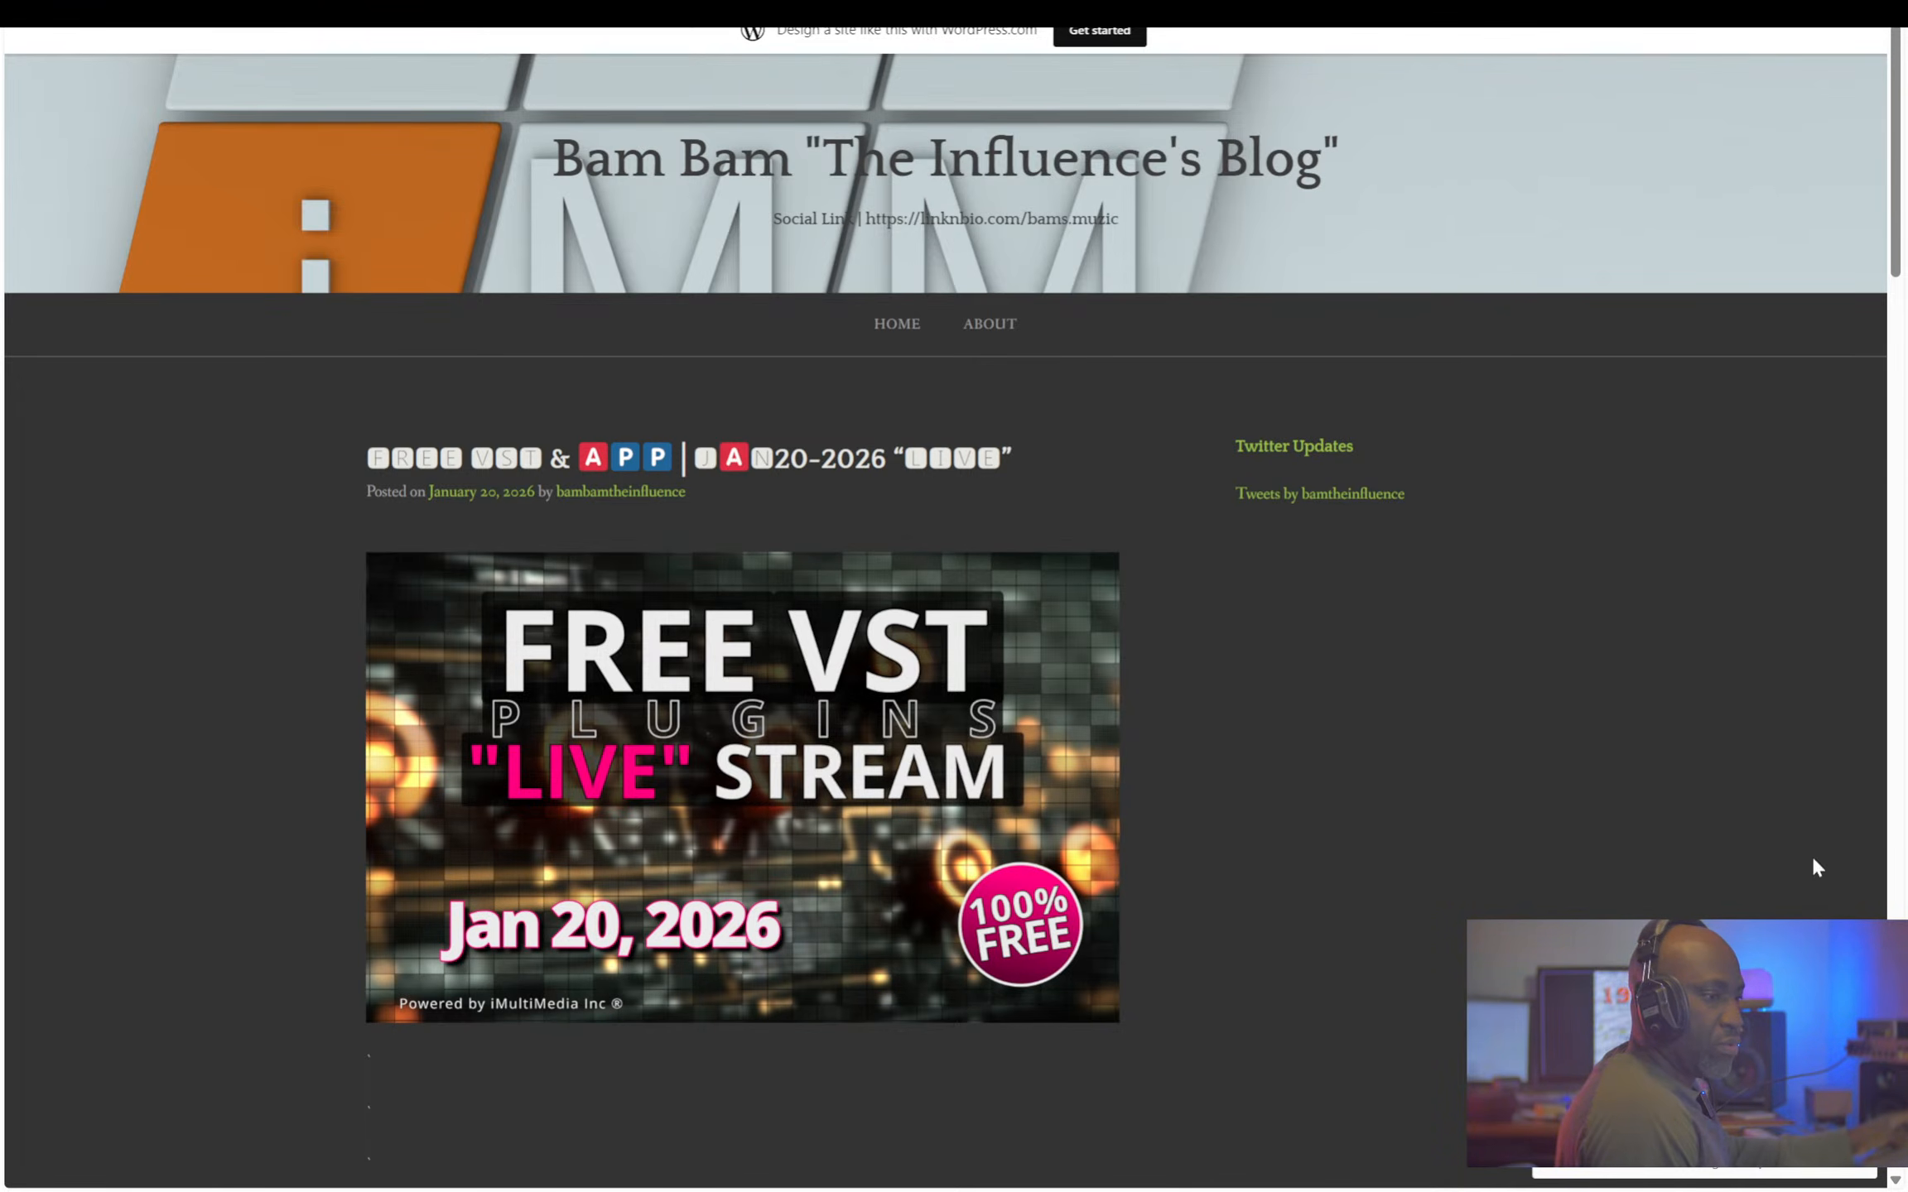
- Review the SEQs, Phantasm and YSFX plugin entries in the January 20, 2026 free VST blog post
scroll(1331, 828, "down", 10)
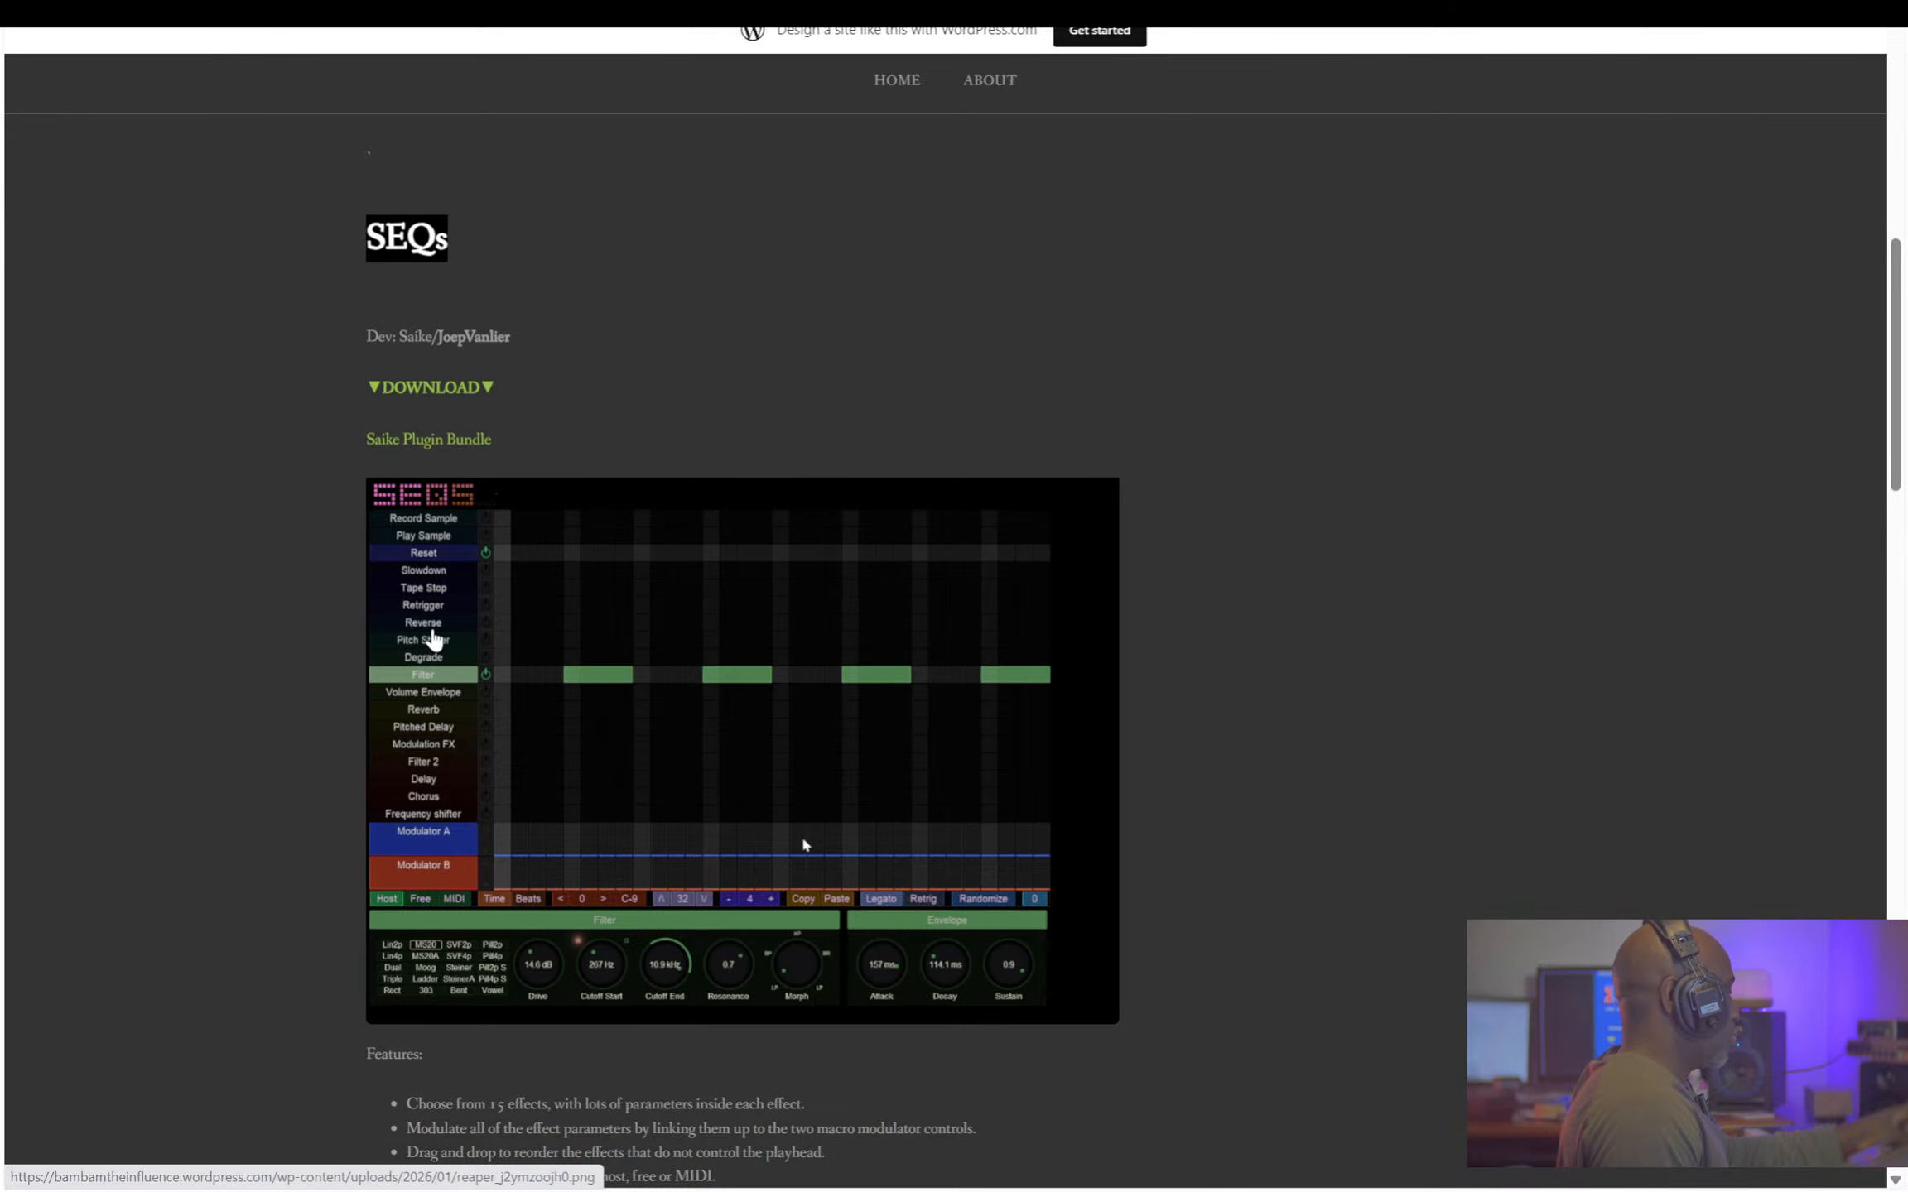
scroll(571, 571, "down", 8)
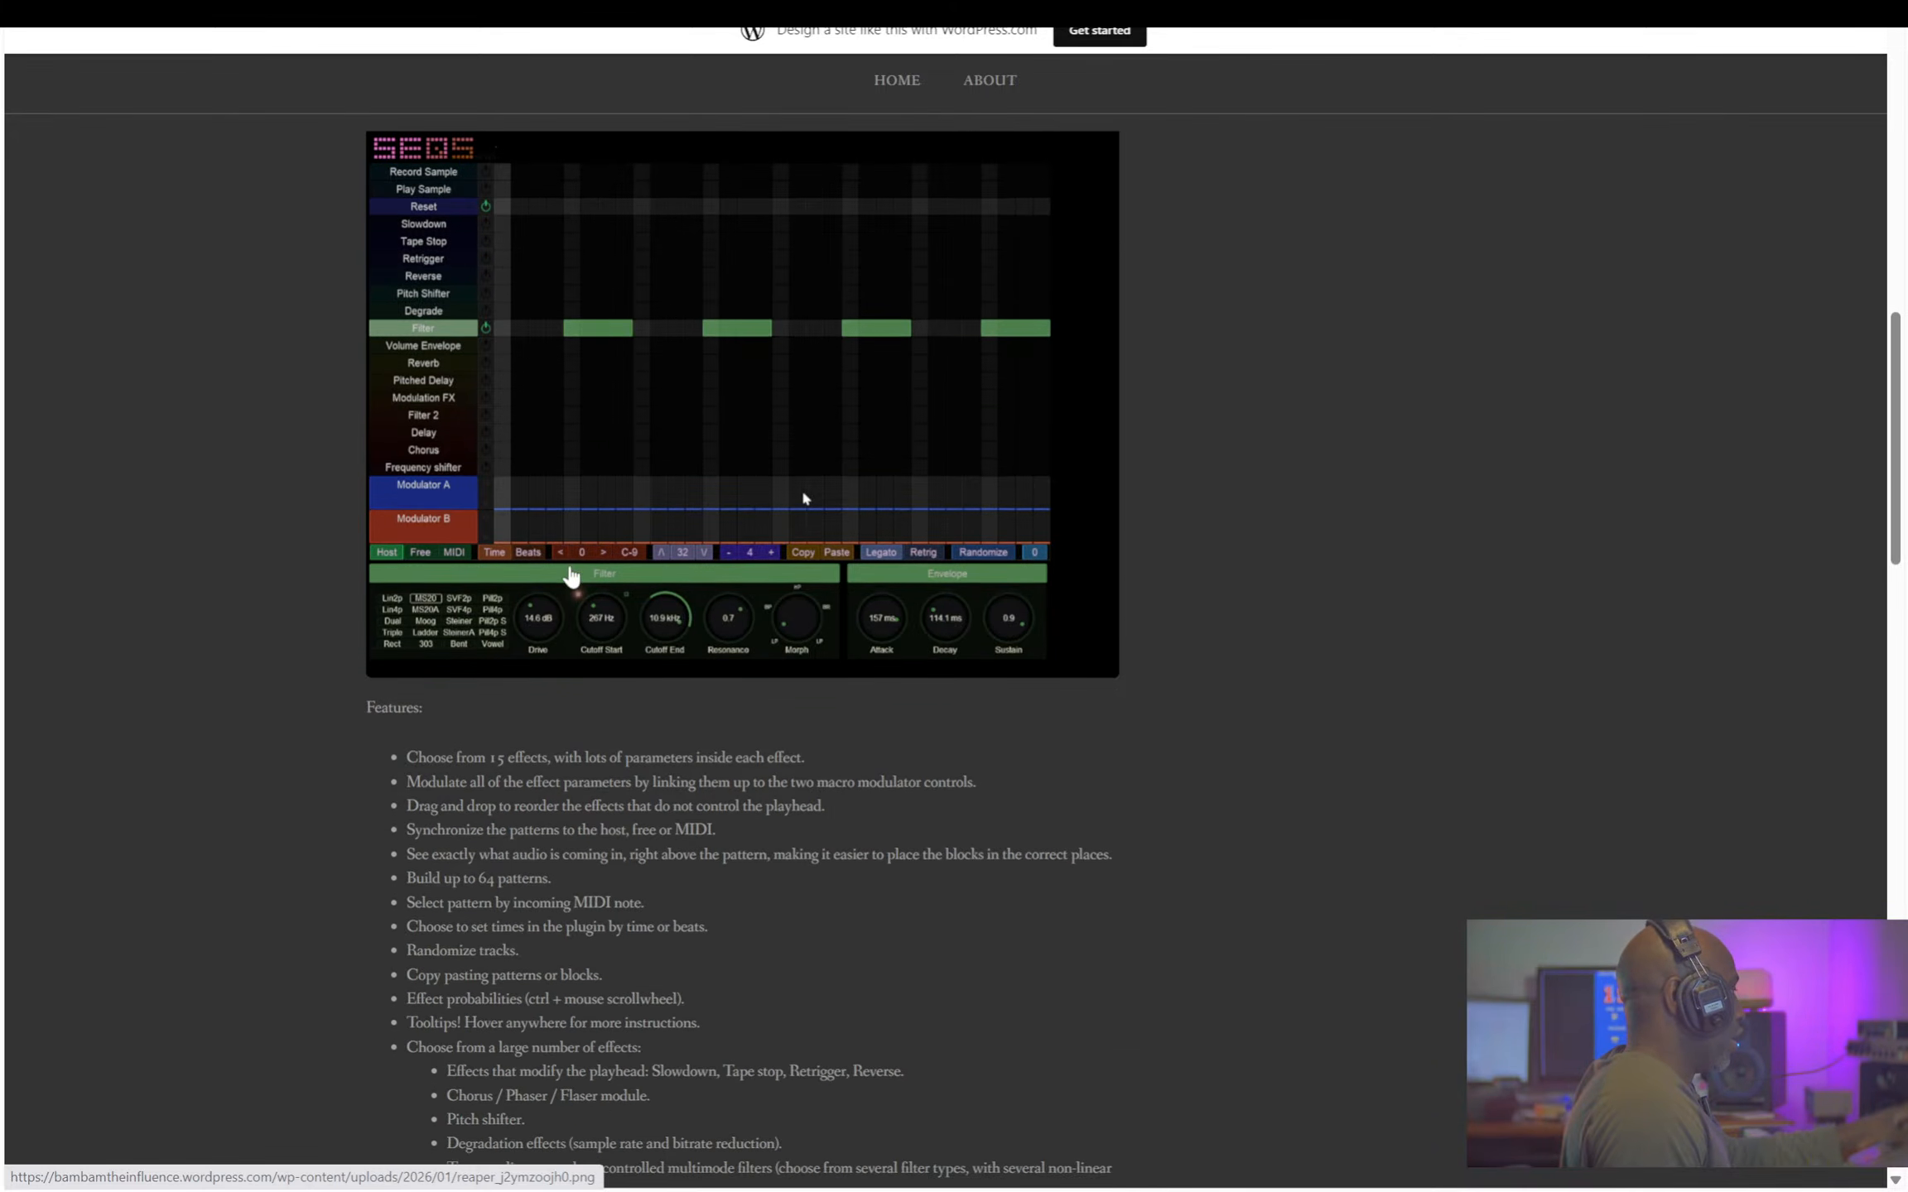
scroll(571, 570, "up", 5)
scroll(571, 565, "up", 2)
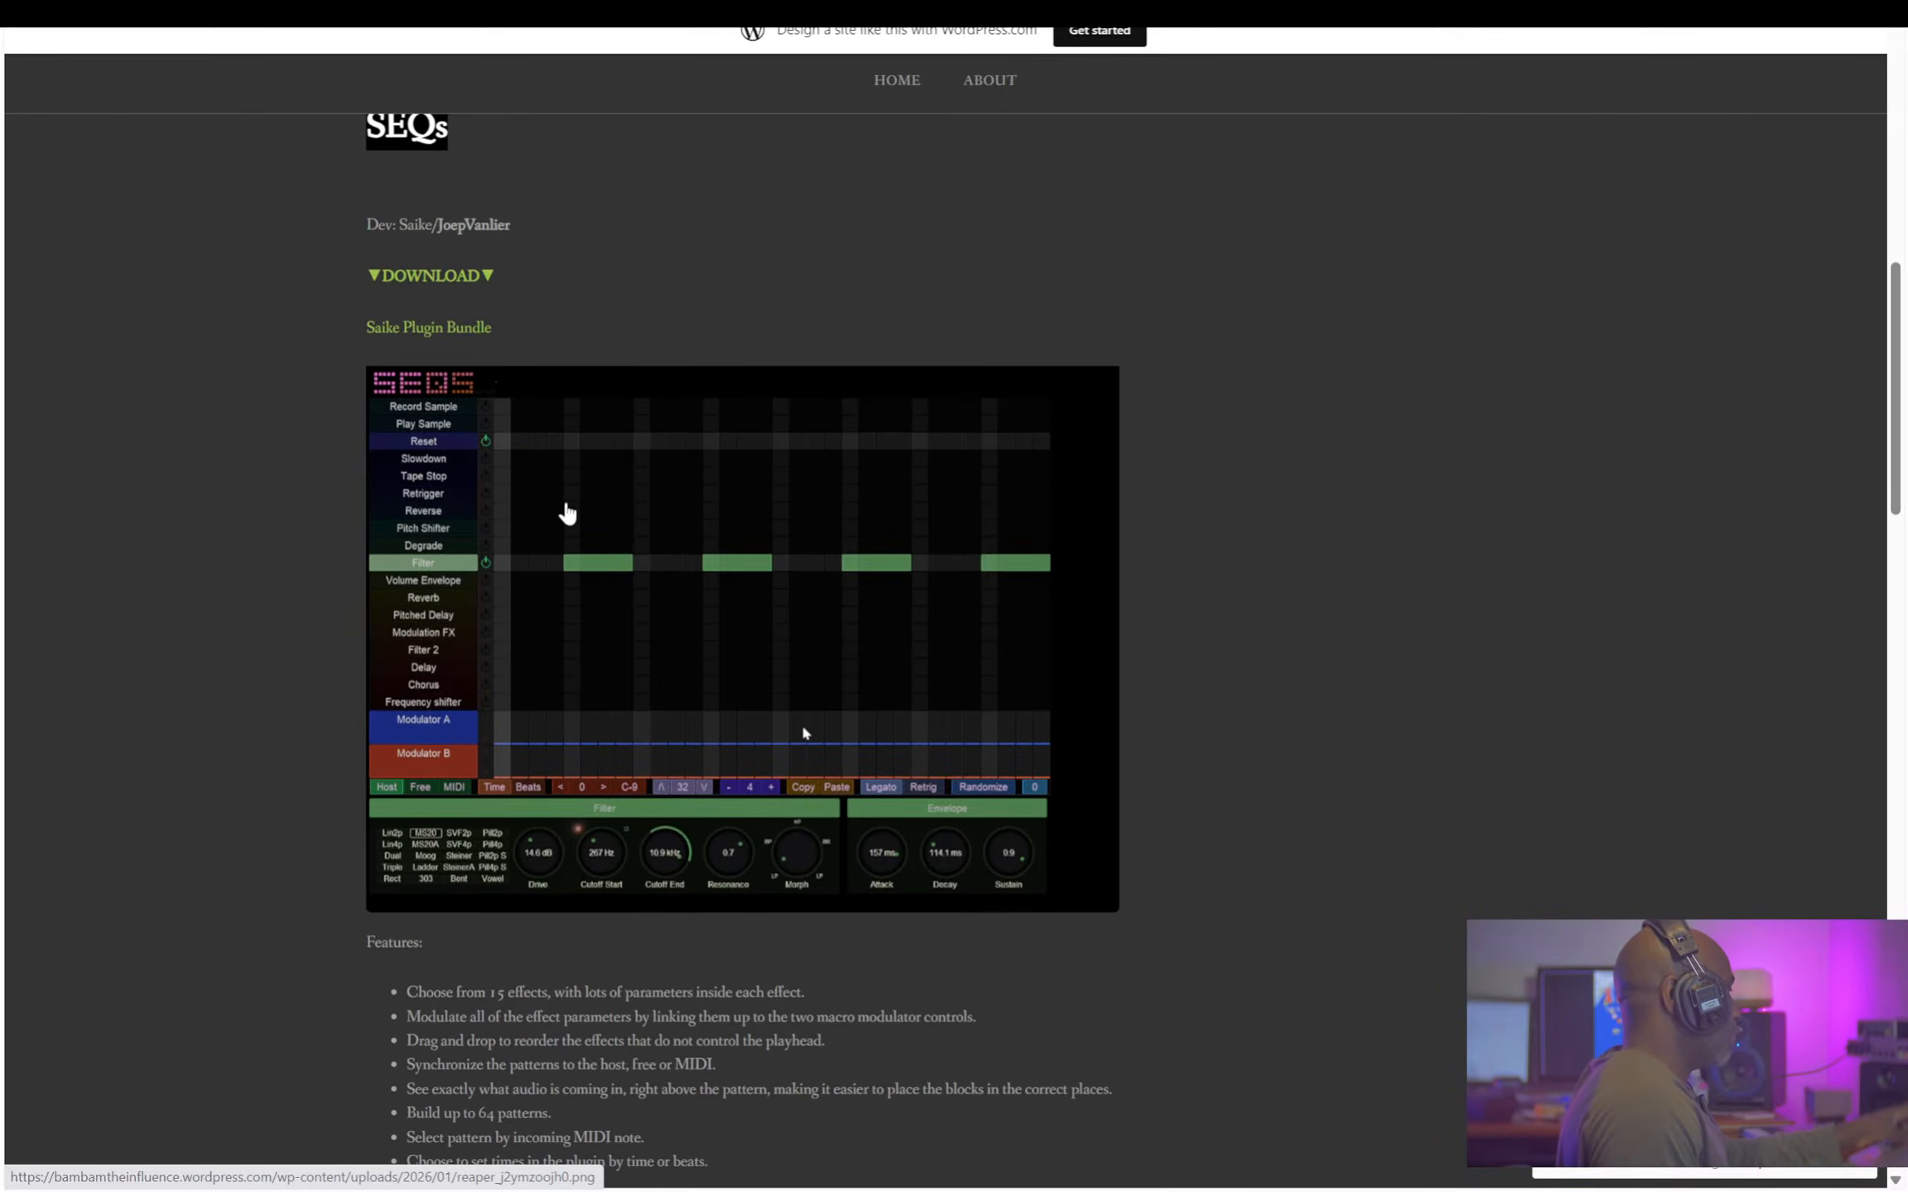
scroll(596, 538, "down", 15)
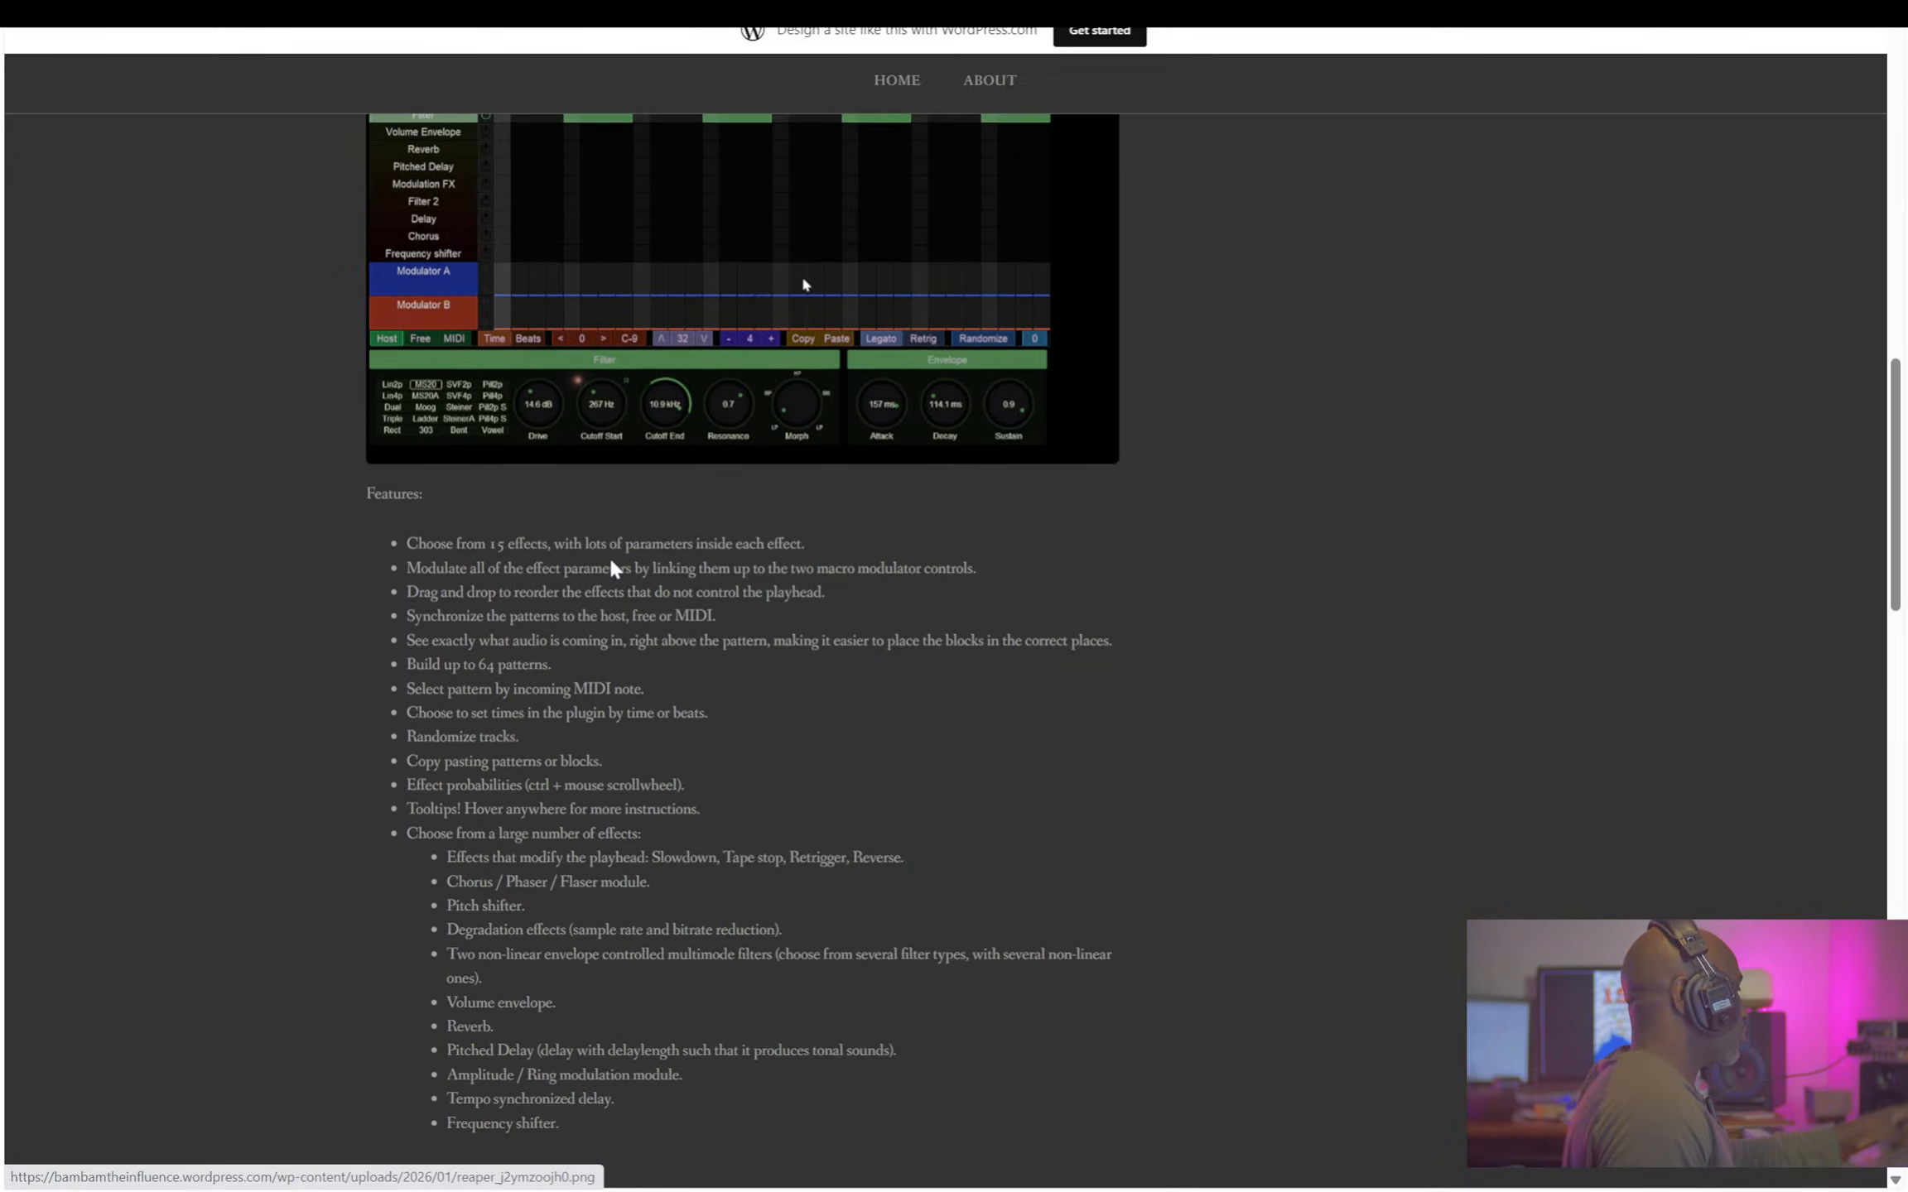
scroll(613, 567, "up", 3)
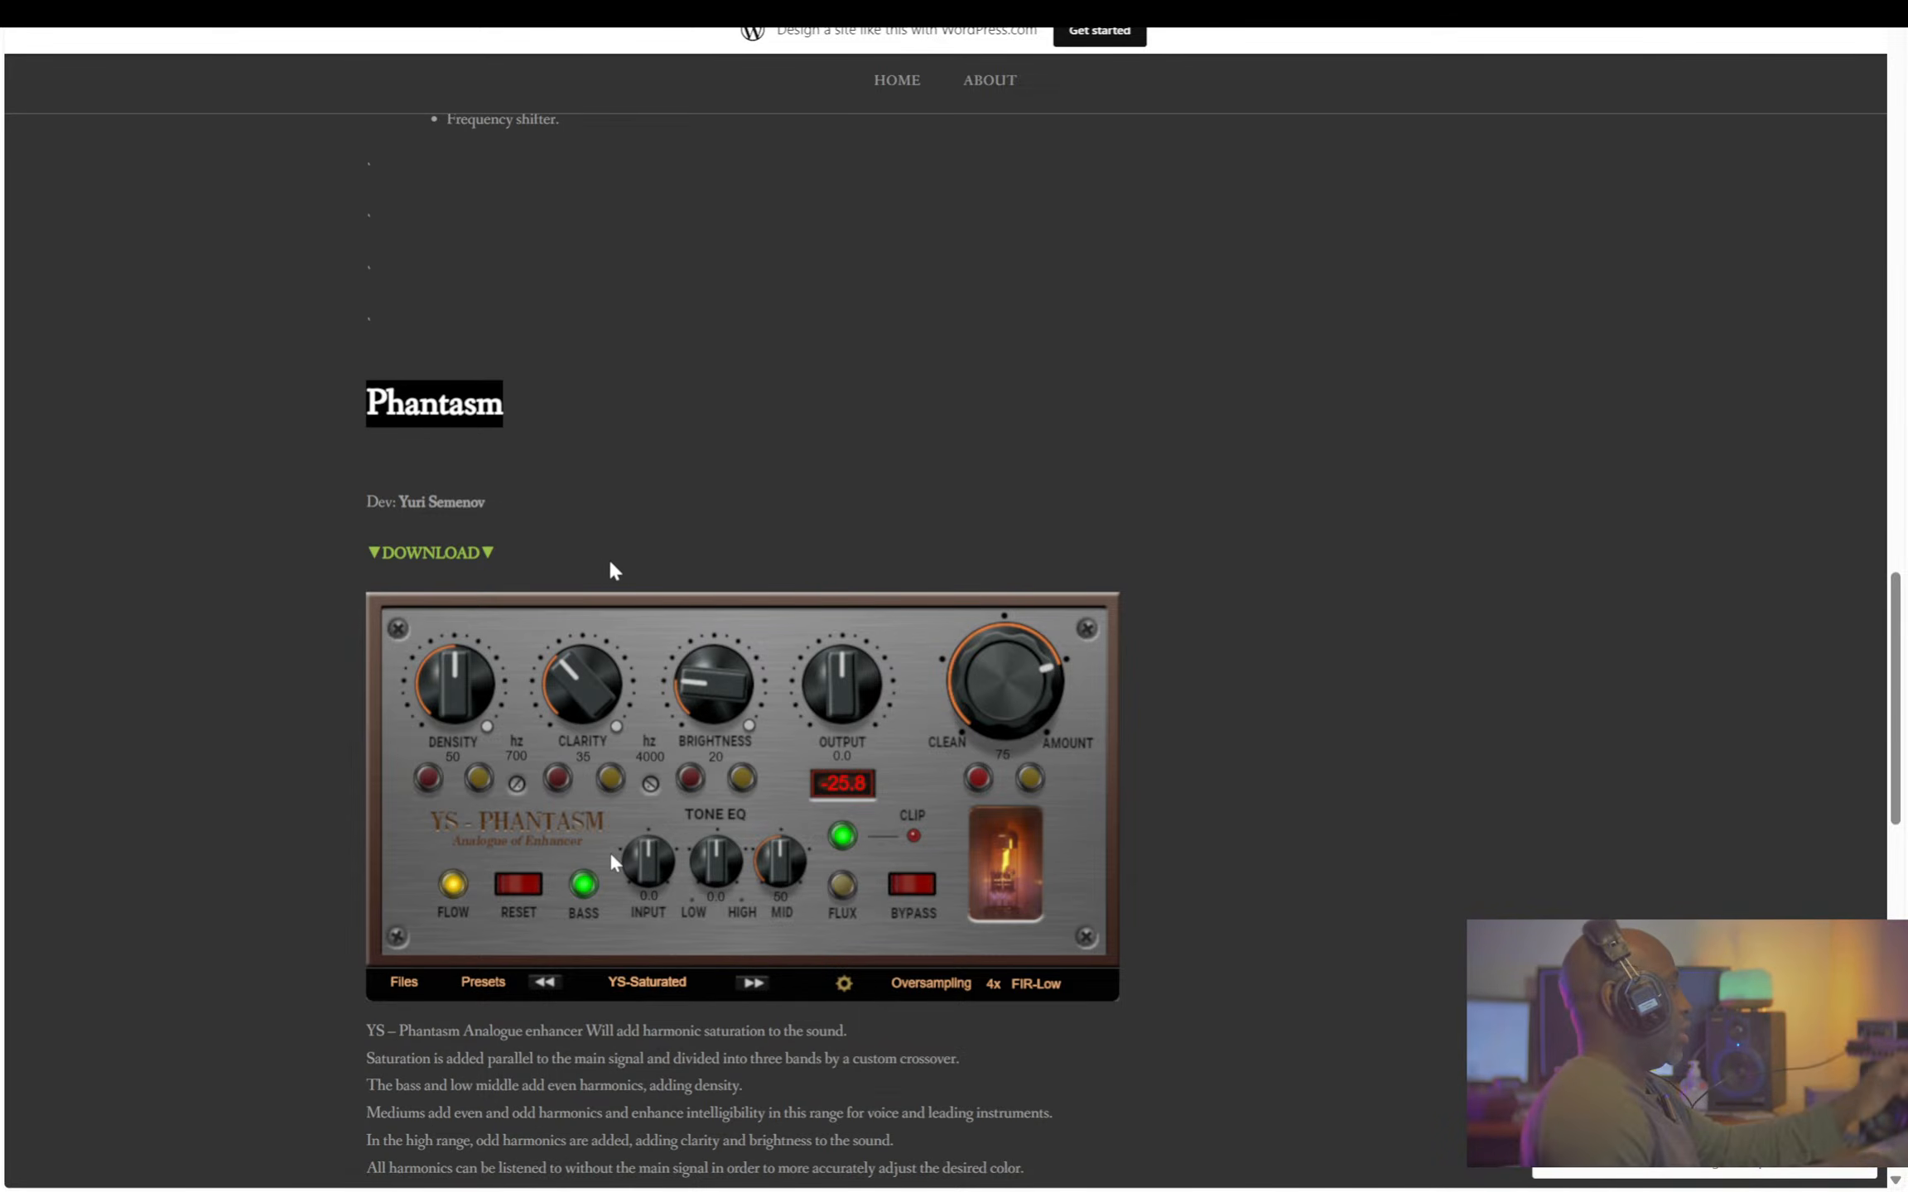
scroll(596, 583, "down", 12)
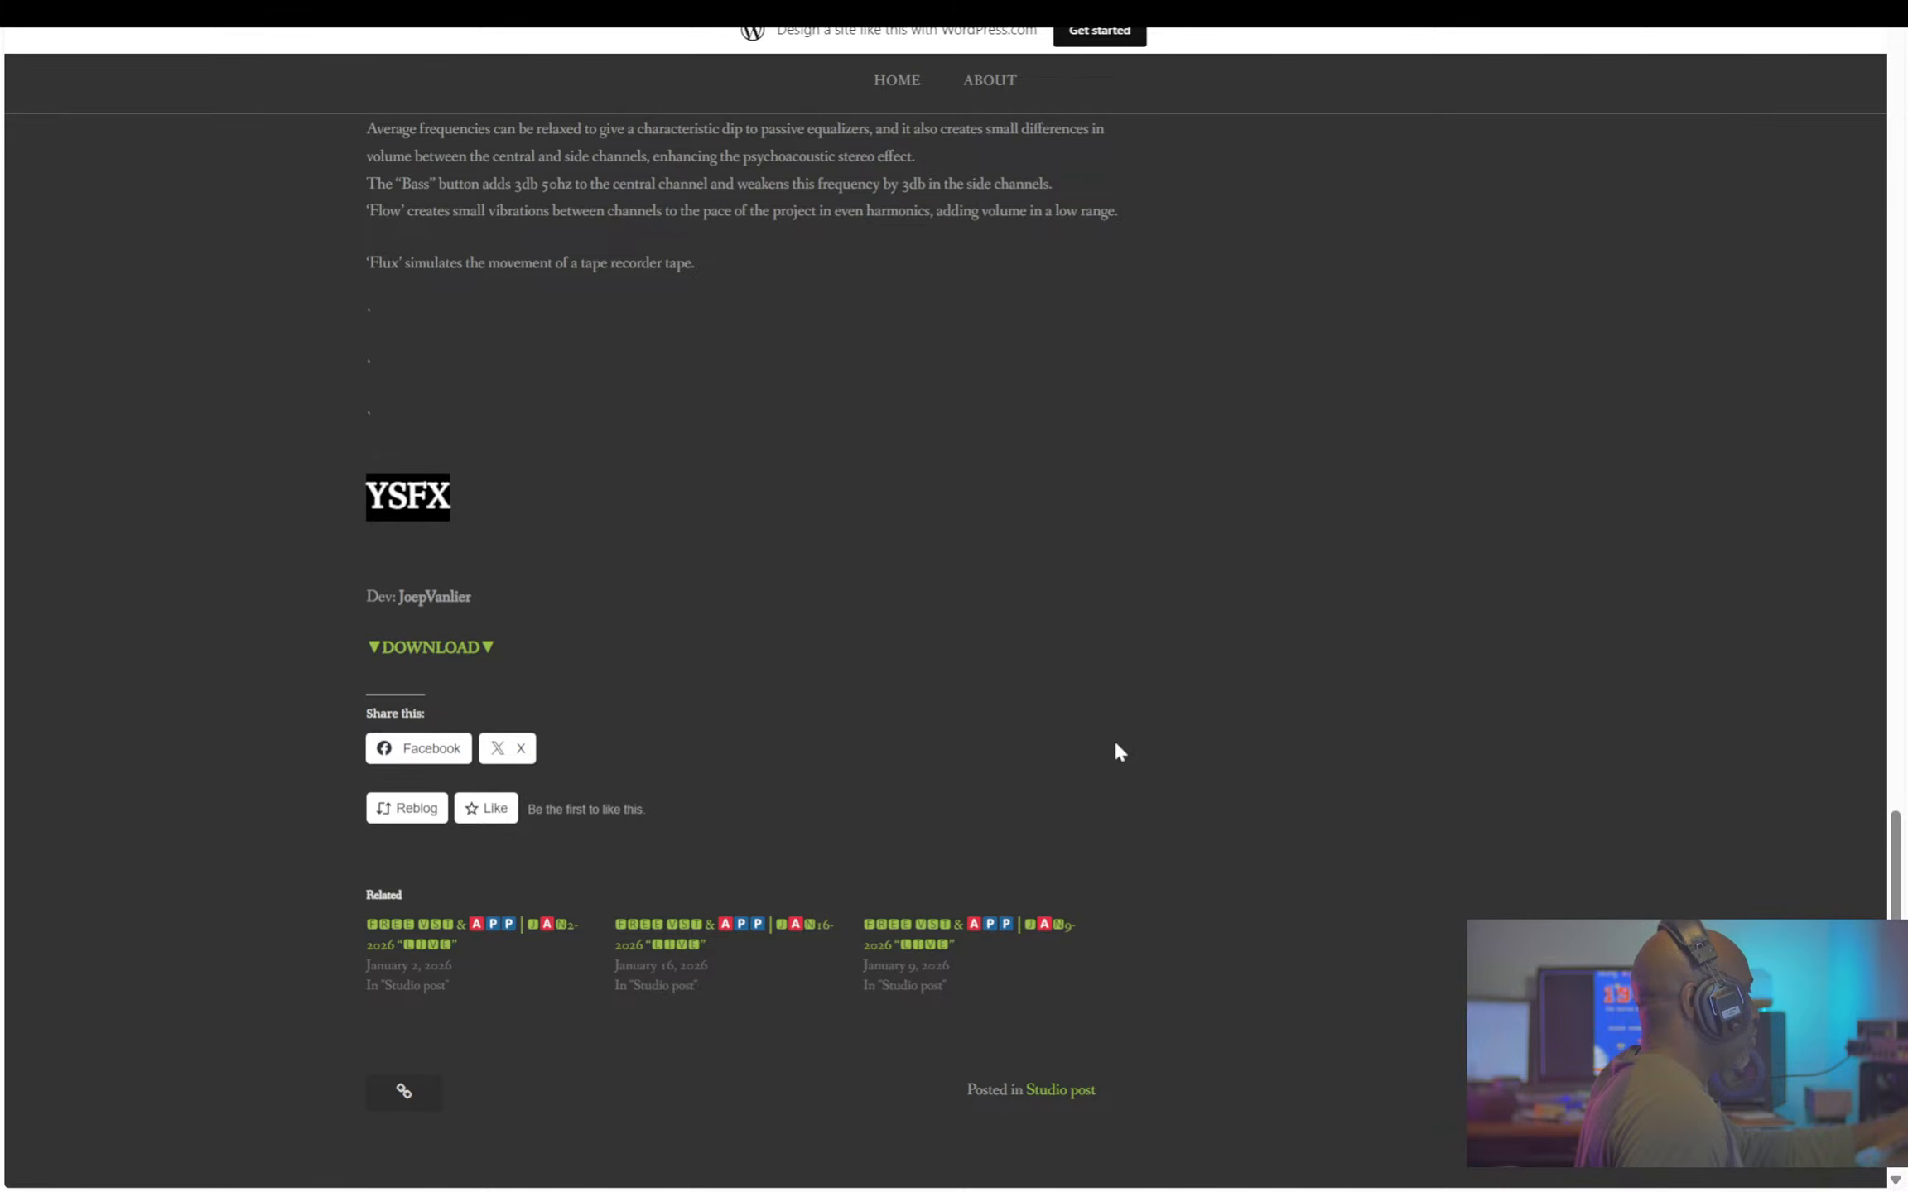
scroll(1243, 638, "down", 4)
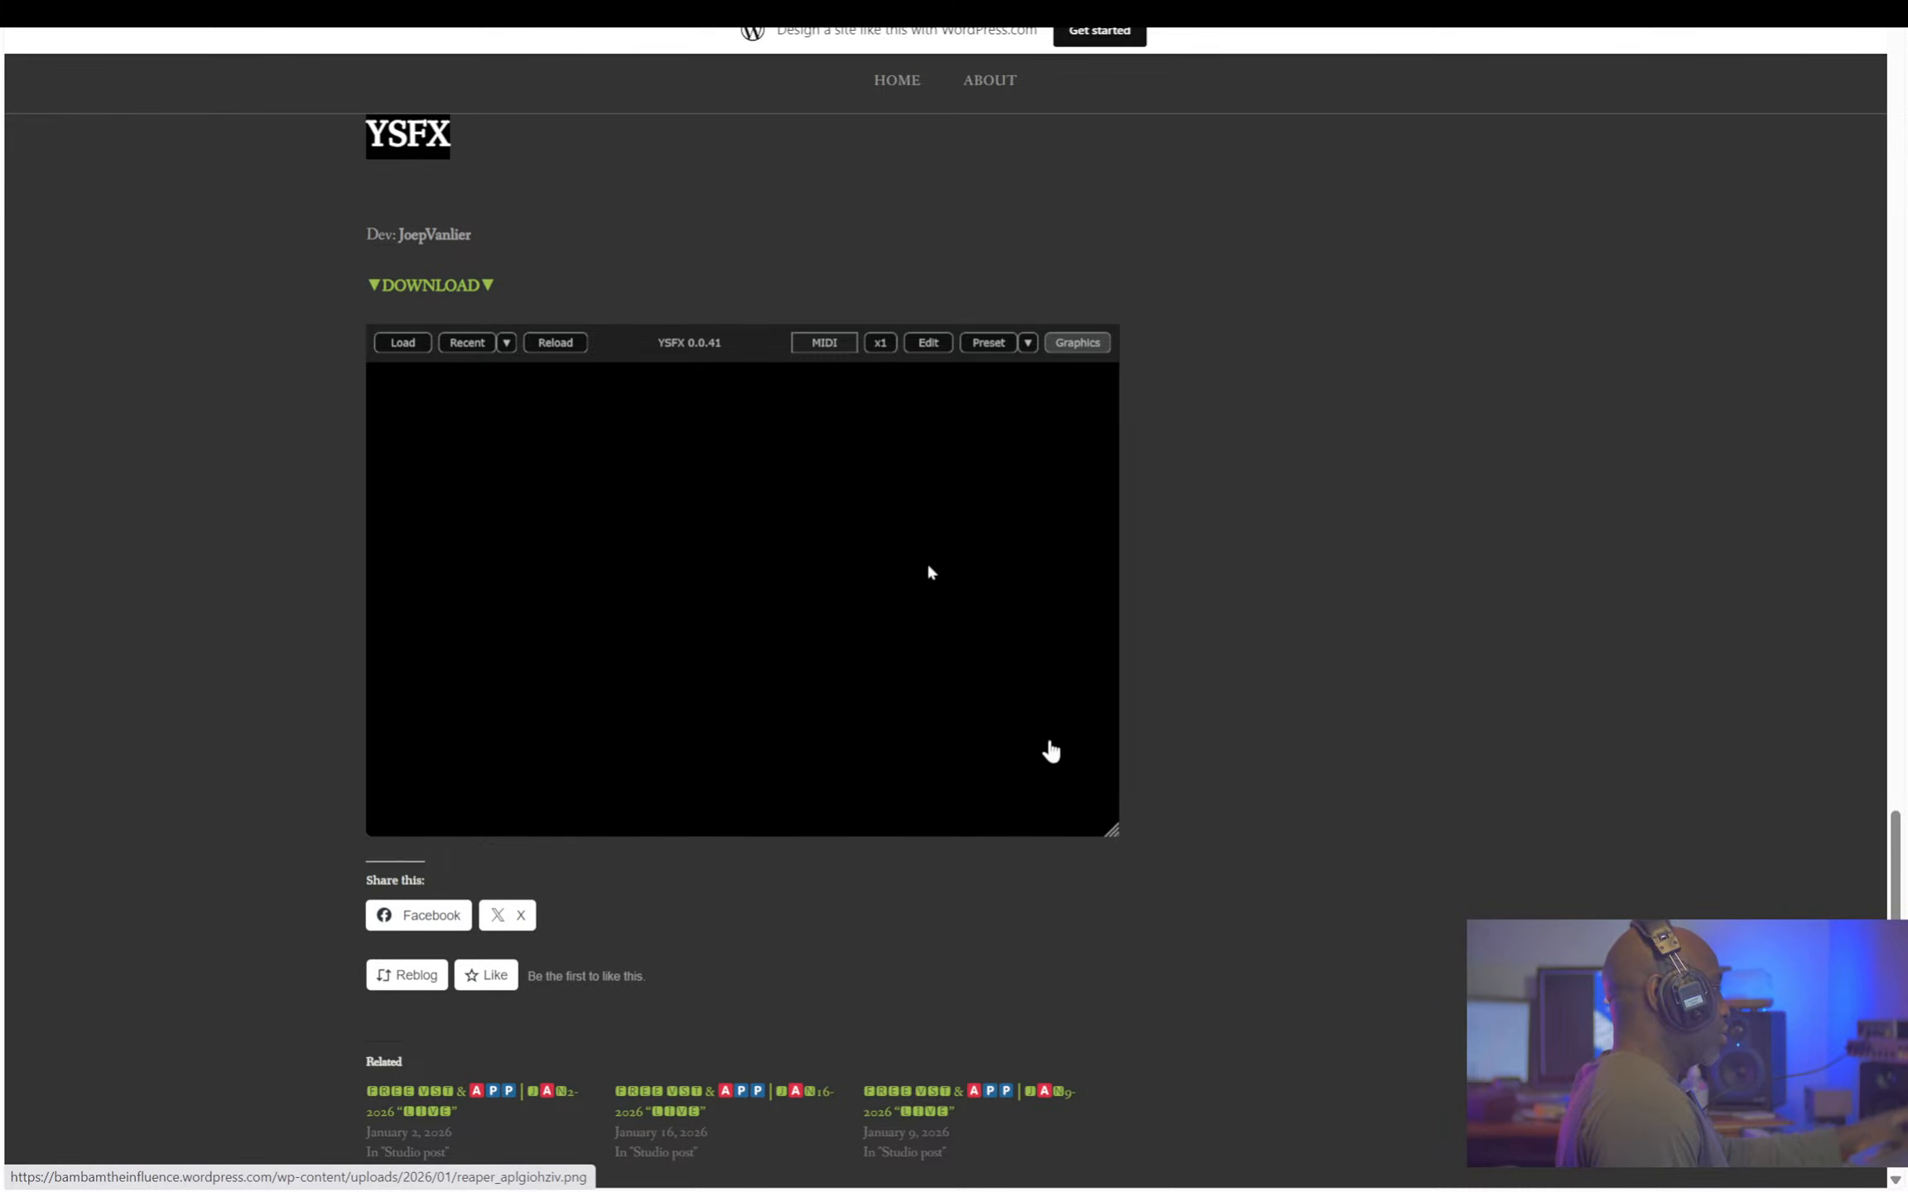
- Open the YSFX download page and look through the macOS and Windows files of release v0.0.42
scroll(1279, 585, "up", 5)
scroll(1277, 566, "down", 3)
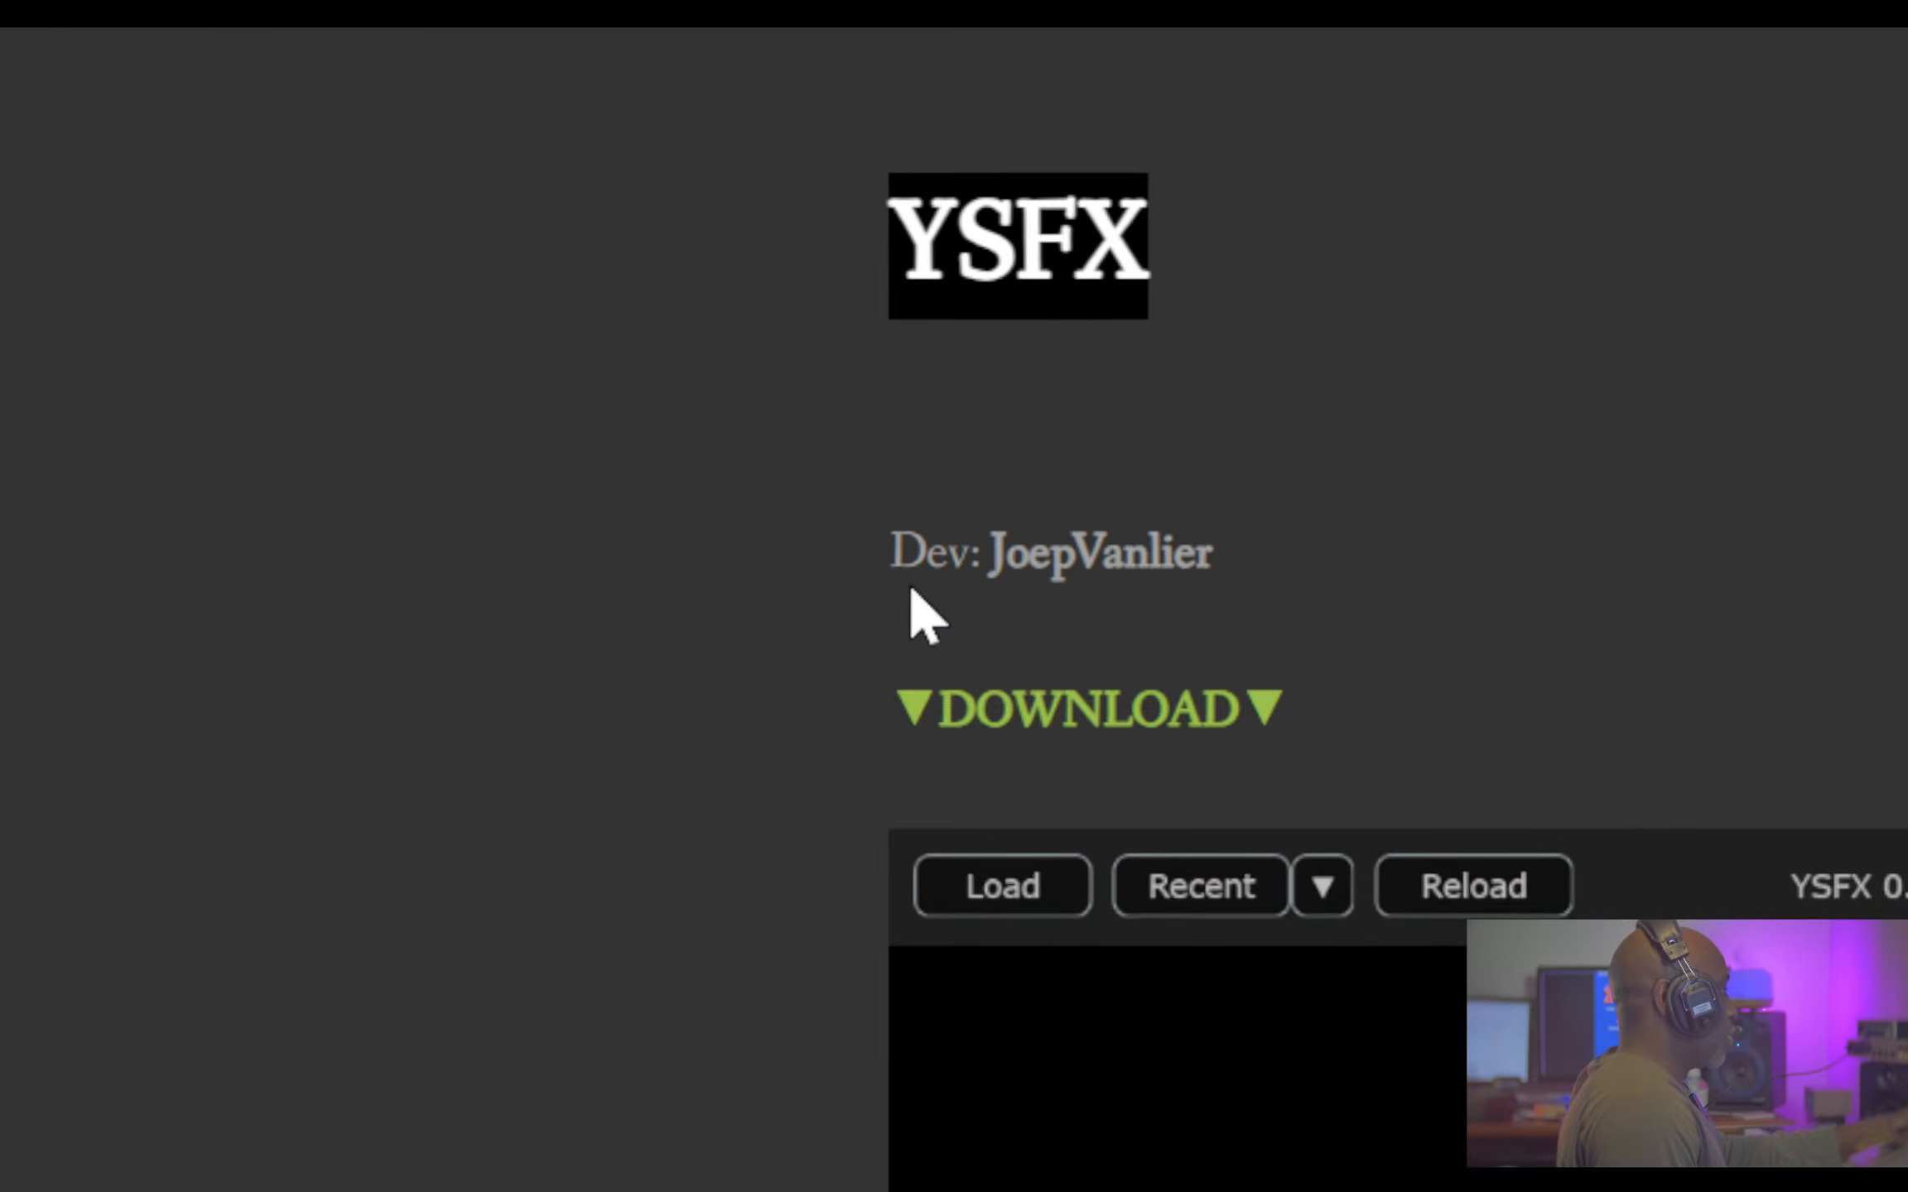
left_click(981, 627)
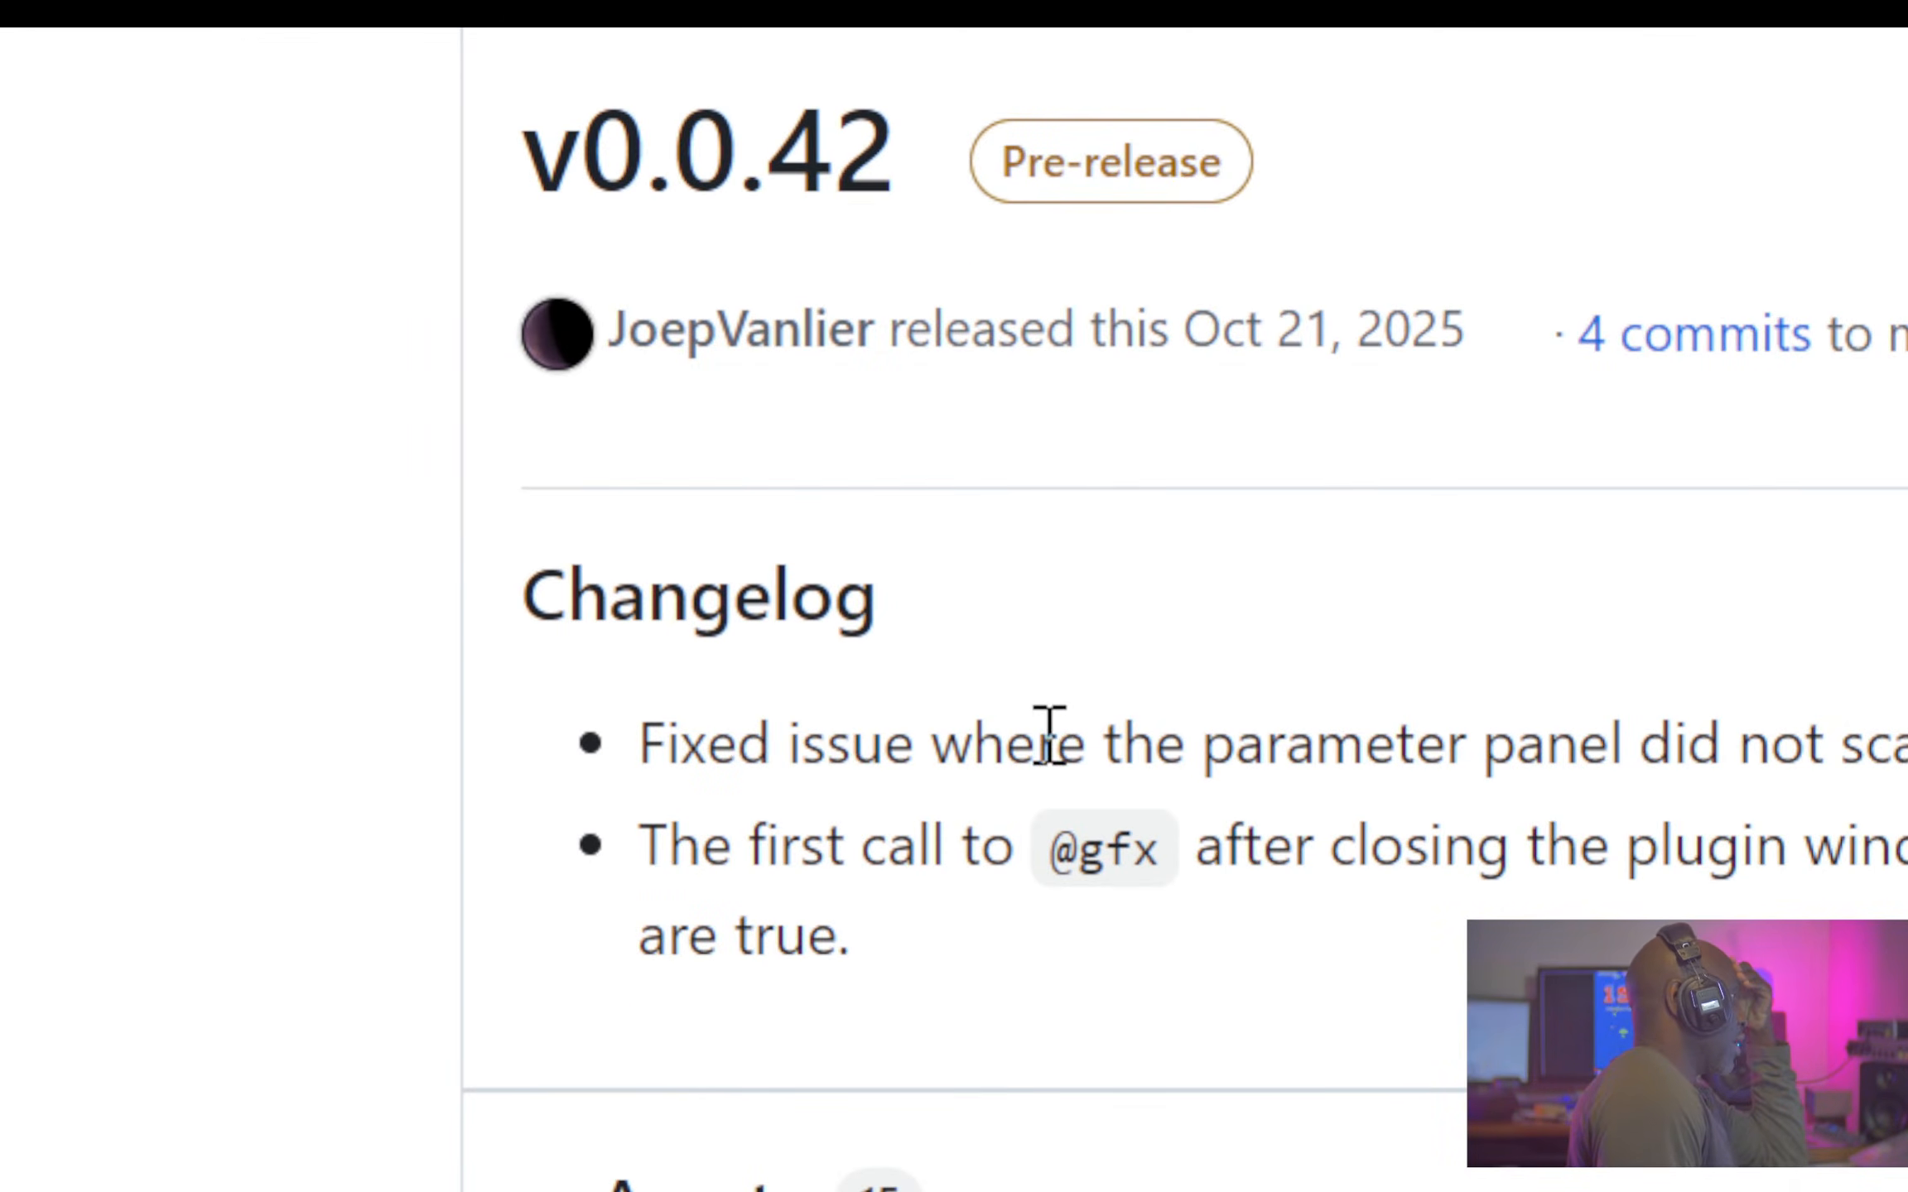
scroll(1044, 737, "down", 5)
scroll(1047, 828, "down", 5)
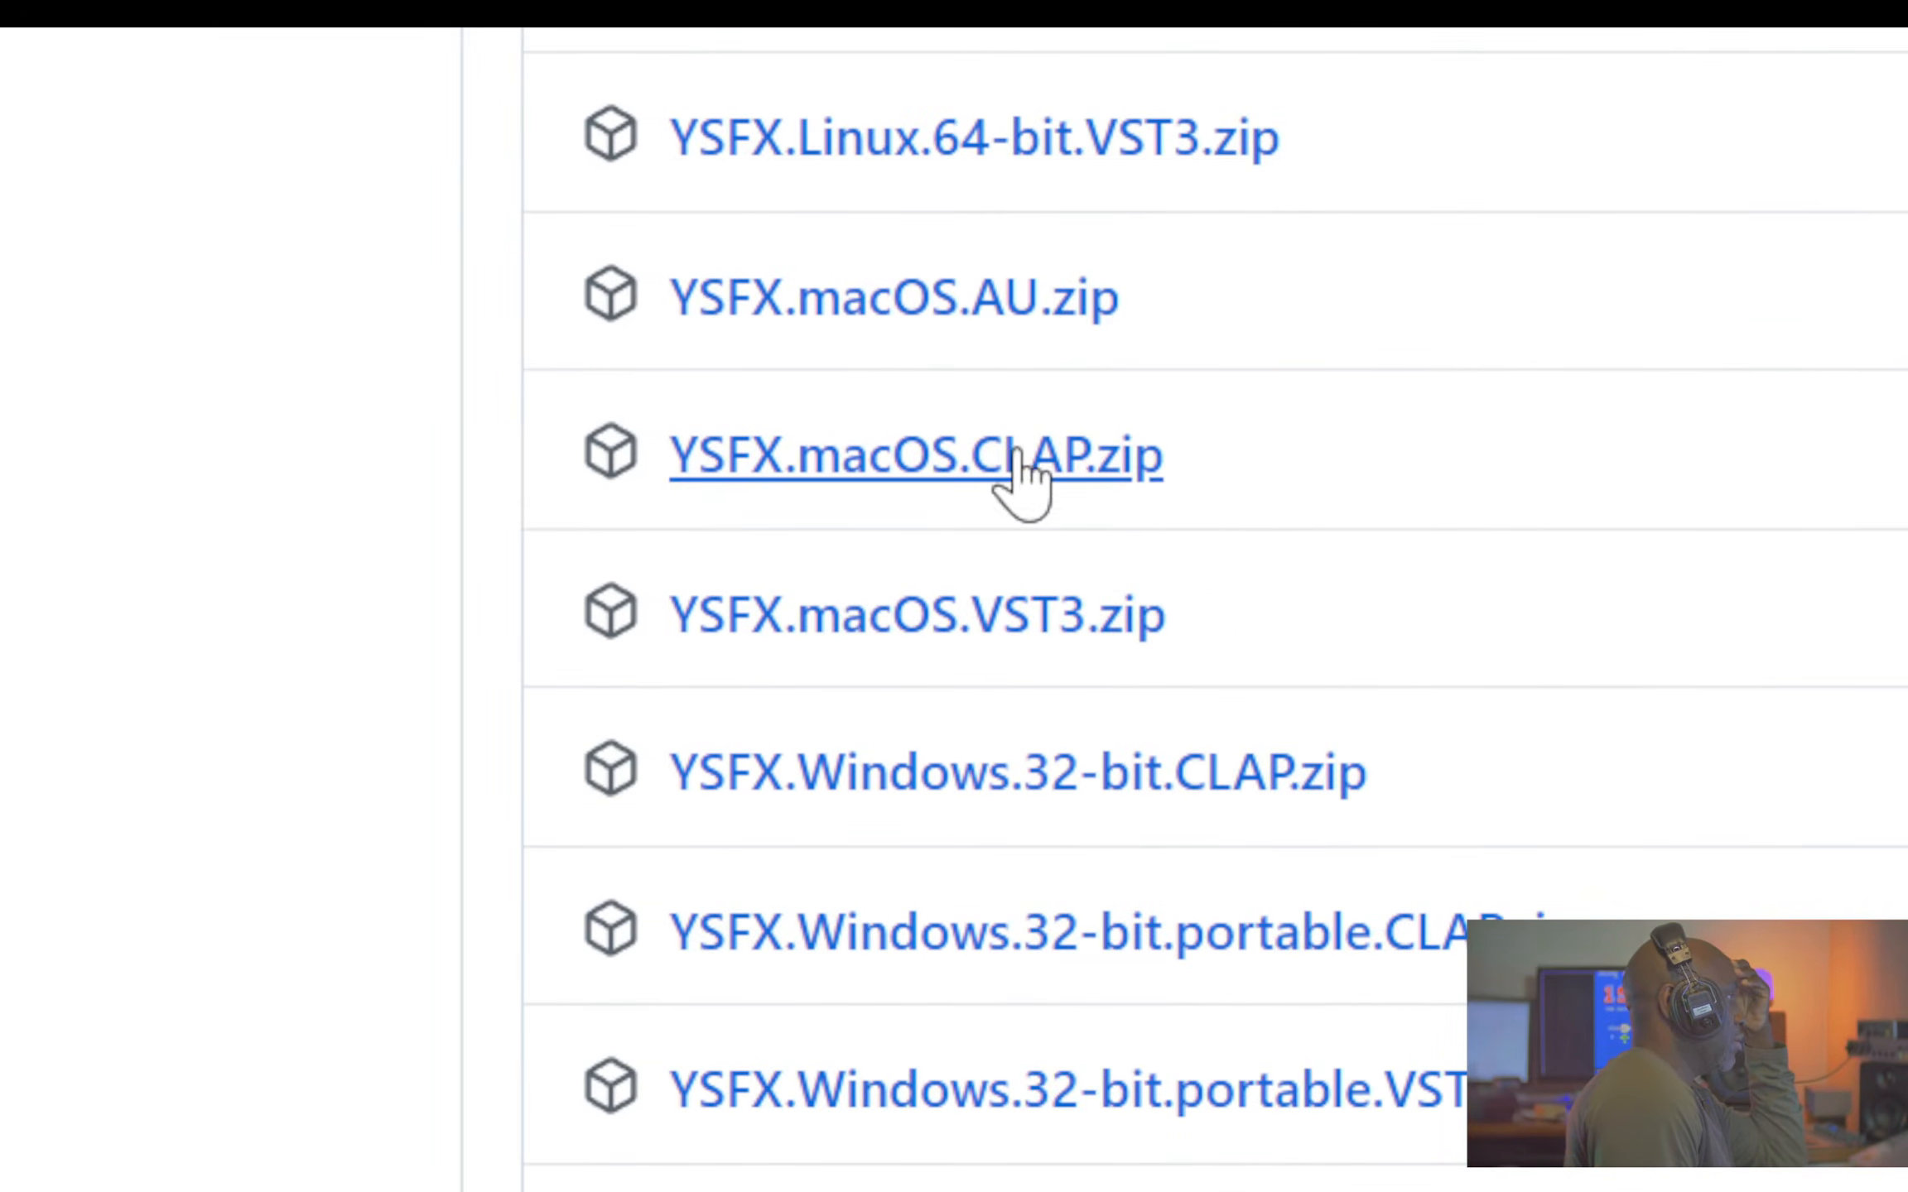
scroll(994, 455, "up", 3)
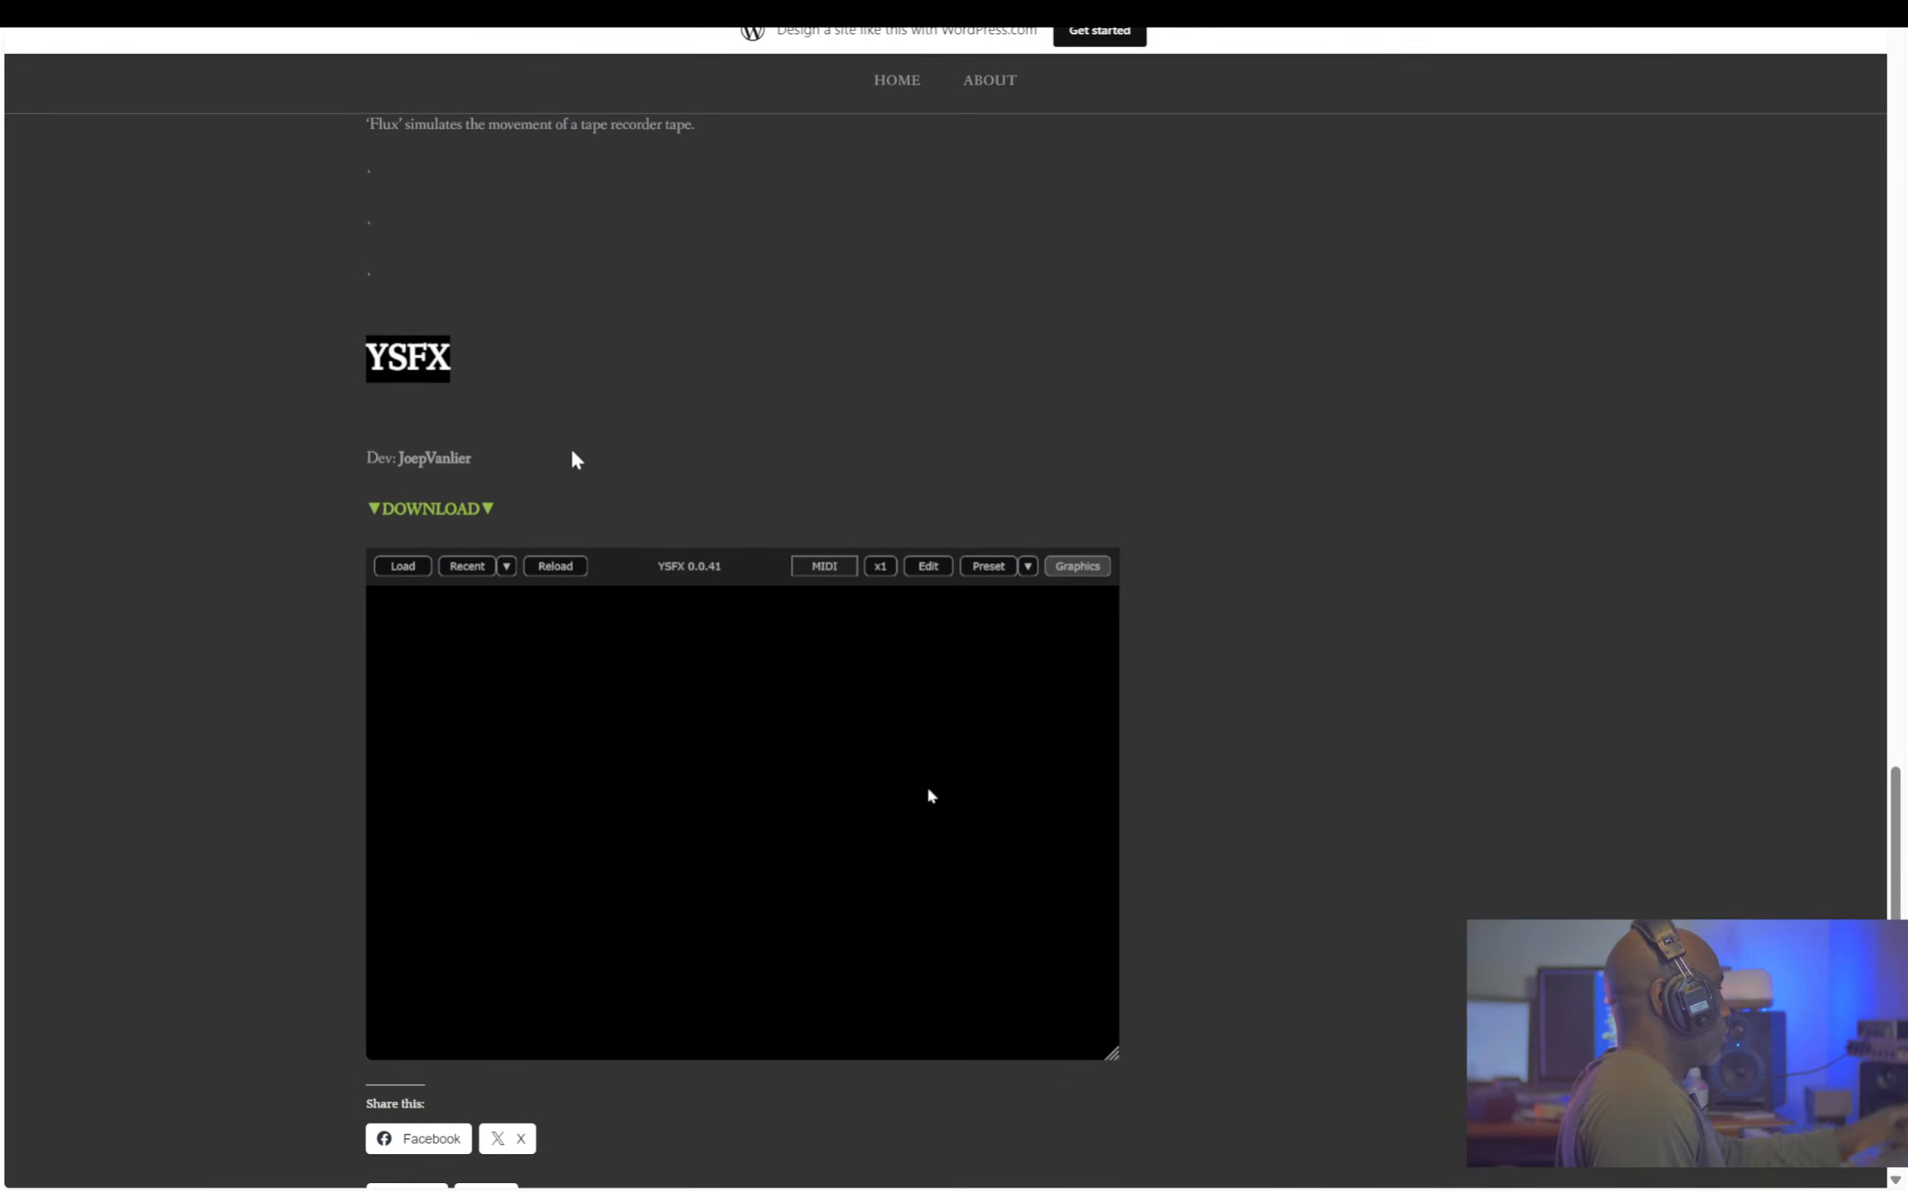
- Open the Phantasm download link from the blog post and expand the full description of the YS - Phantasm video
scroll(576, 460, "up", 10)
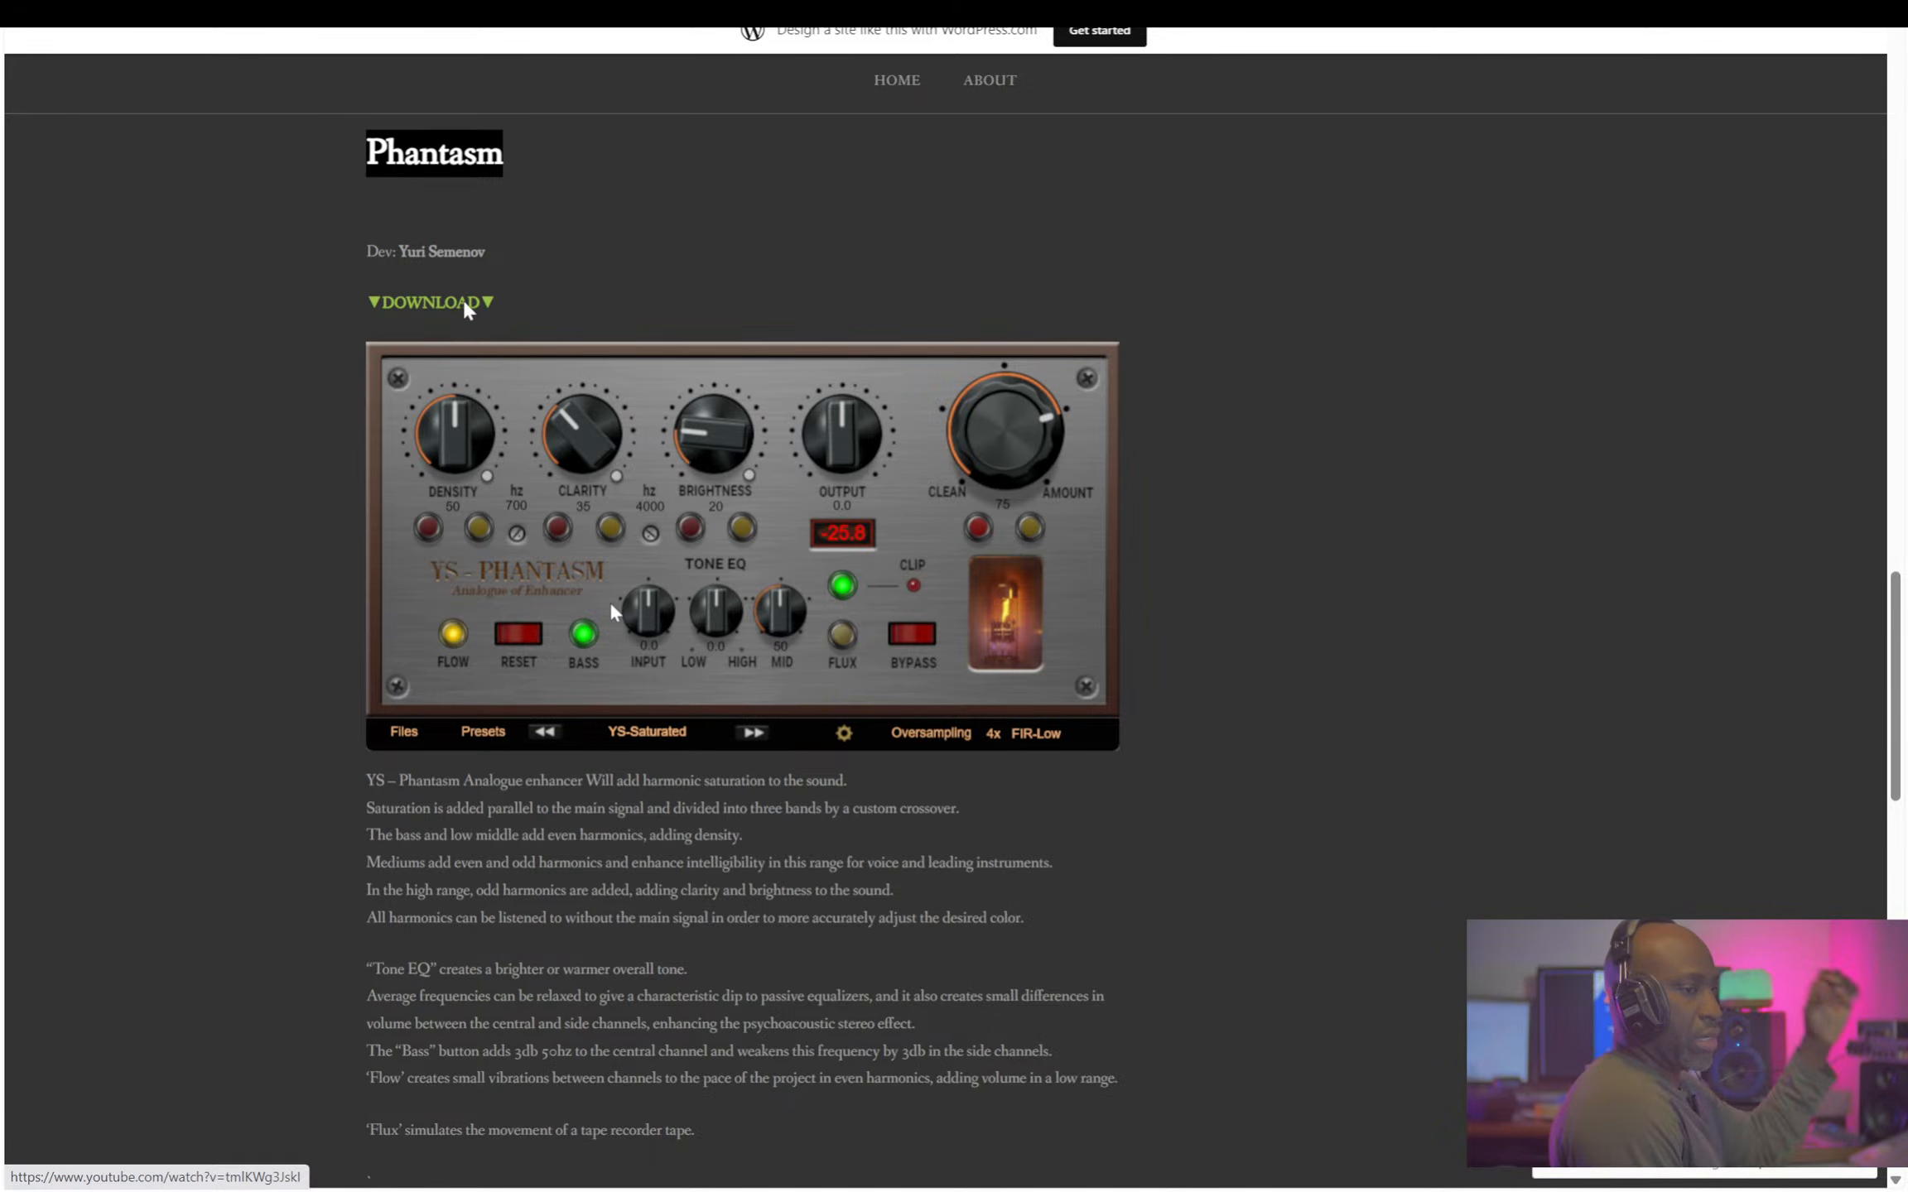
left_click(465, 308)
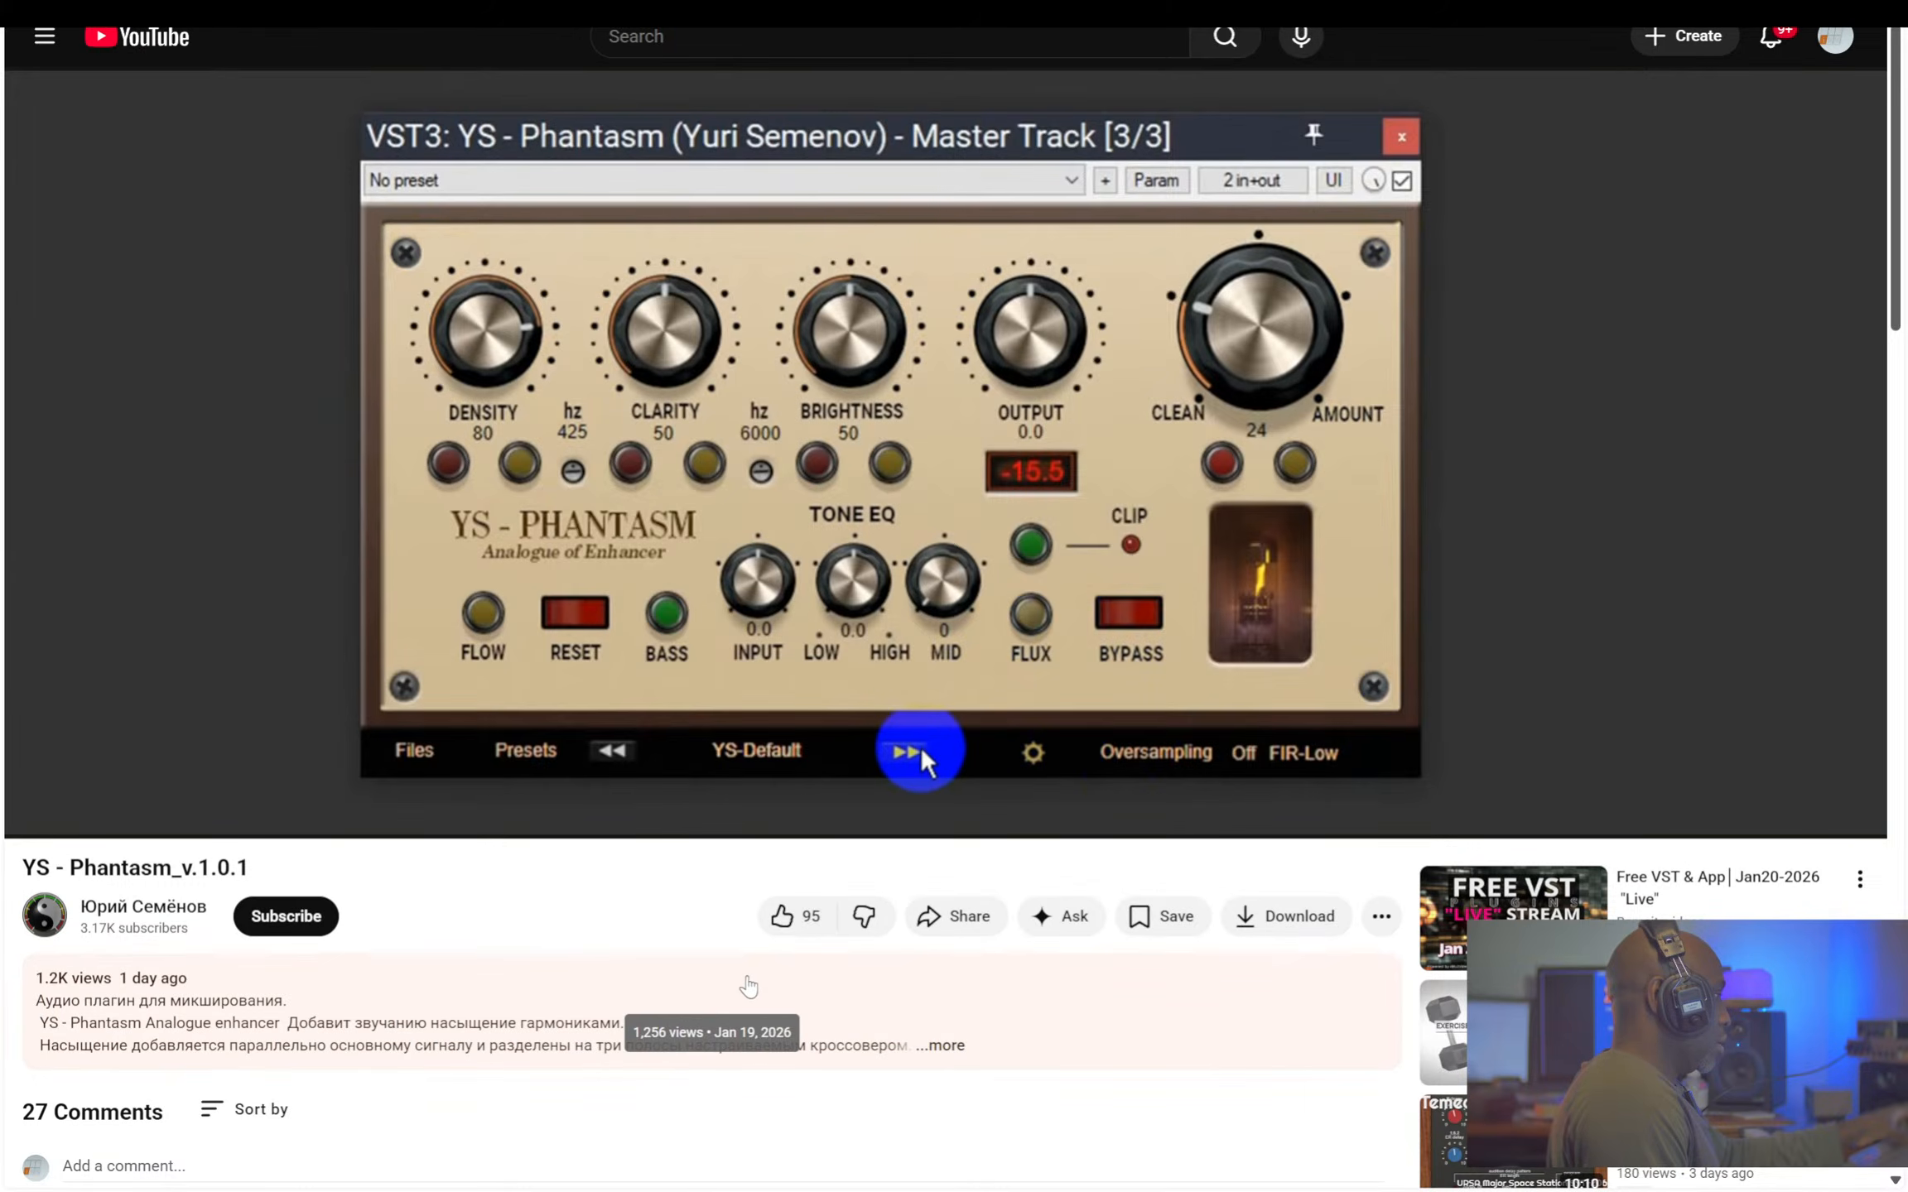
scroll(799, 973, "down", 1)
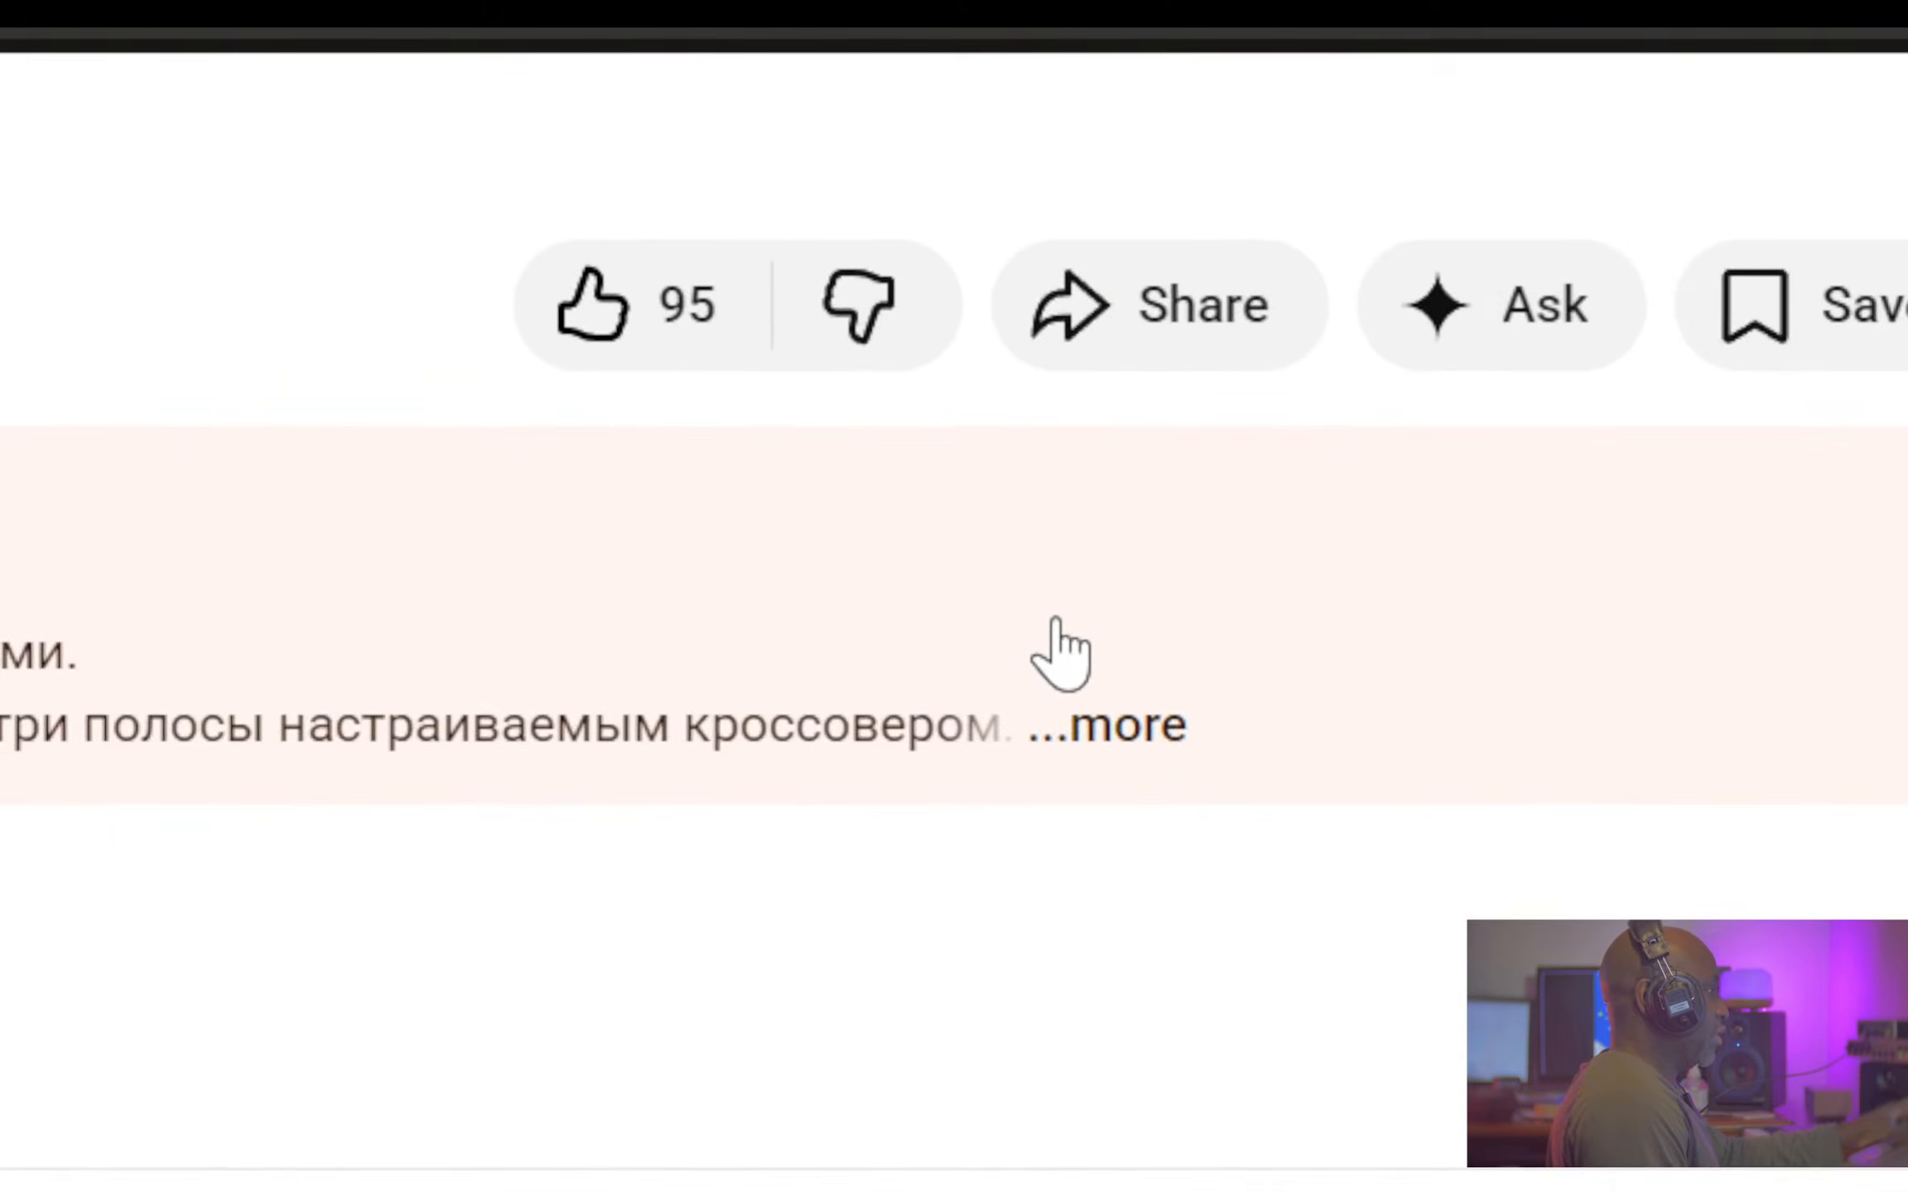
left_click(1118, 724)
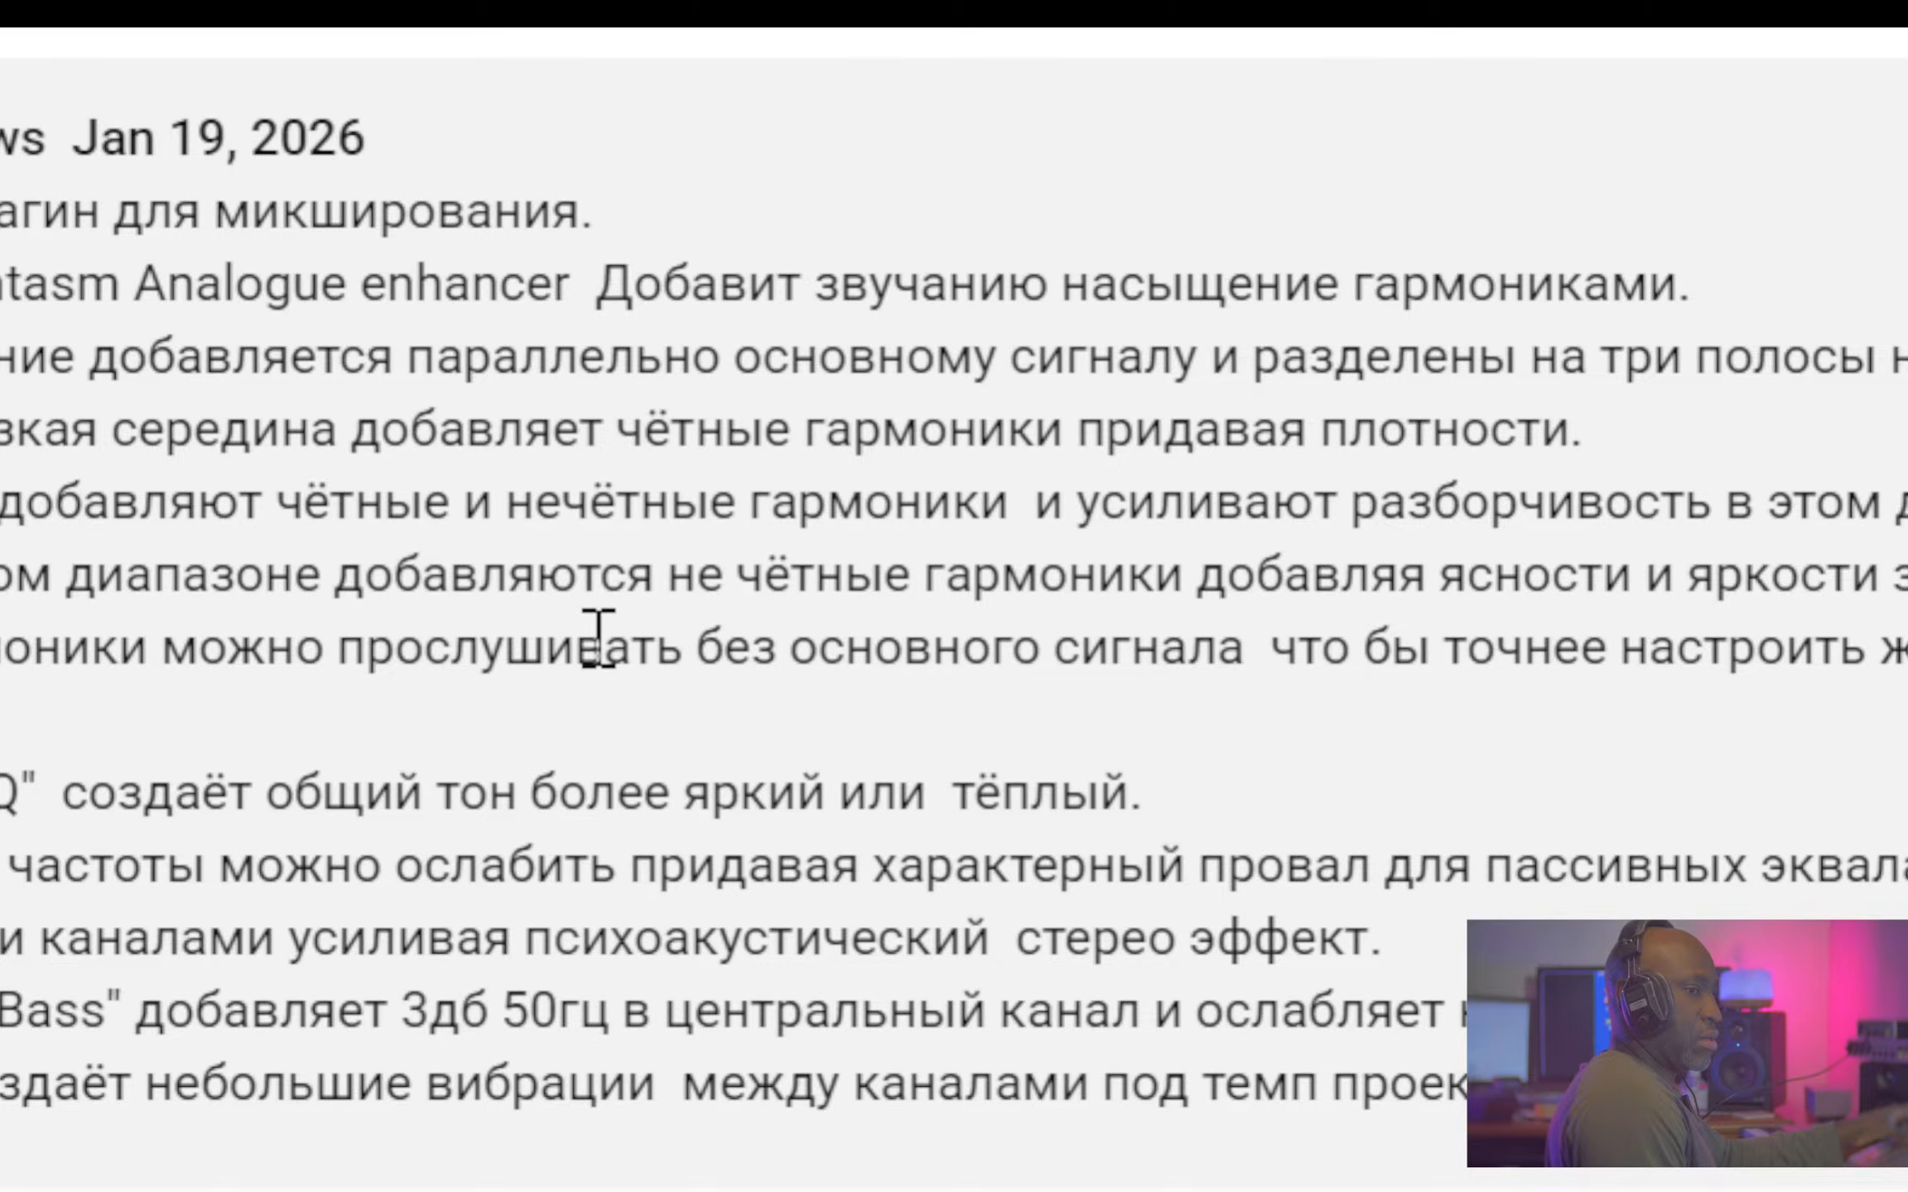
- Locate the Windows and macOS plugin download links in the video description and translate the page to English
scroll(712, 637, "down", 5)
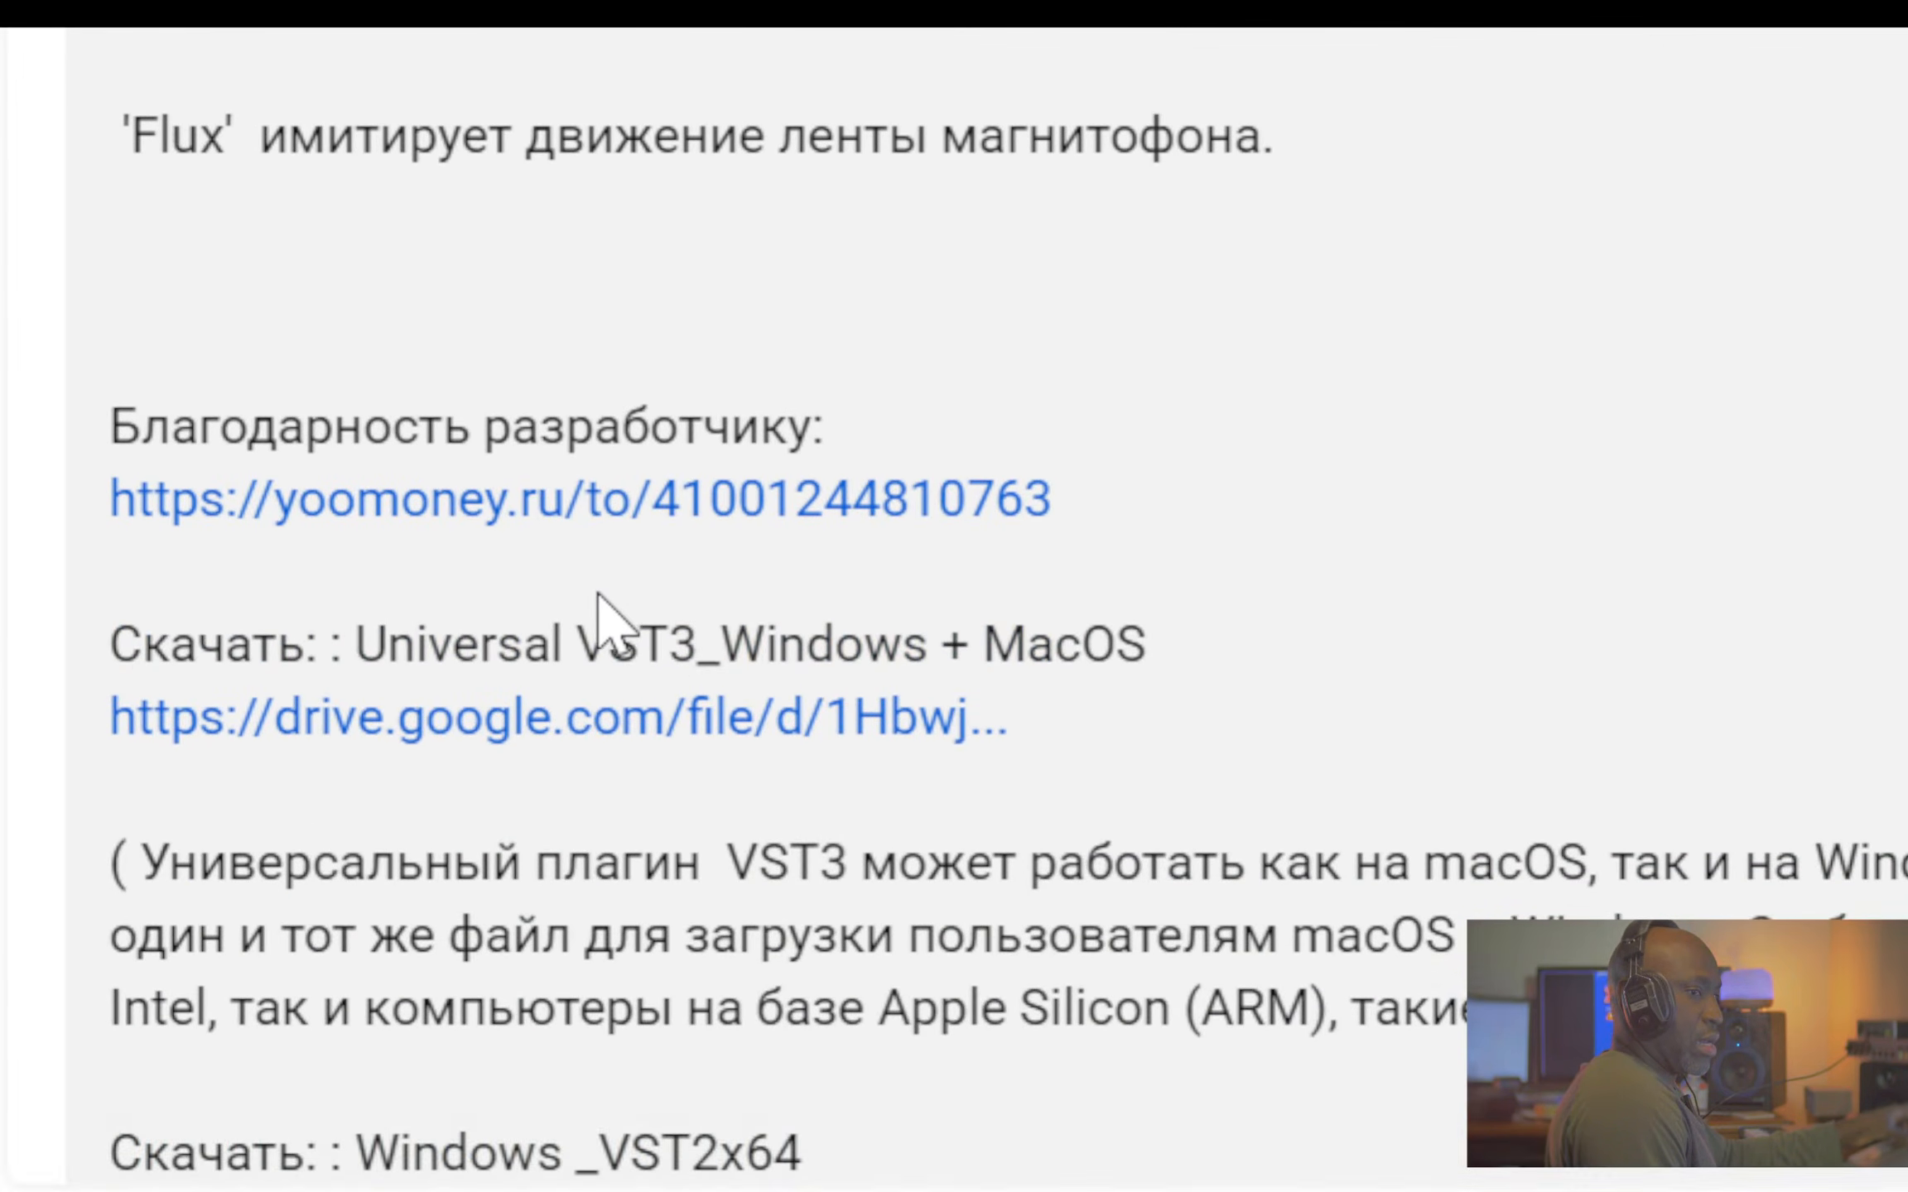
scroll(605, 617, "down", 3)
scroll(596, 443, "up", 3)
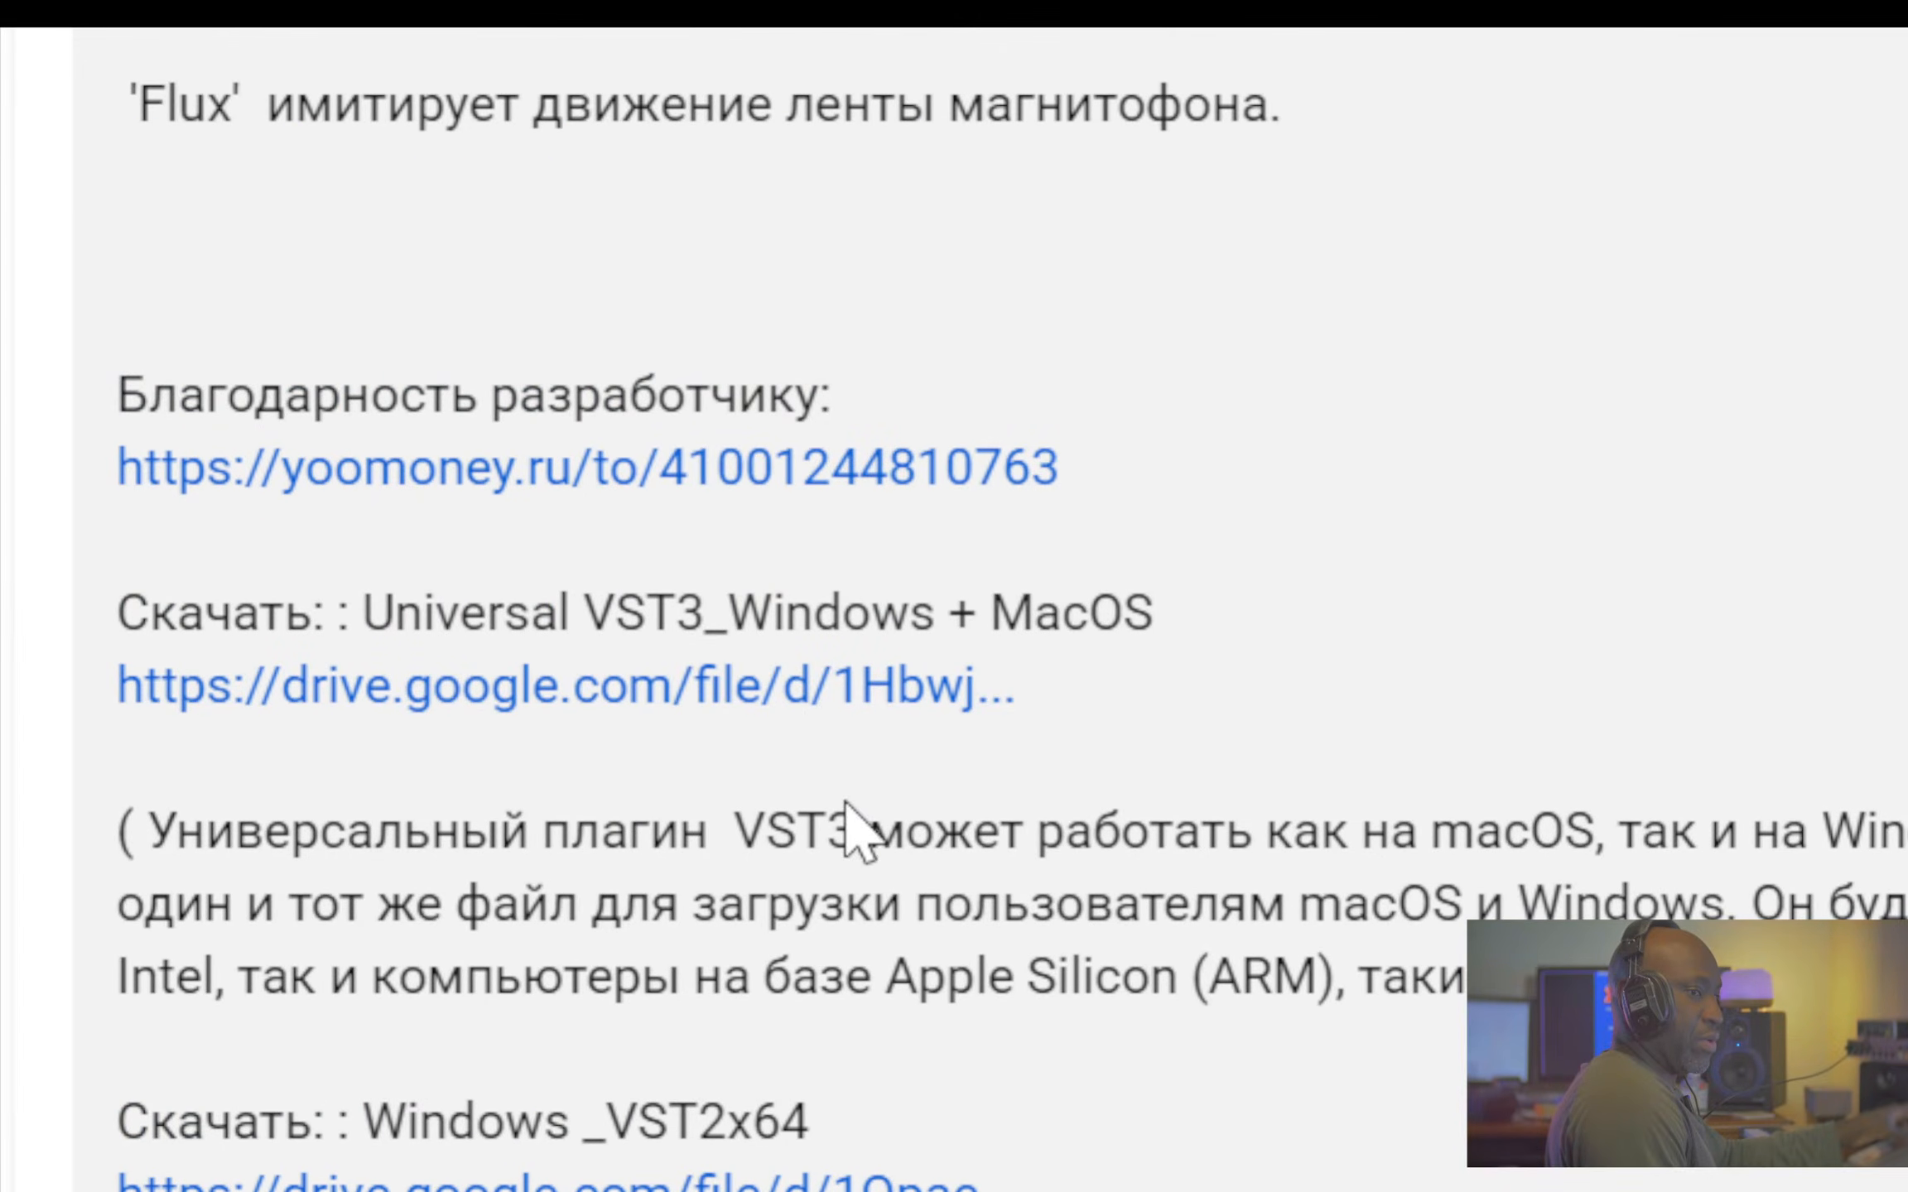
scroll(851, 823, "down", 4)
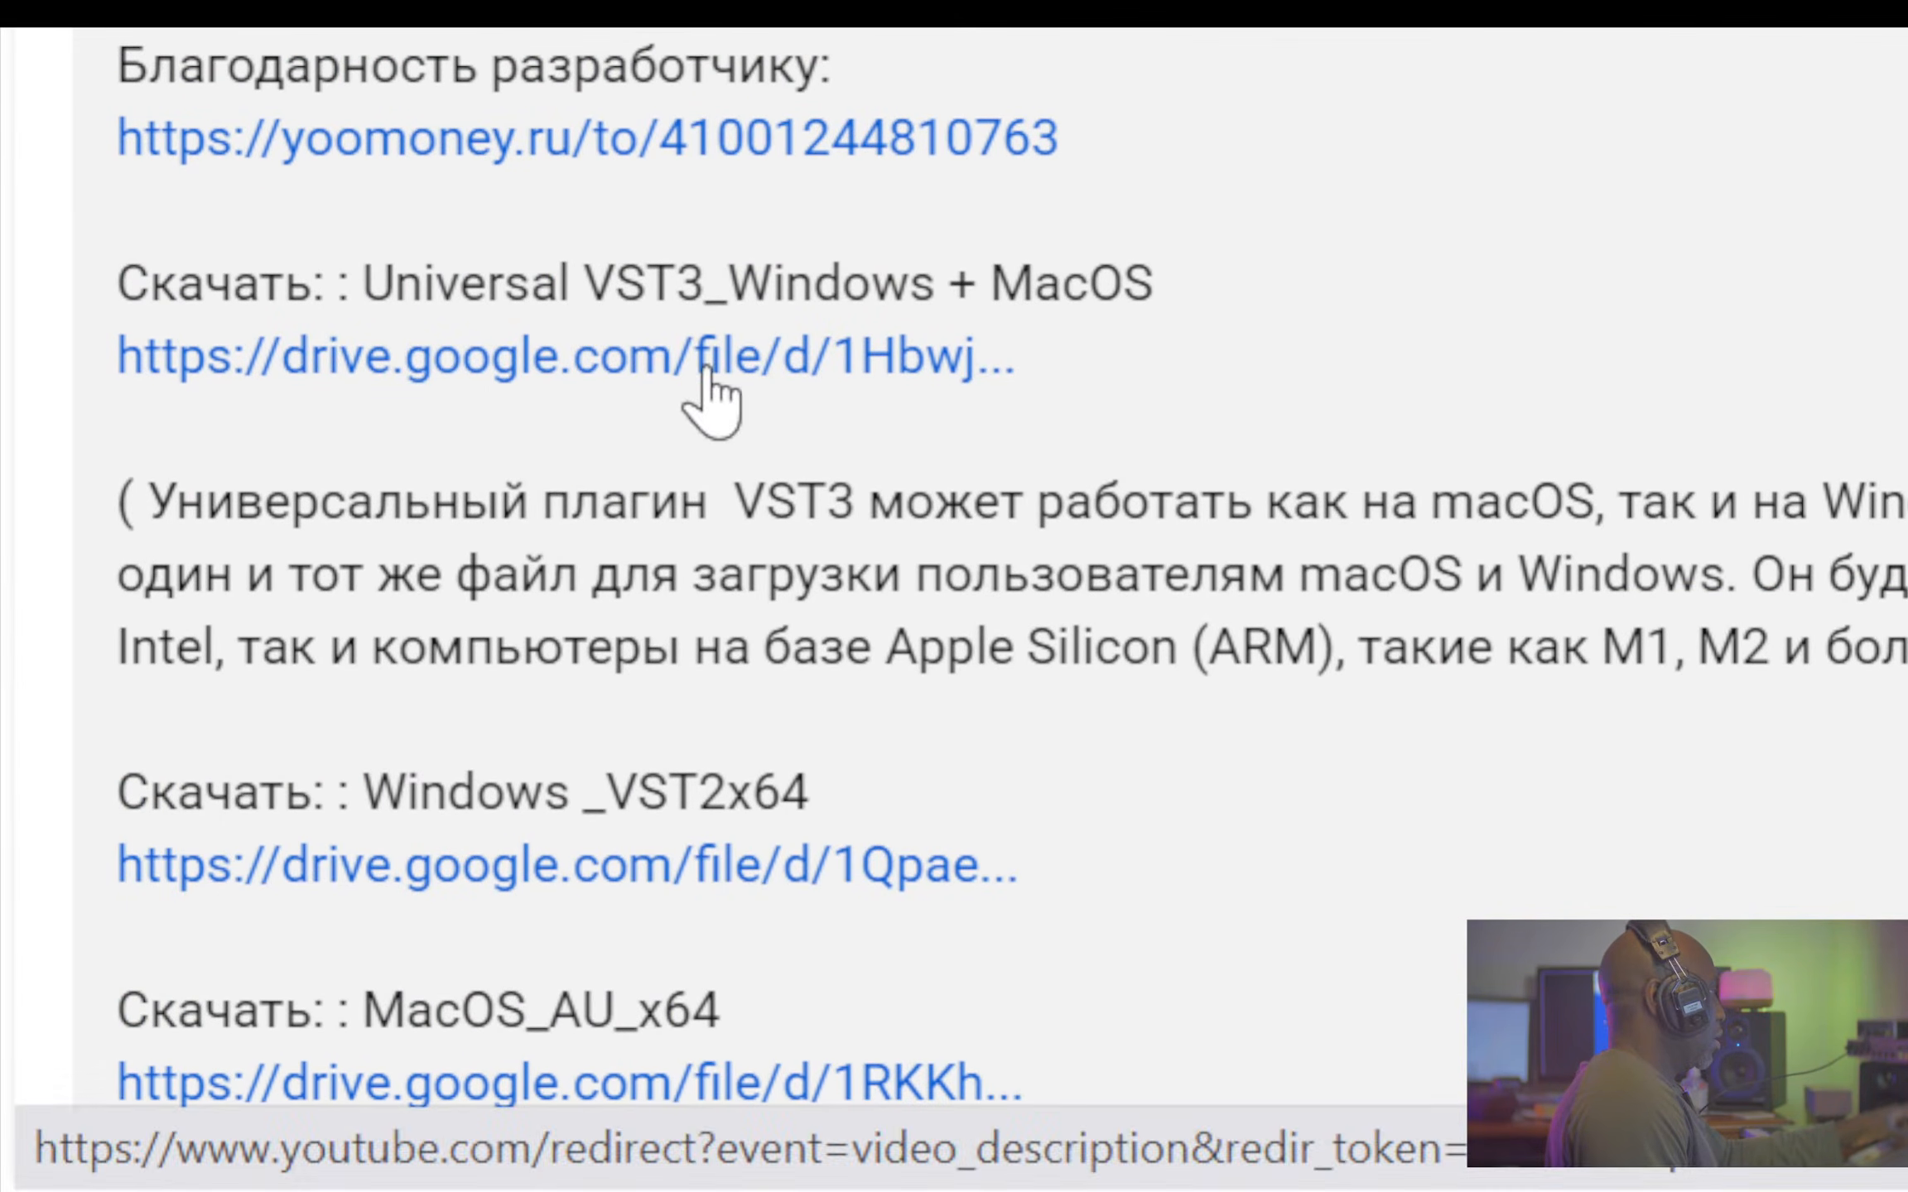
scroll(702, 396, "up", 5)
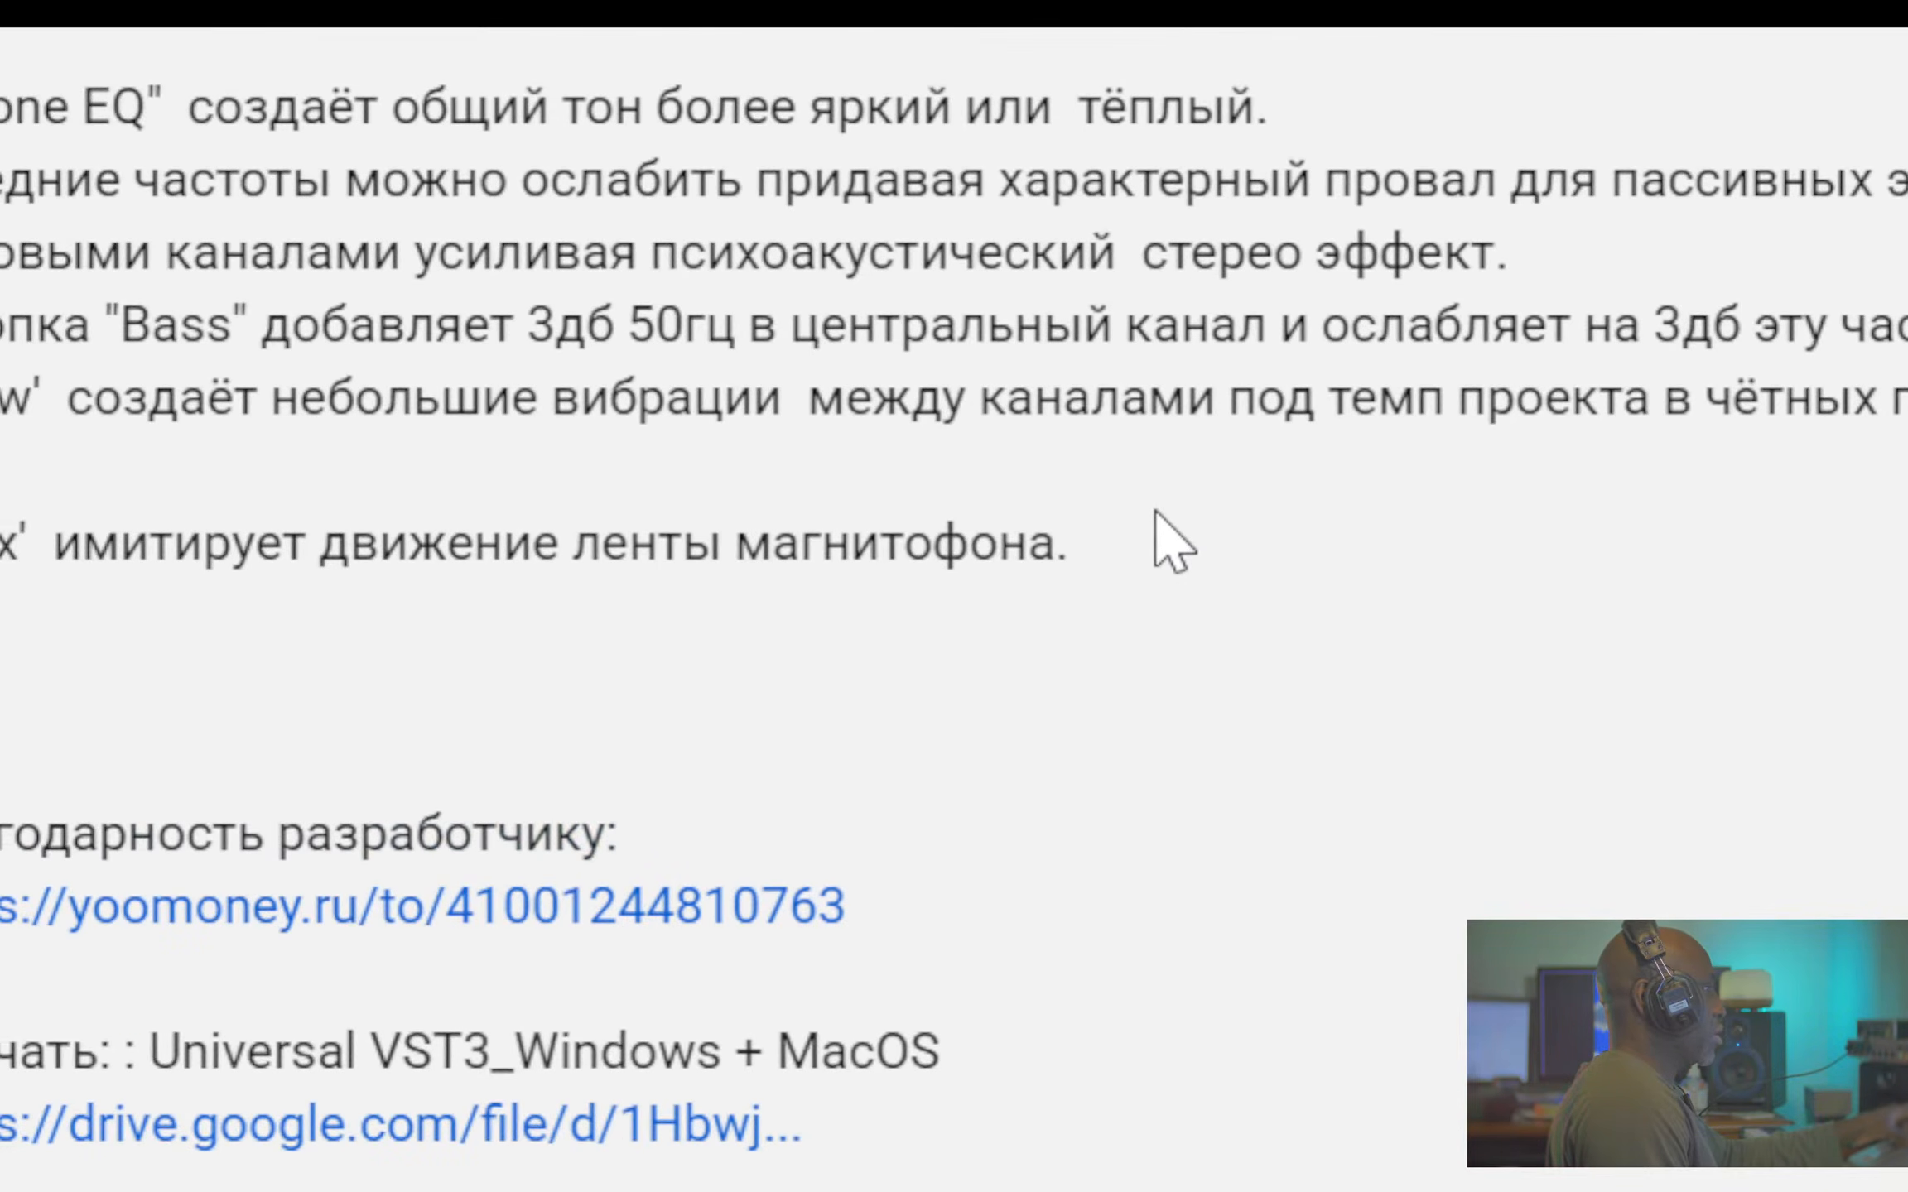
right_click(1118, 374)
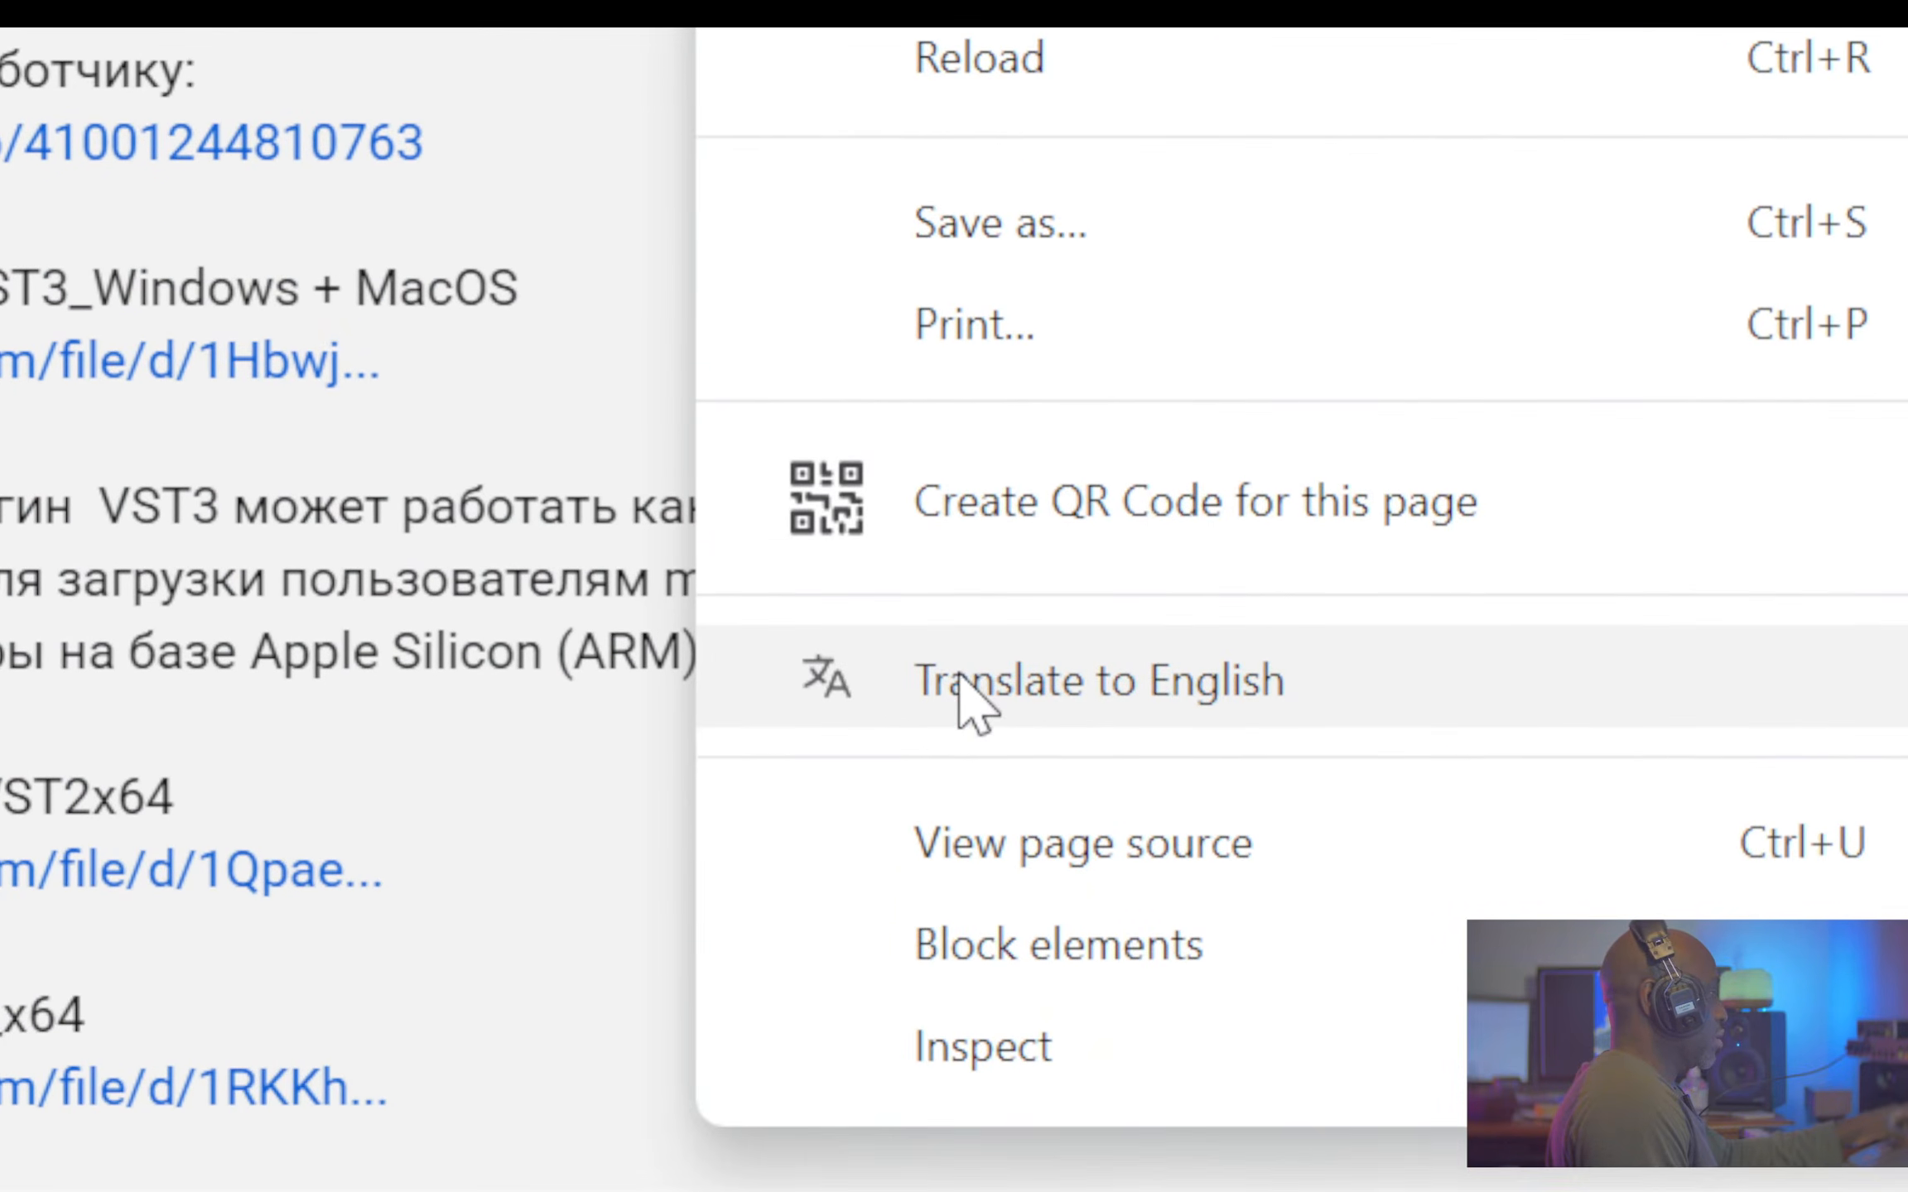
left_click(959, 677)
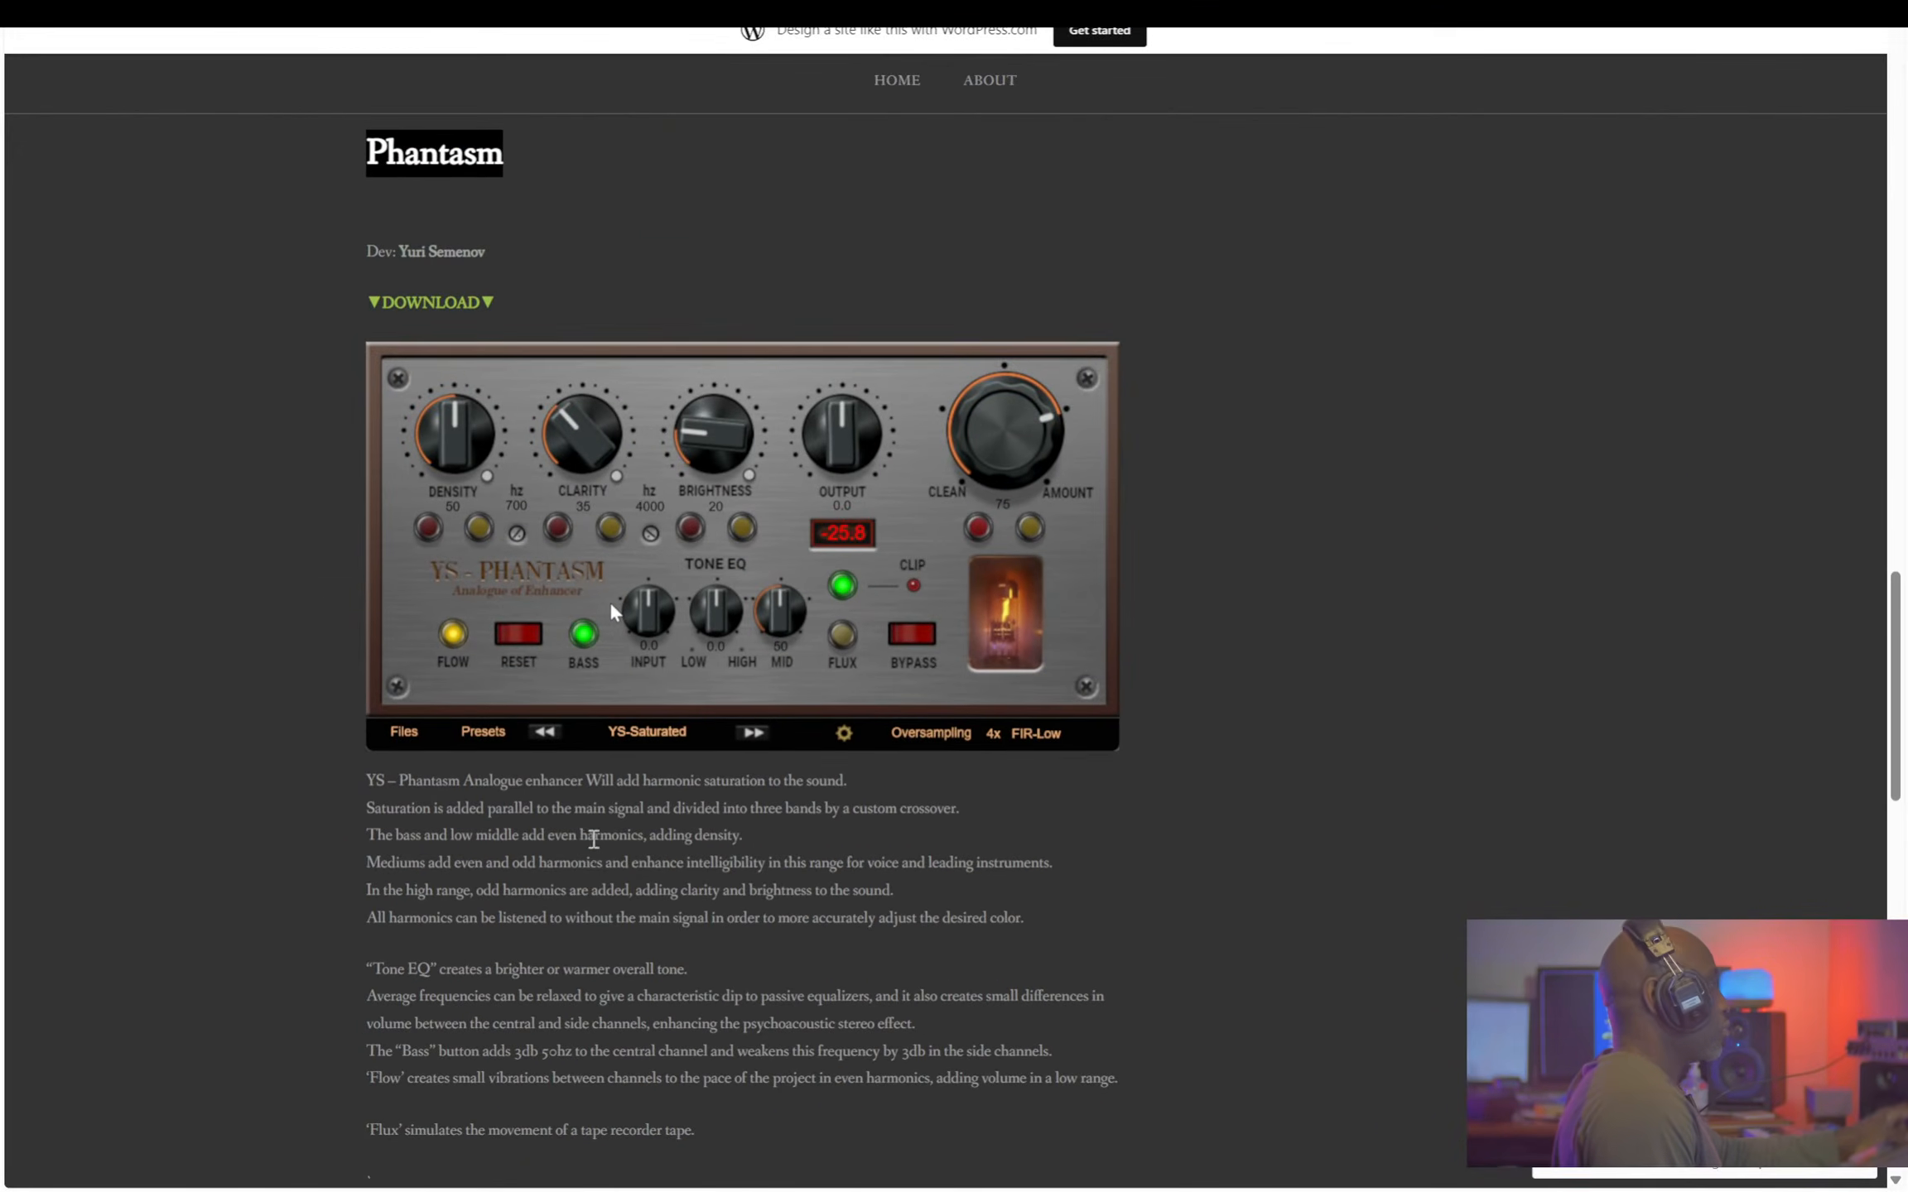
- Open the SEQs download page to view the v0.2.0 source code assets, and return to the blog post
scroll(593, 839, "up", 15)
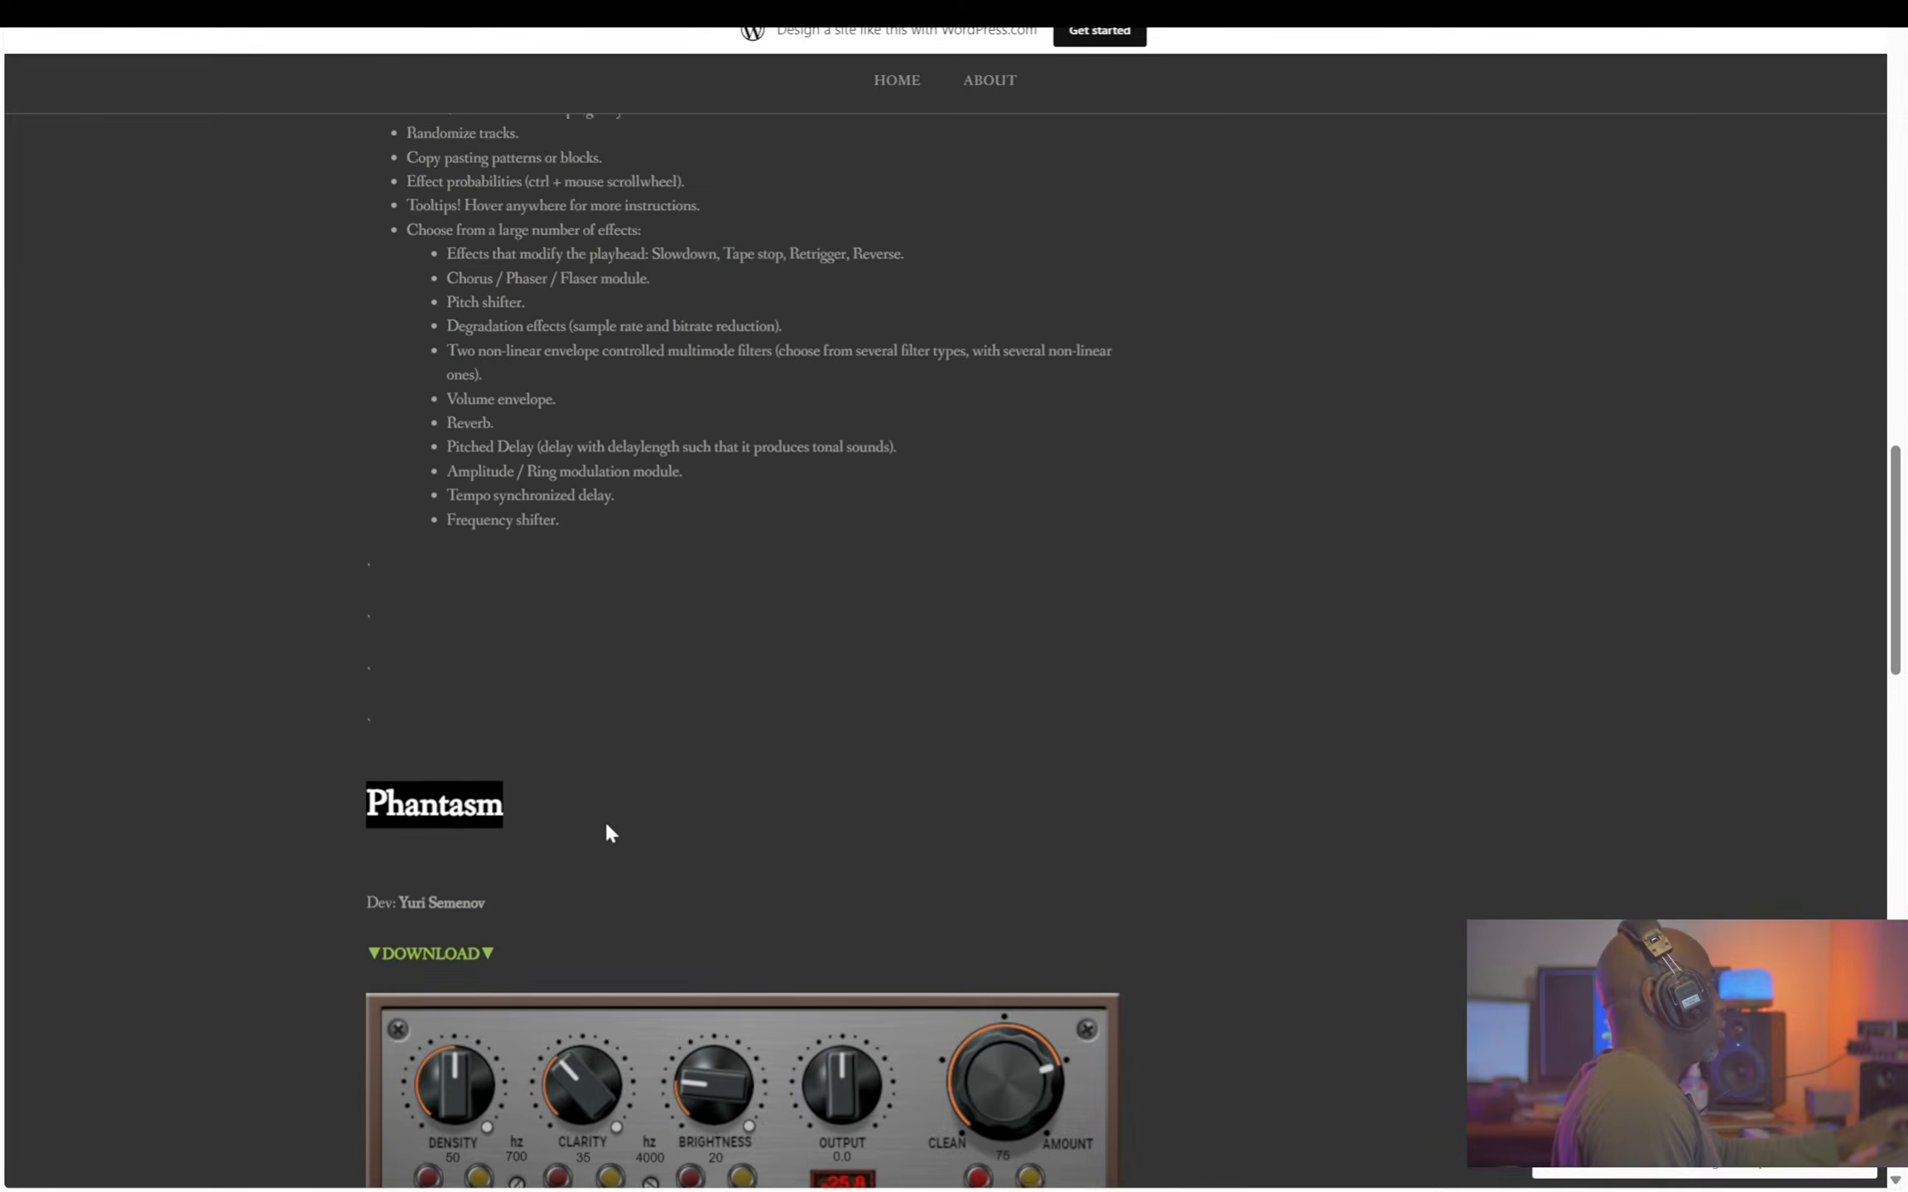
scroll(607, 820, "up", 4)
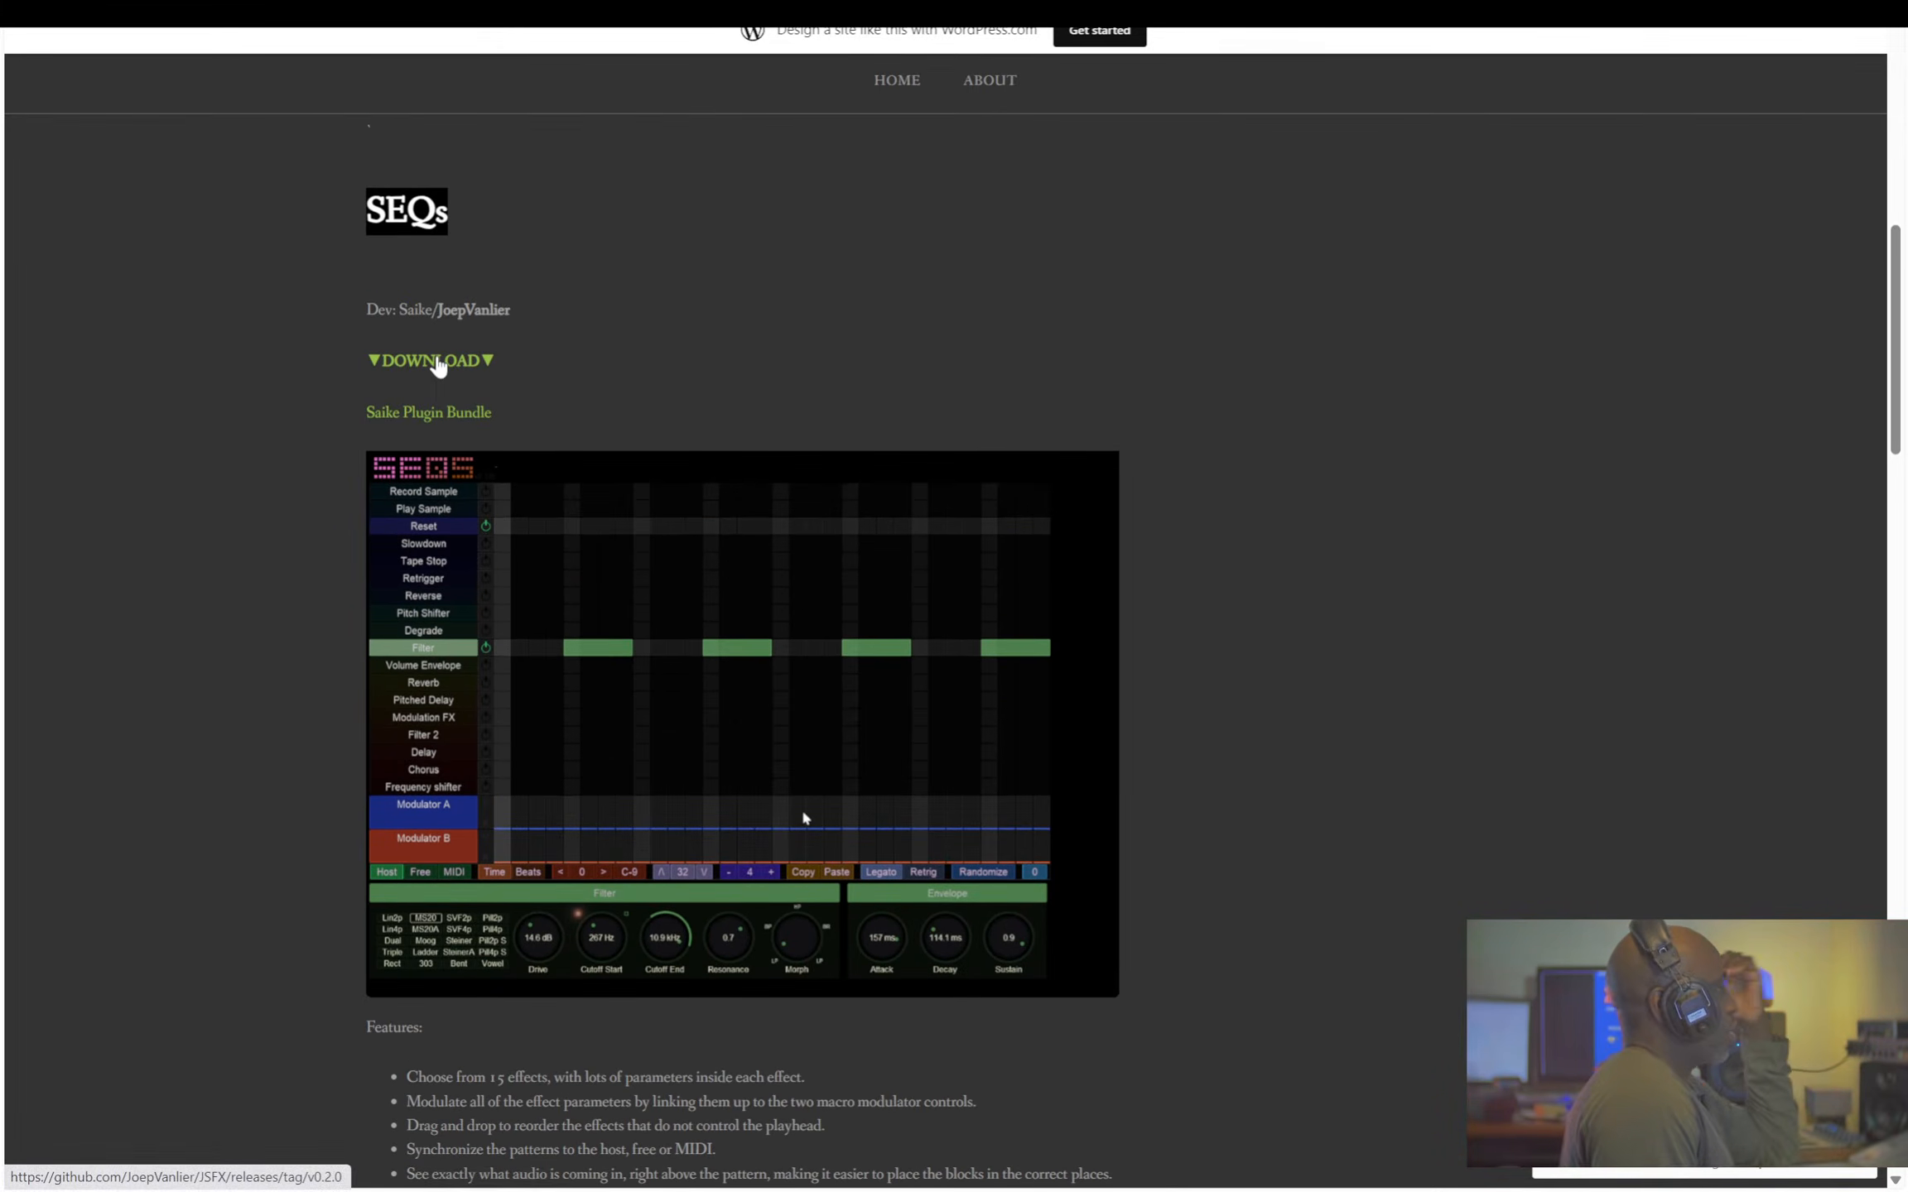
left_click(437, 366)
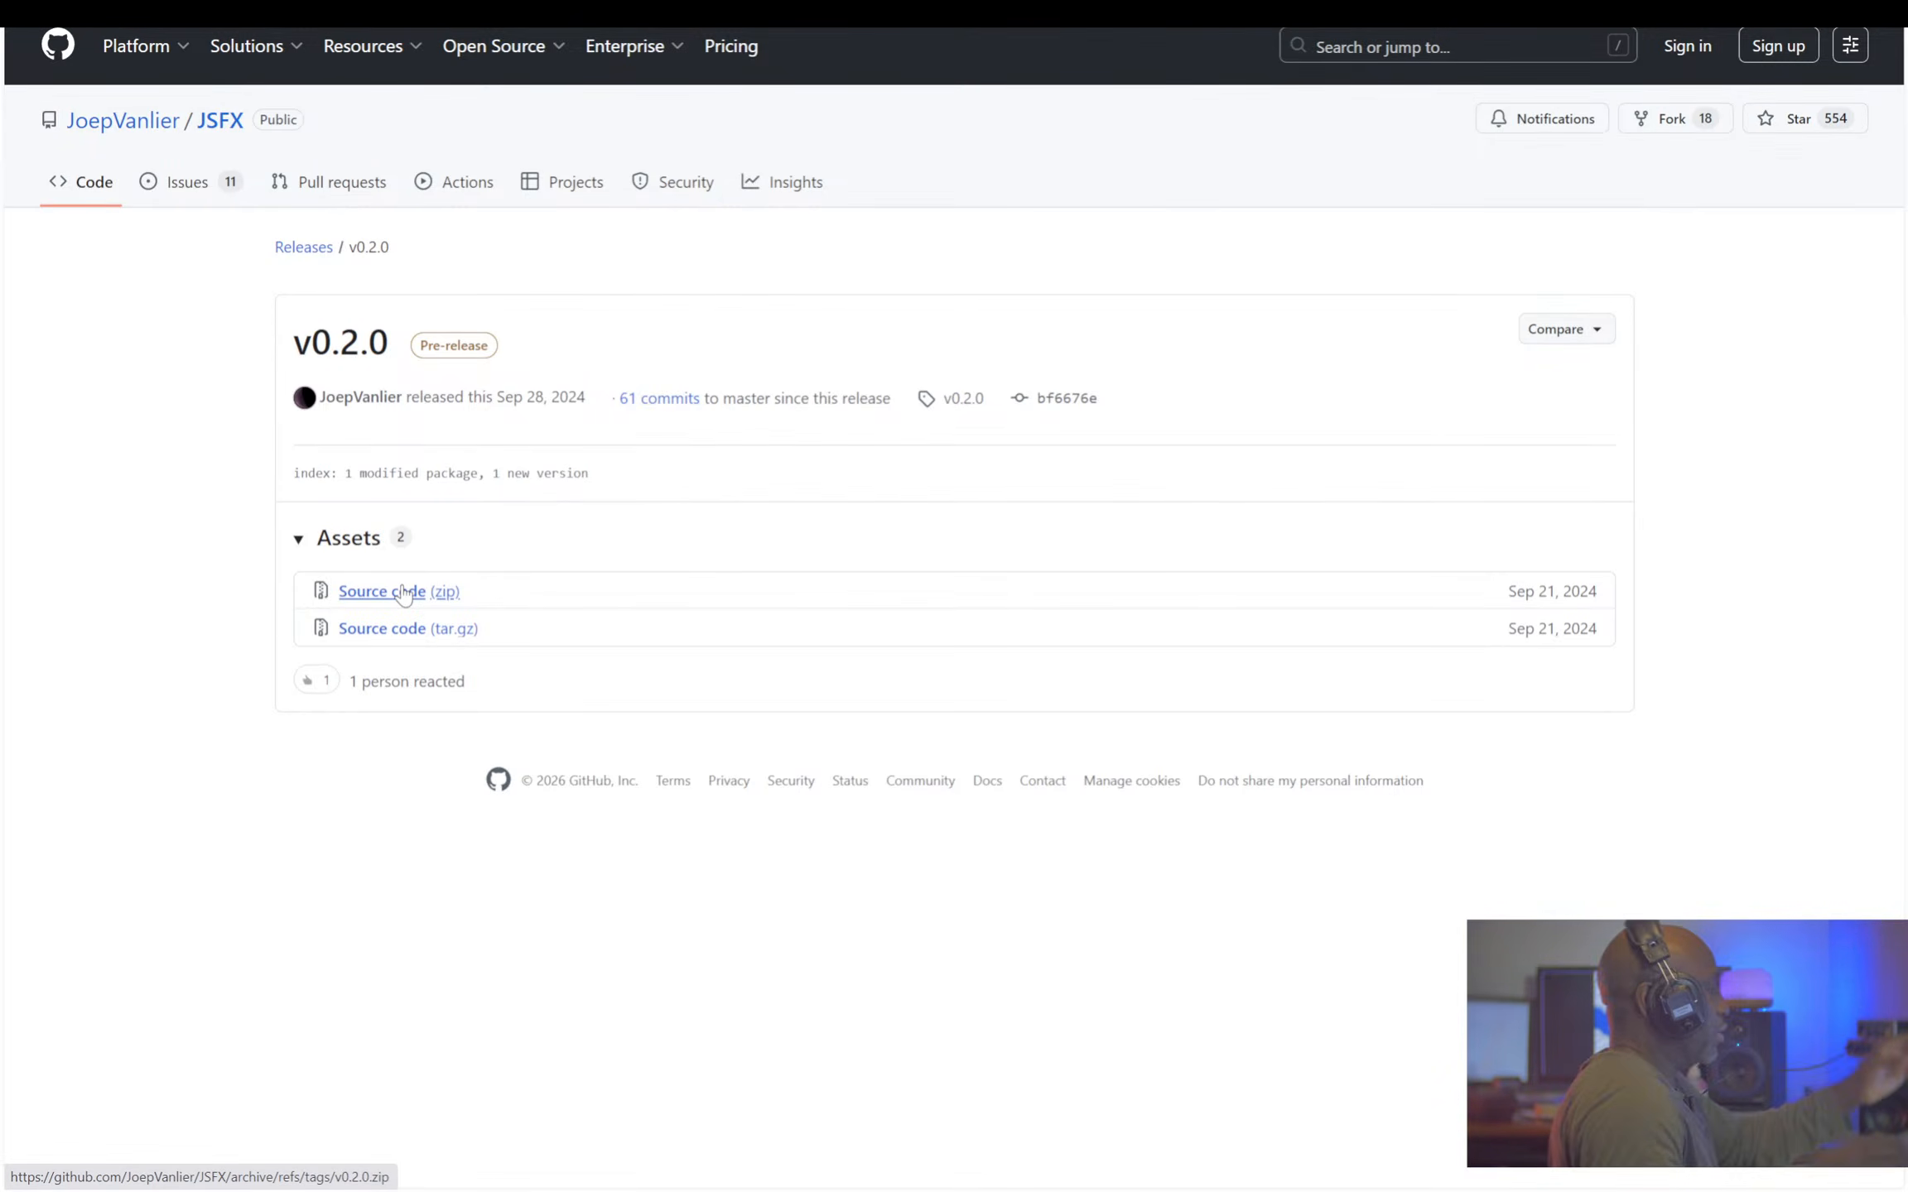
key("alt+Left")
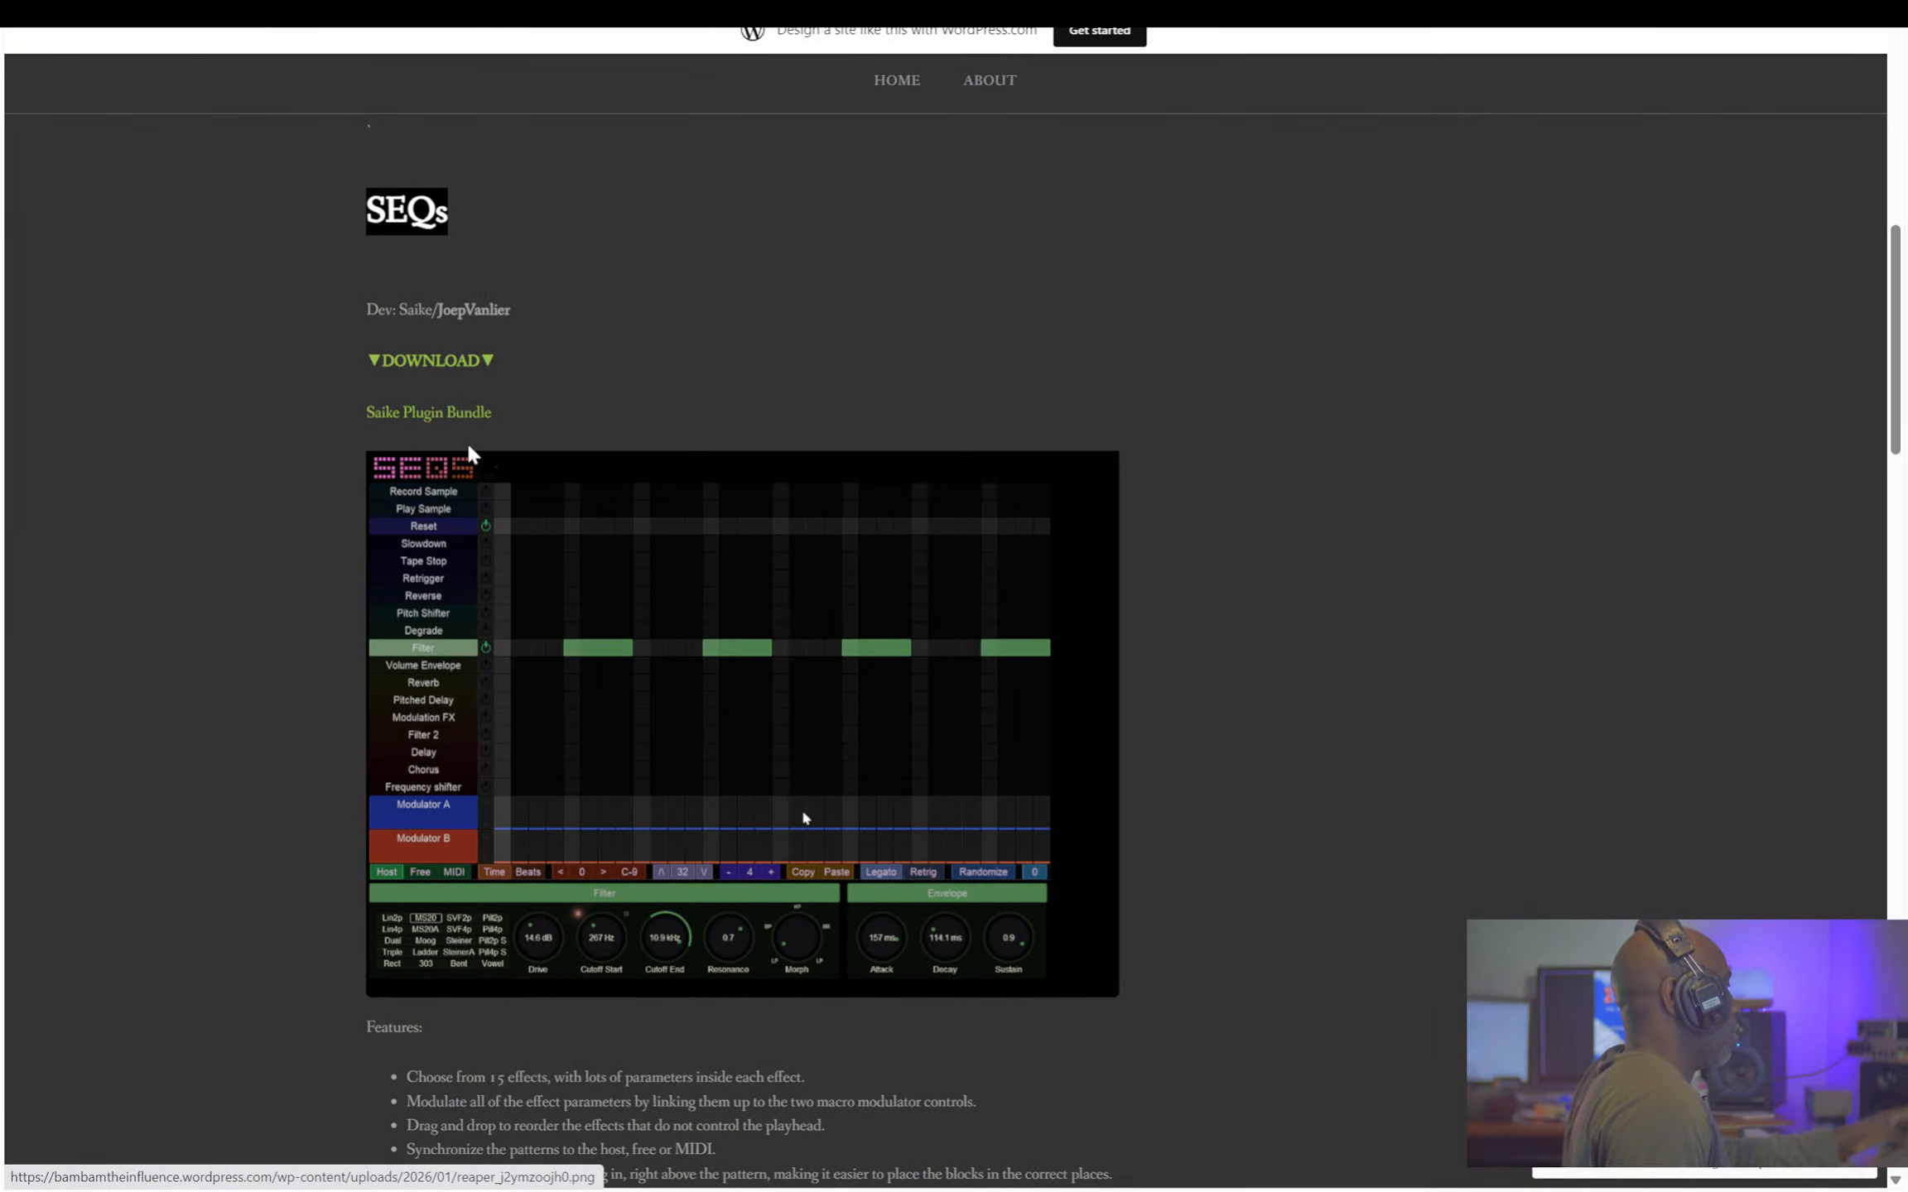
- Open the Saike Plugin Bundle repository and browse its plugin folders down to the README
left_click(458, 419)
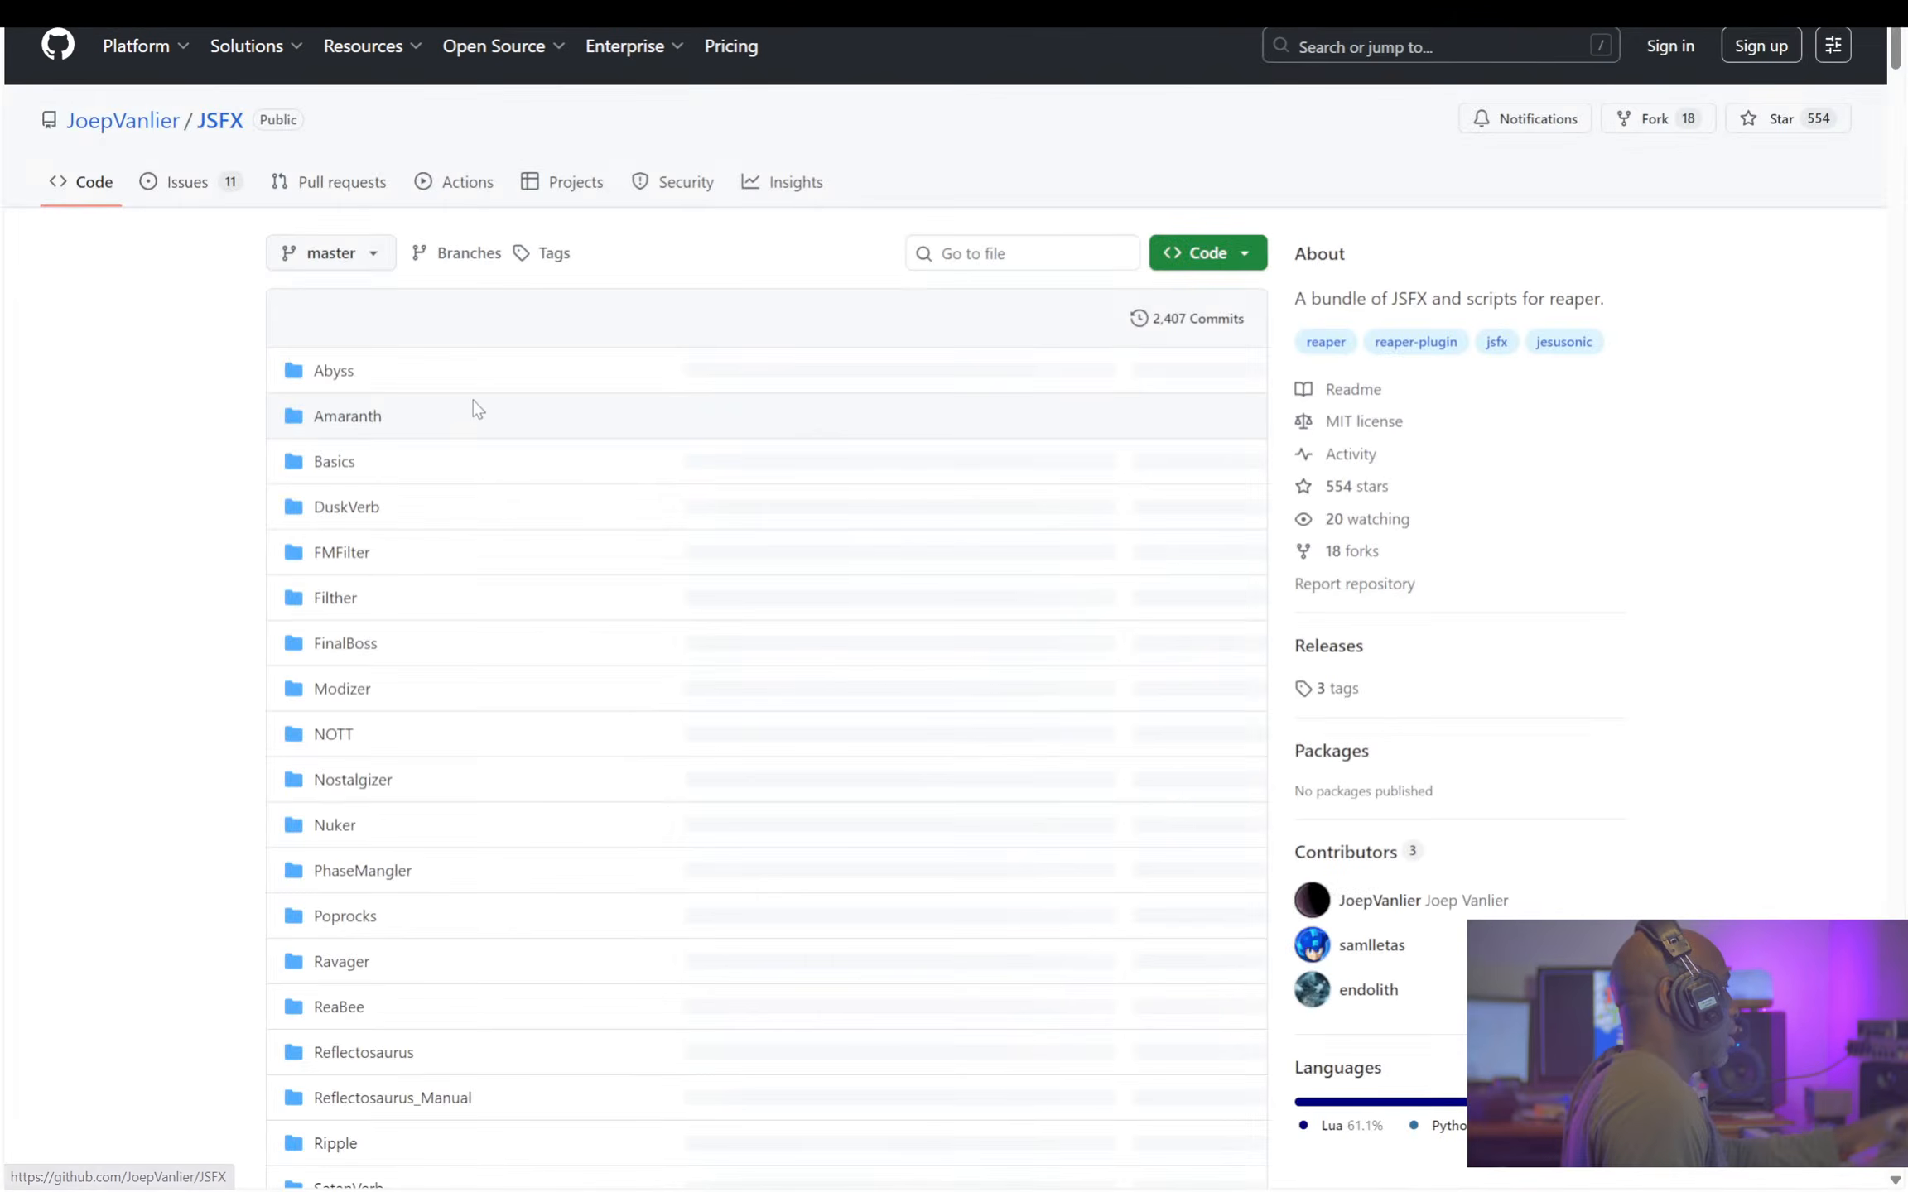
scroll(530, 373, "down", 8)
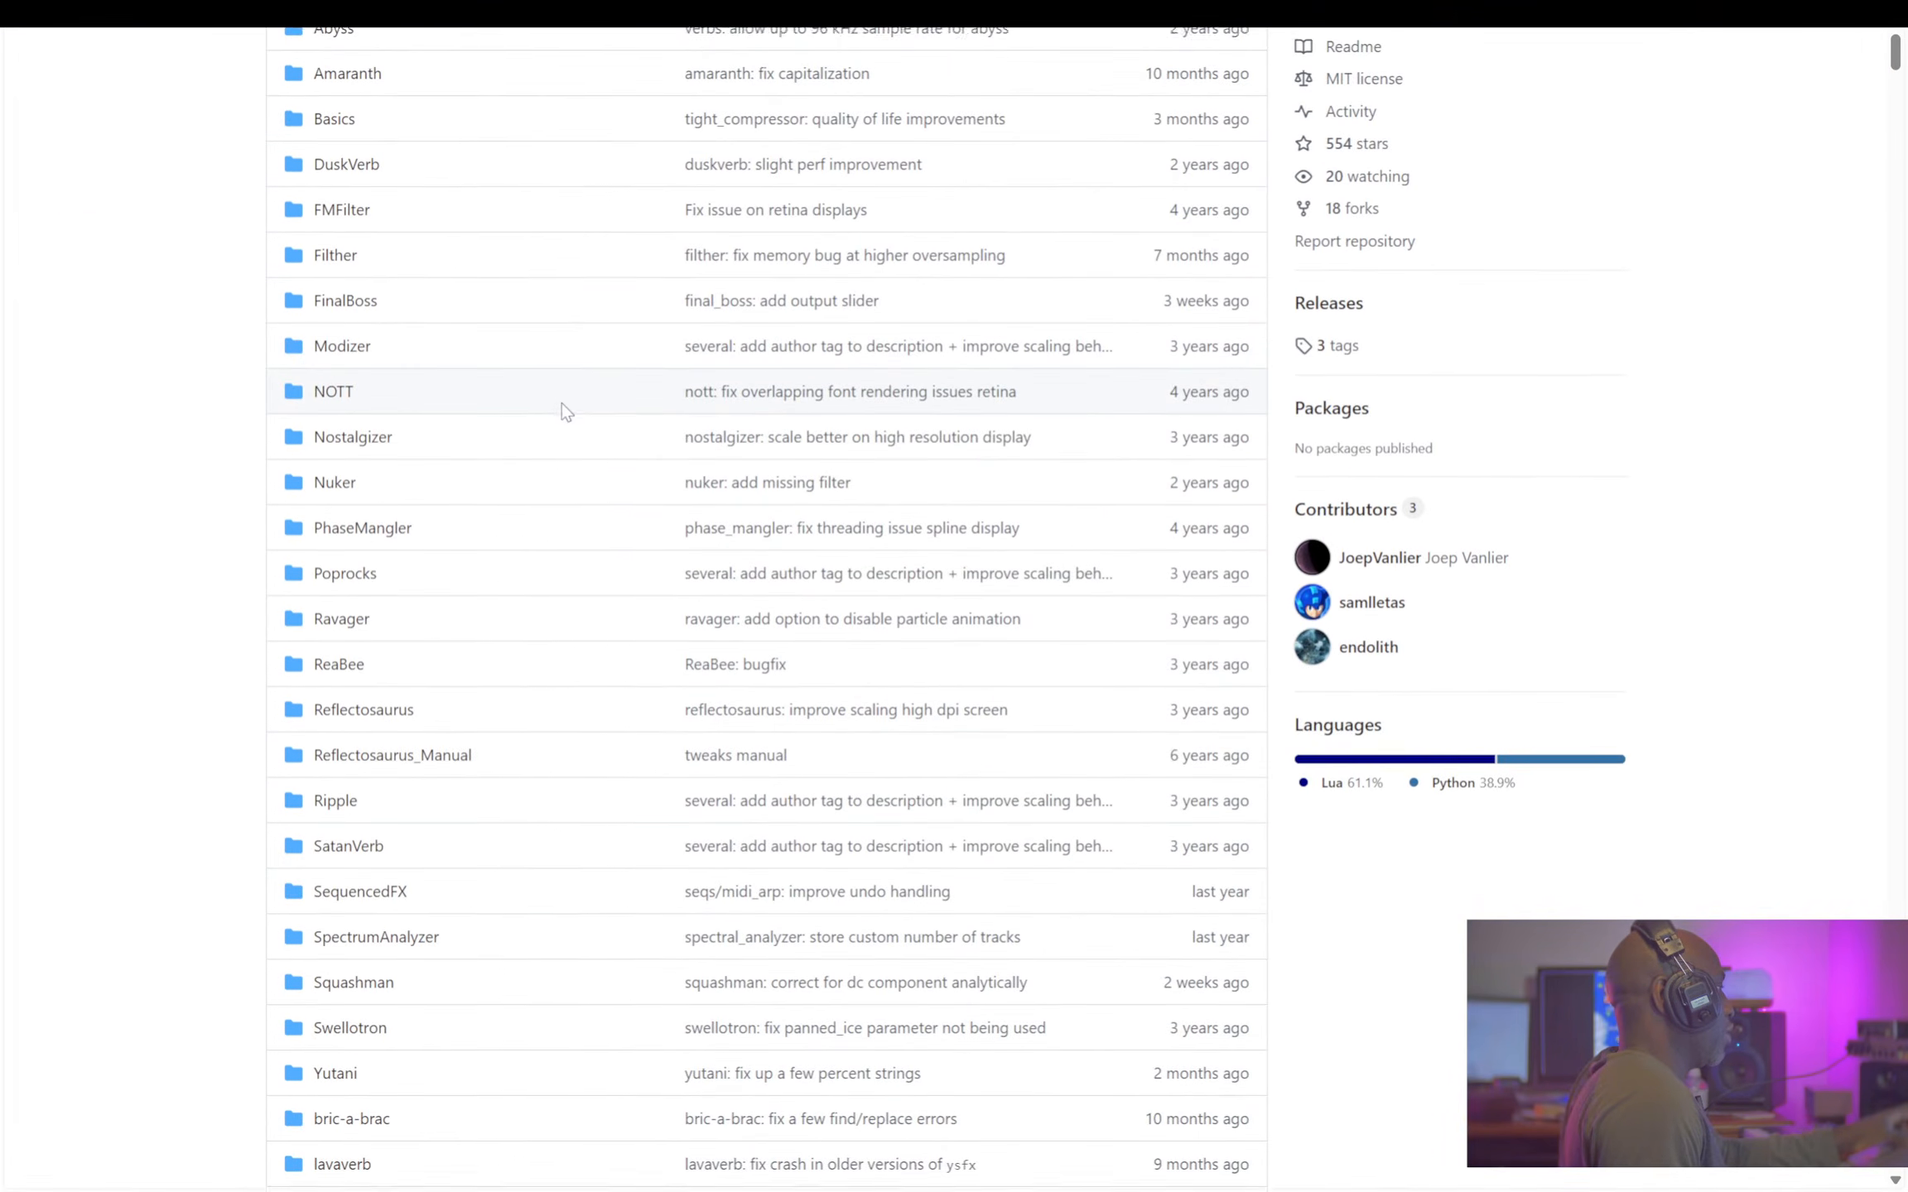
scroll(559, 406, "down", 4)
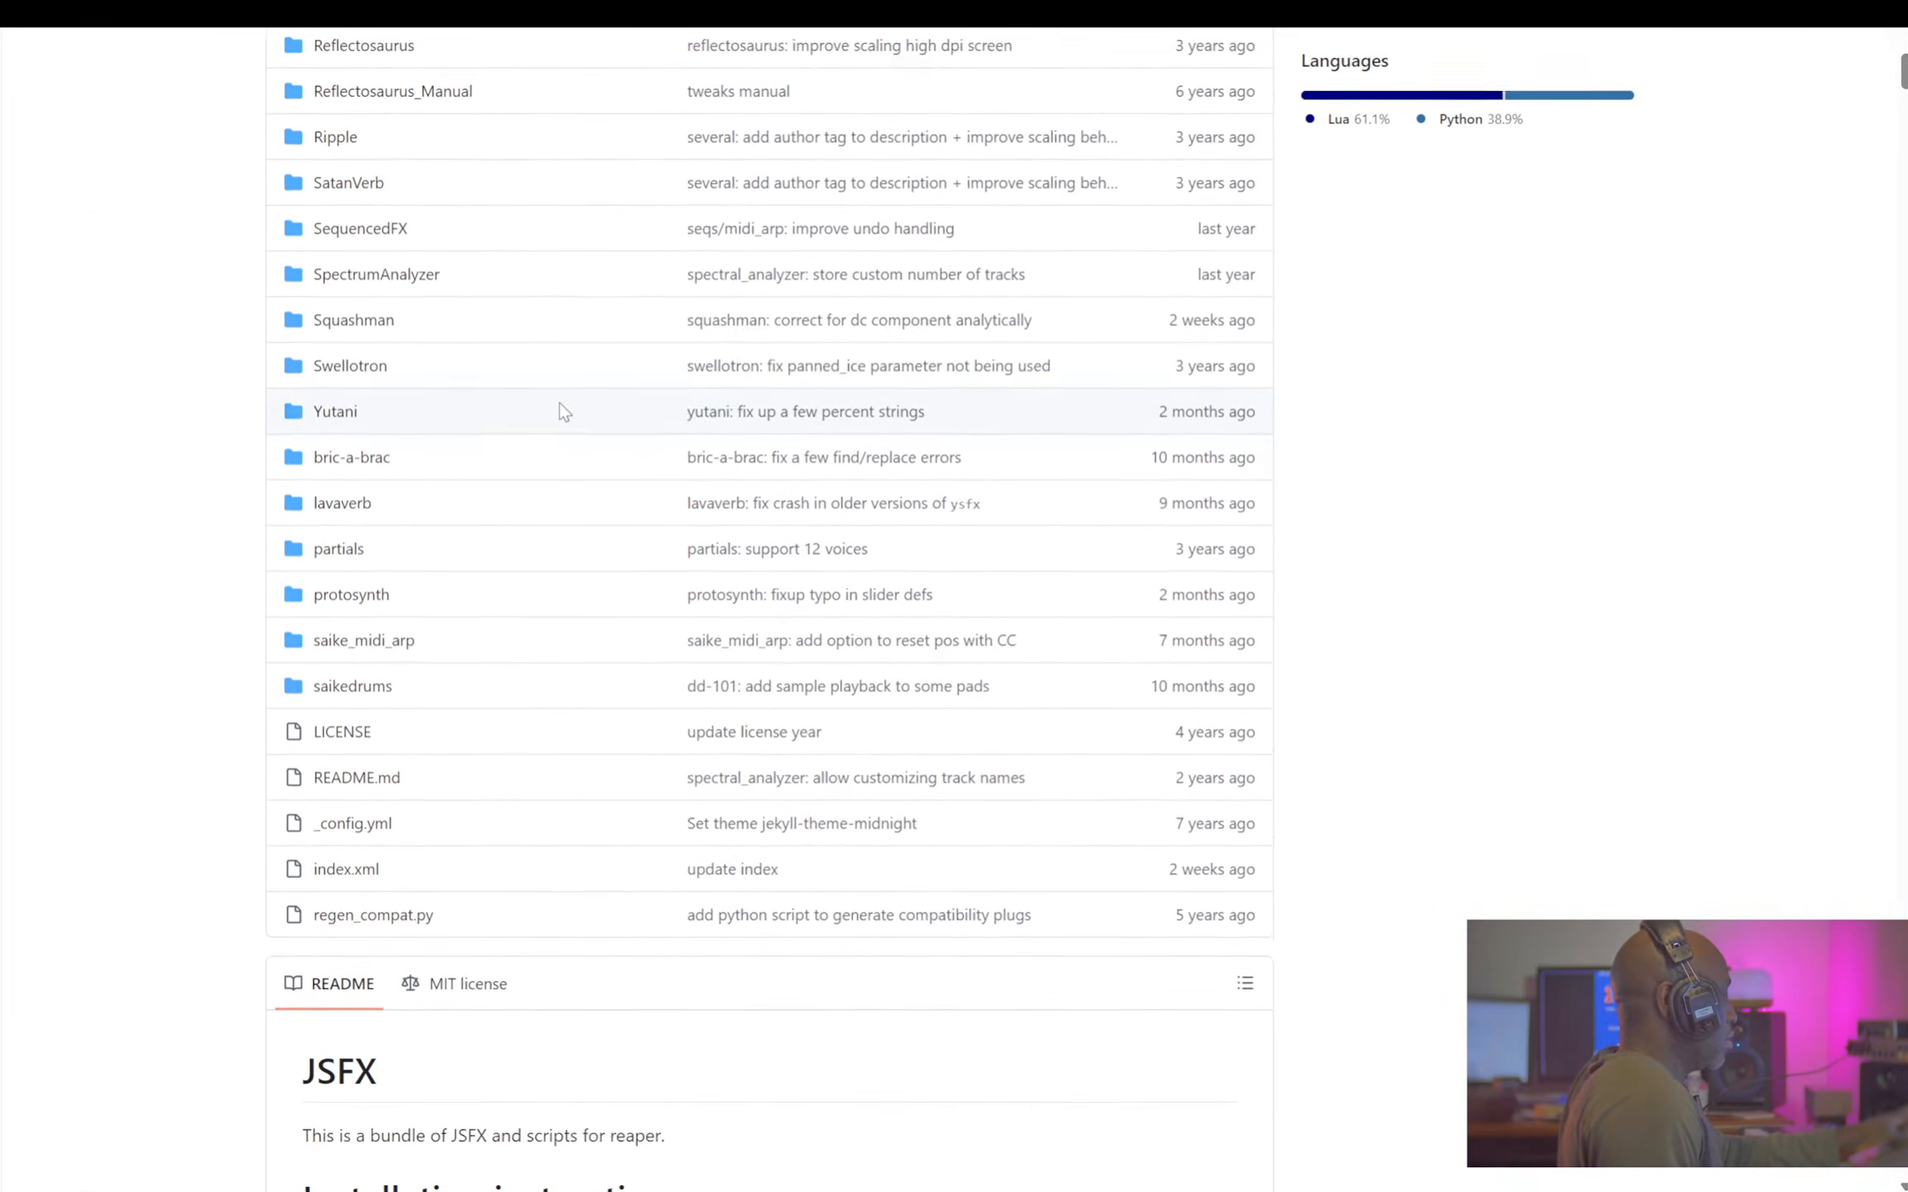
scroll(955, 600, "down", 11)
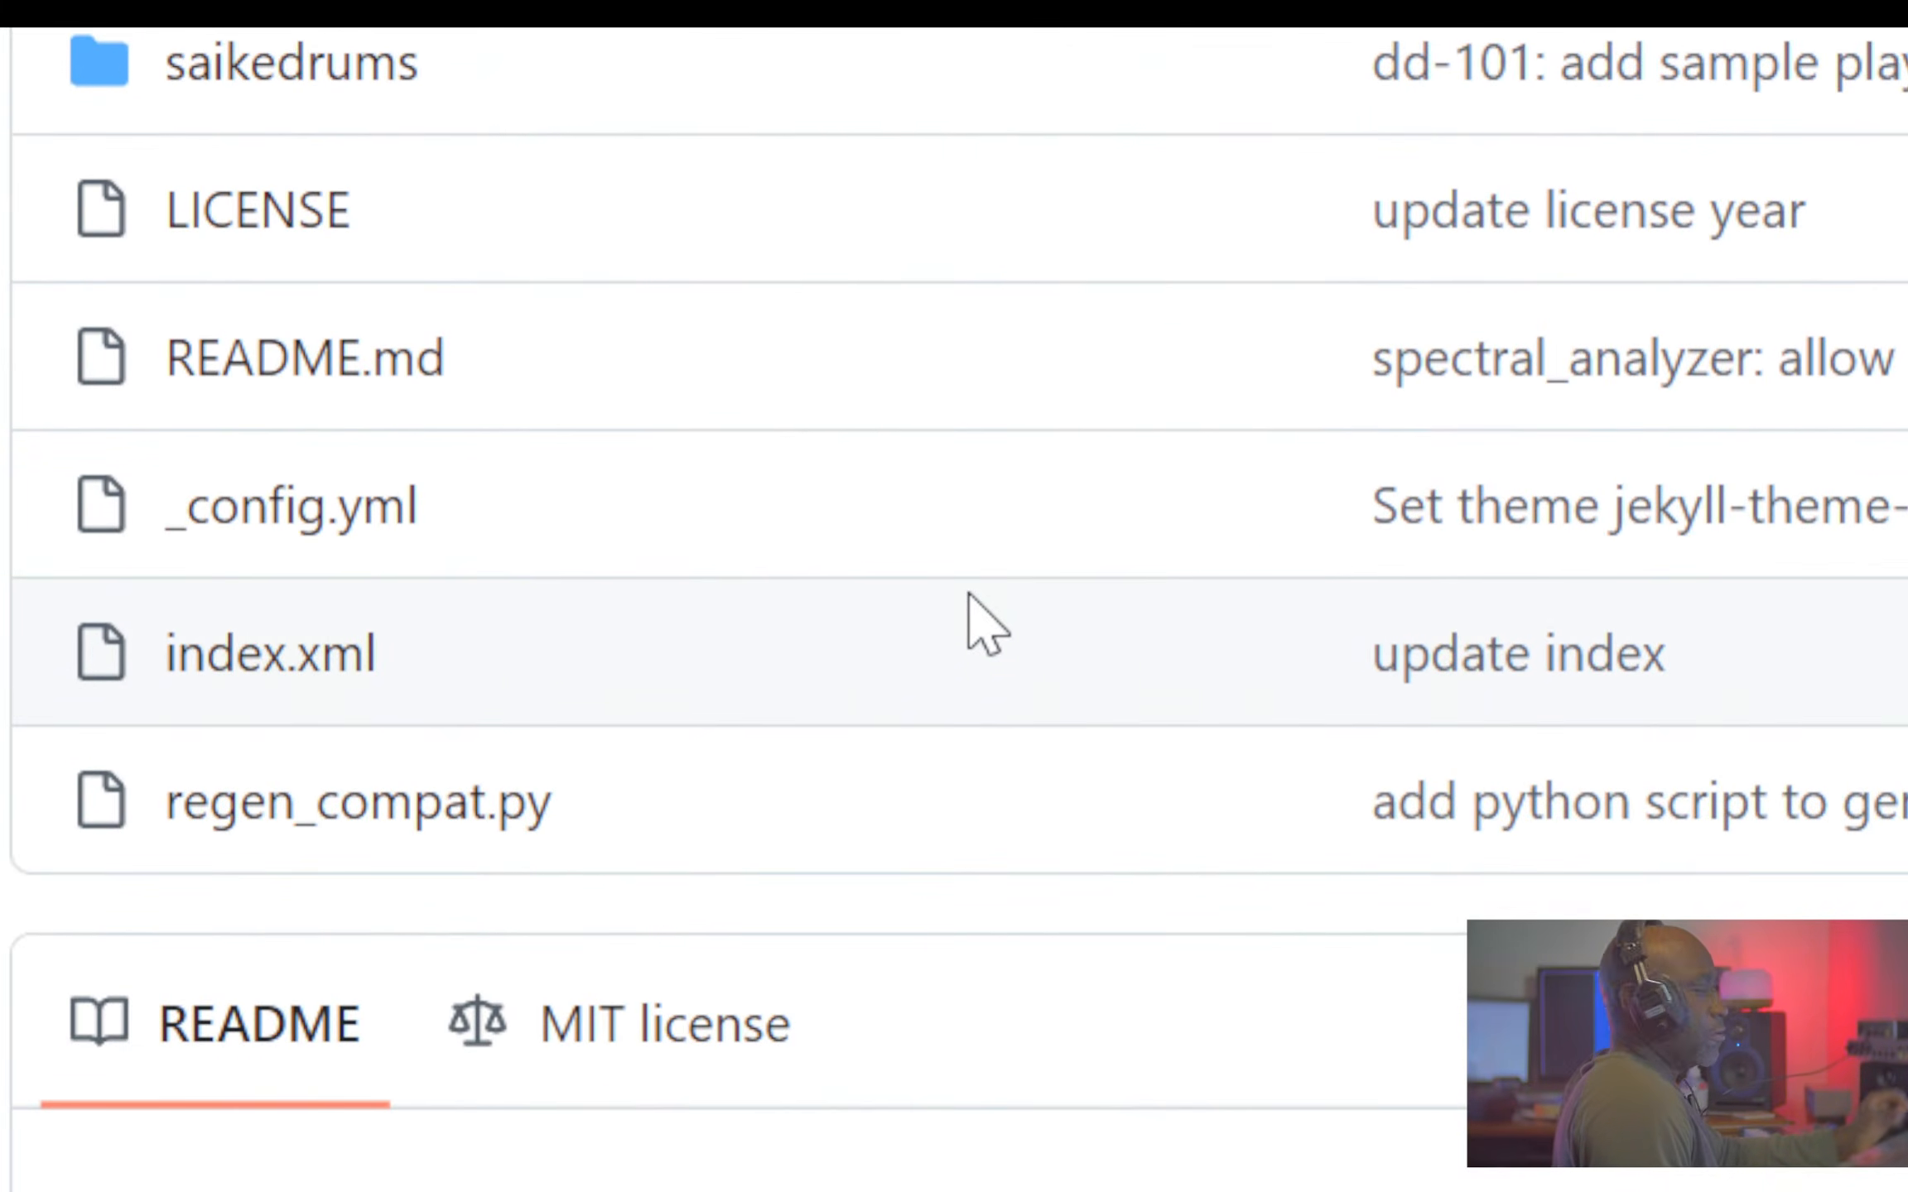
- Read the README's Reapack installation instructions for the JSFX bundle and return to the blog post
scroll(971, 570, "down", 4)
scroll(973, 588, "down", 20)
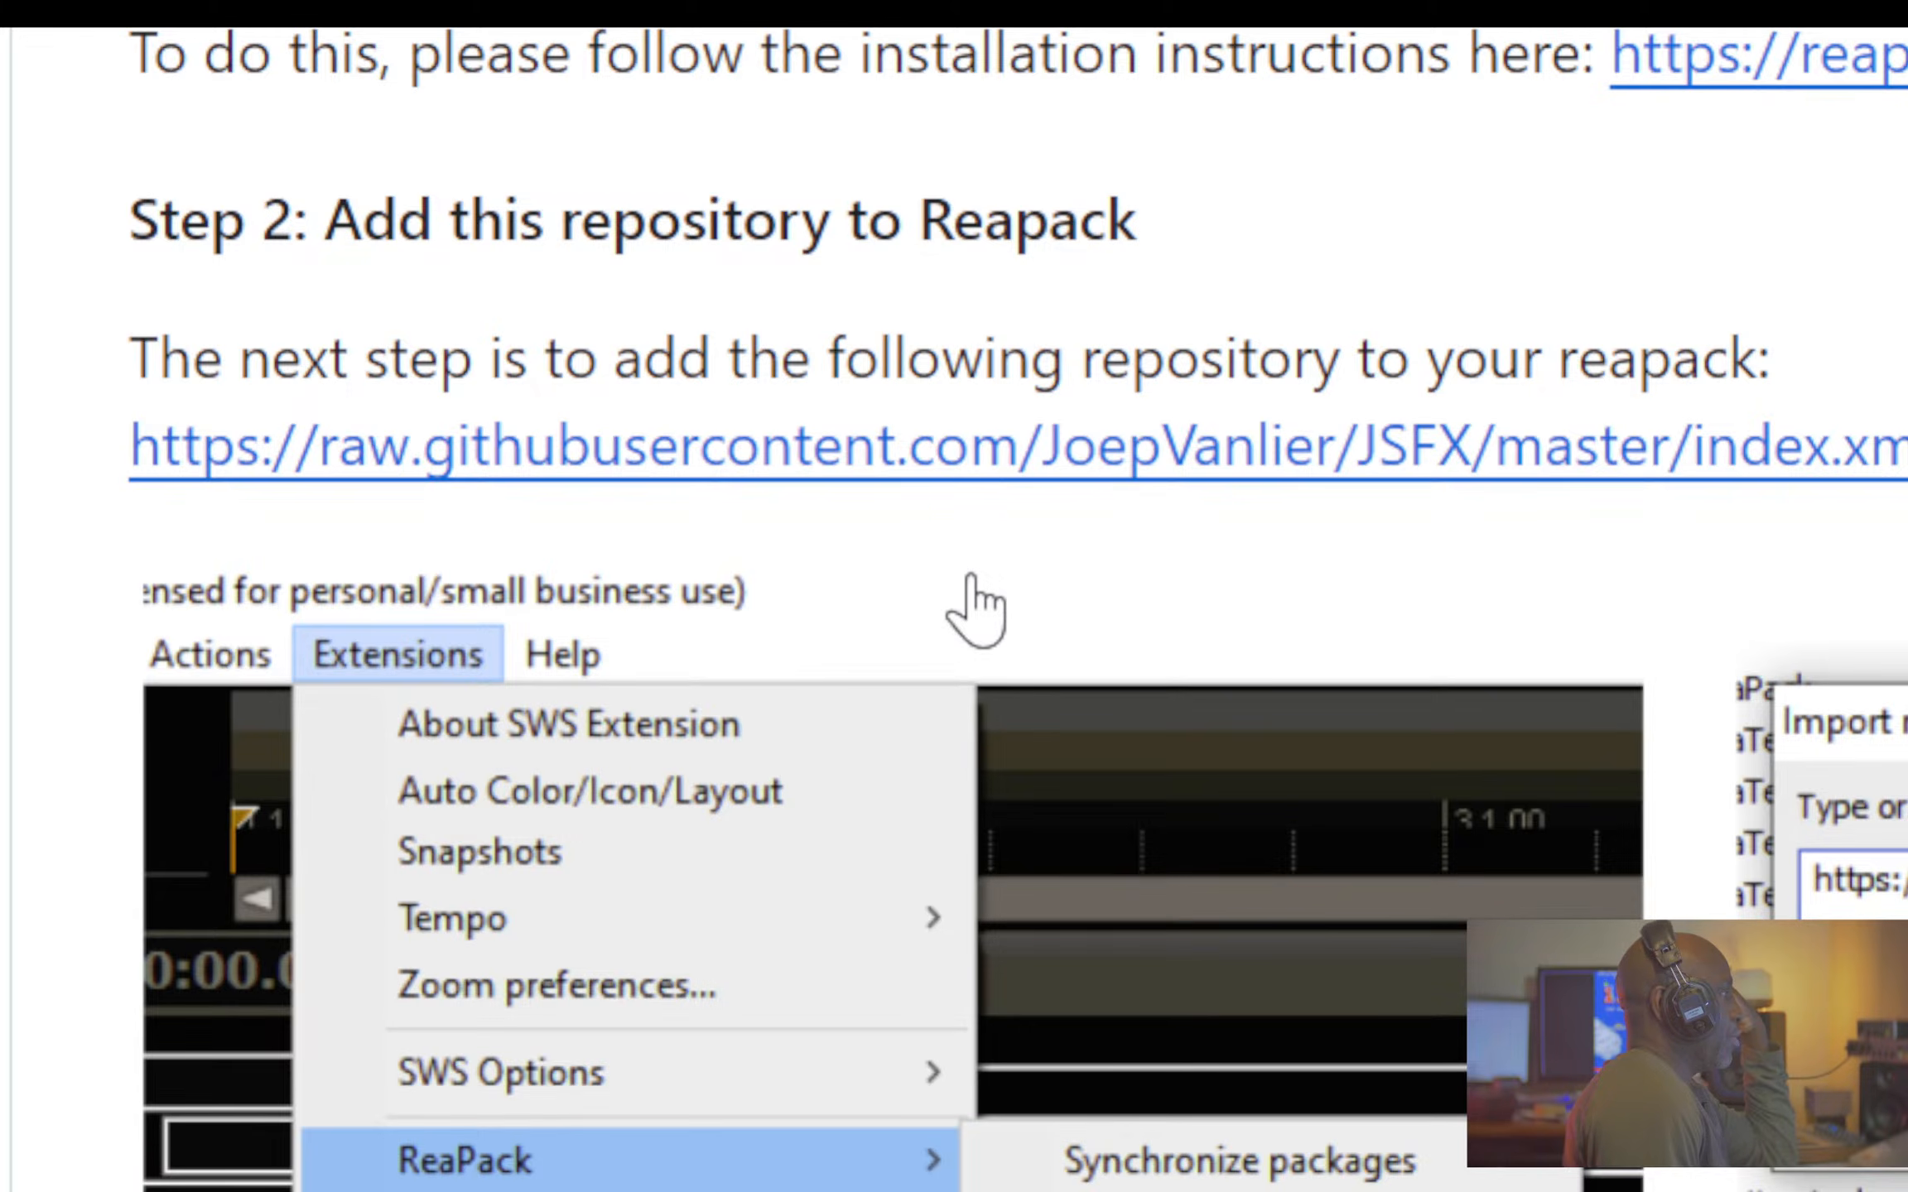
scroll(994, 488, "down", 4)
scroll(1022, 538, "up", 12)
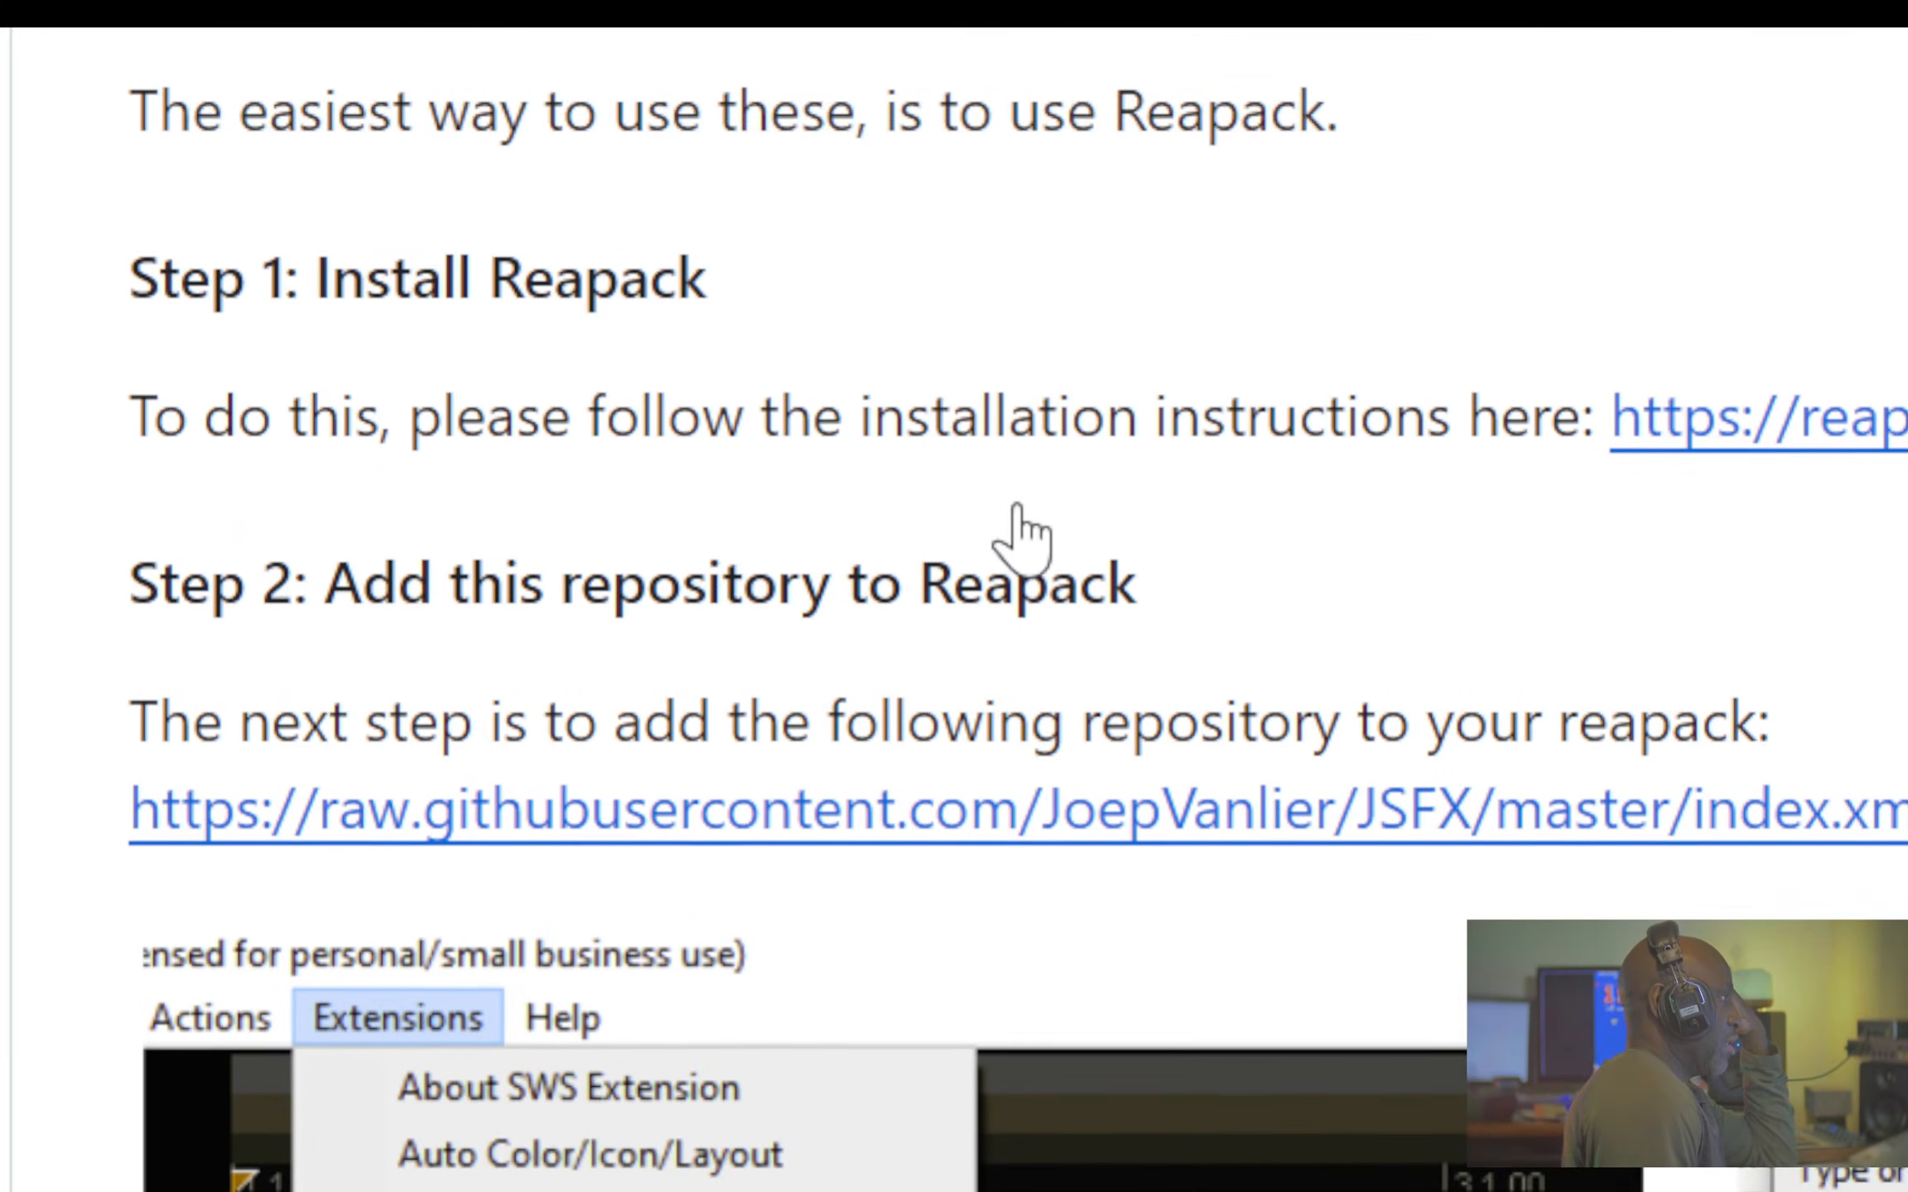
scroll(1022, 513, "down", 4)
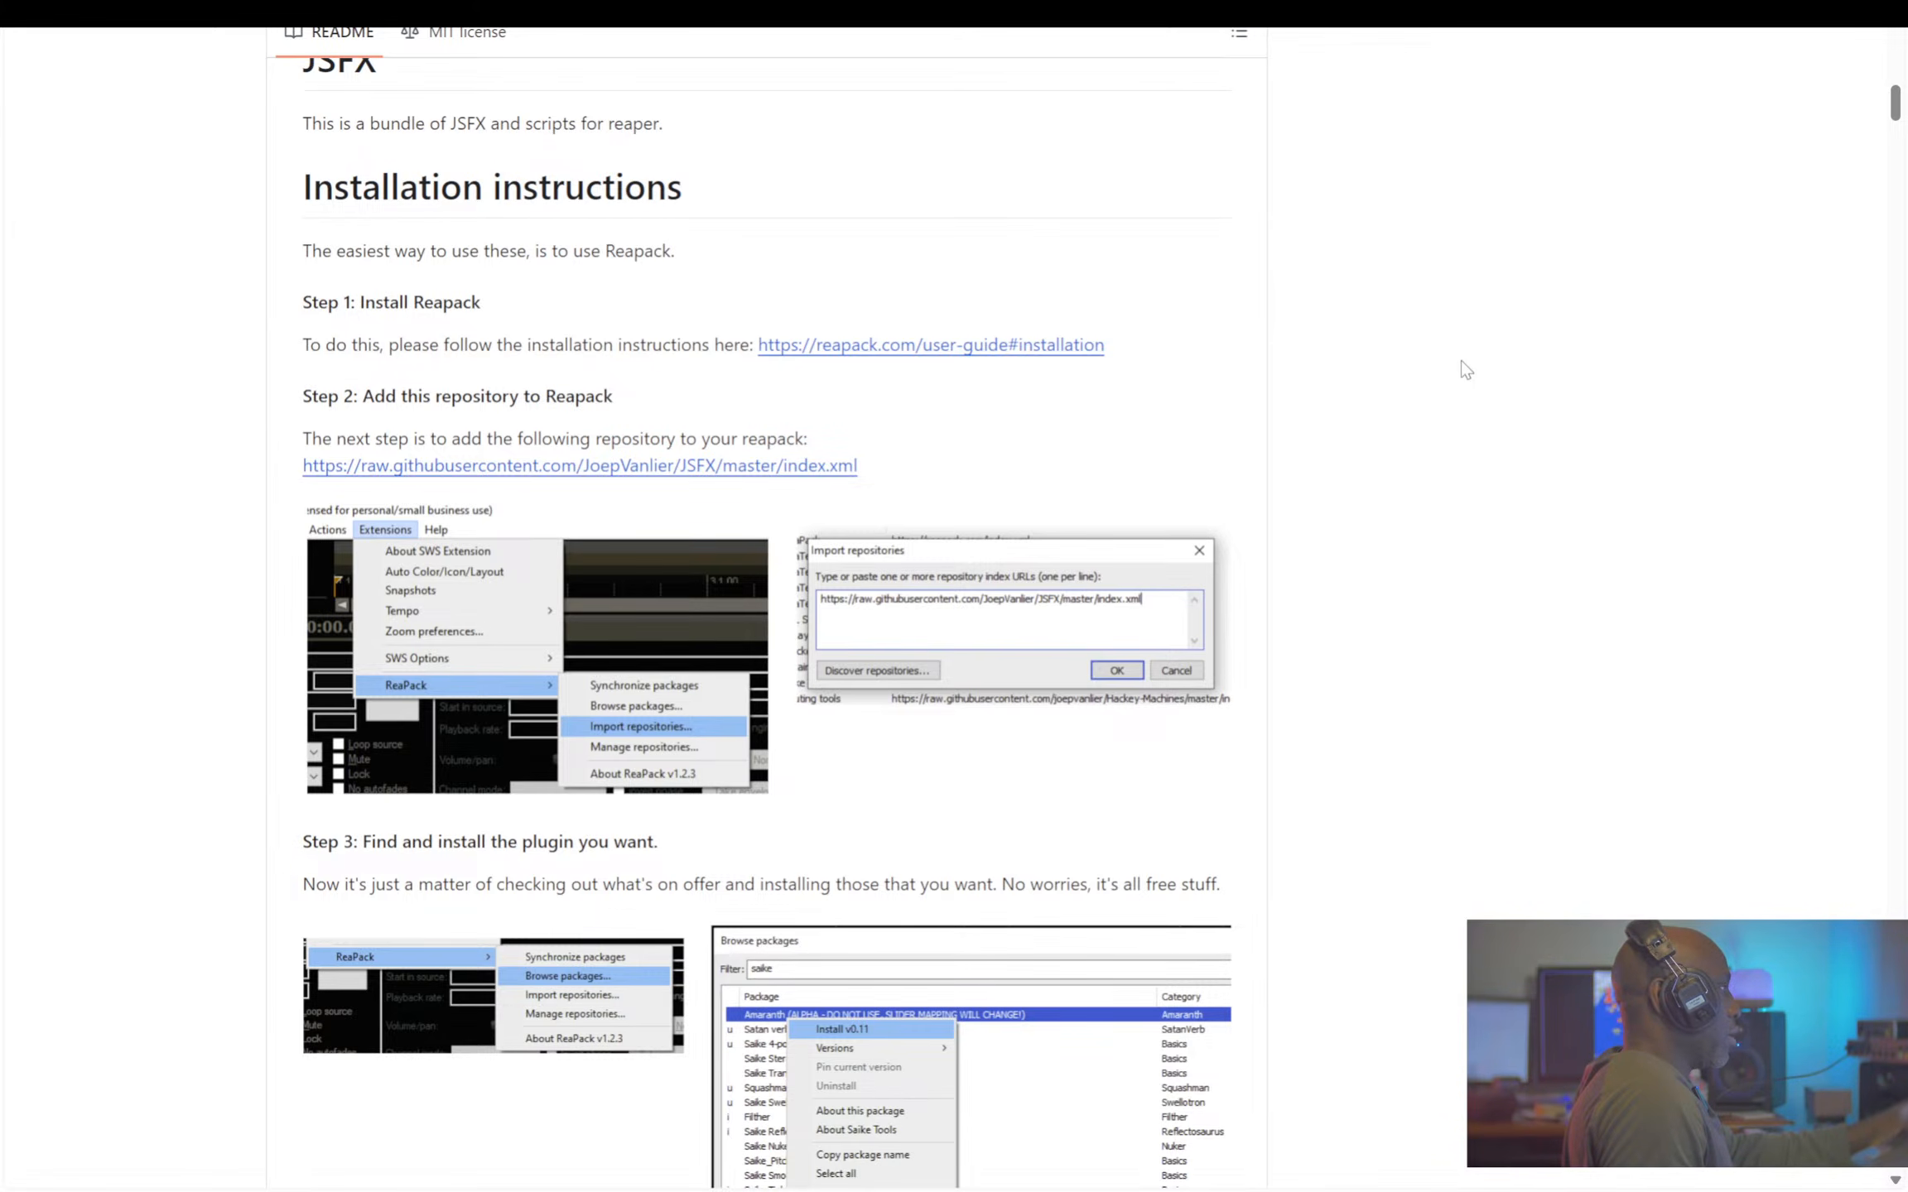
key("alt+Left")
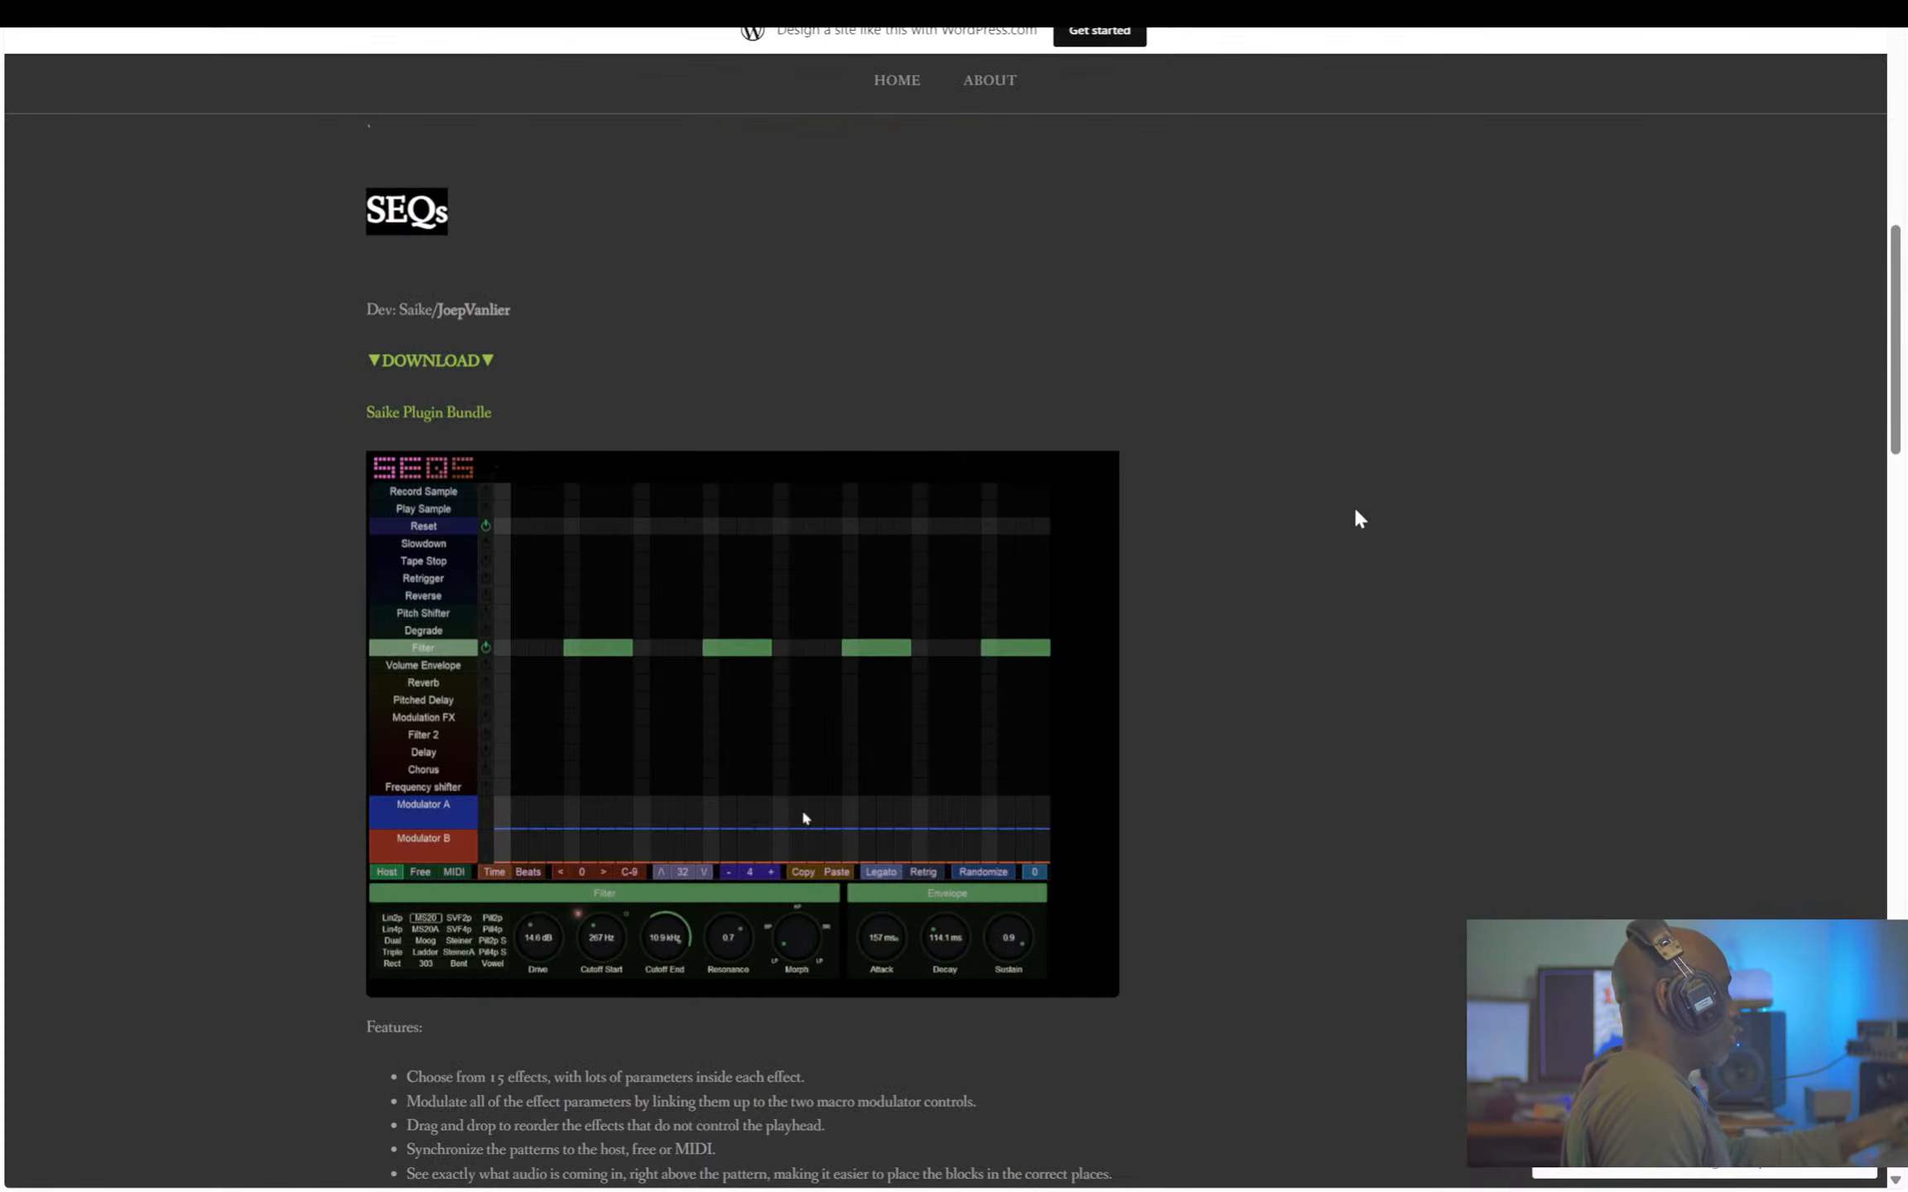
- Switch to the REAPER window with the LS 1-20-26_02 project
key("alt+Tab")
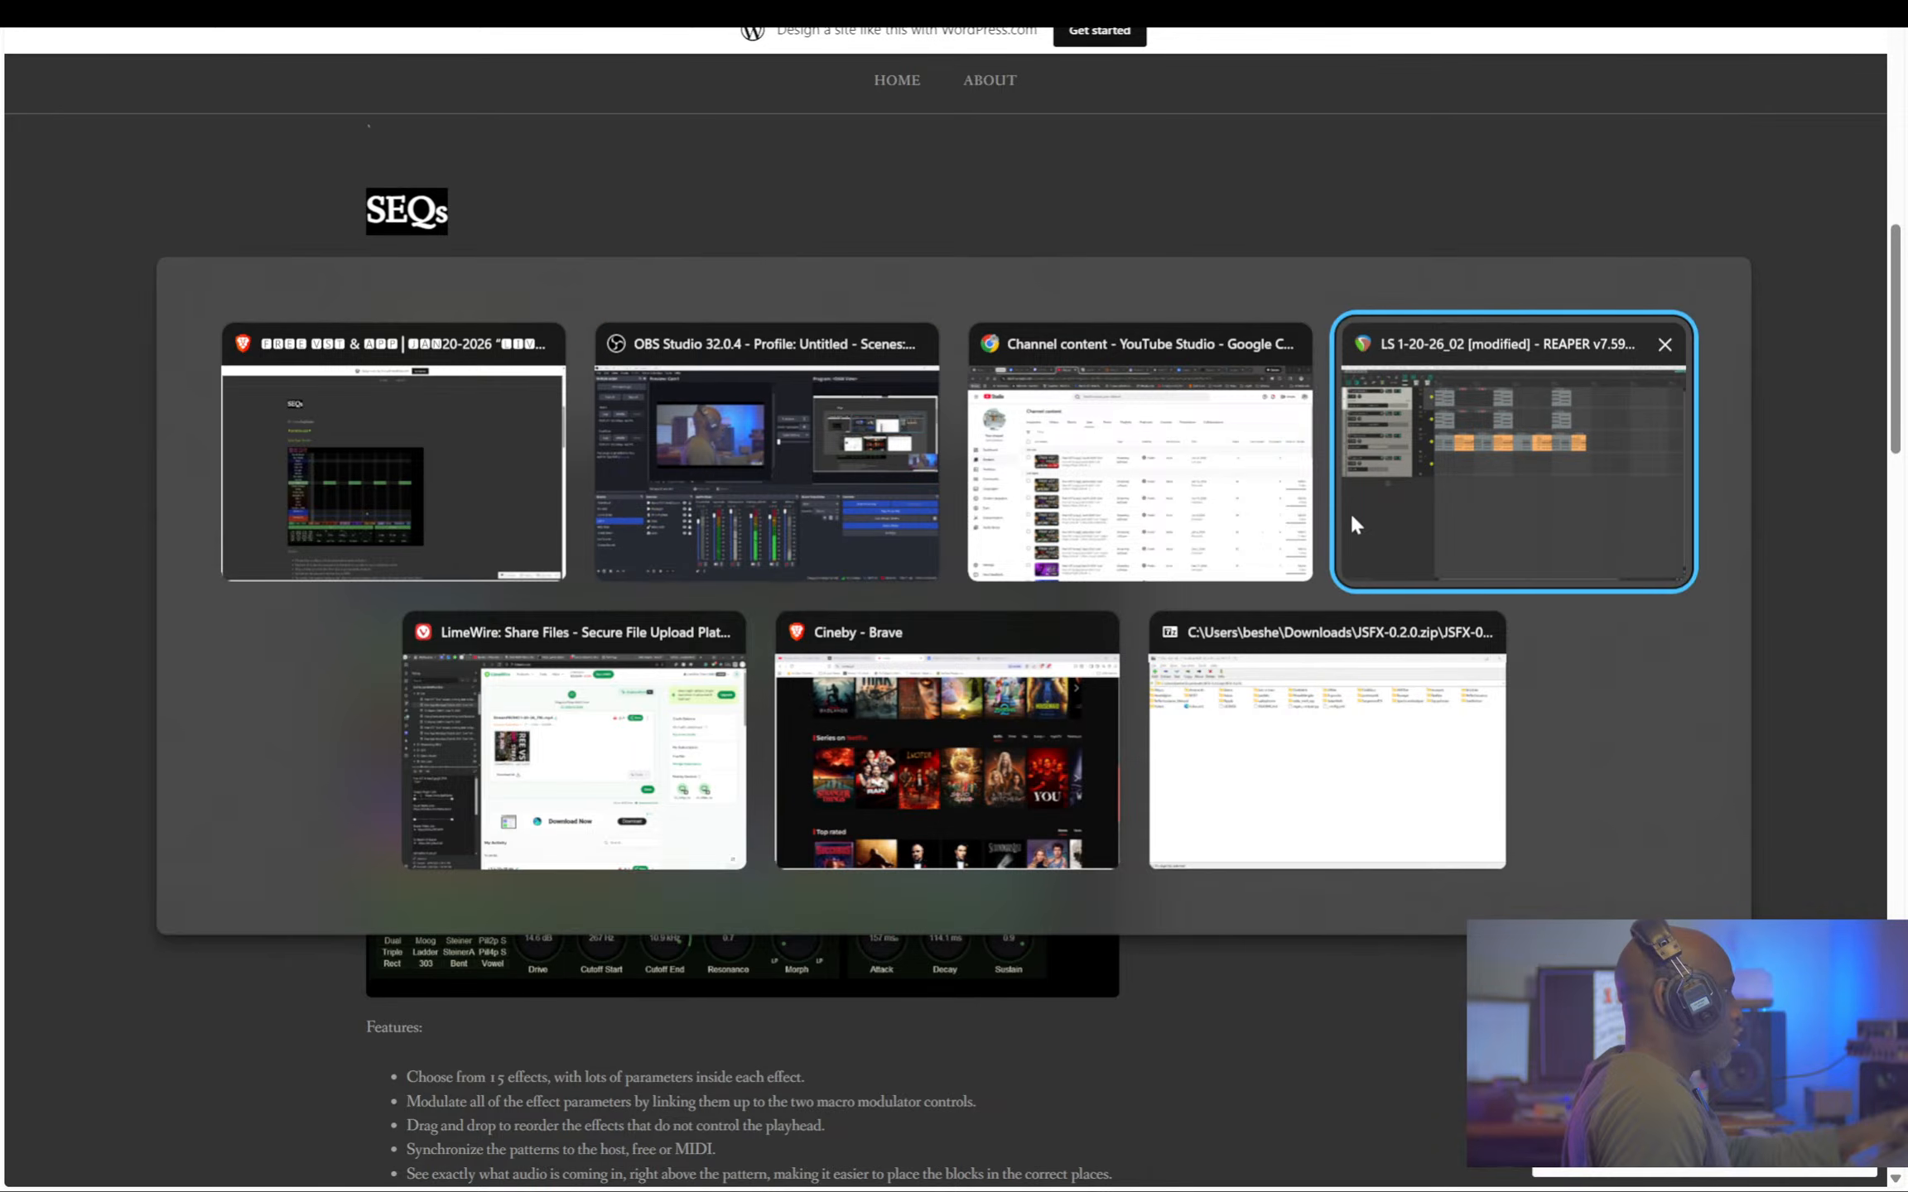
left_click(1350, 511)
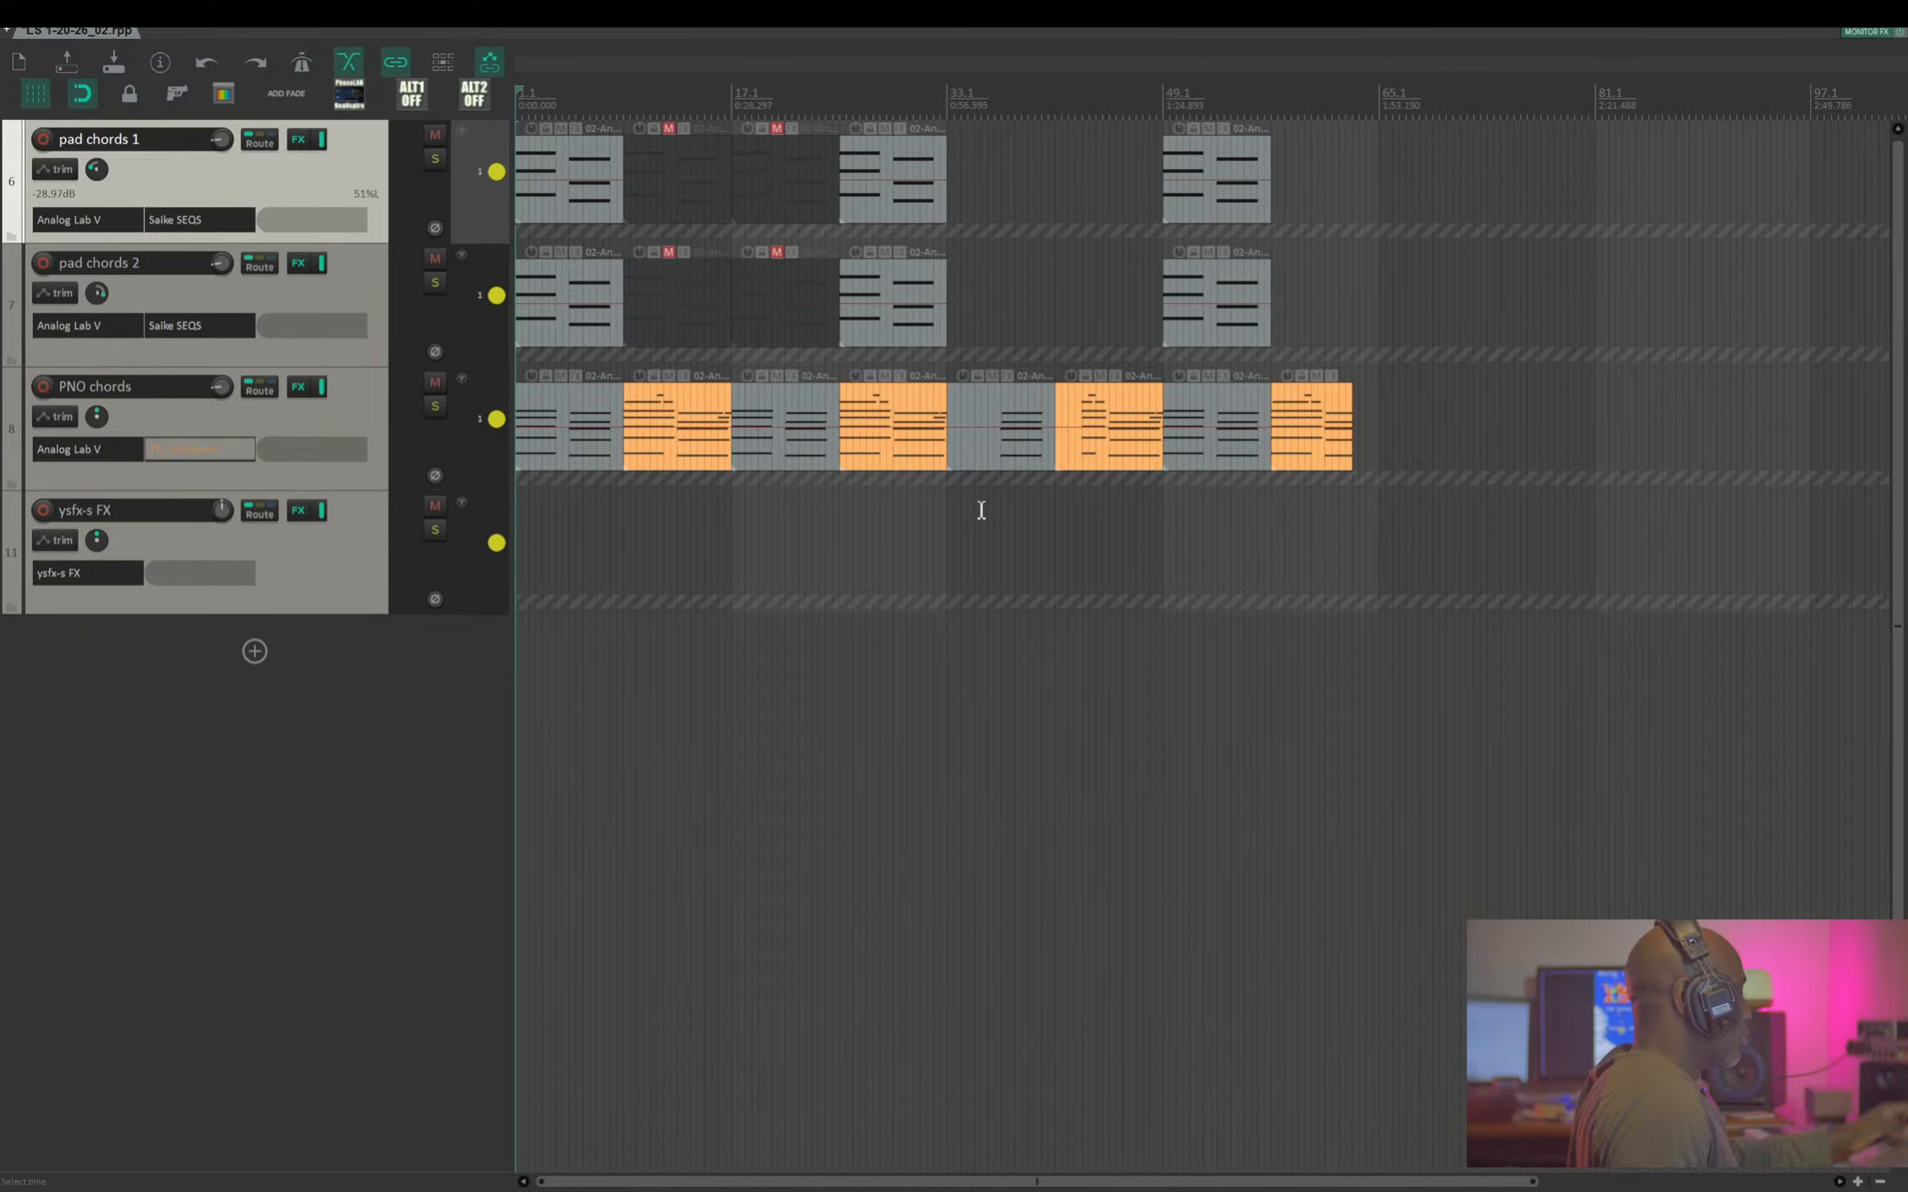
- Play the project from the start and select the pad and PNO chord items up to bar 33 as the section to present
scroll(972, 515, "up", 1, "ctrl")
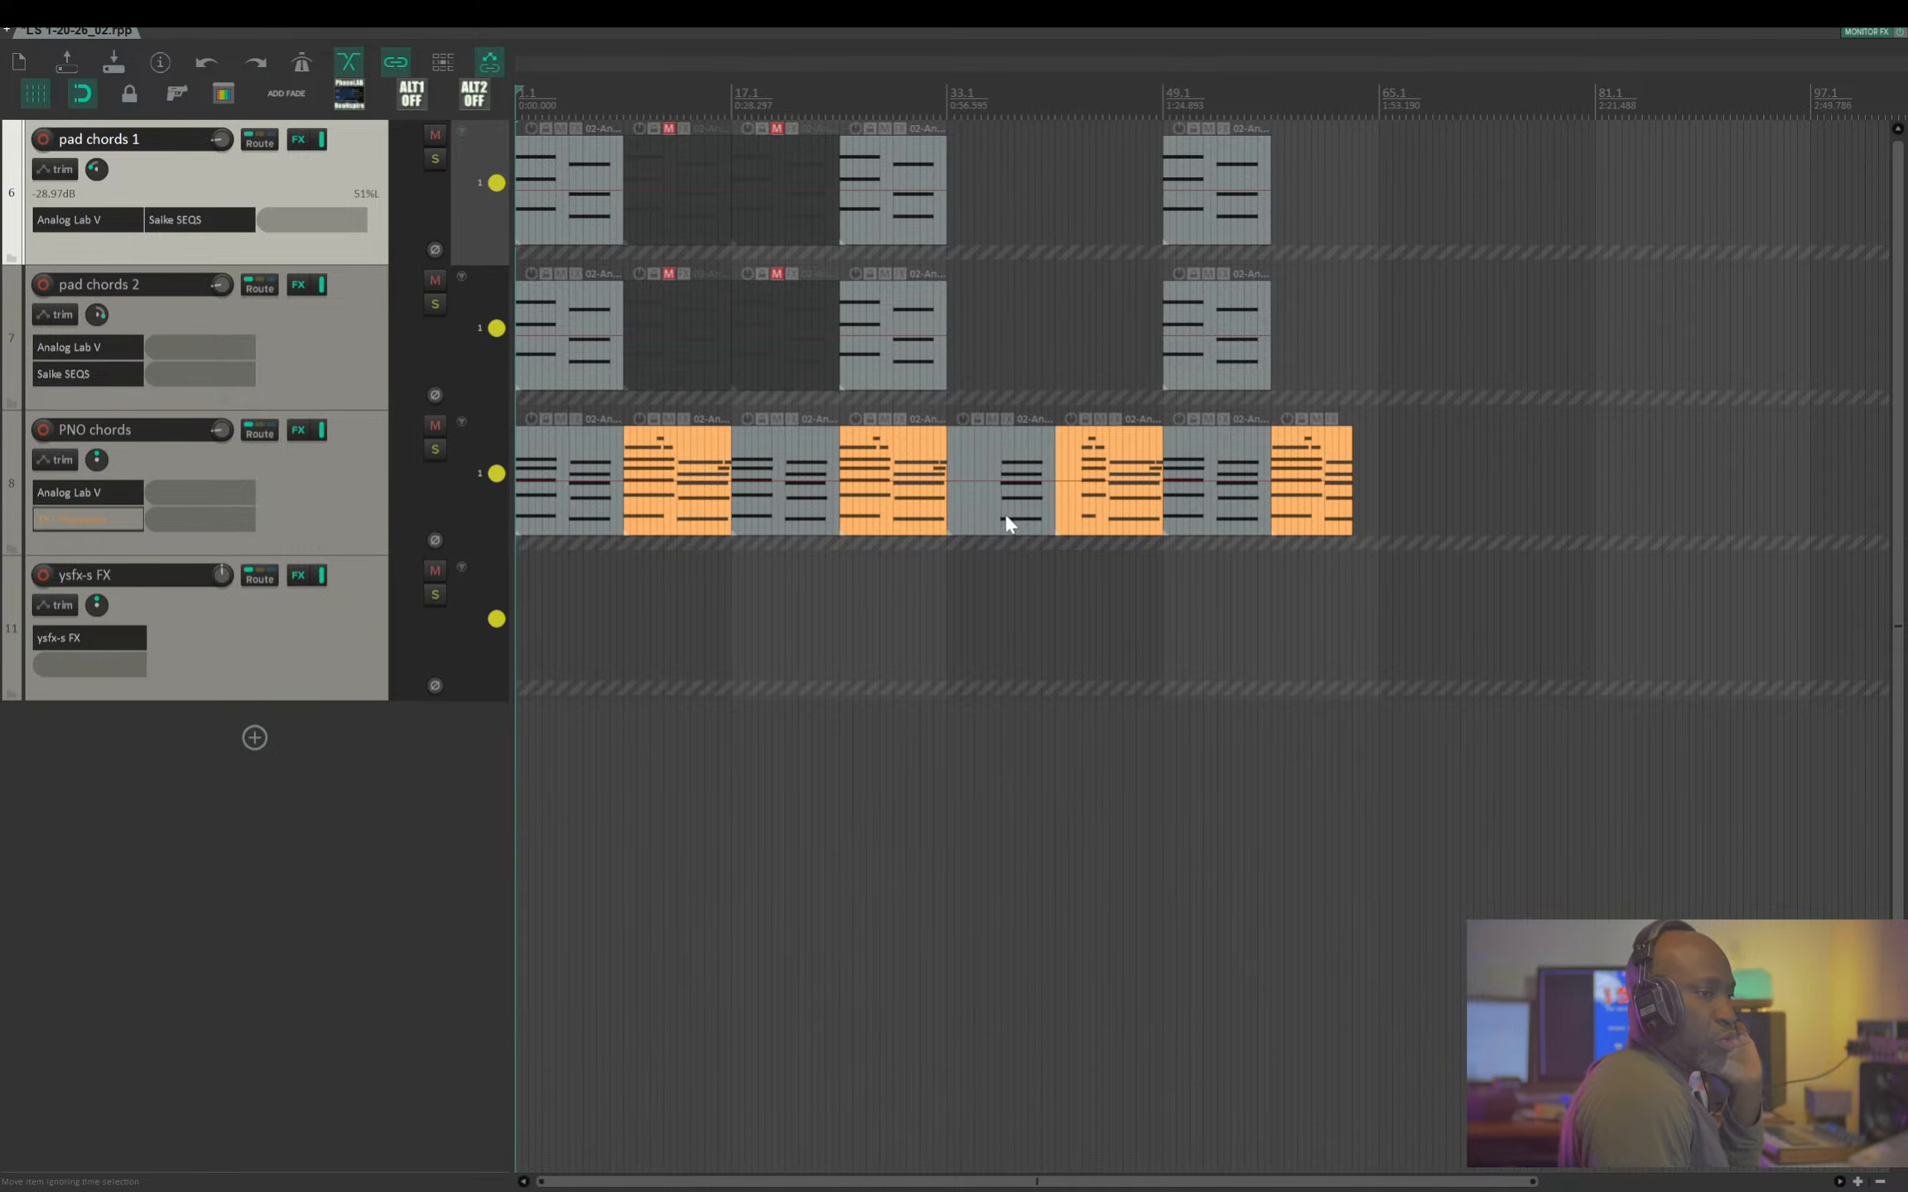
left_click(403, 826)
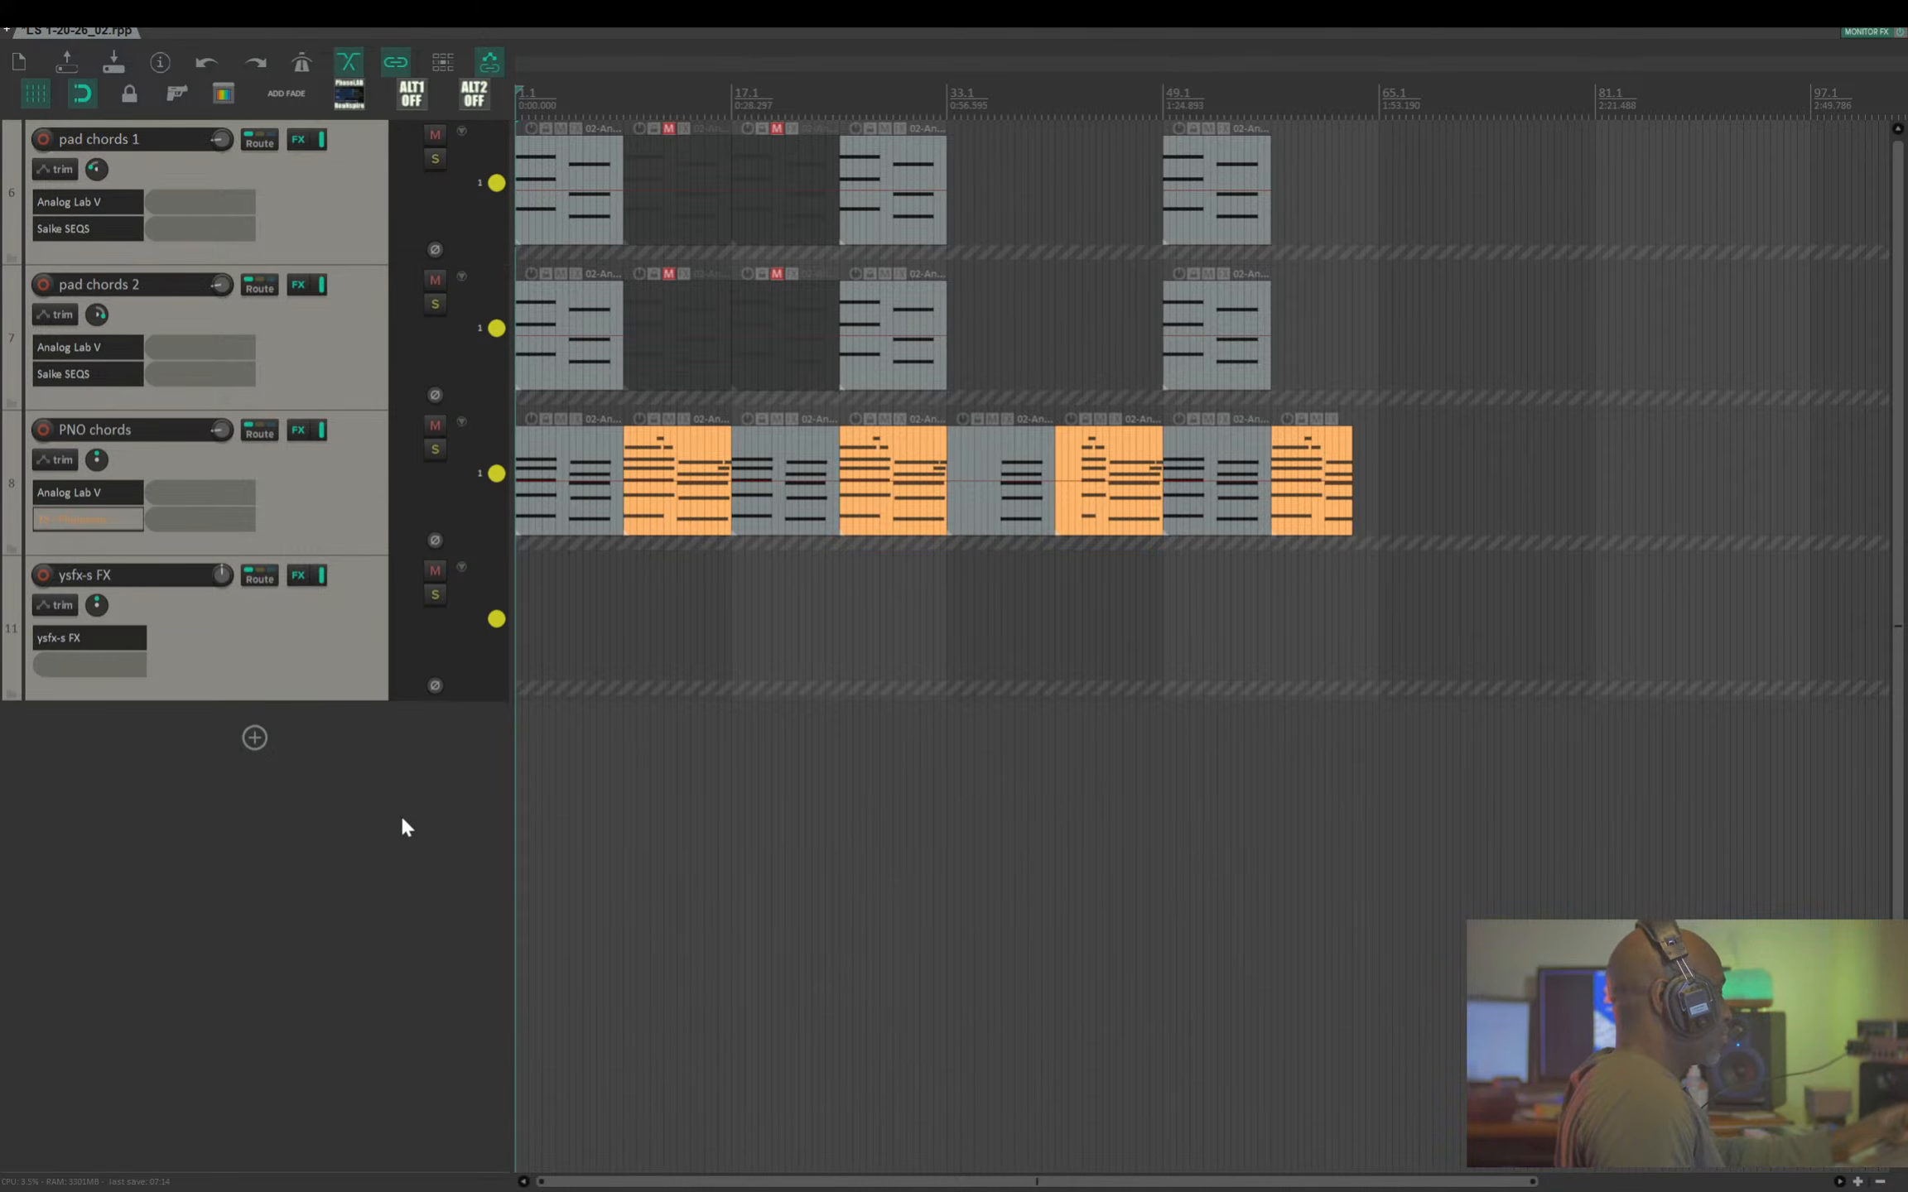
key("space")
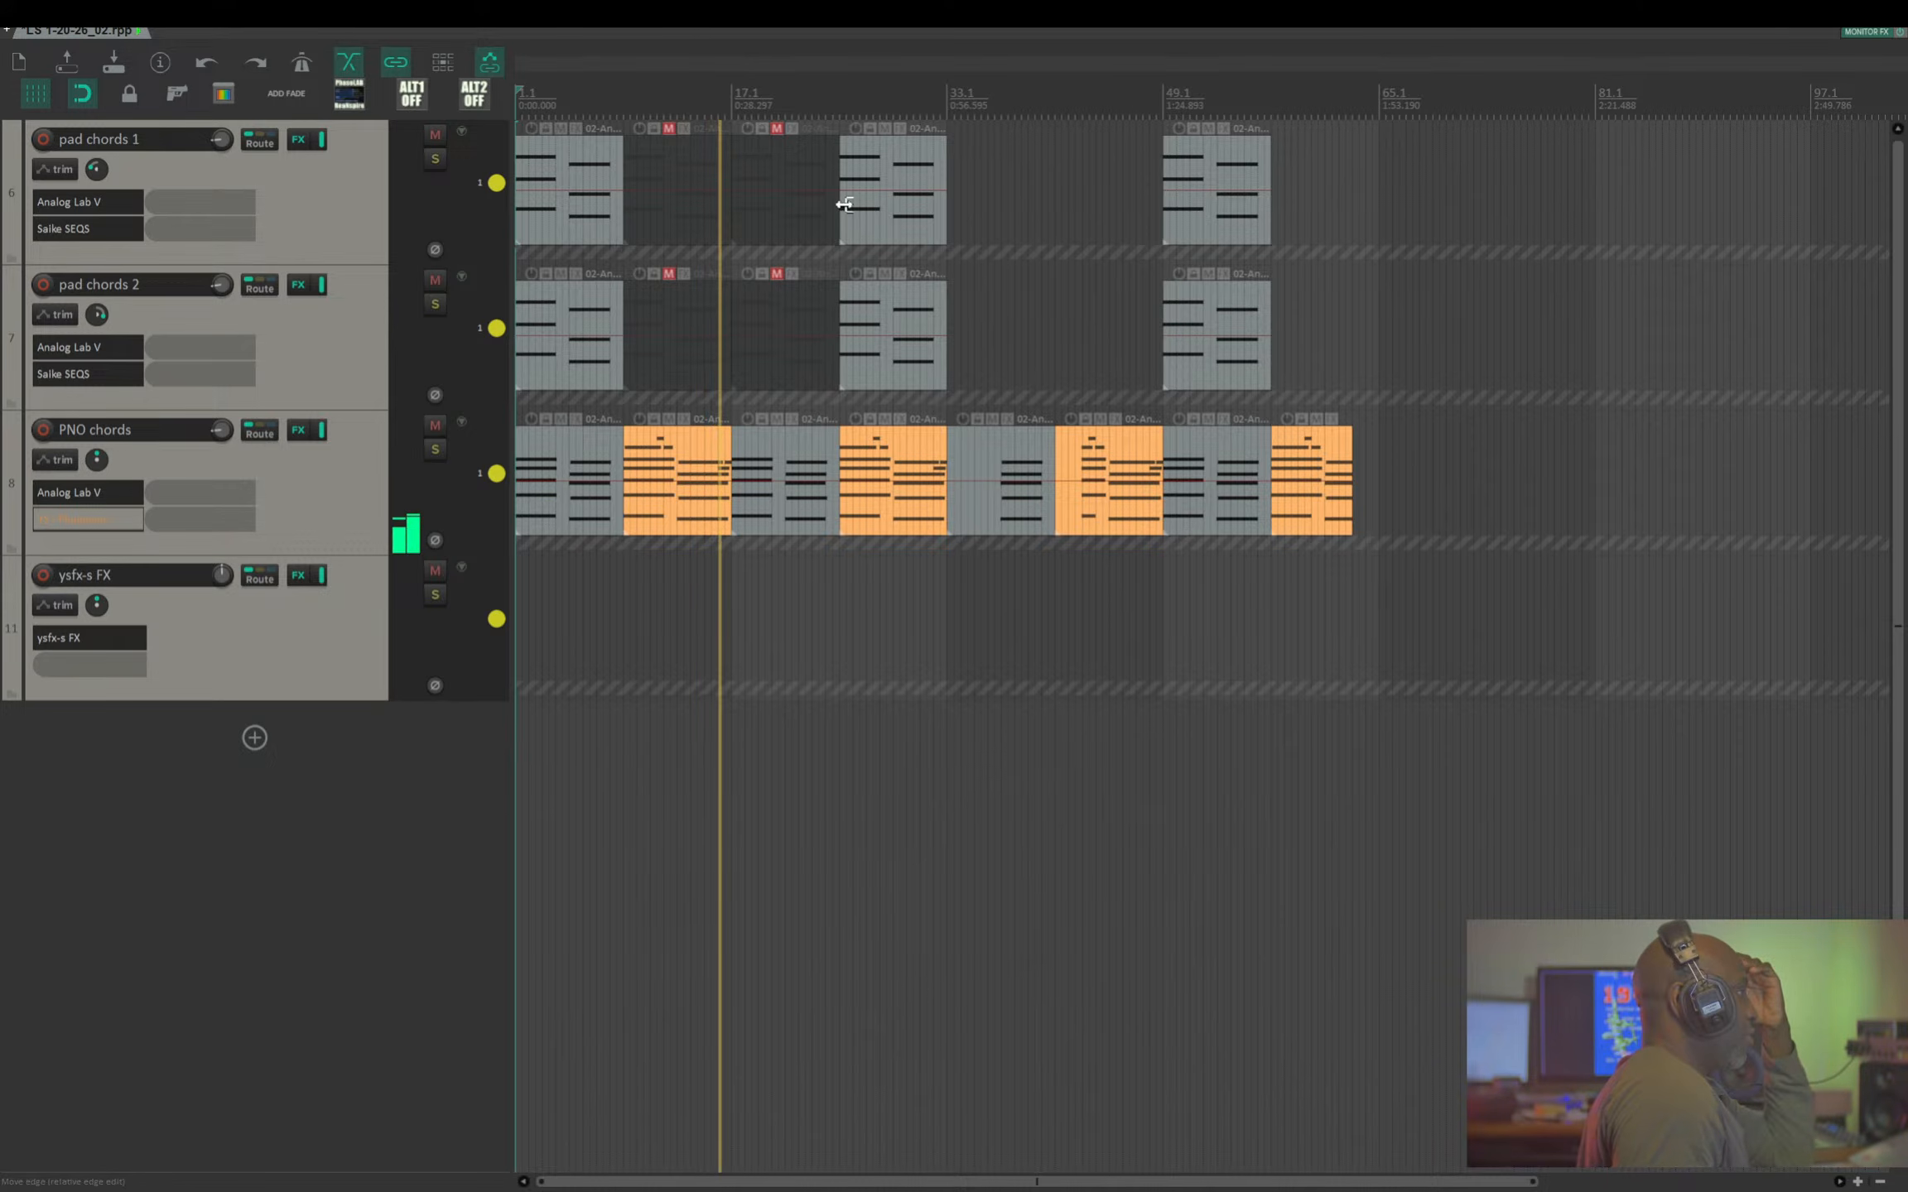
left_click_drag(880, 177, 605, 464)
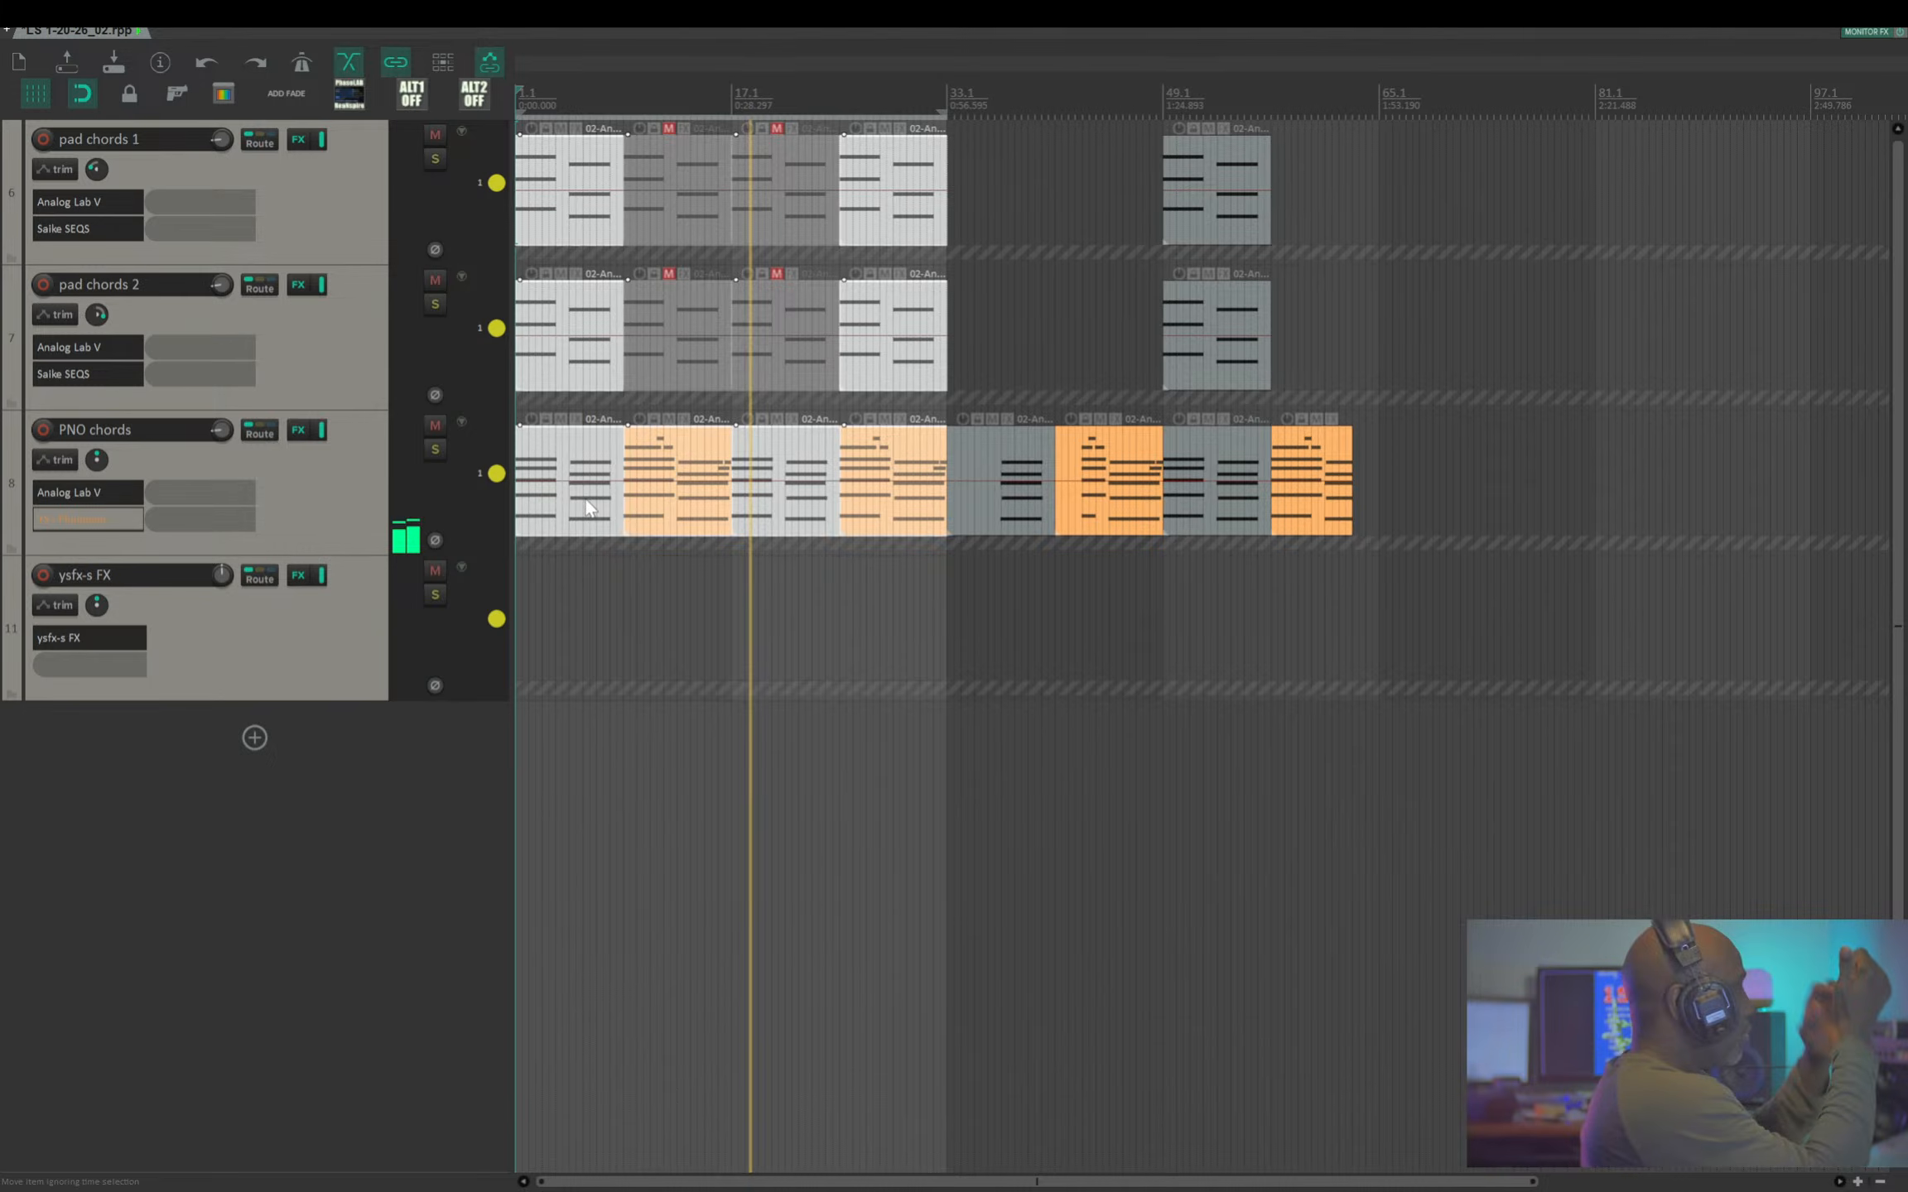
- Select the fourth item on the pad chords 1 track as the playback range and solo the track
left_click(80, 239)
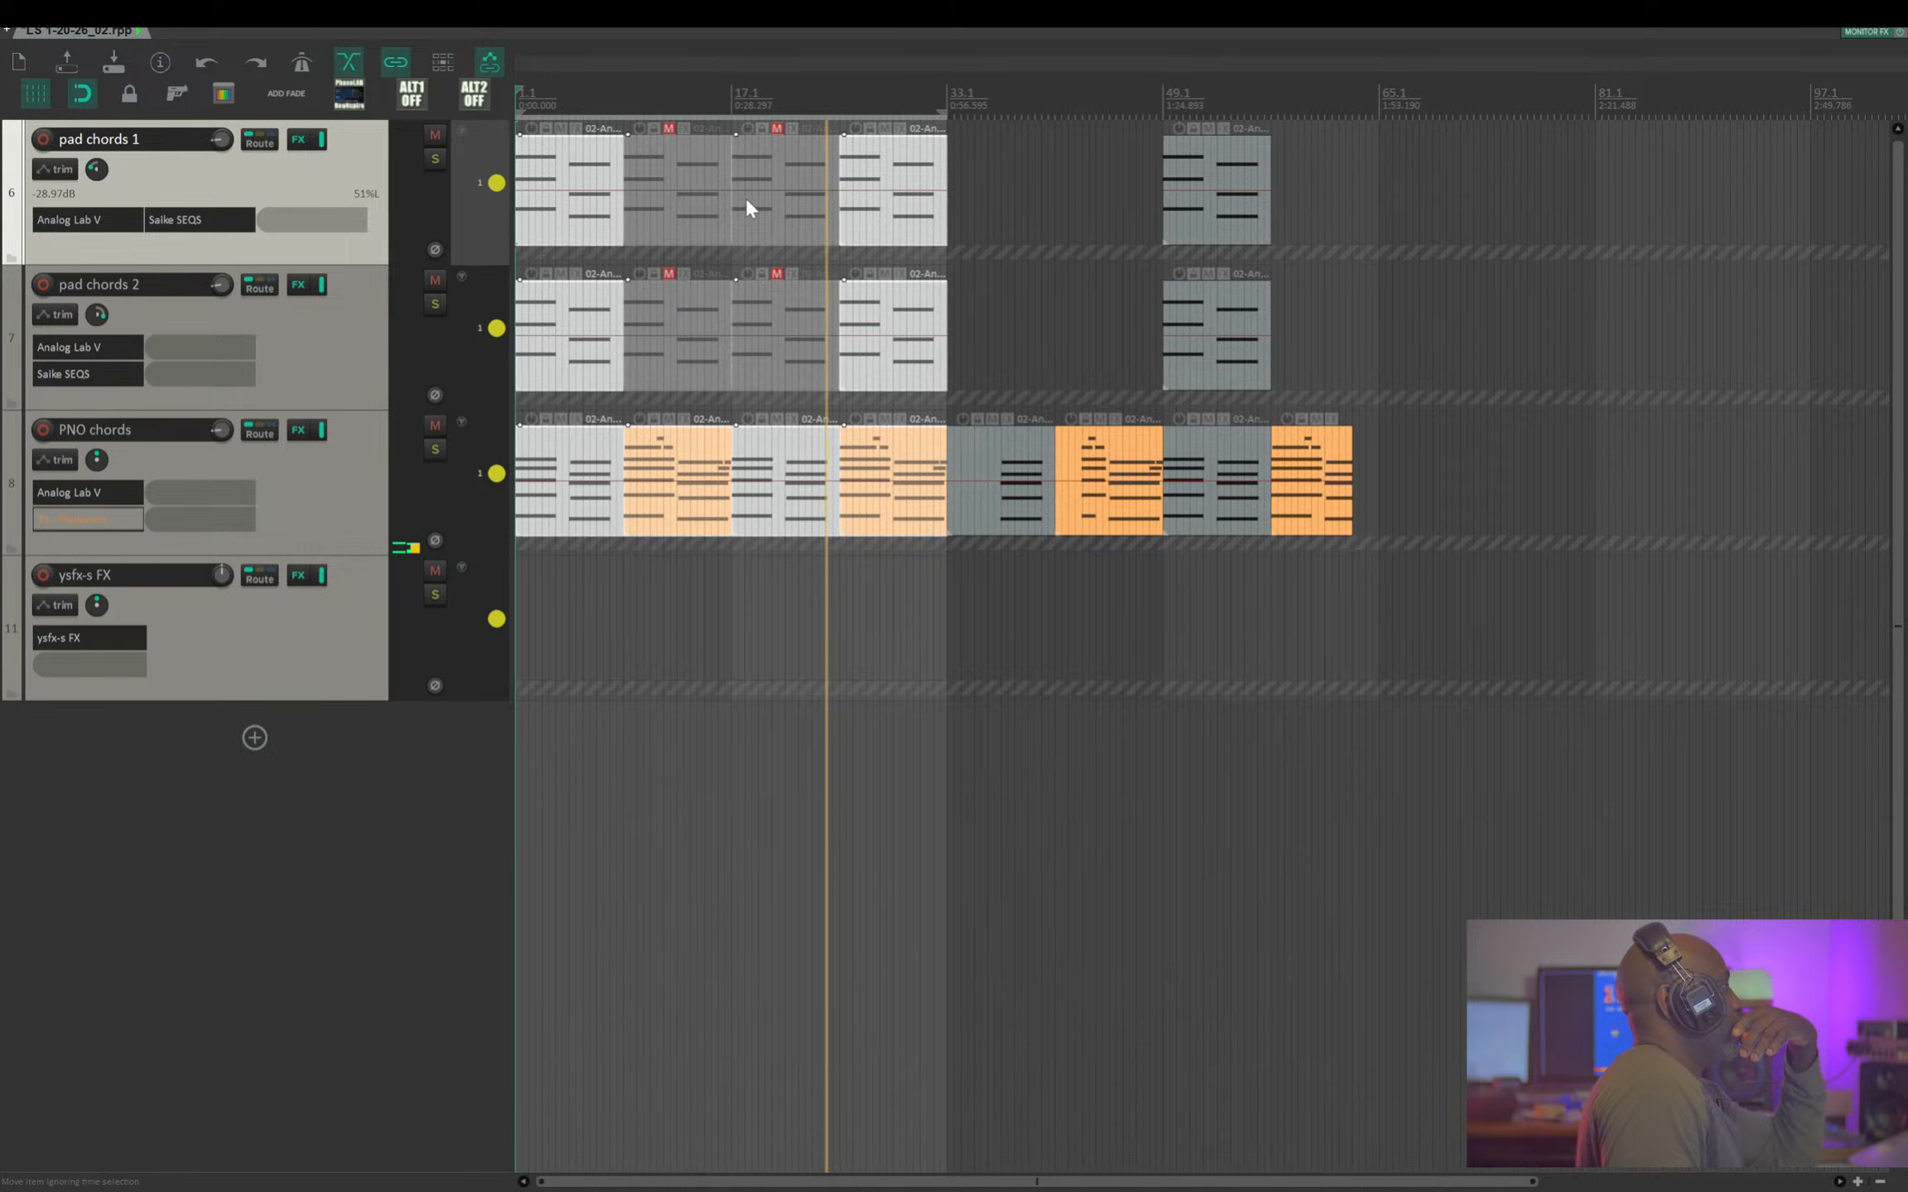
left_click(905, 212)
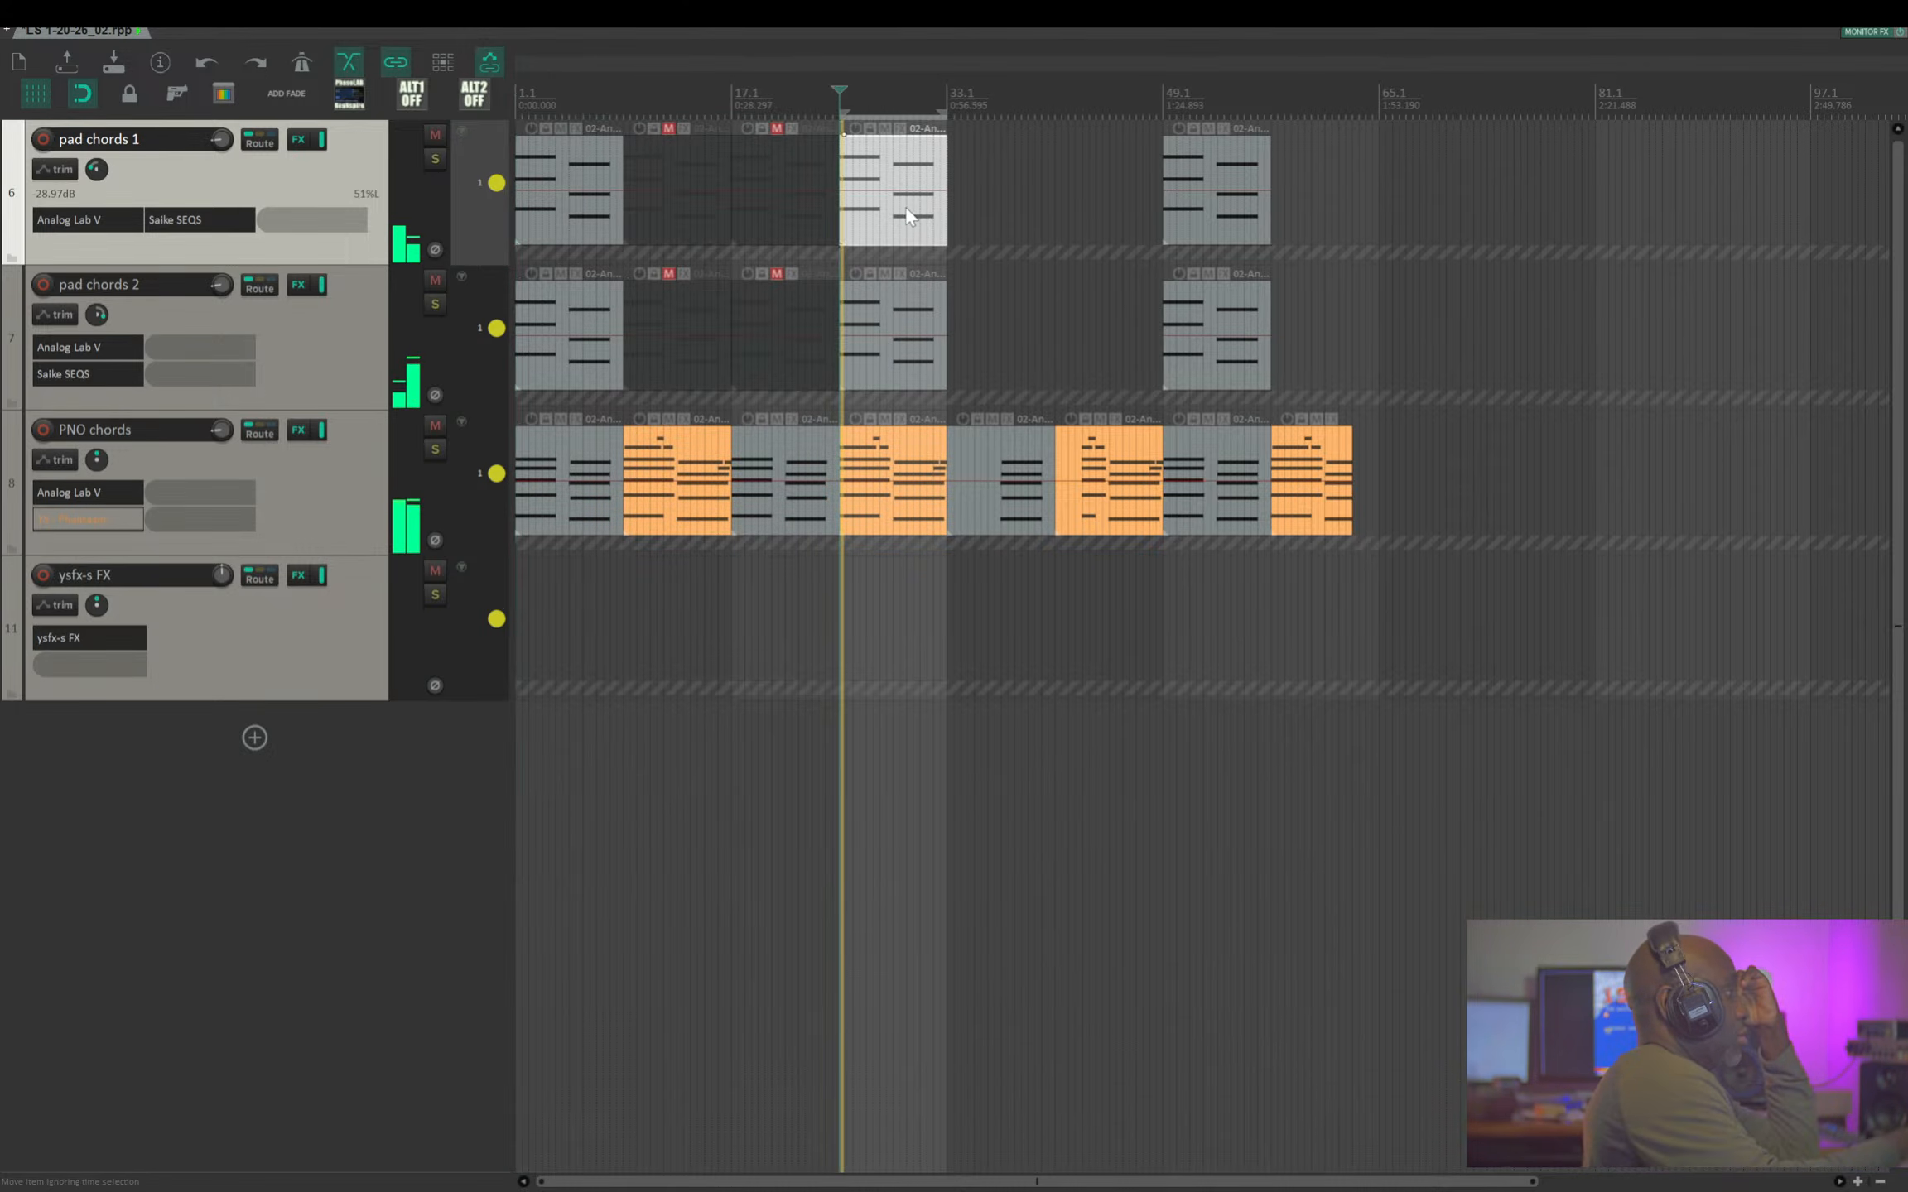
left_click(436, 158)
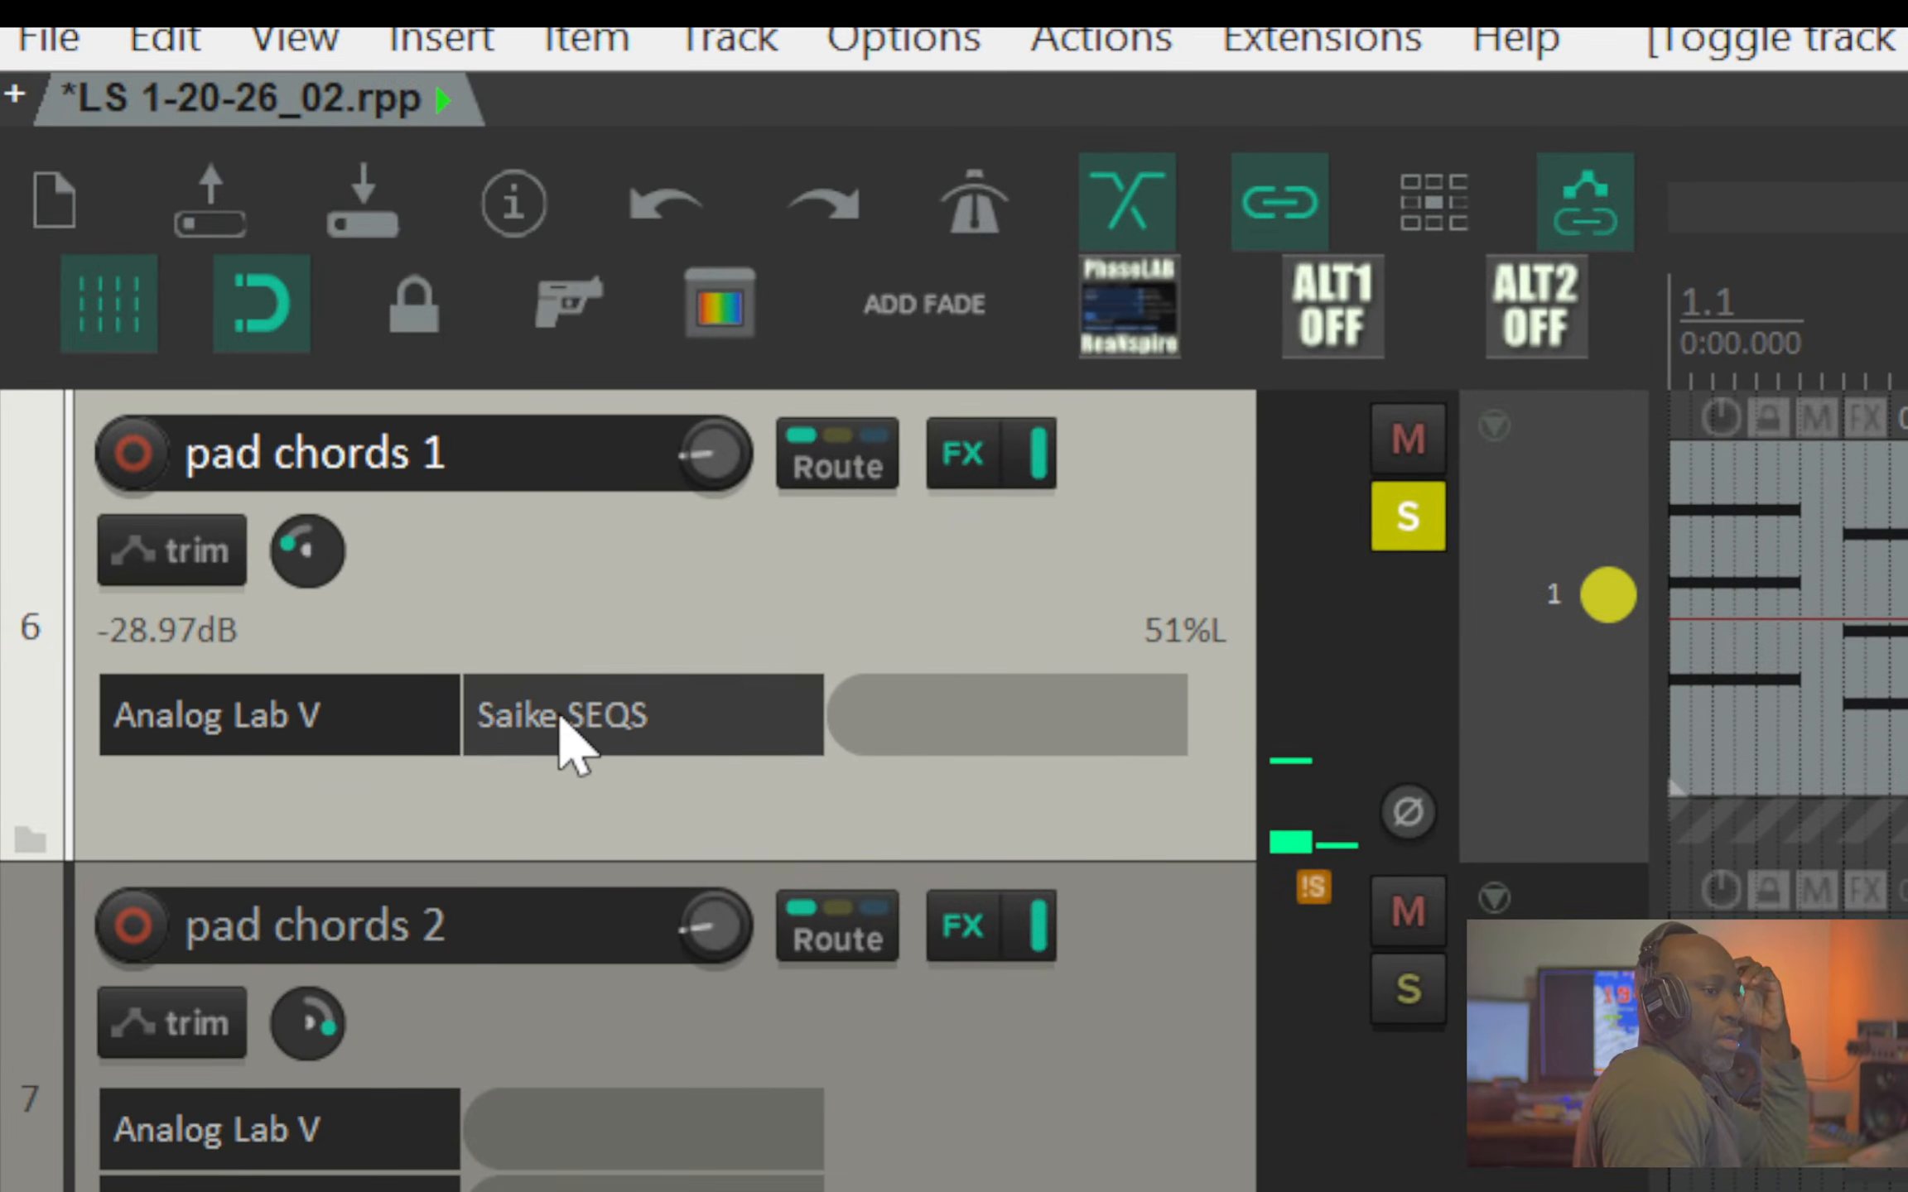
- Open the Saike SEQS effect on pad chords 1, then reposition and shrink its window
left_click(563, 729)
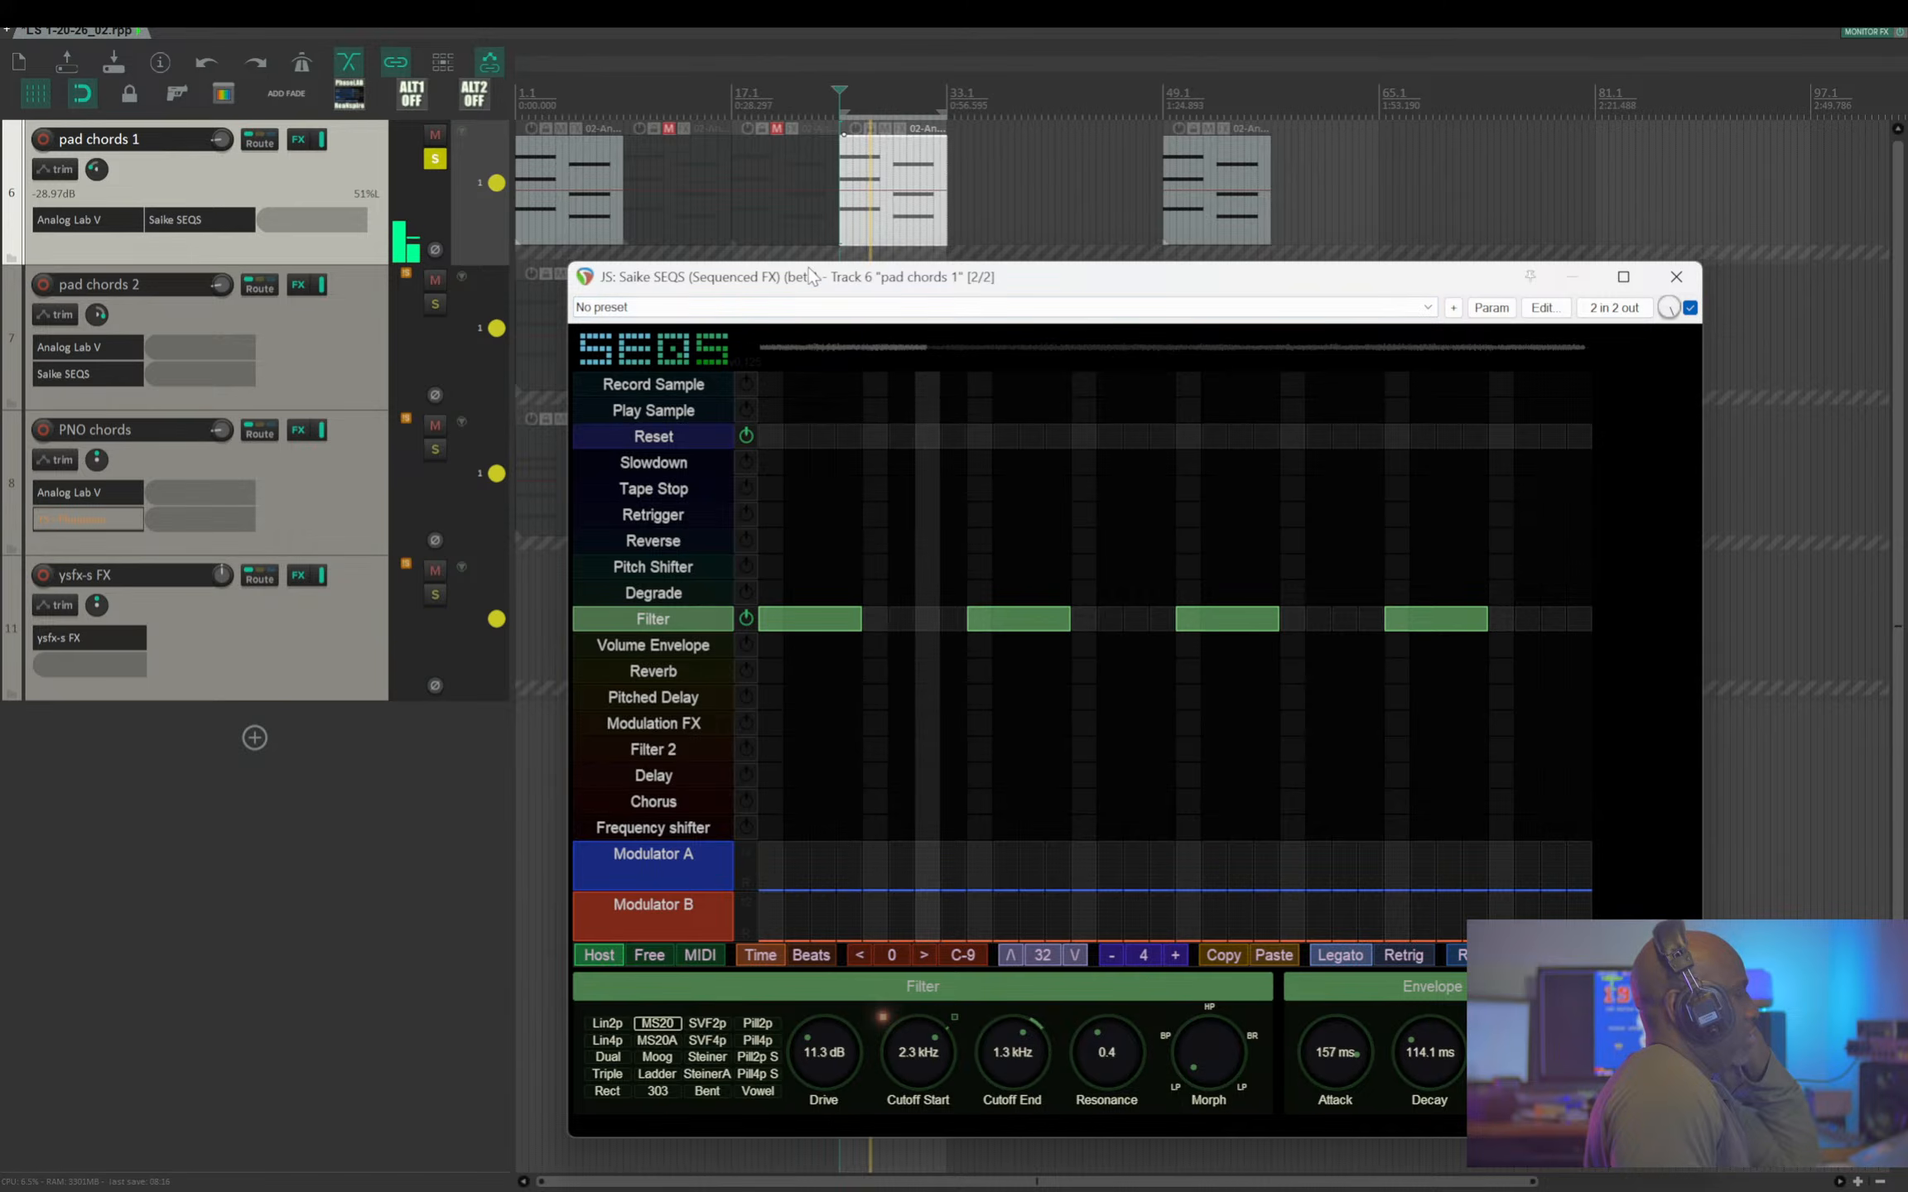
left_click_drag(813, 282, 697, 179)
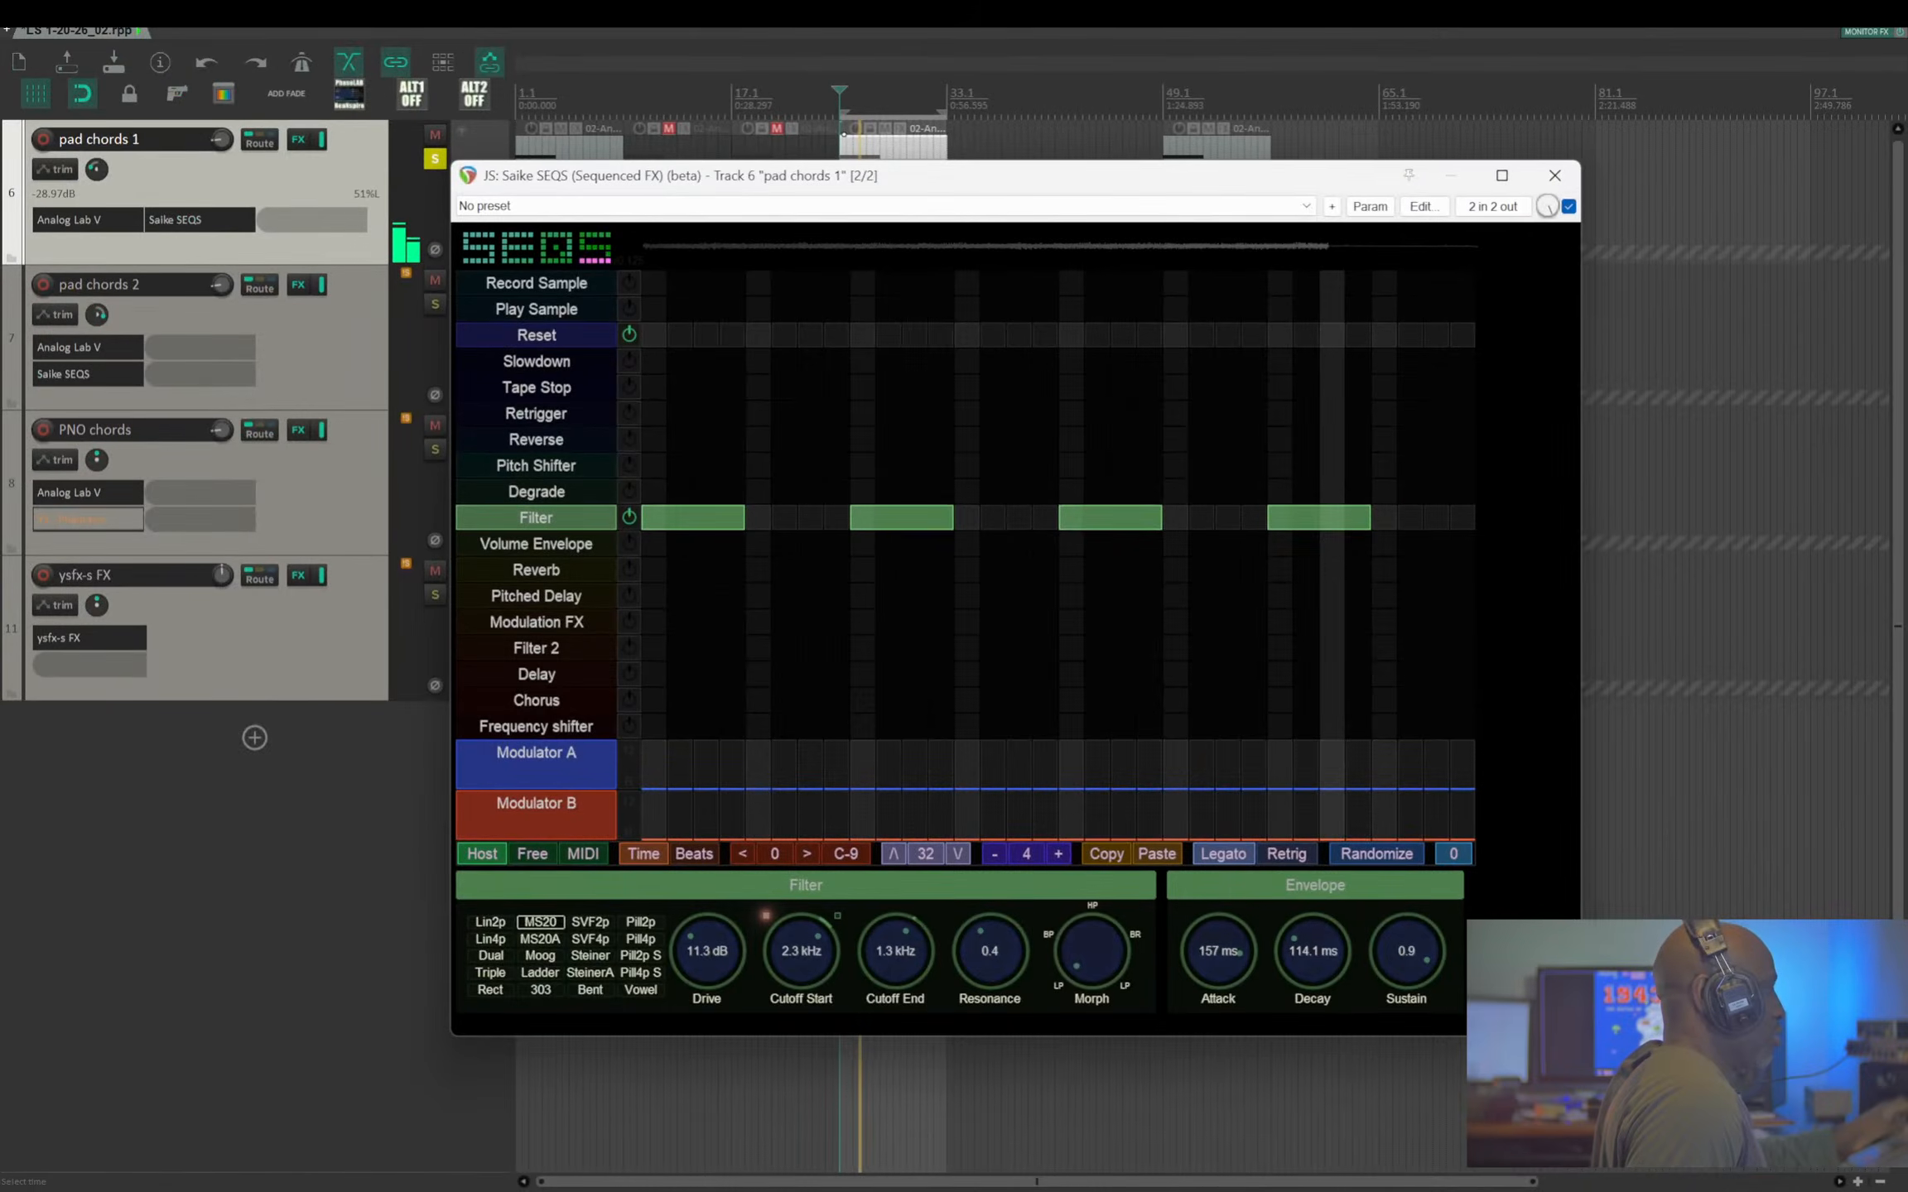
left_click_drag(1526, 1011, 1462, 991)
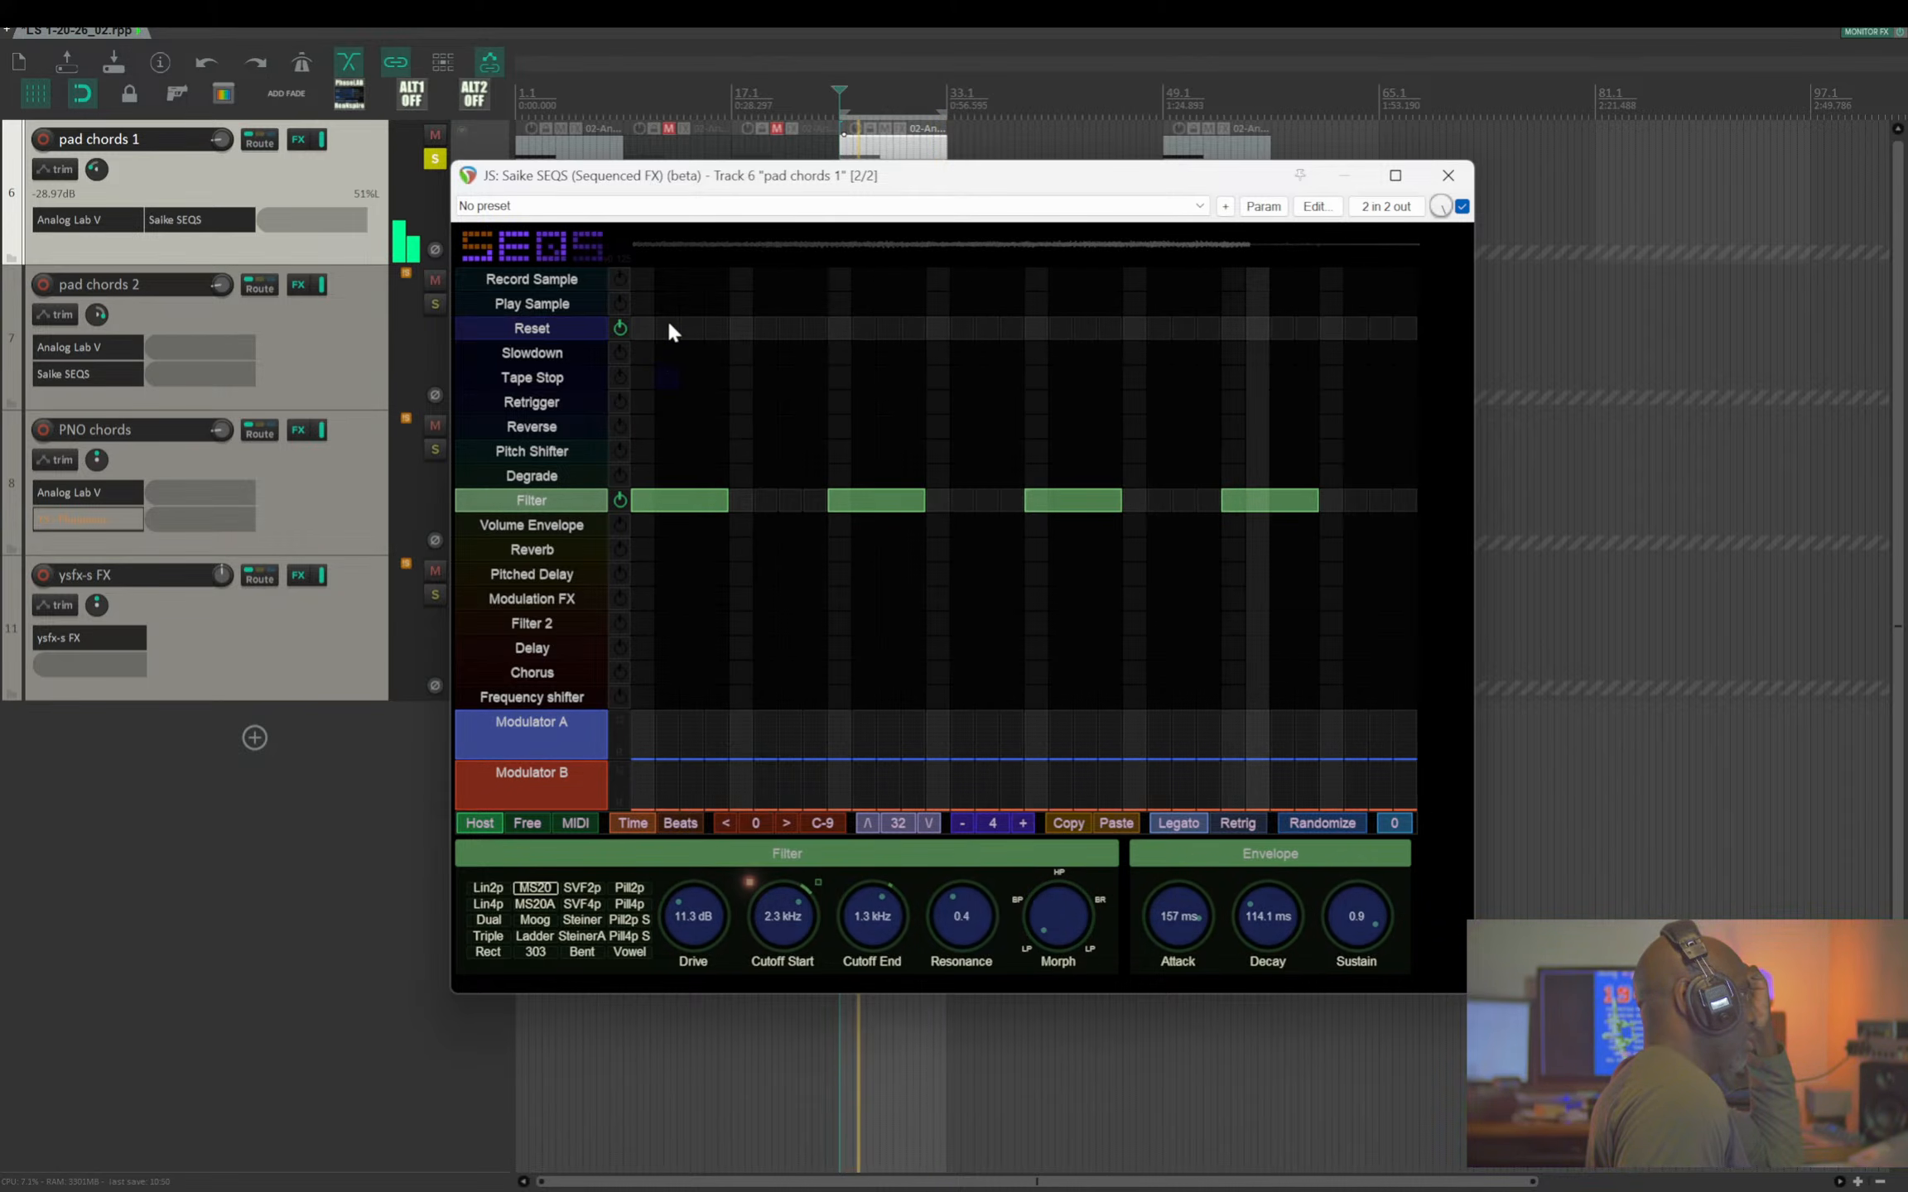
- Disable the Filter row in SEQS, enable Tape Stop and fill its first four steps with a block
left_click(621, 498)
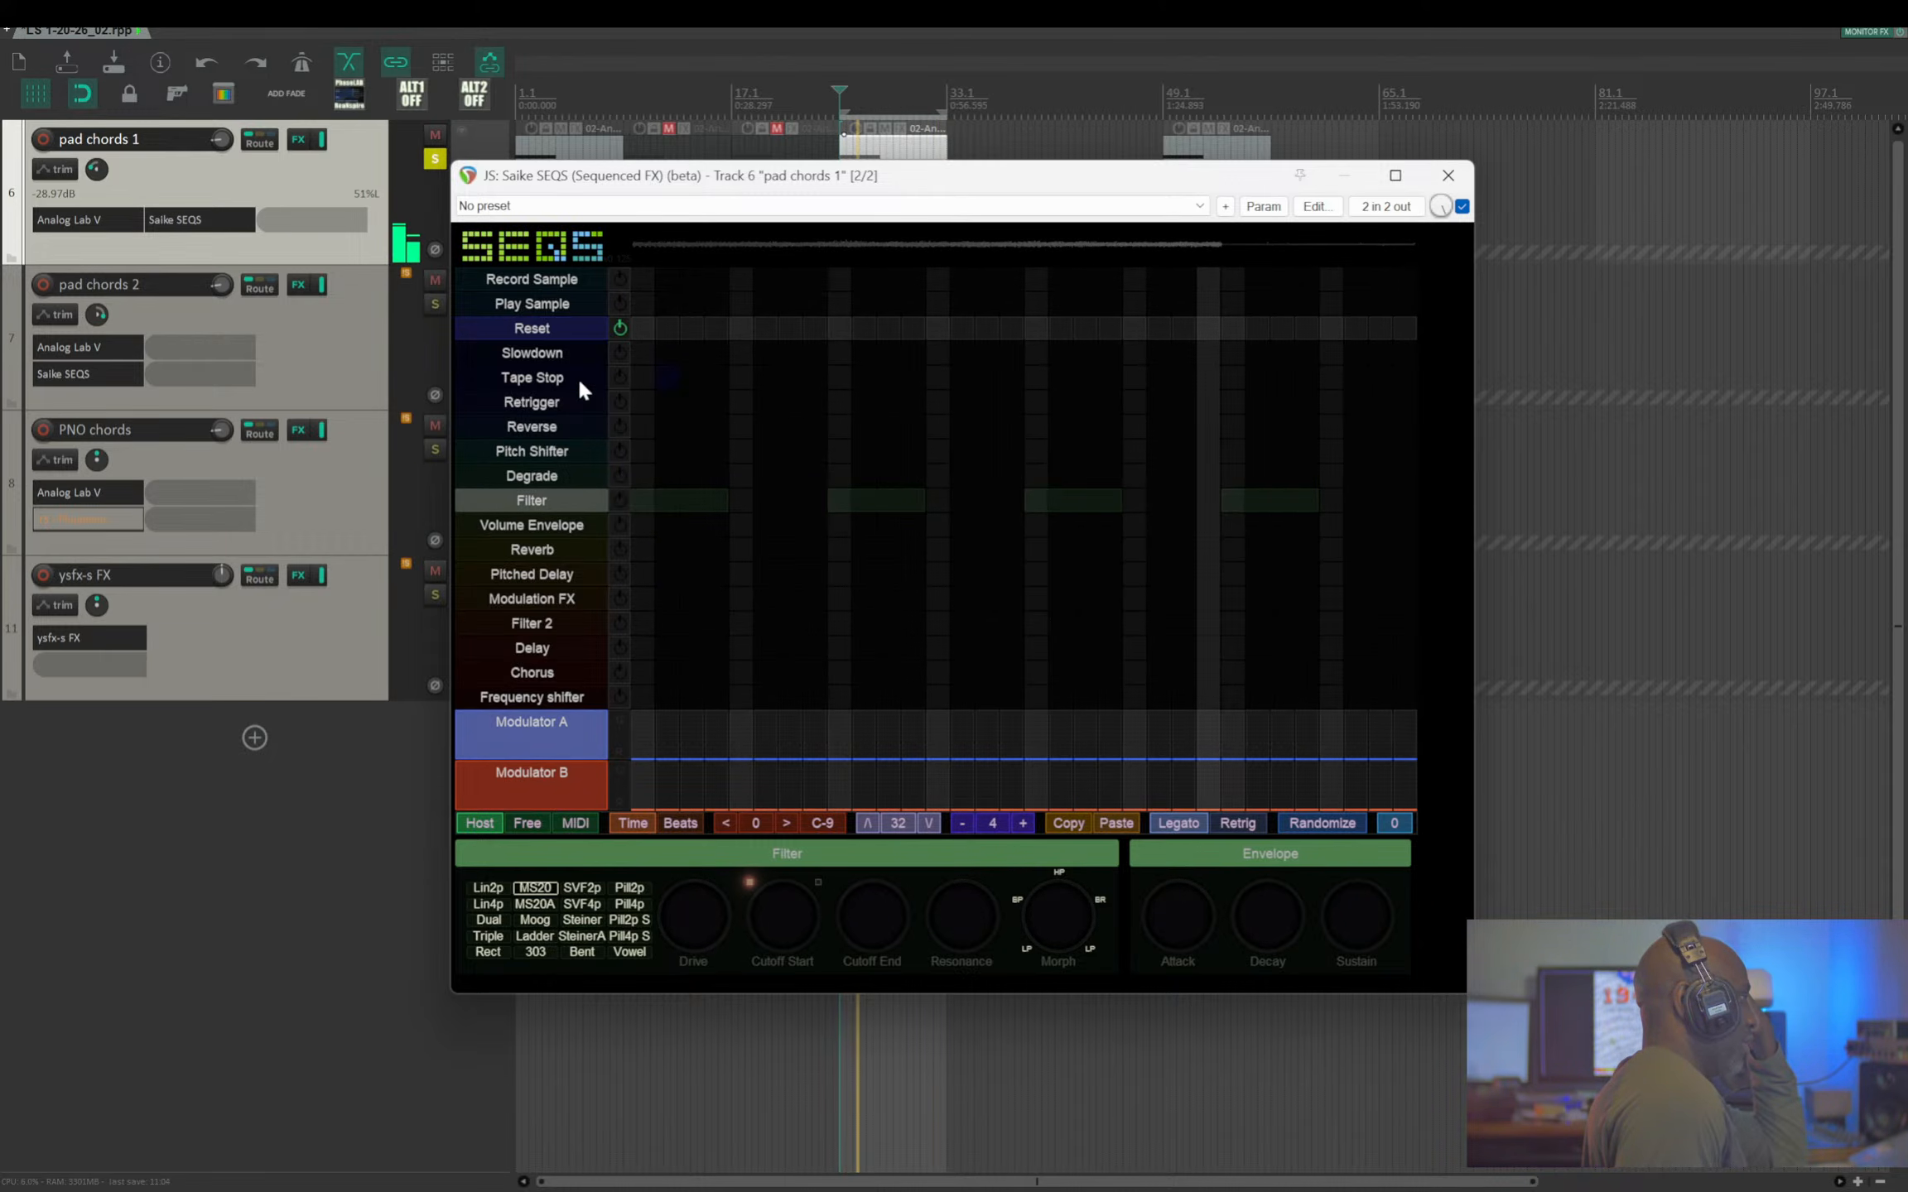
left_click(619, 377)
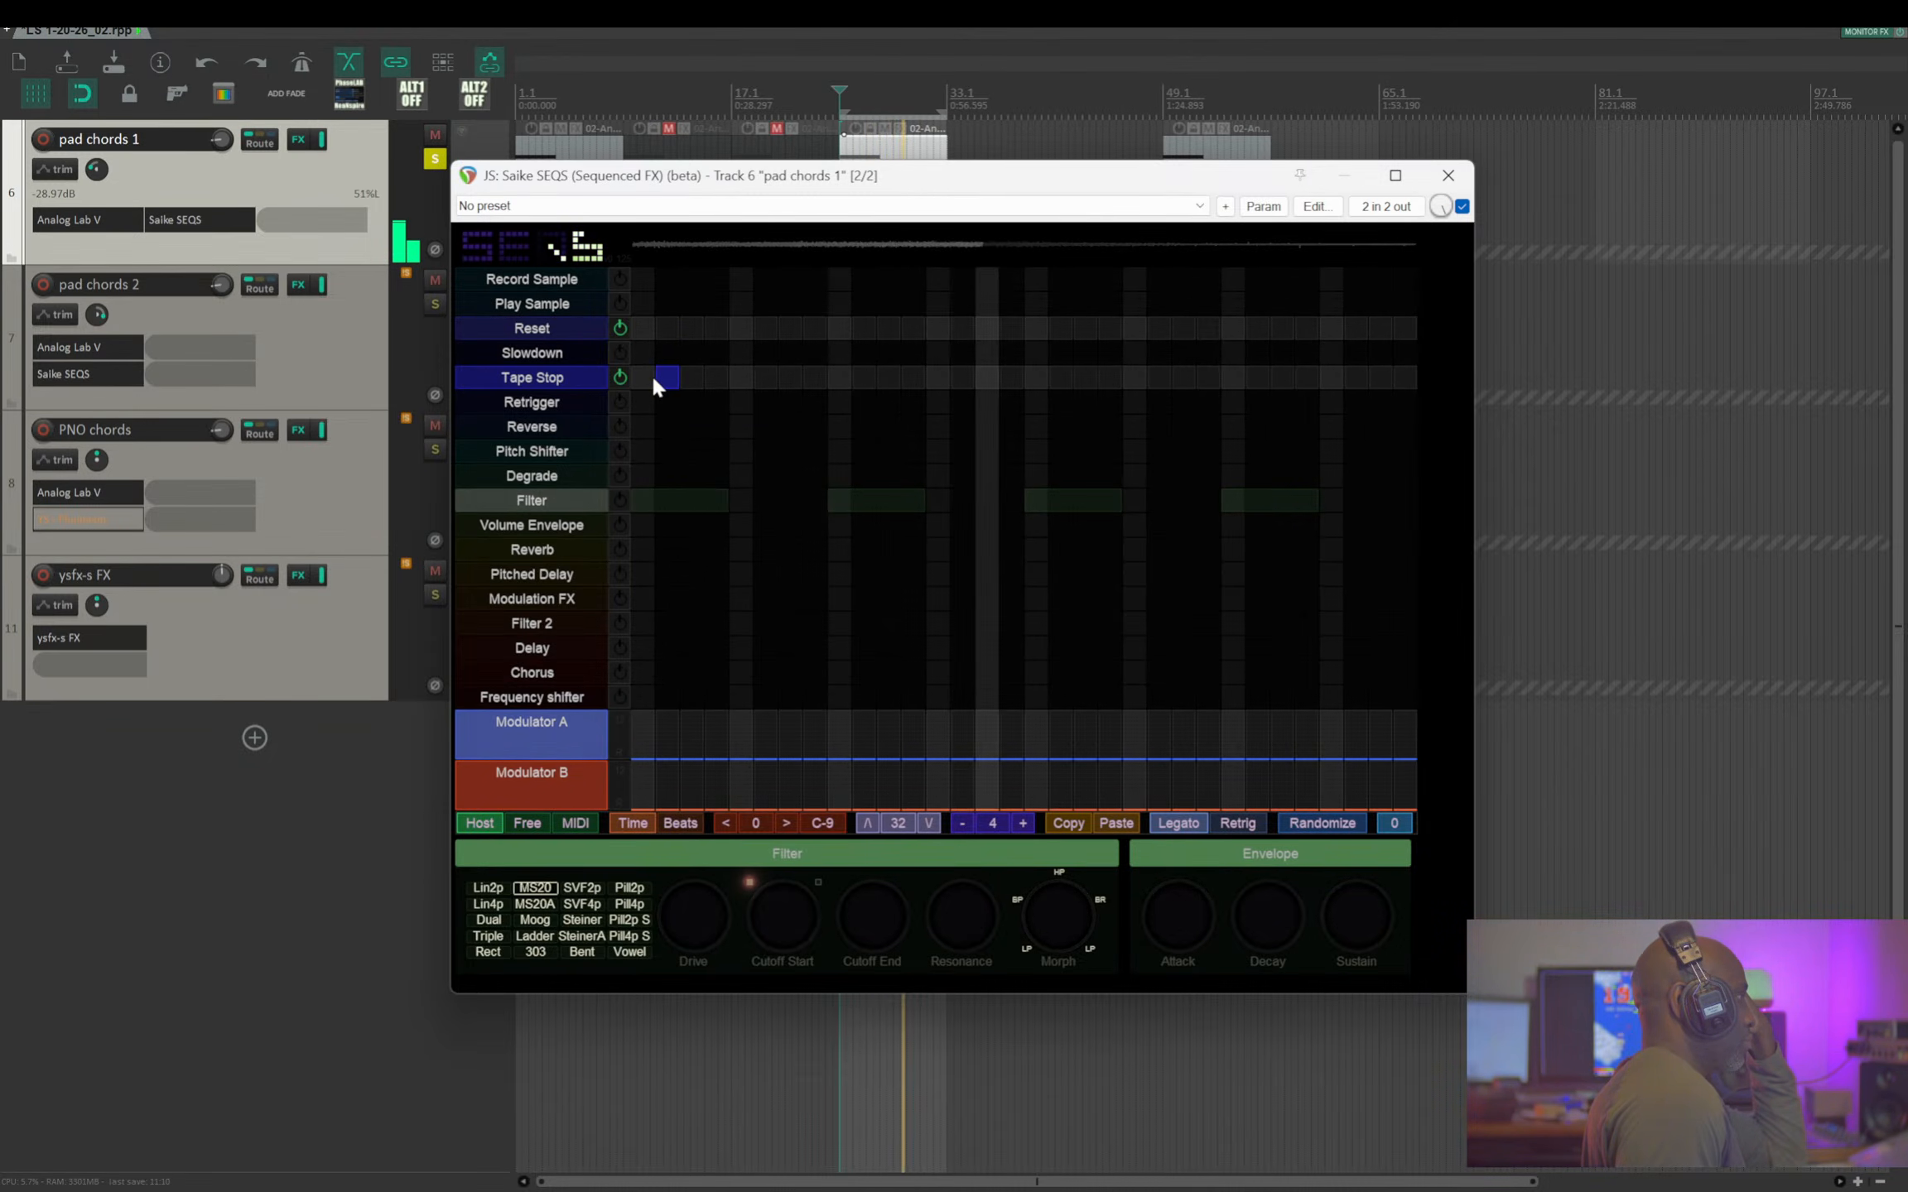
left_click(666, 379)
left_click(665, 380)
left_click(646, 379)
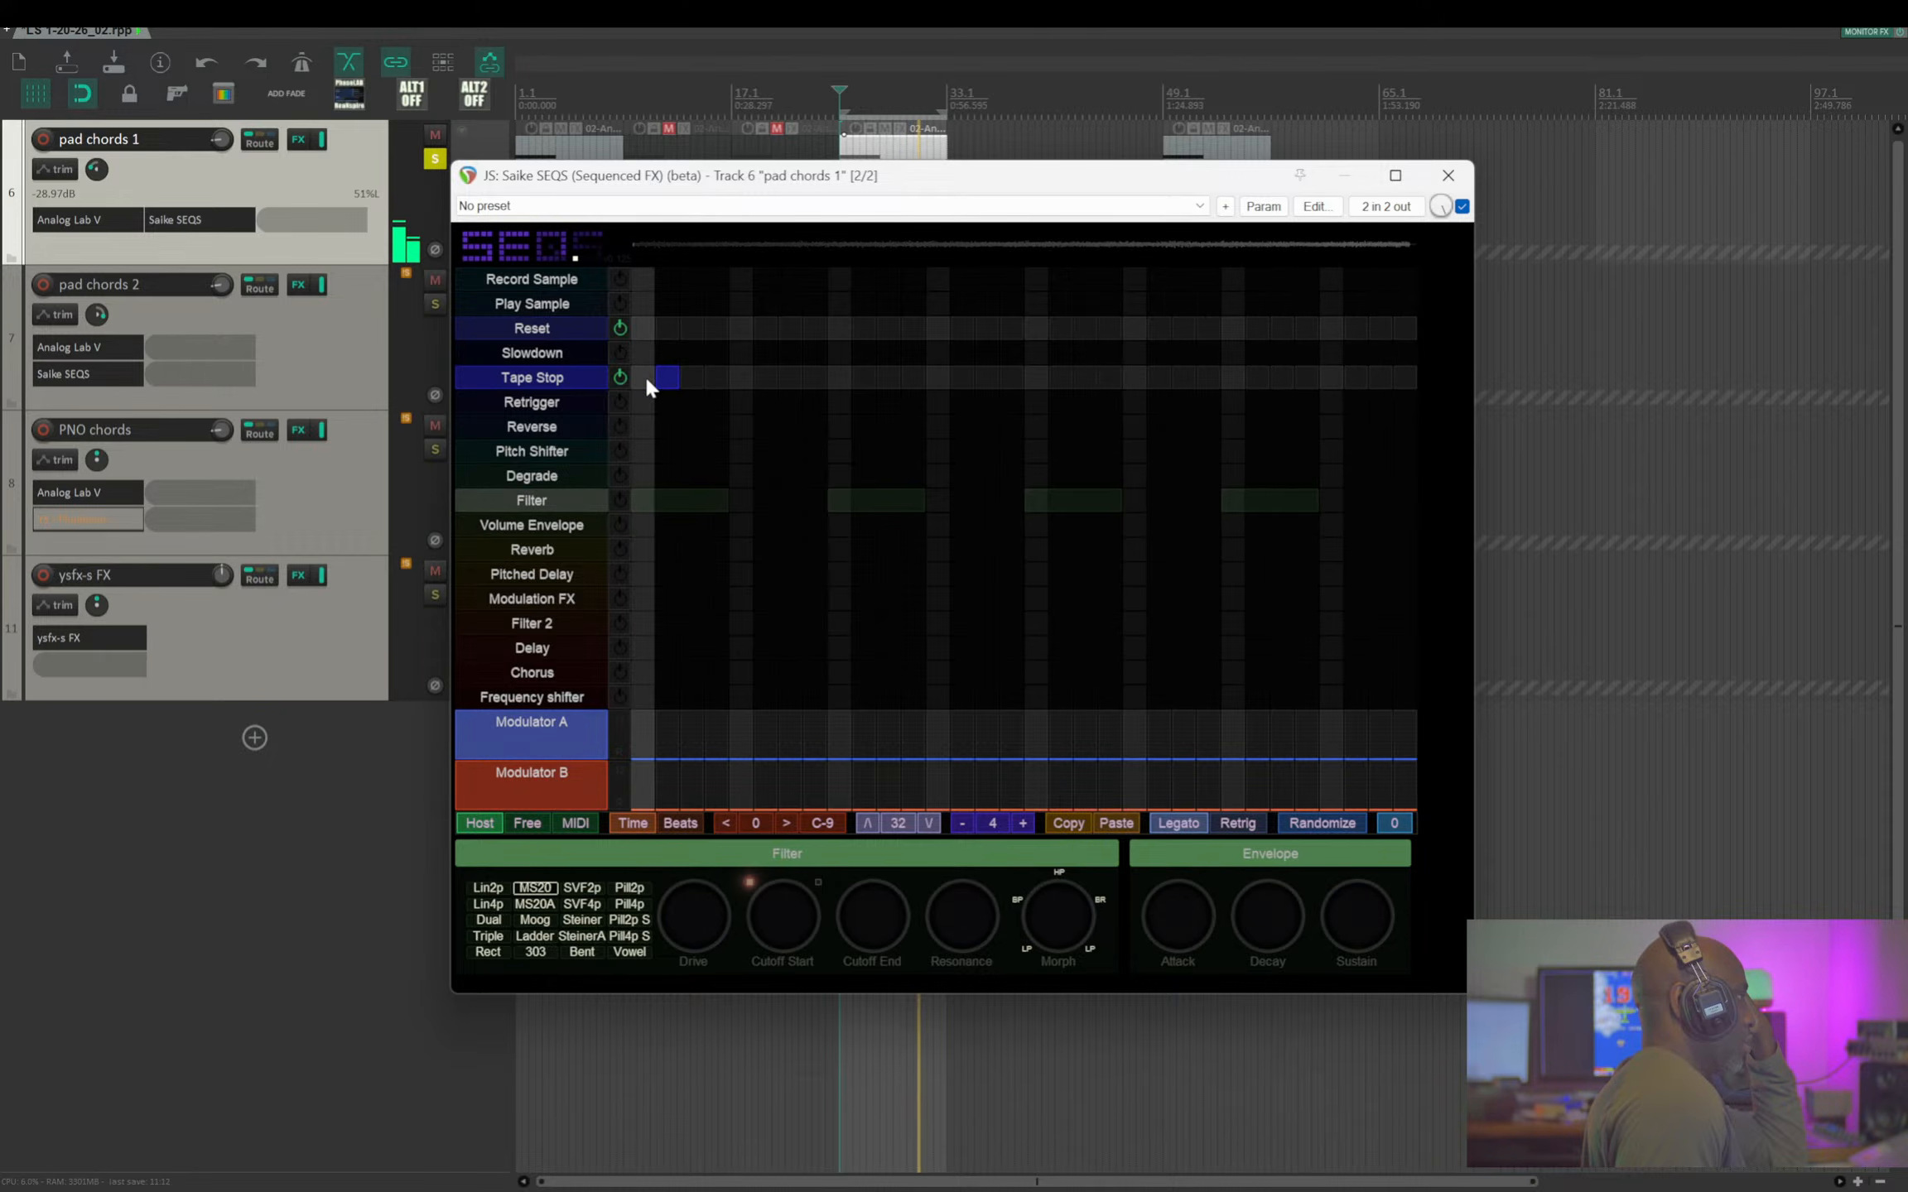
left_click(716, 381)
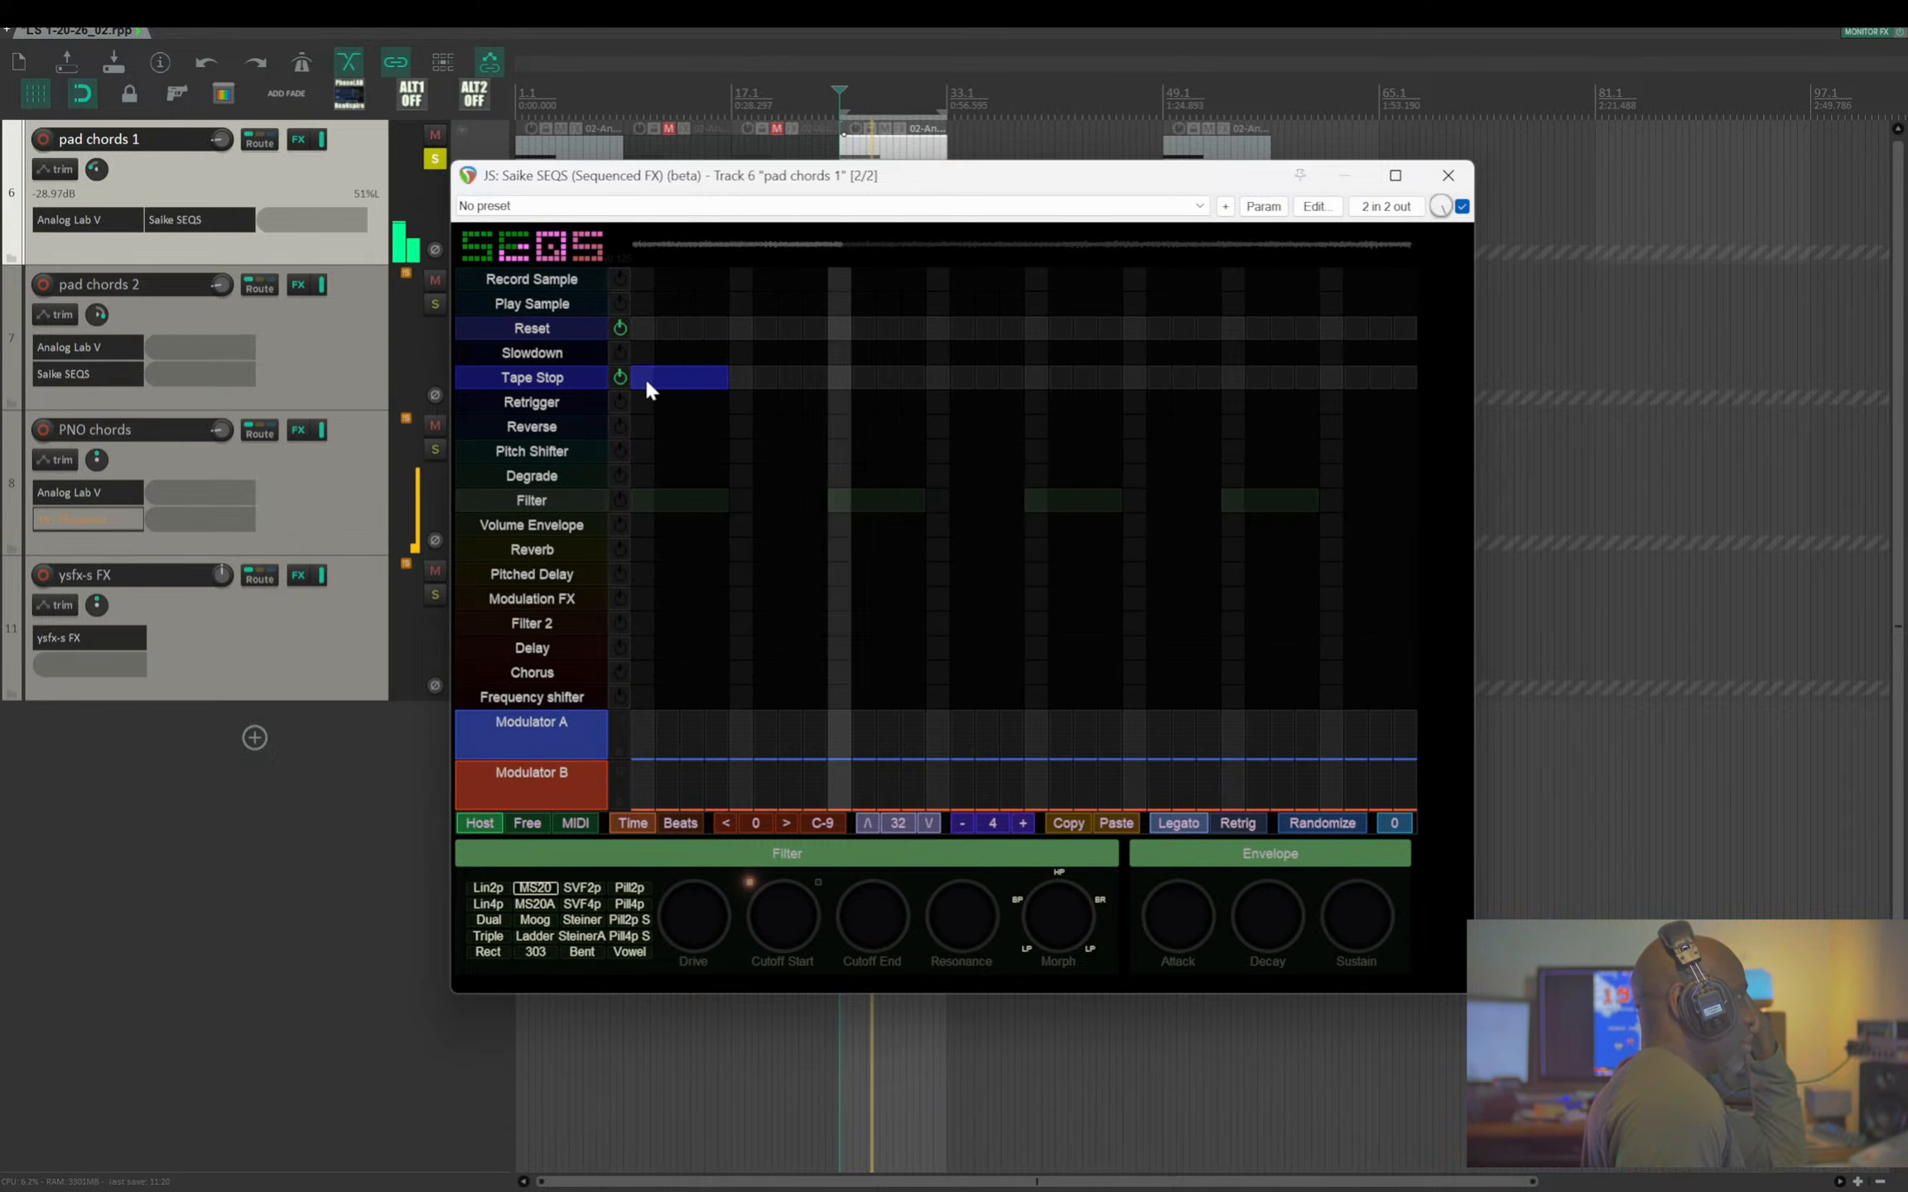
- Clear the four-step Tape Stop block, then add and remove single-step blocks at steps 17 and 19
left_click_drag(653, 379, 717, 384)
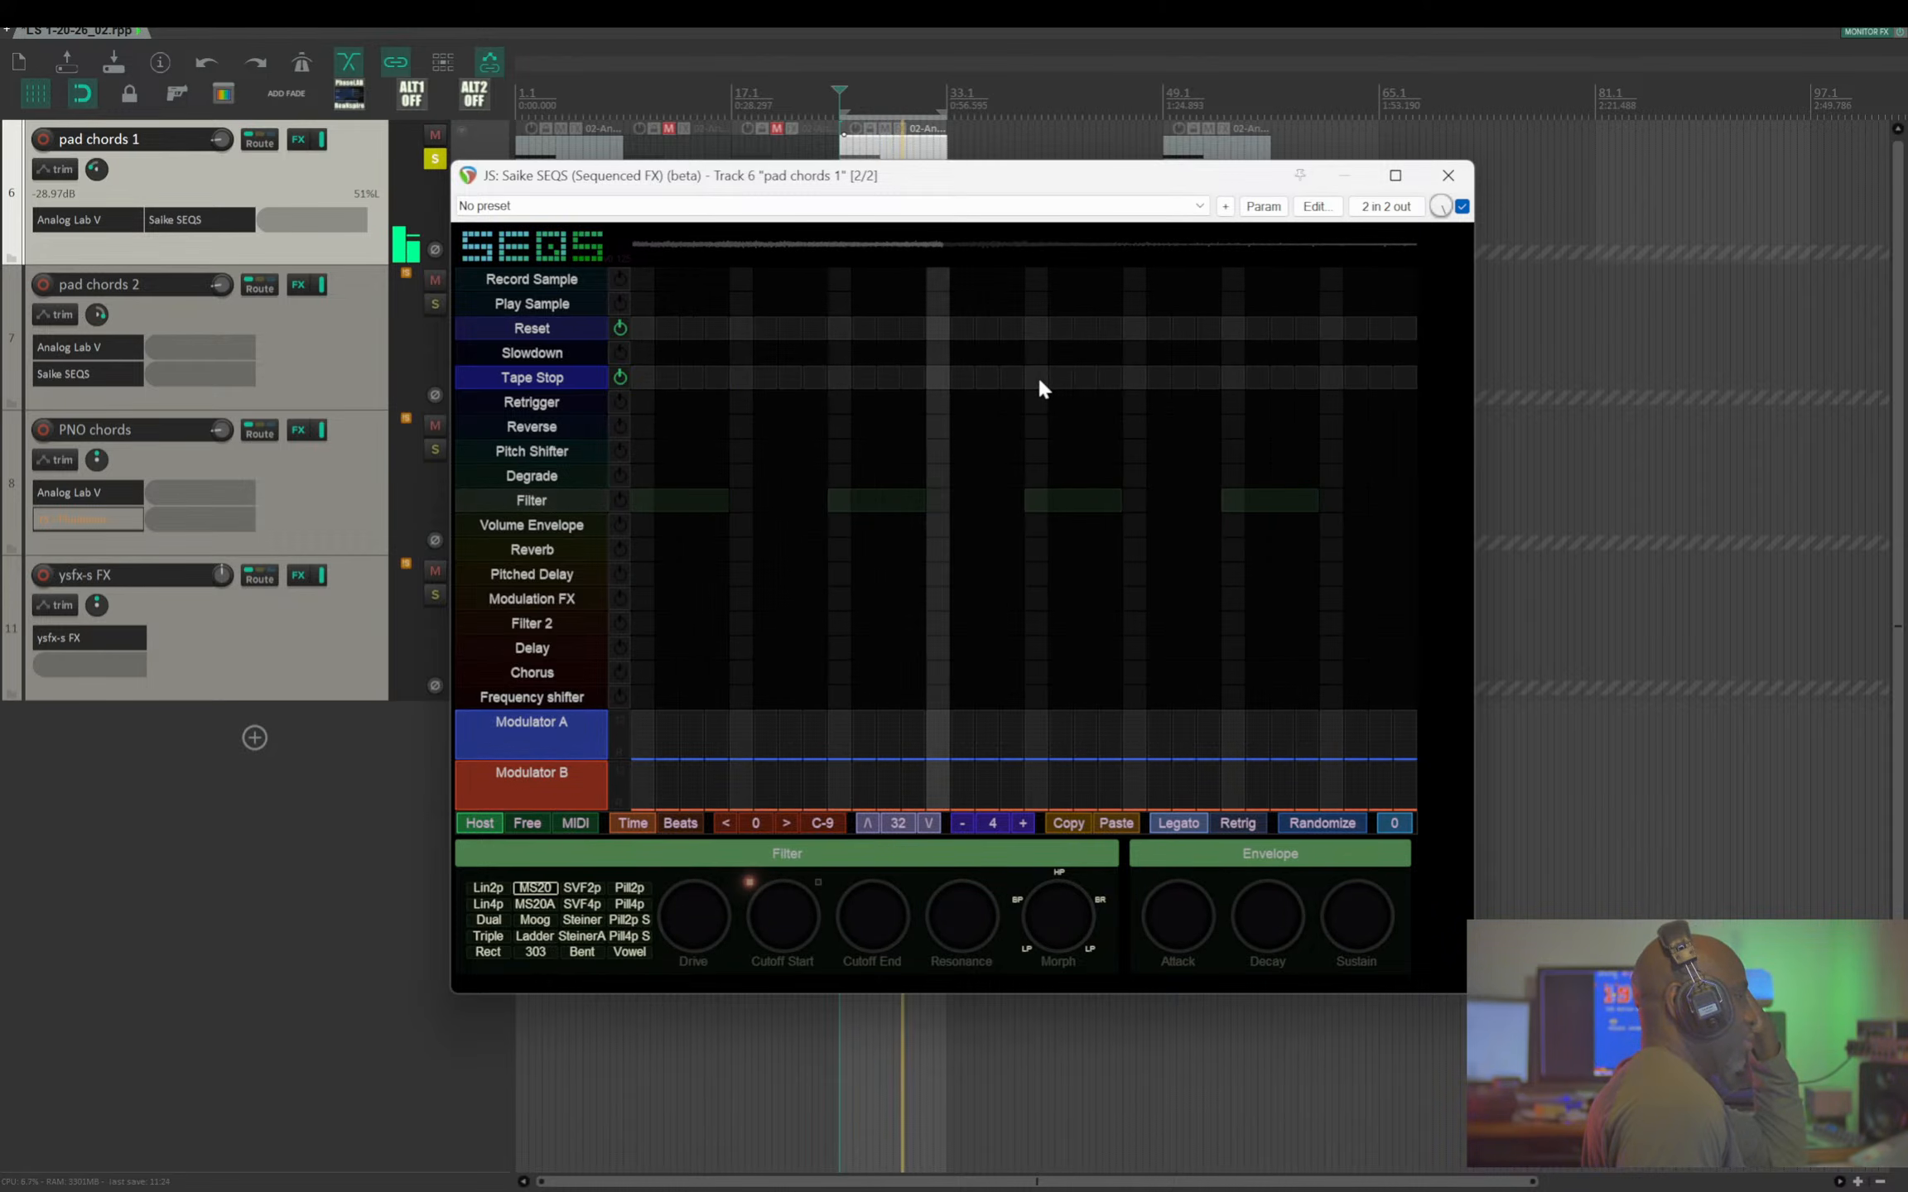
mouse_move(1037, 376)
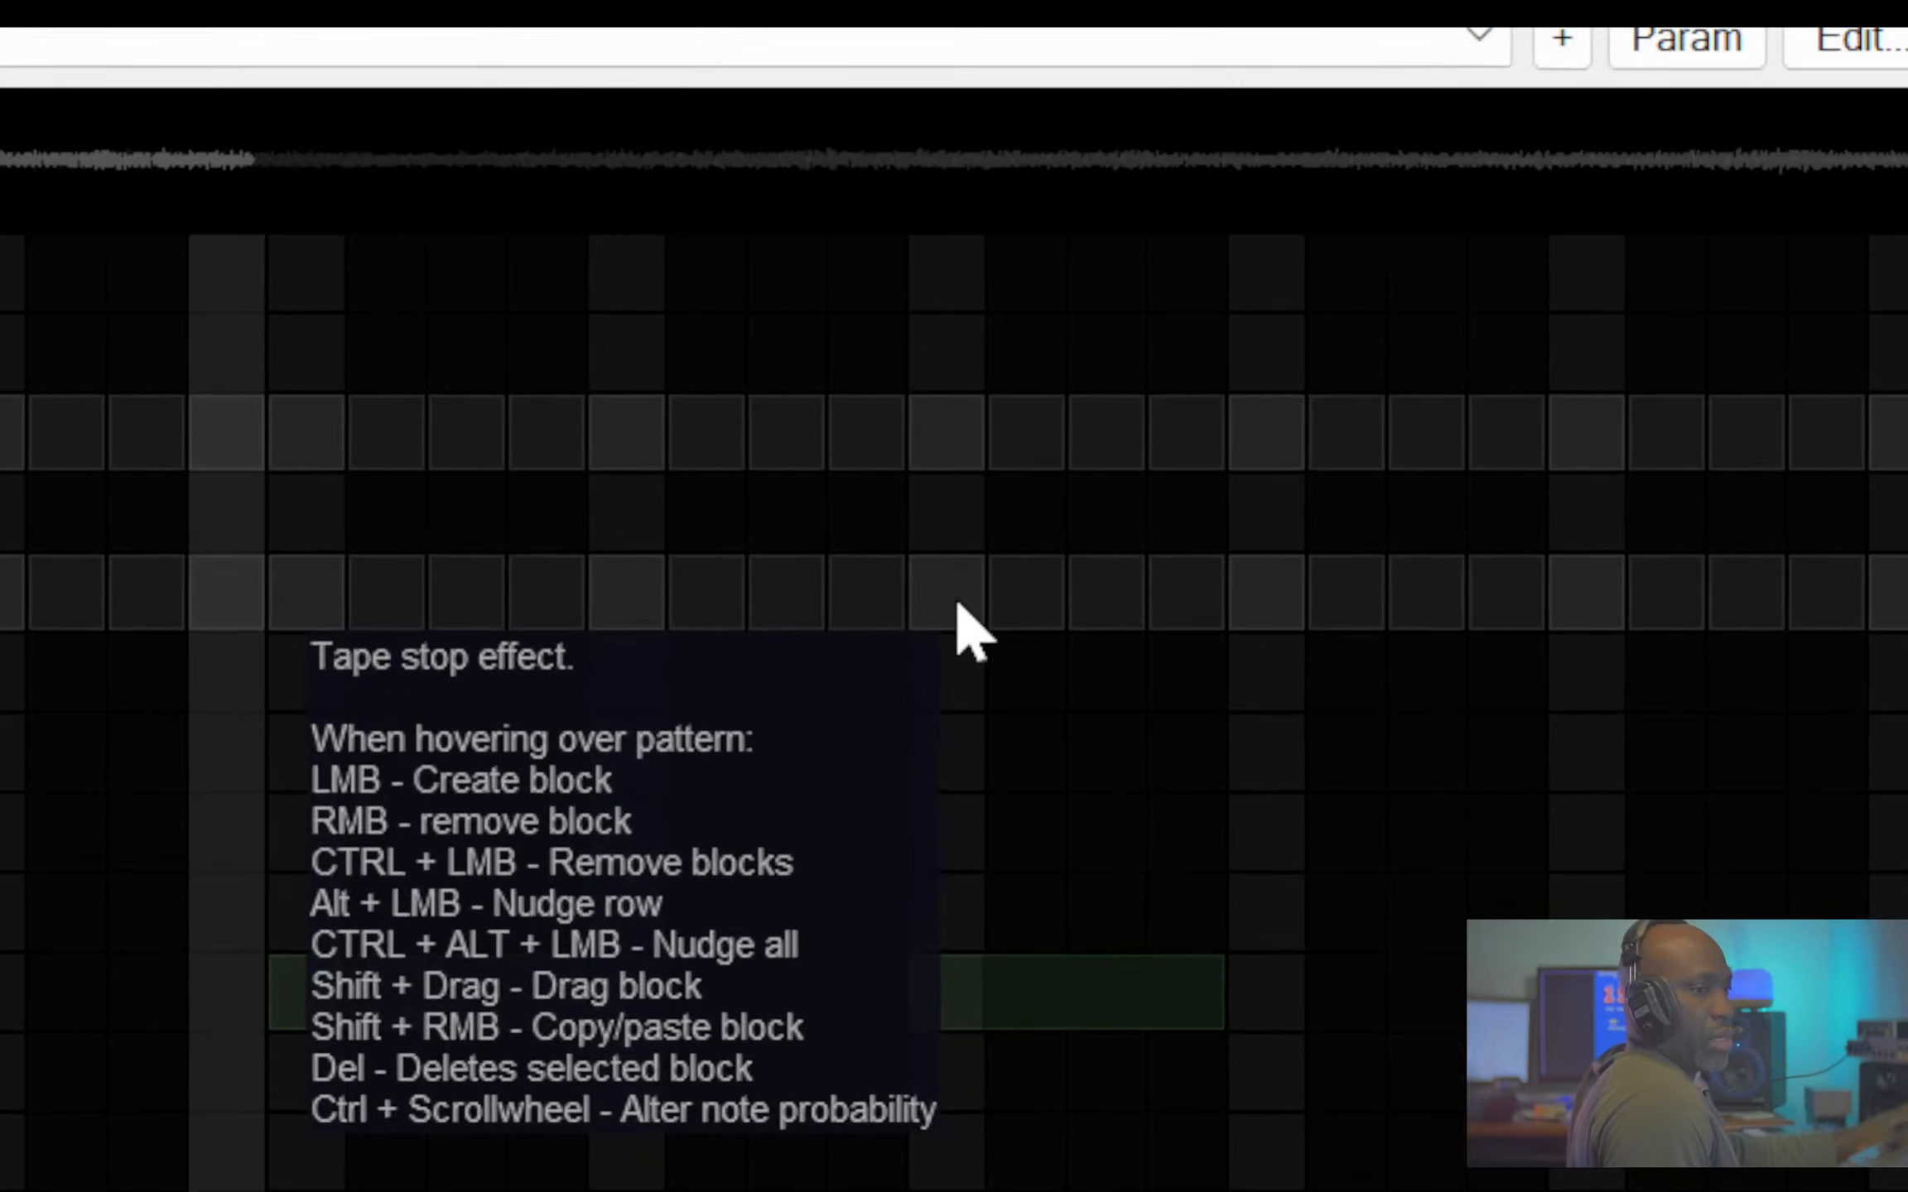
left_click(945, 608)
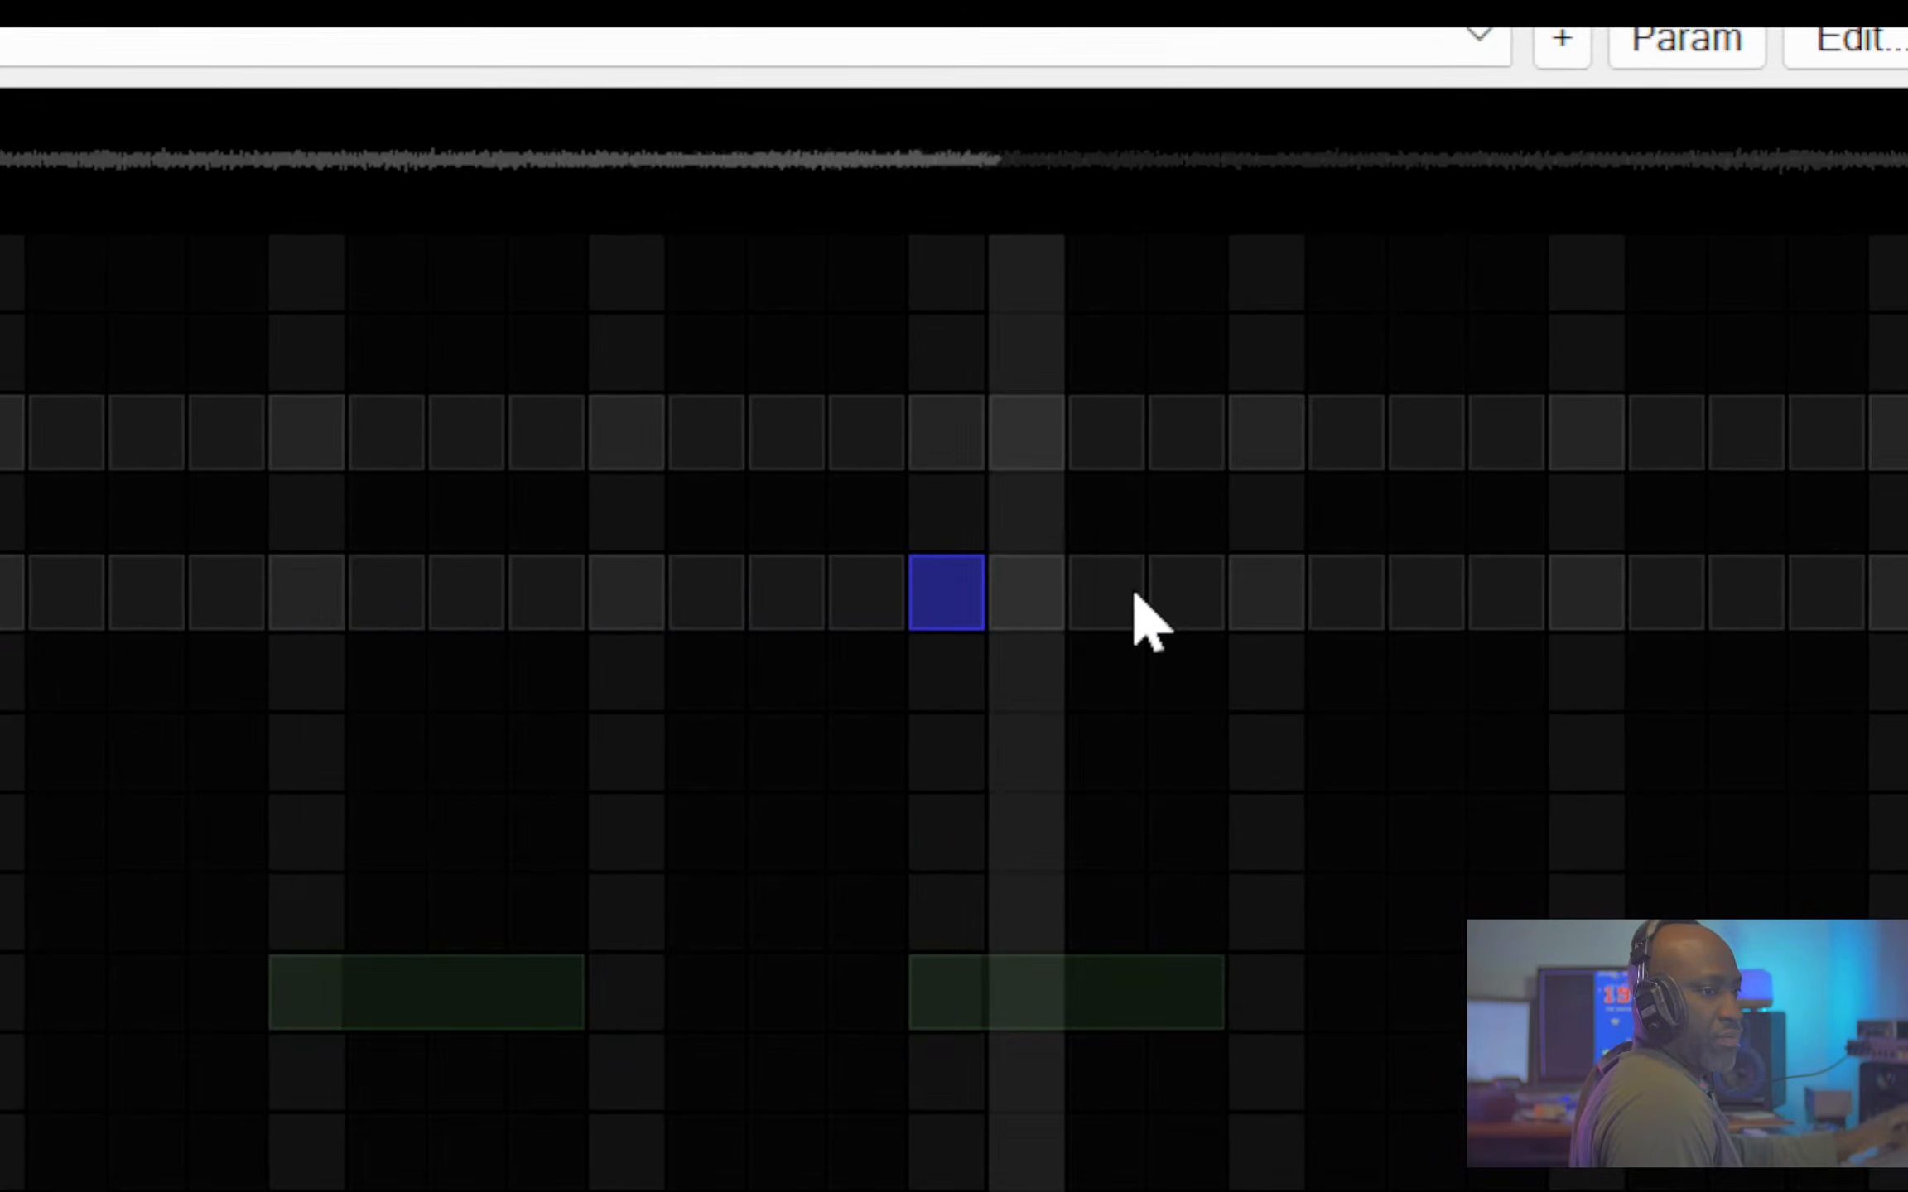
left_click(1109, 608)
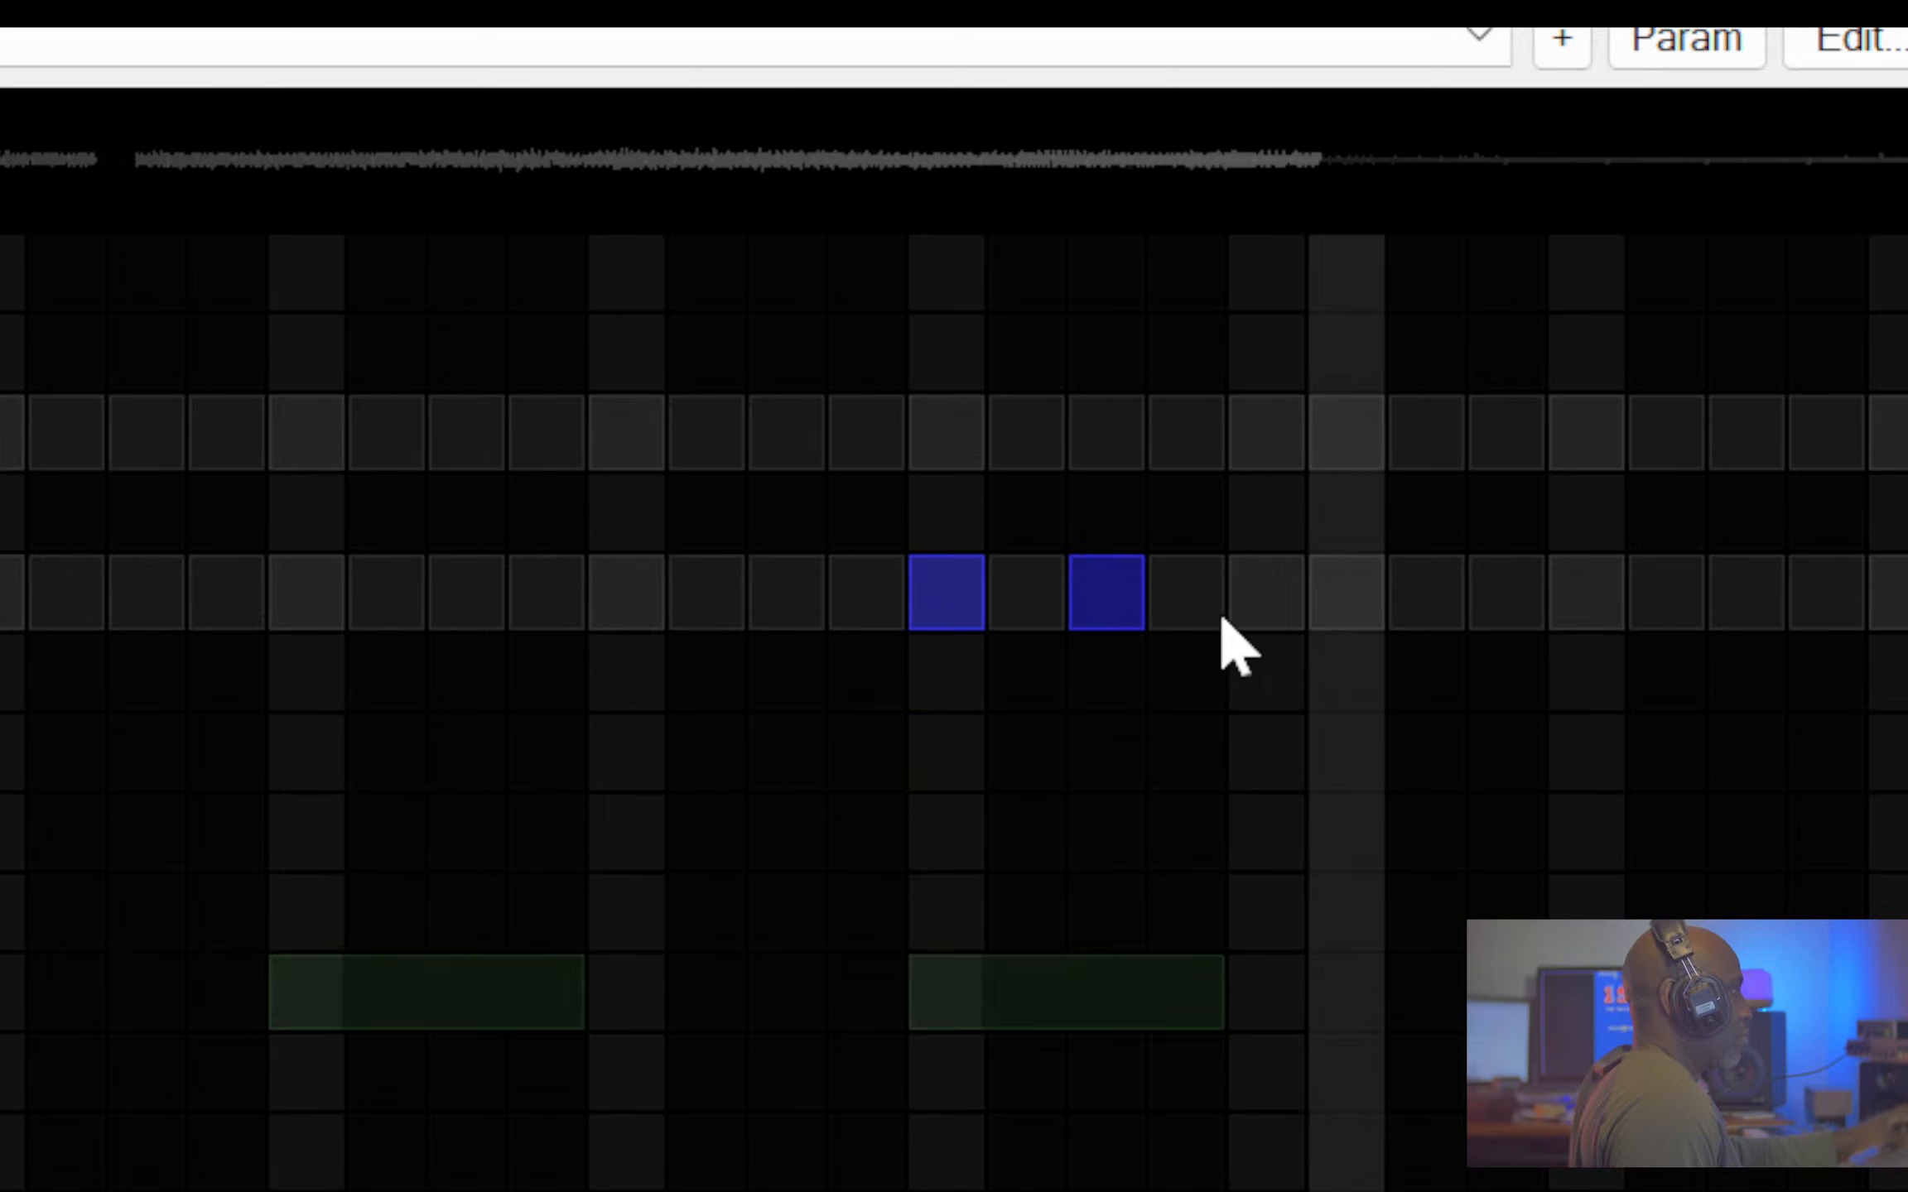
left_click(956, 592)
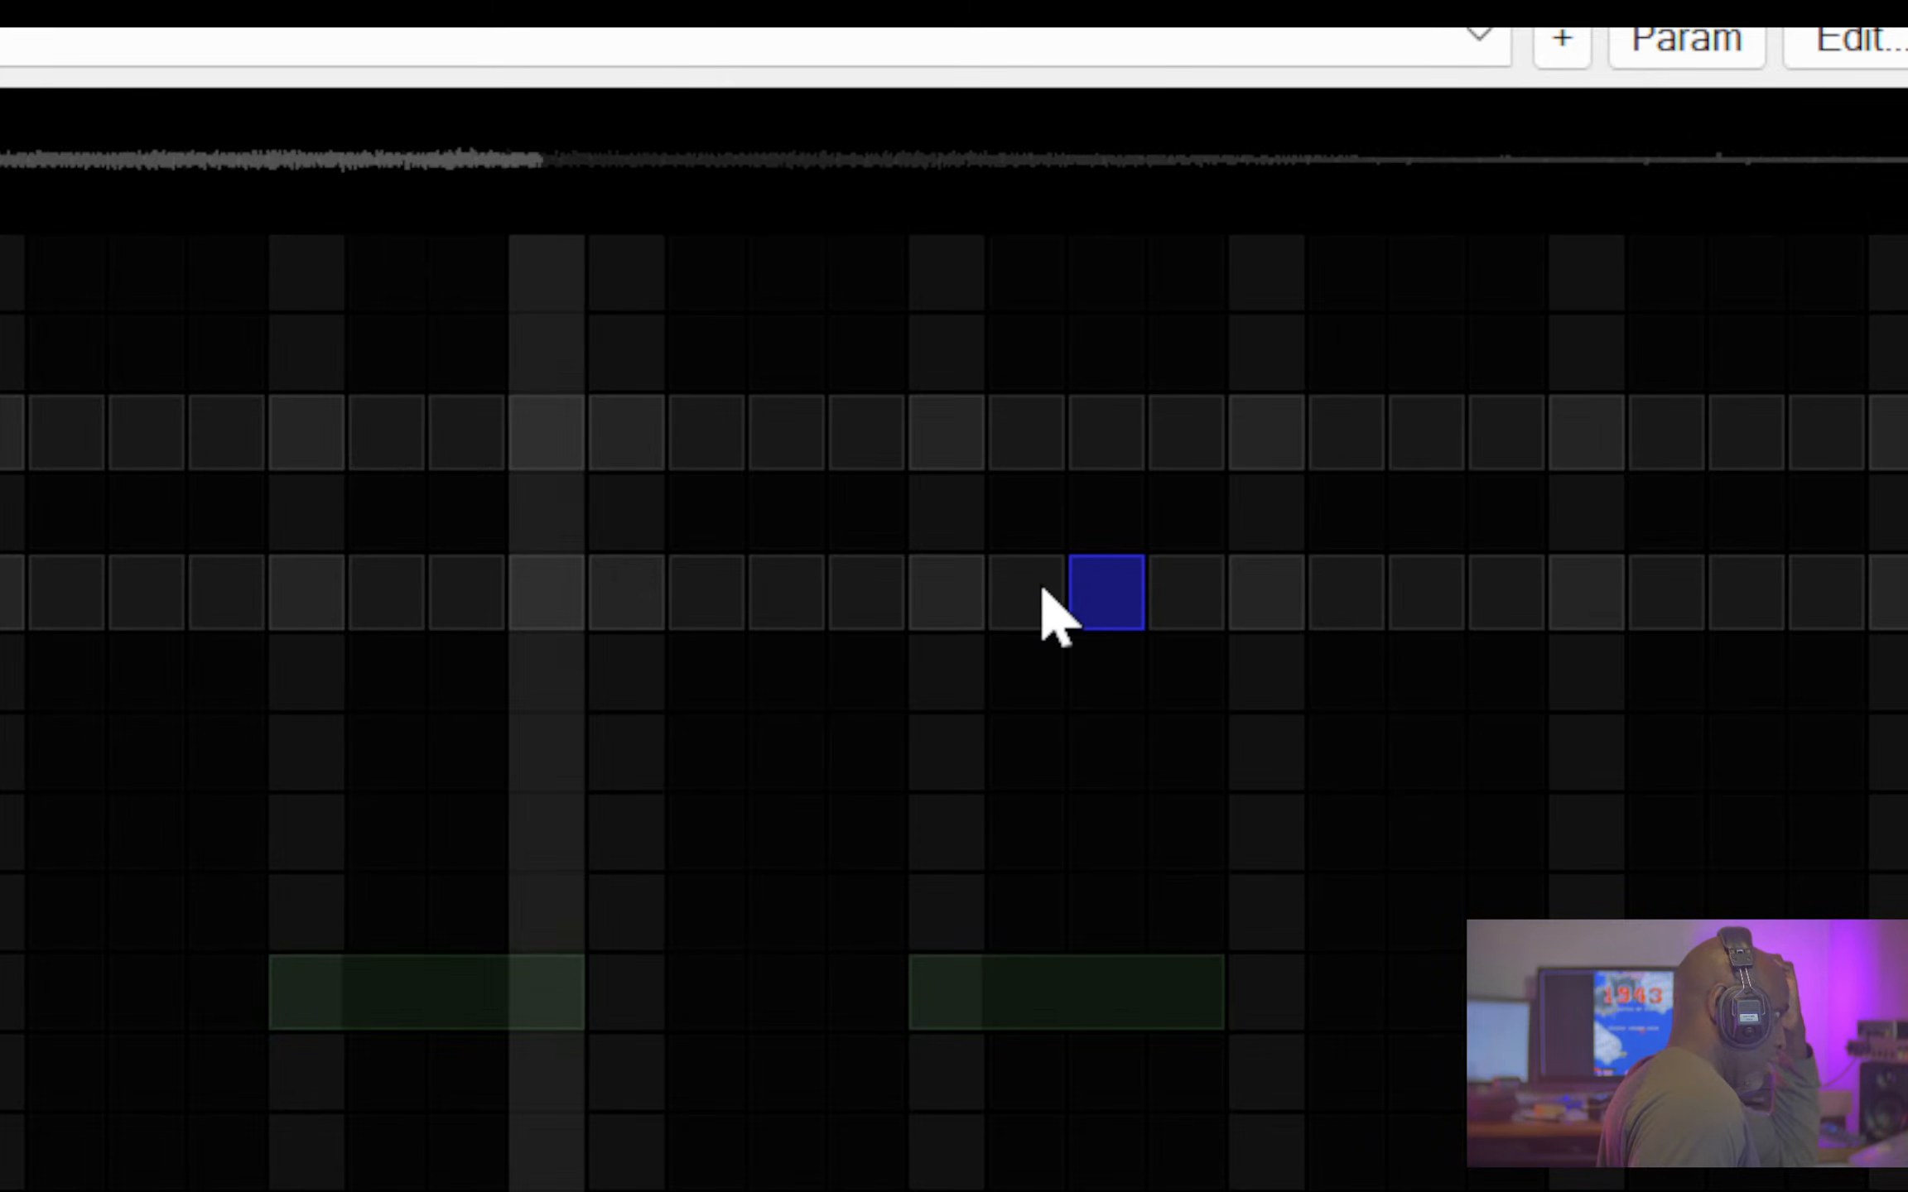
left_click(1103, 595)
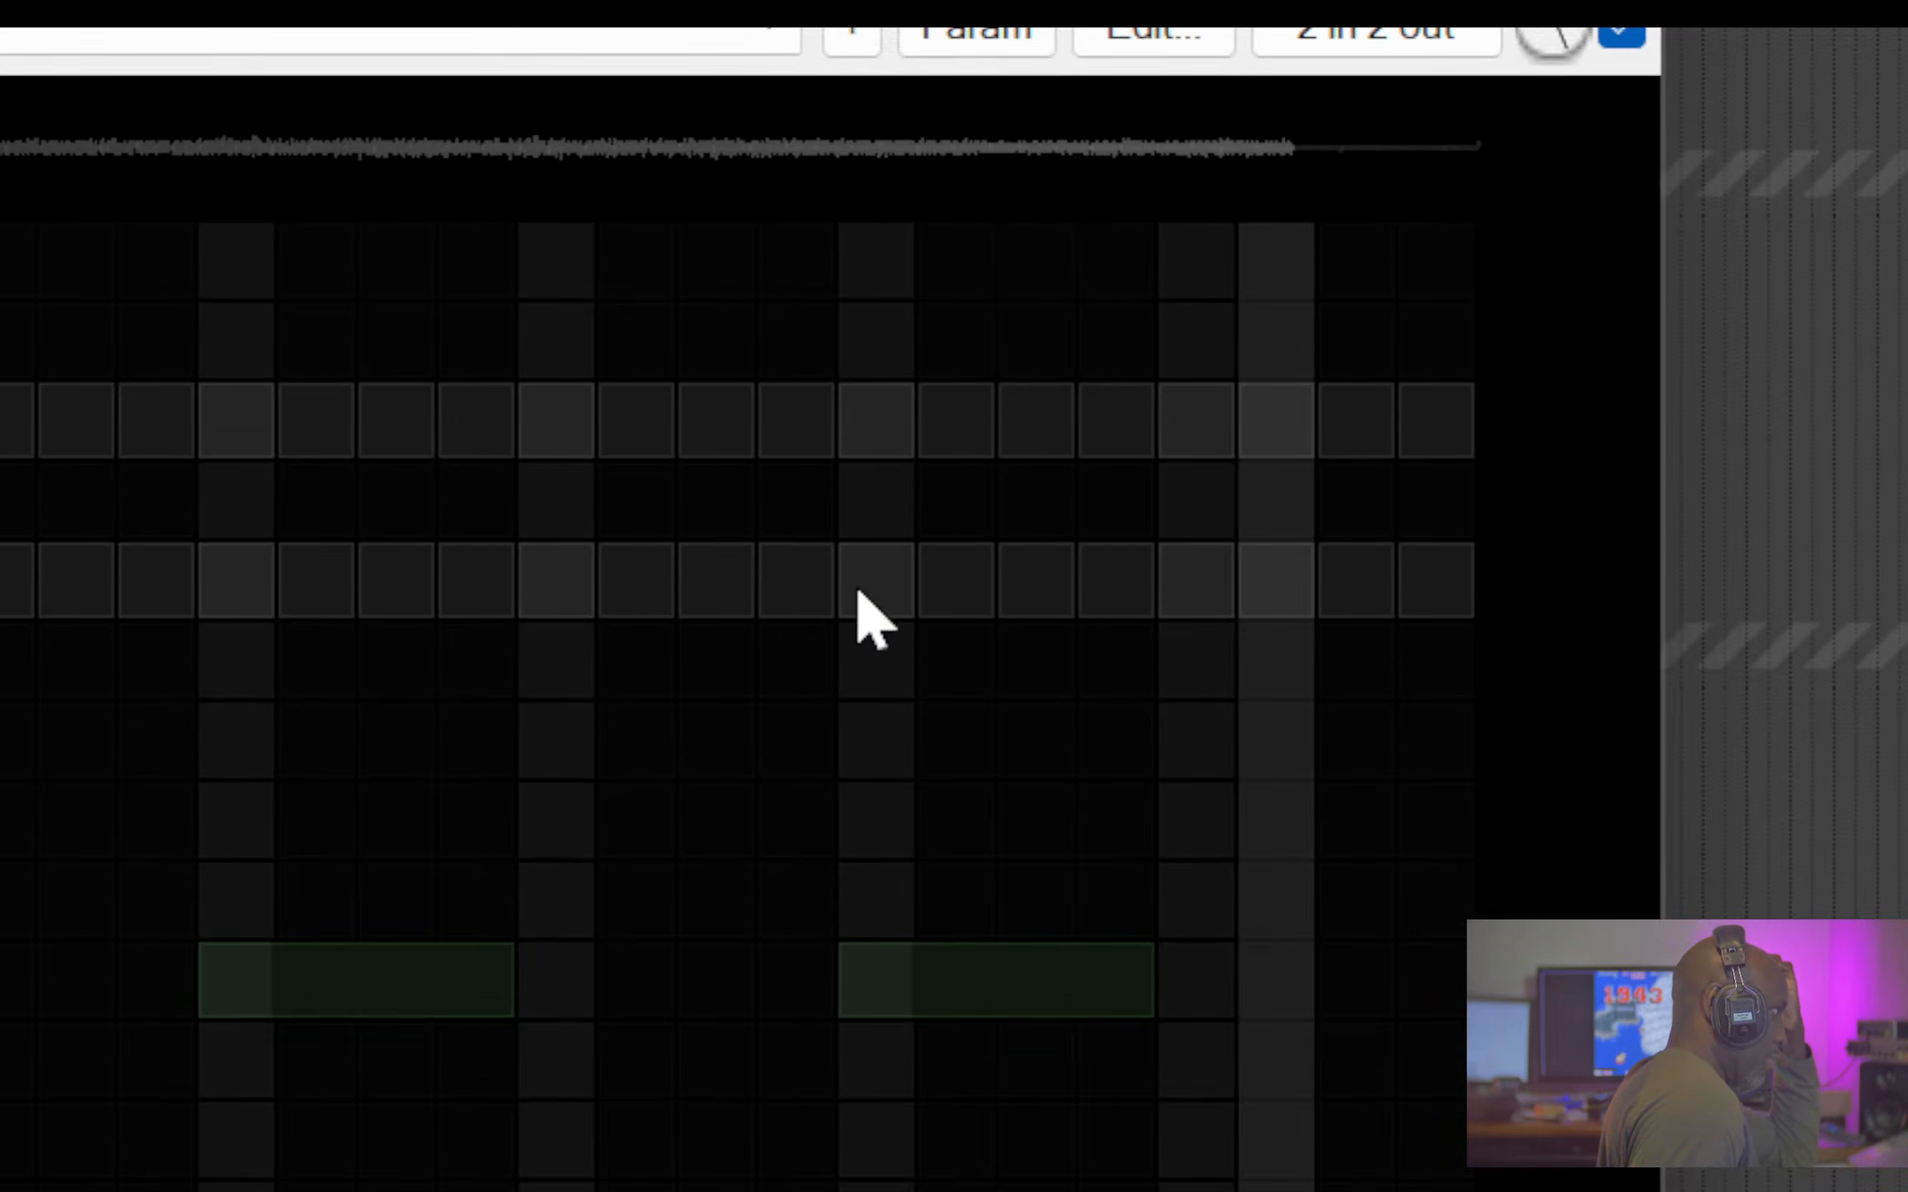
- Draw a Tape Stop block over steps 25 to 31, shorten it from its start and clear it from the row
left_click_drag(867, 590, 1400, 617)
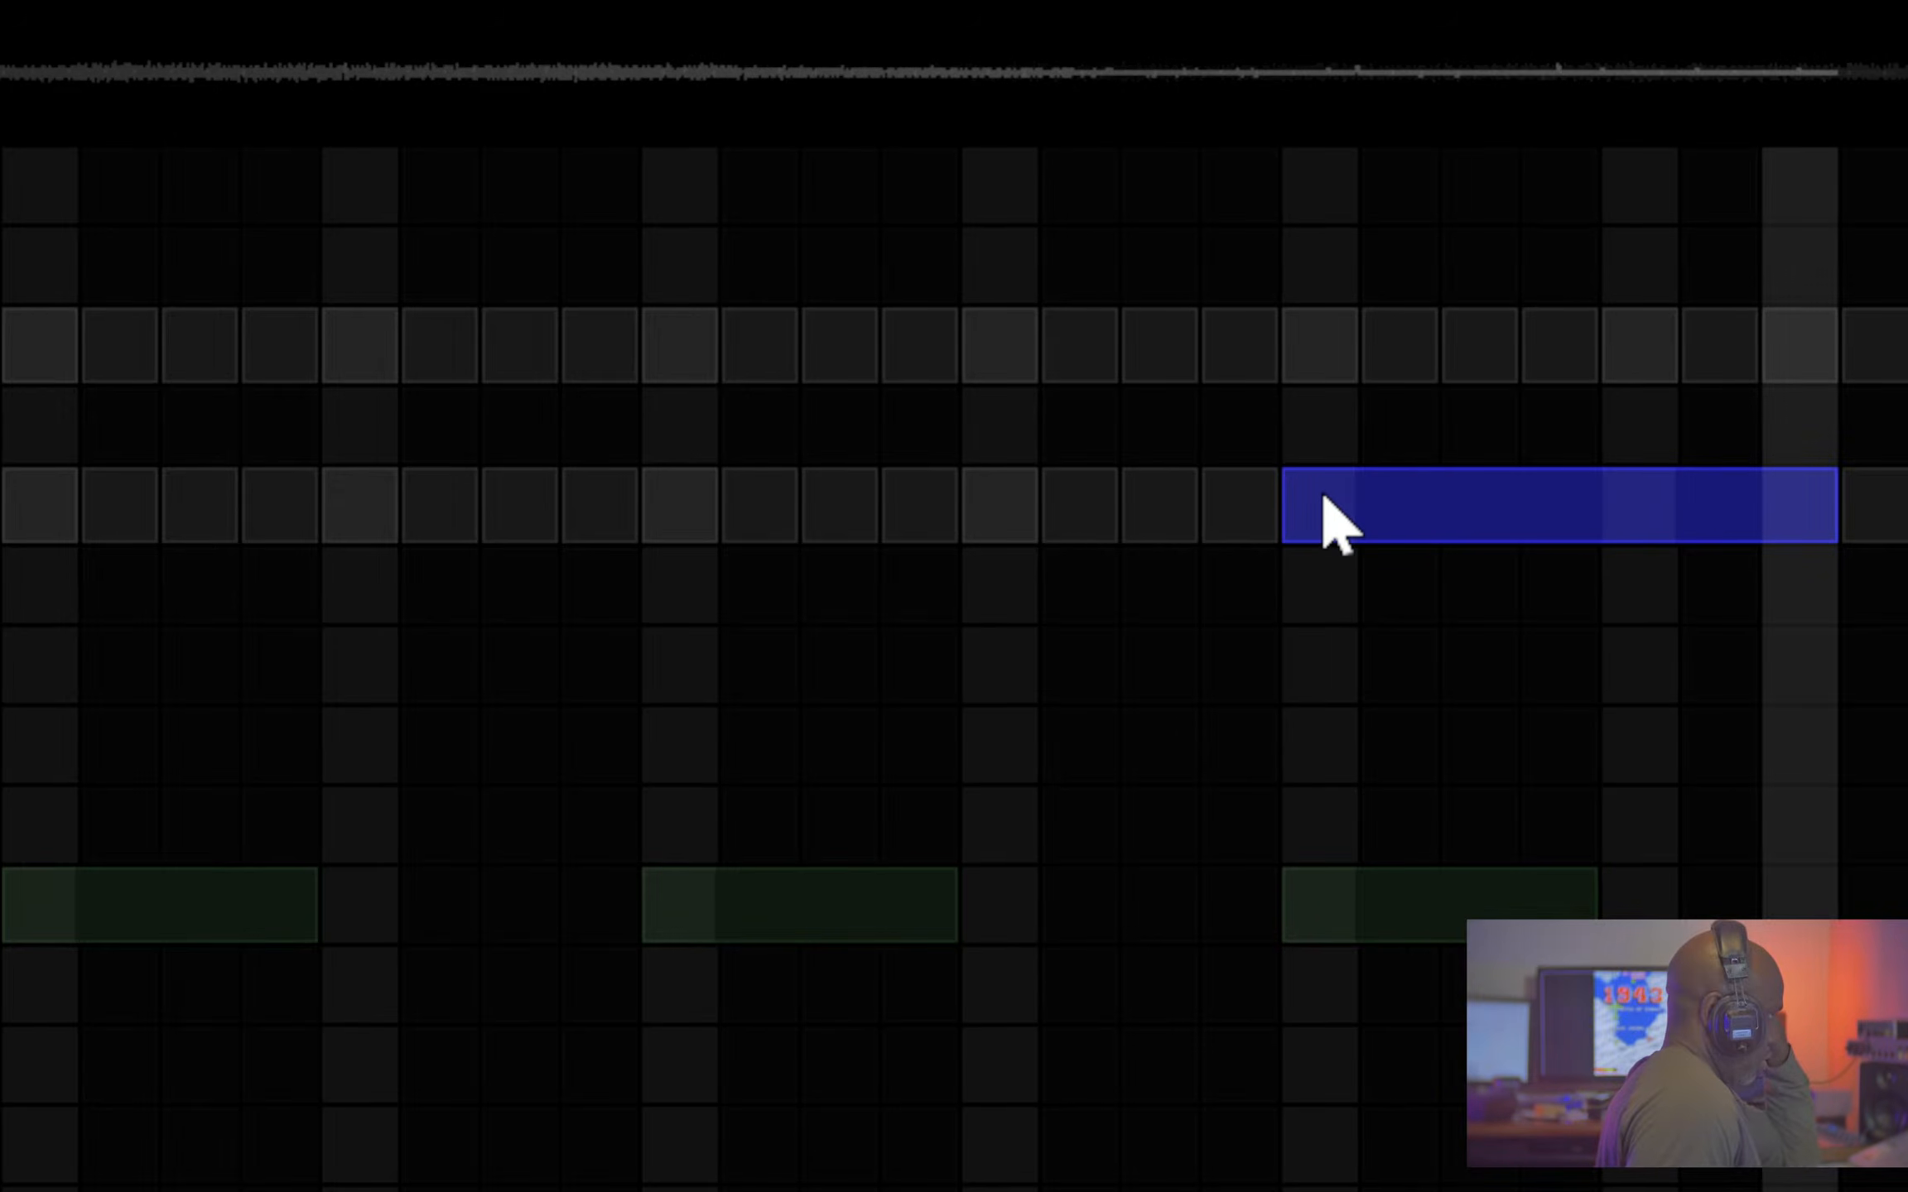
left_click(1303, 508)
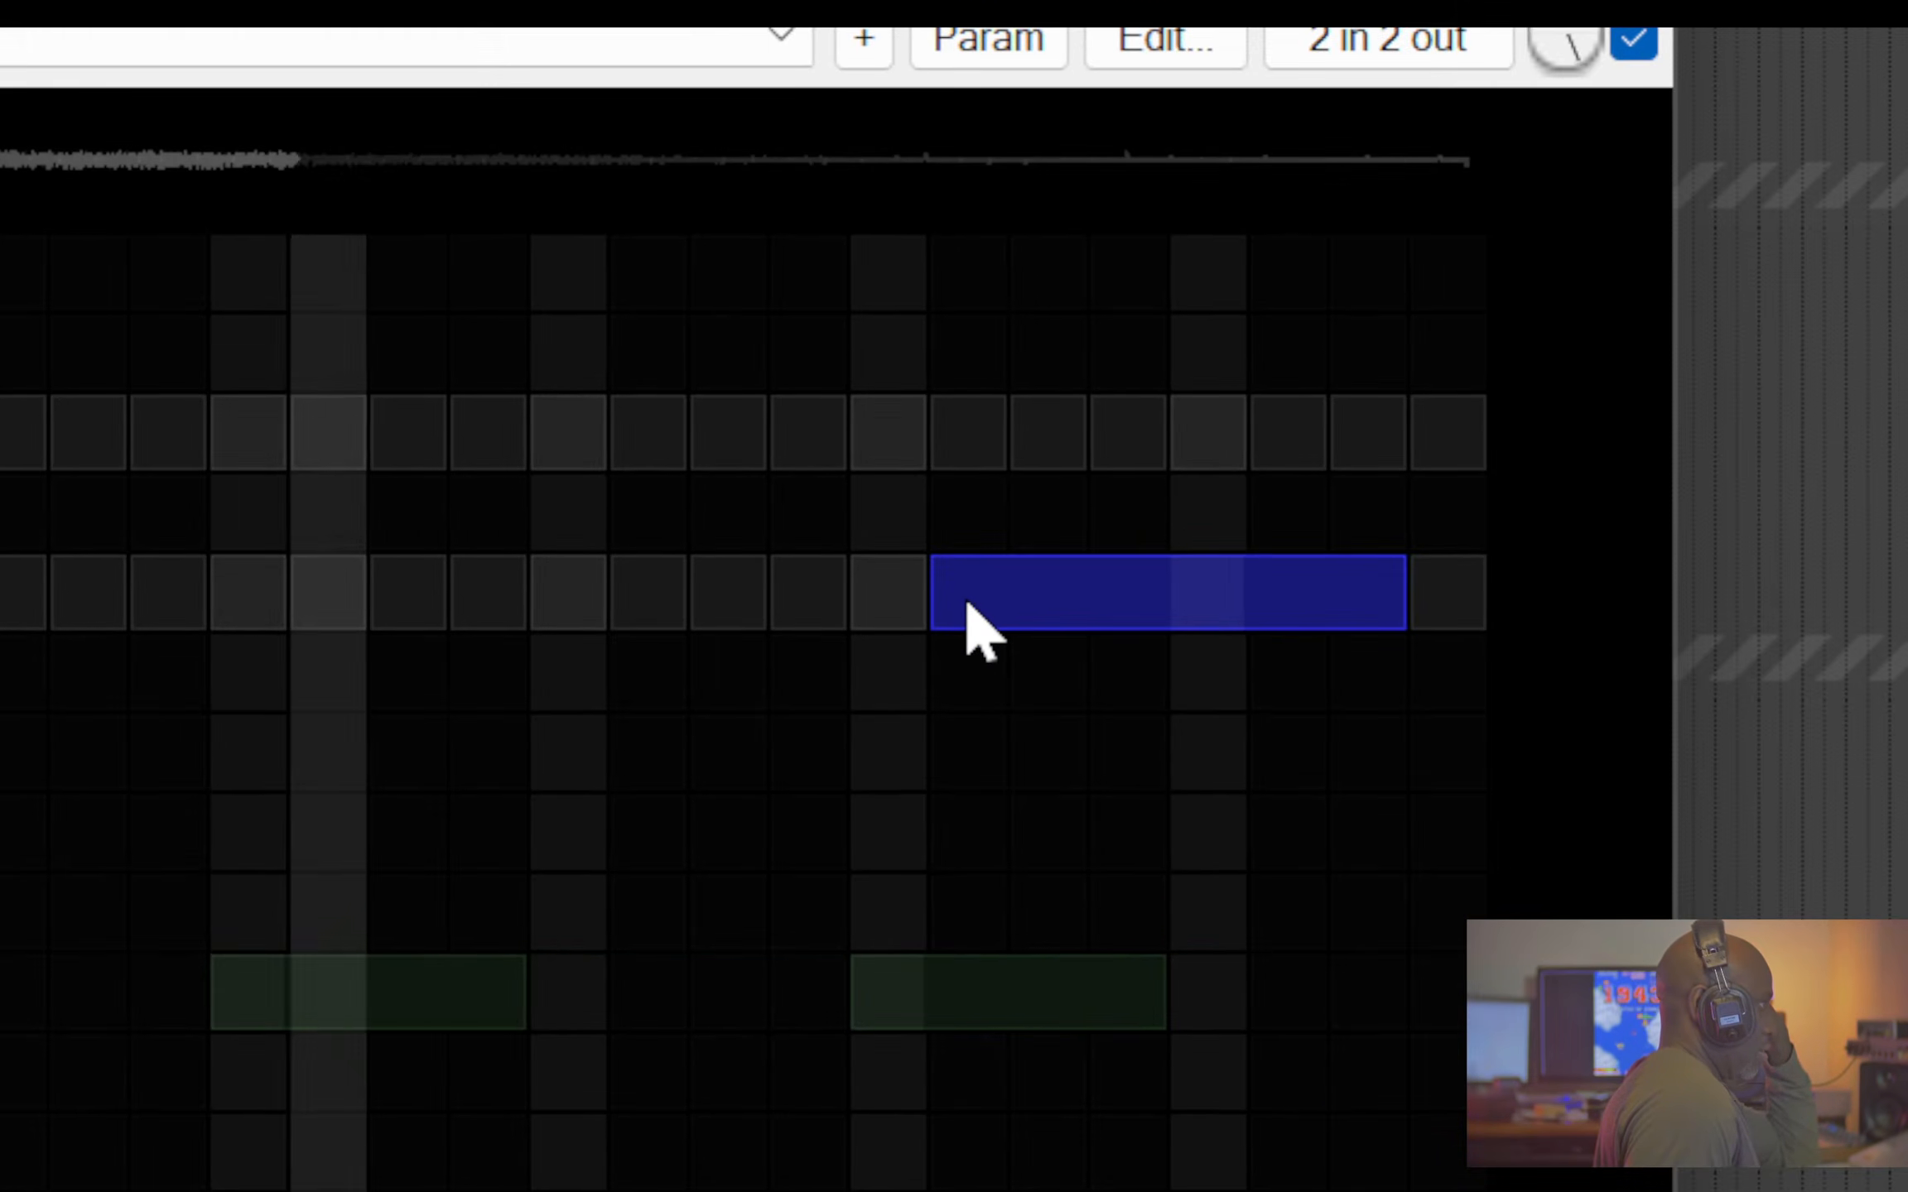
left_click(1398, 514)
left_click_drag(1035, 596, 1359, 593)
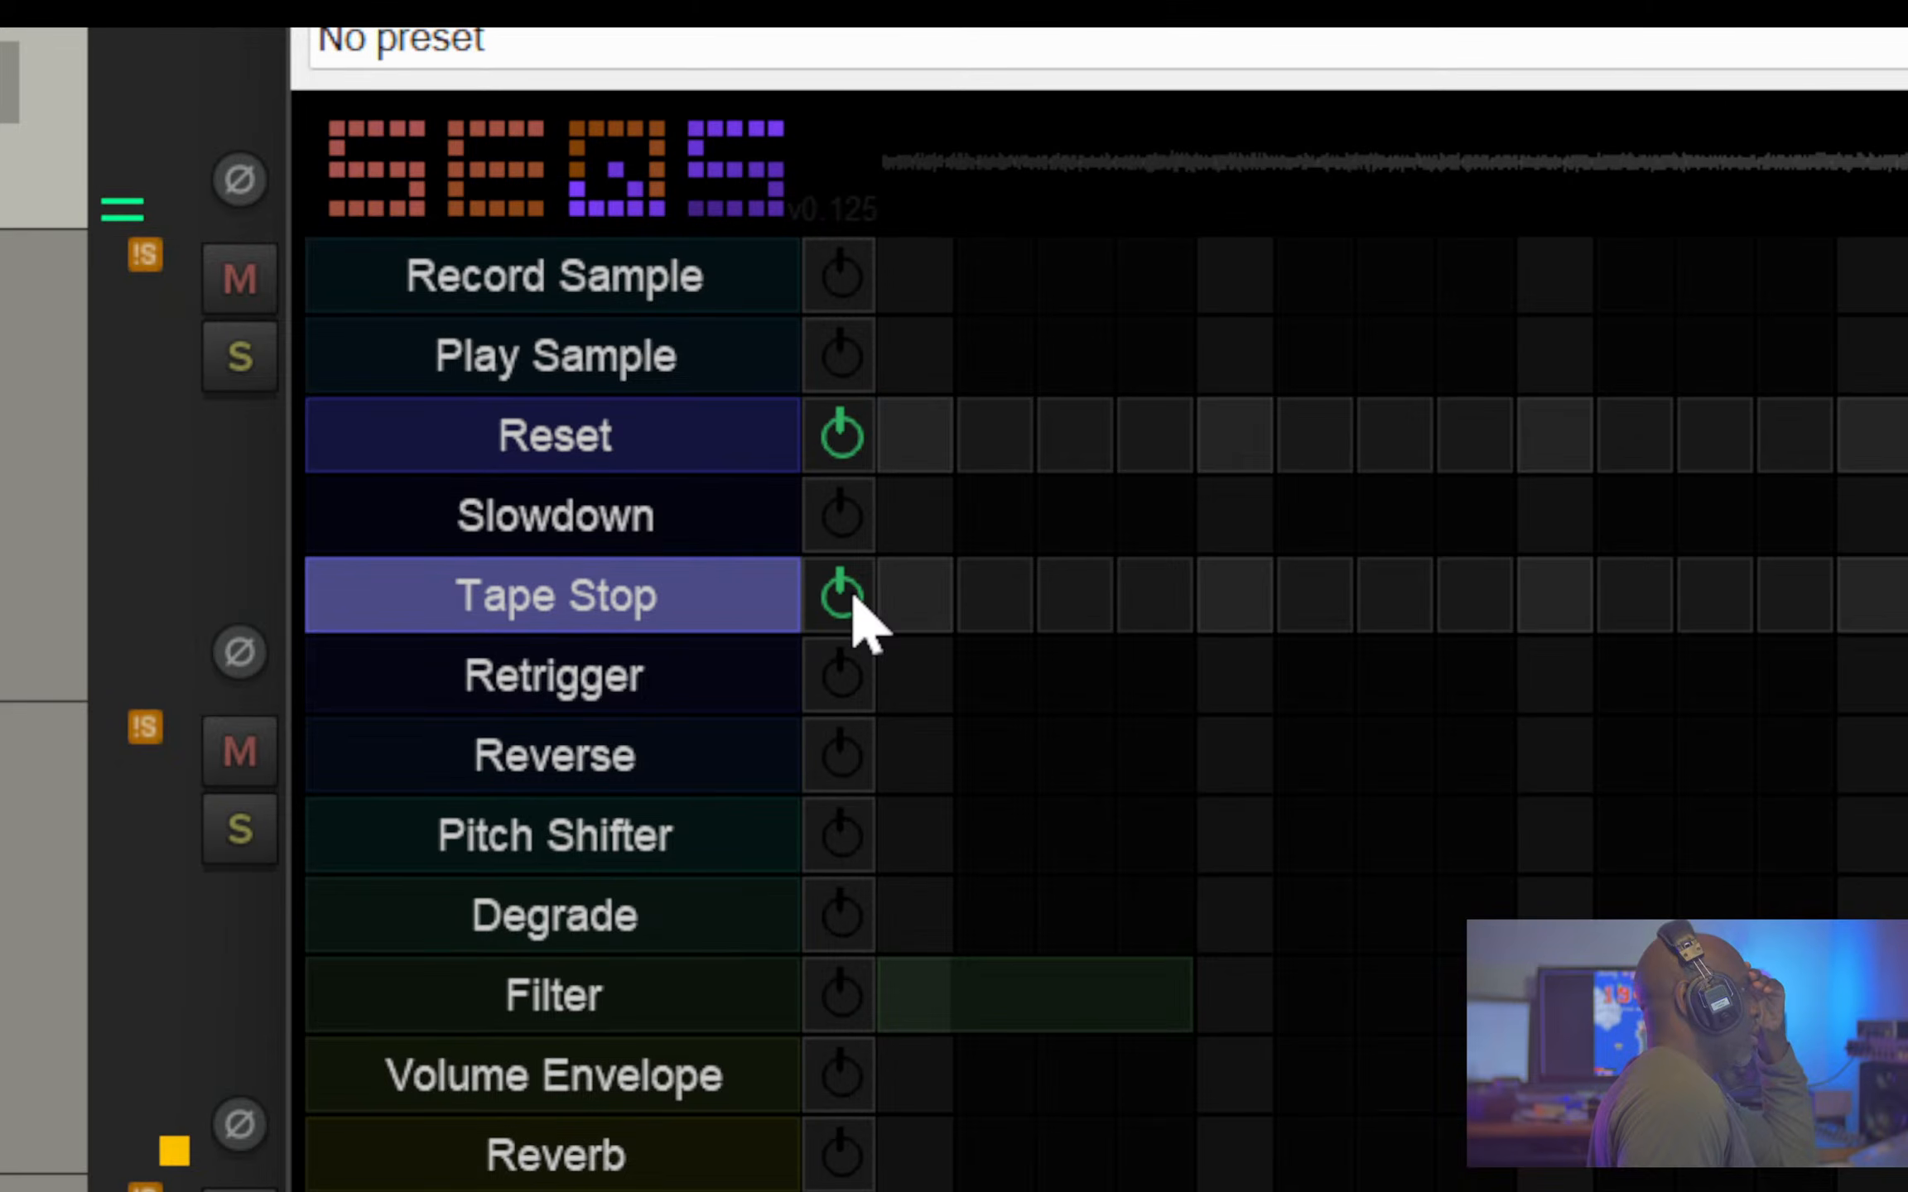
- Disable Tape Stop and enable the Filter row in SEQS, and close the effect window
left_click(853, 597)
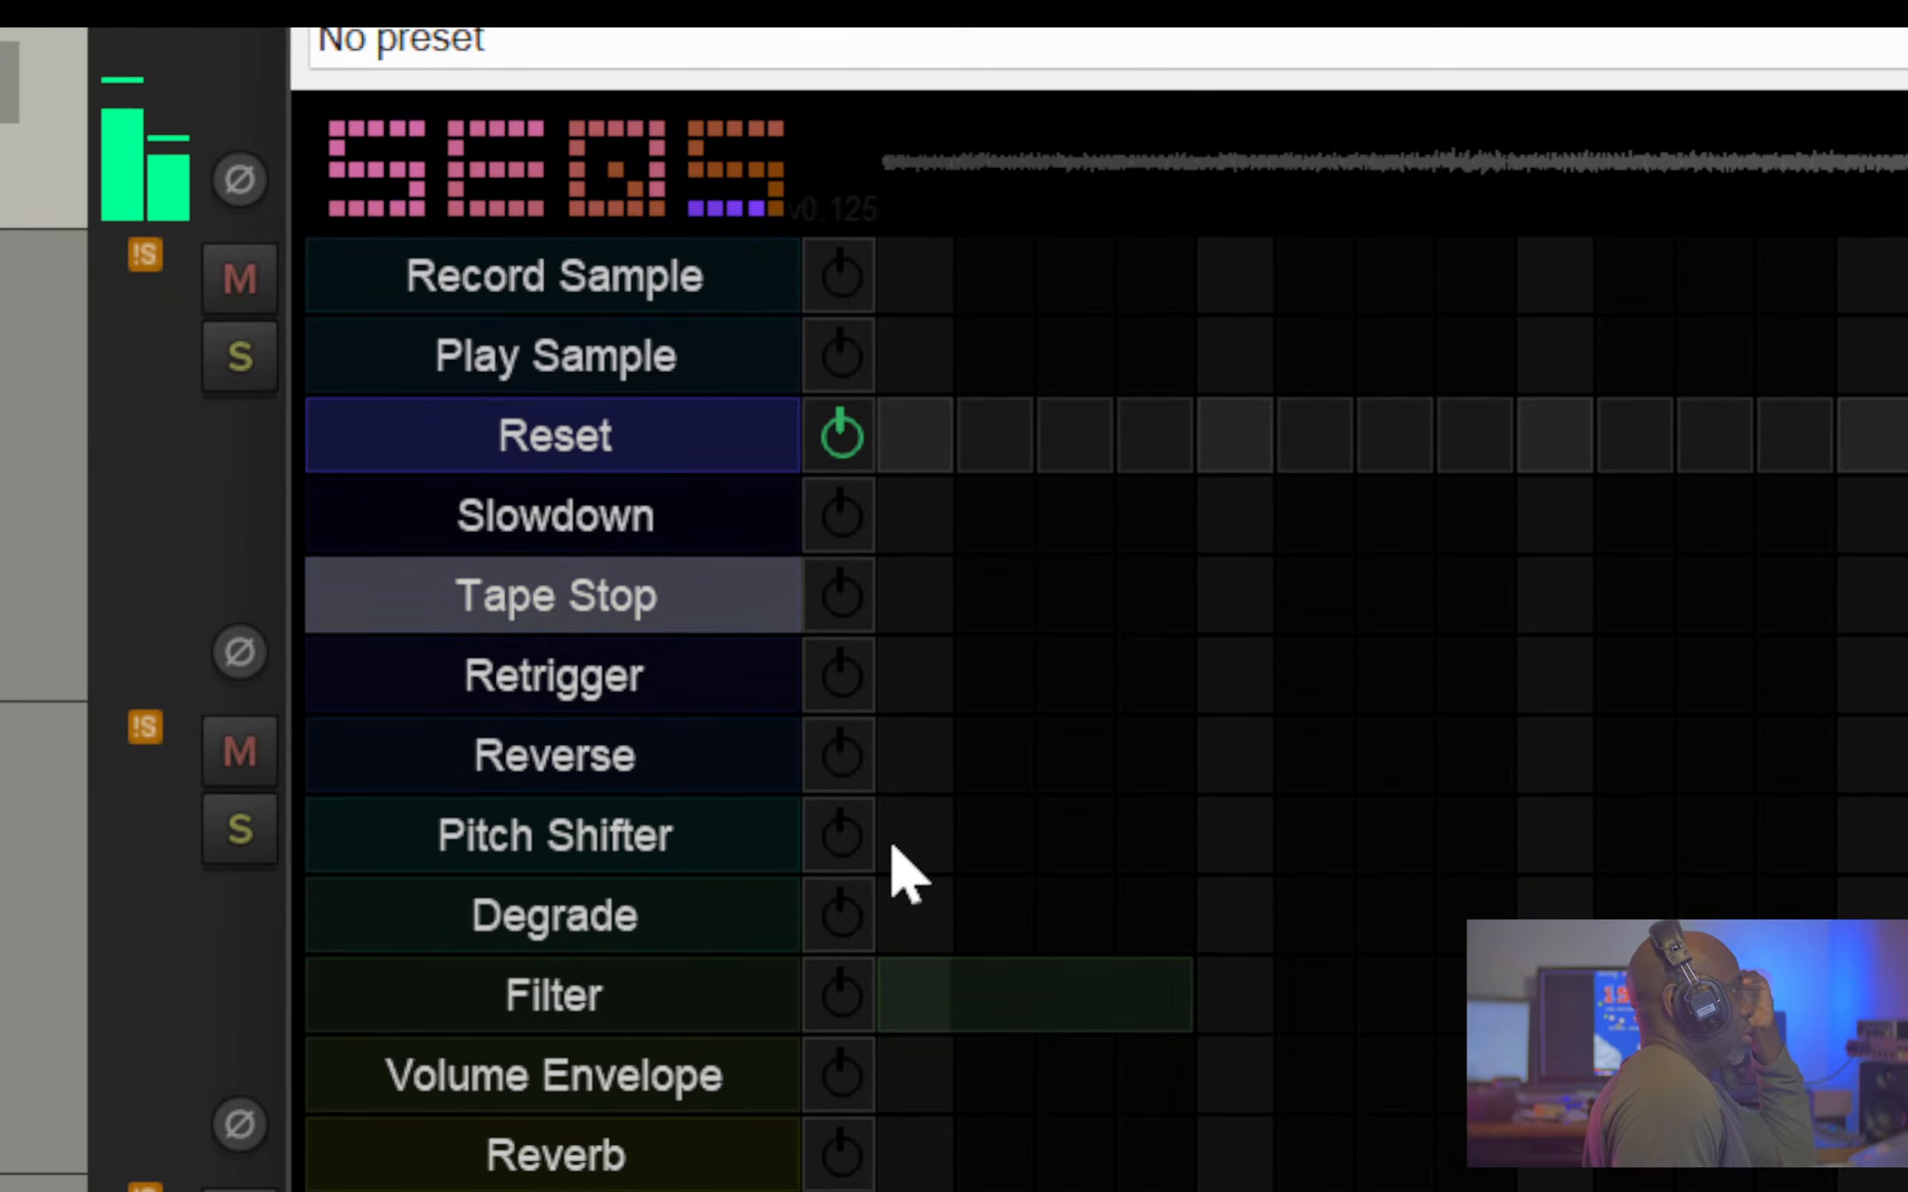
left_click(836, 1010)
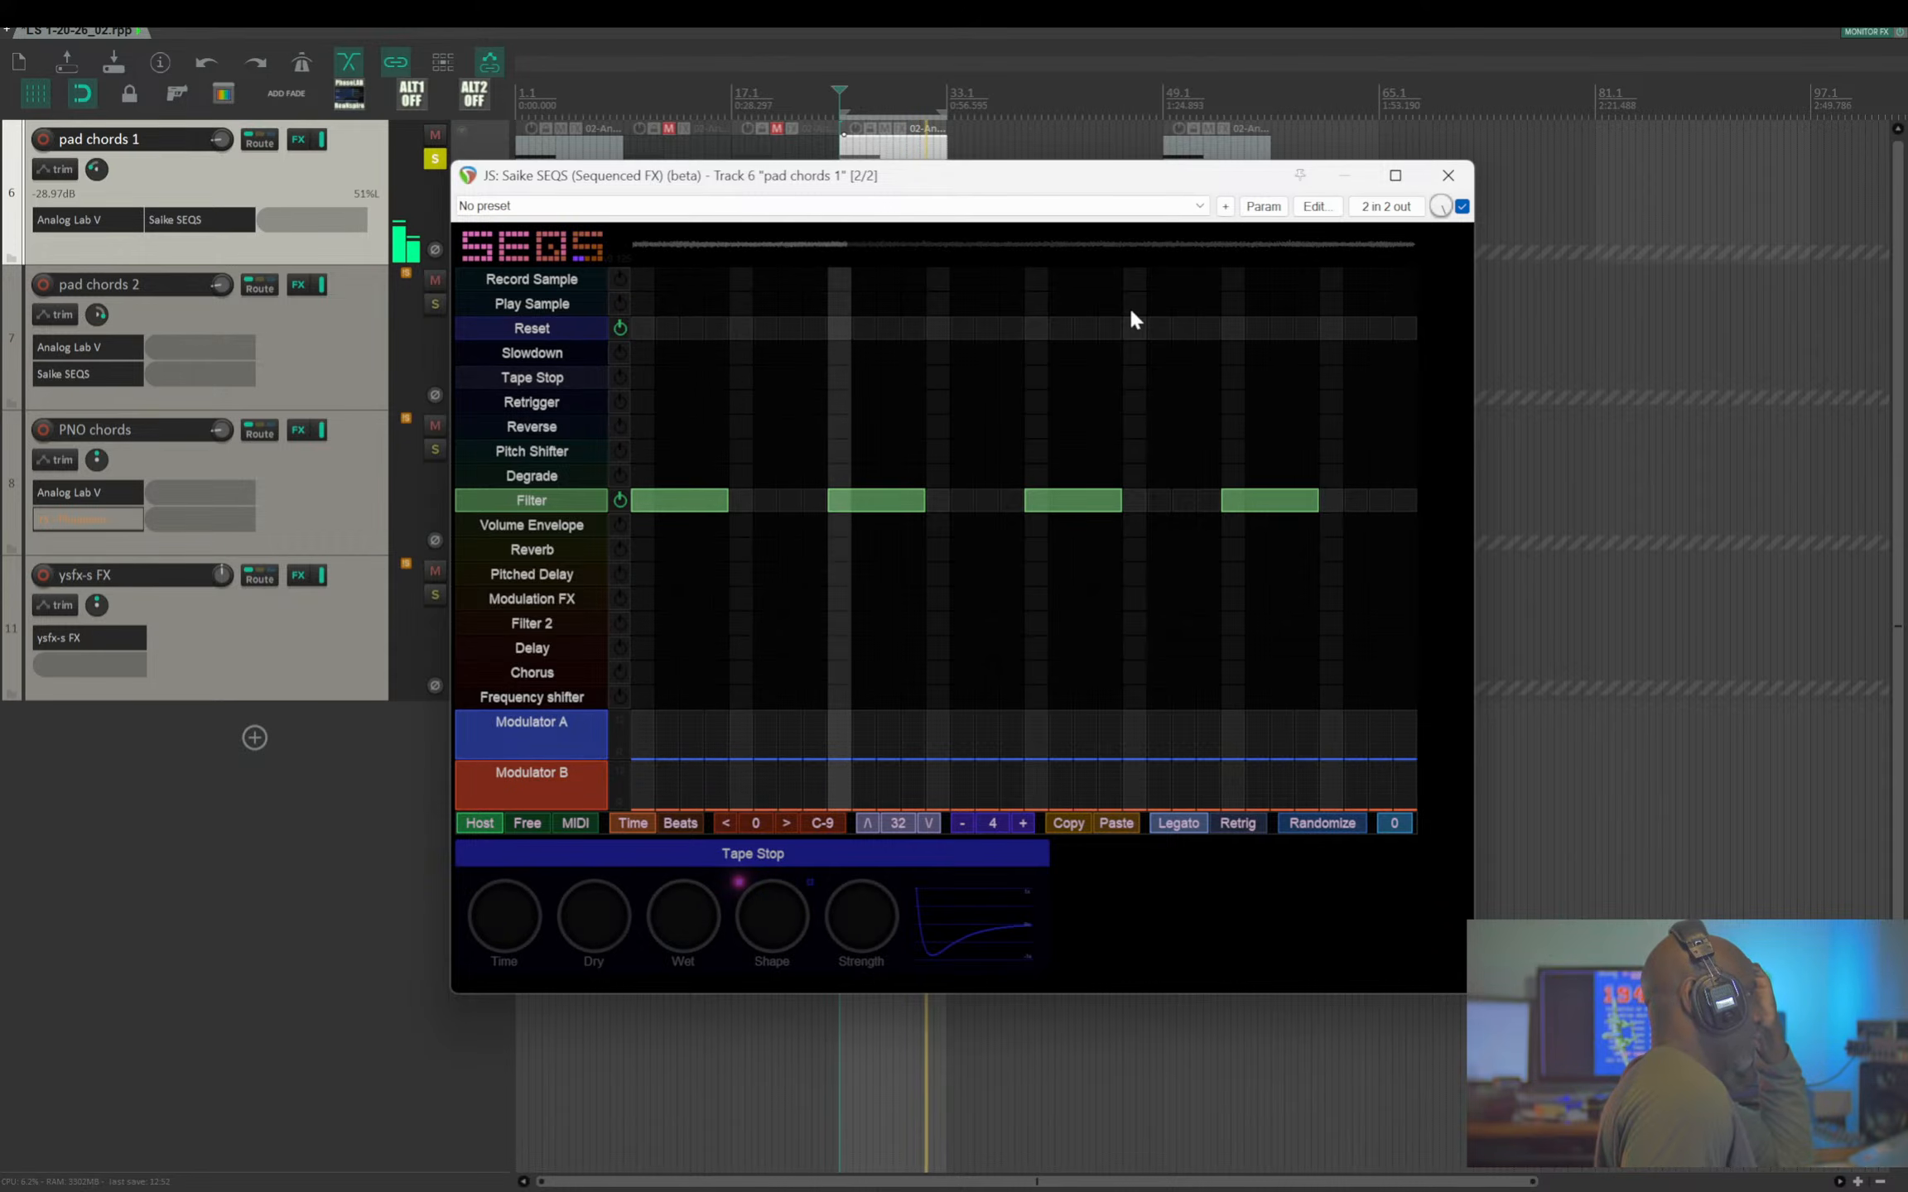
left_click(1448, 176)
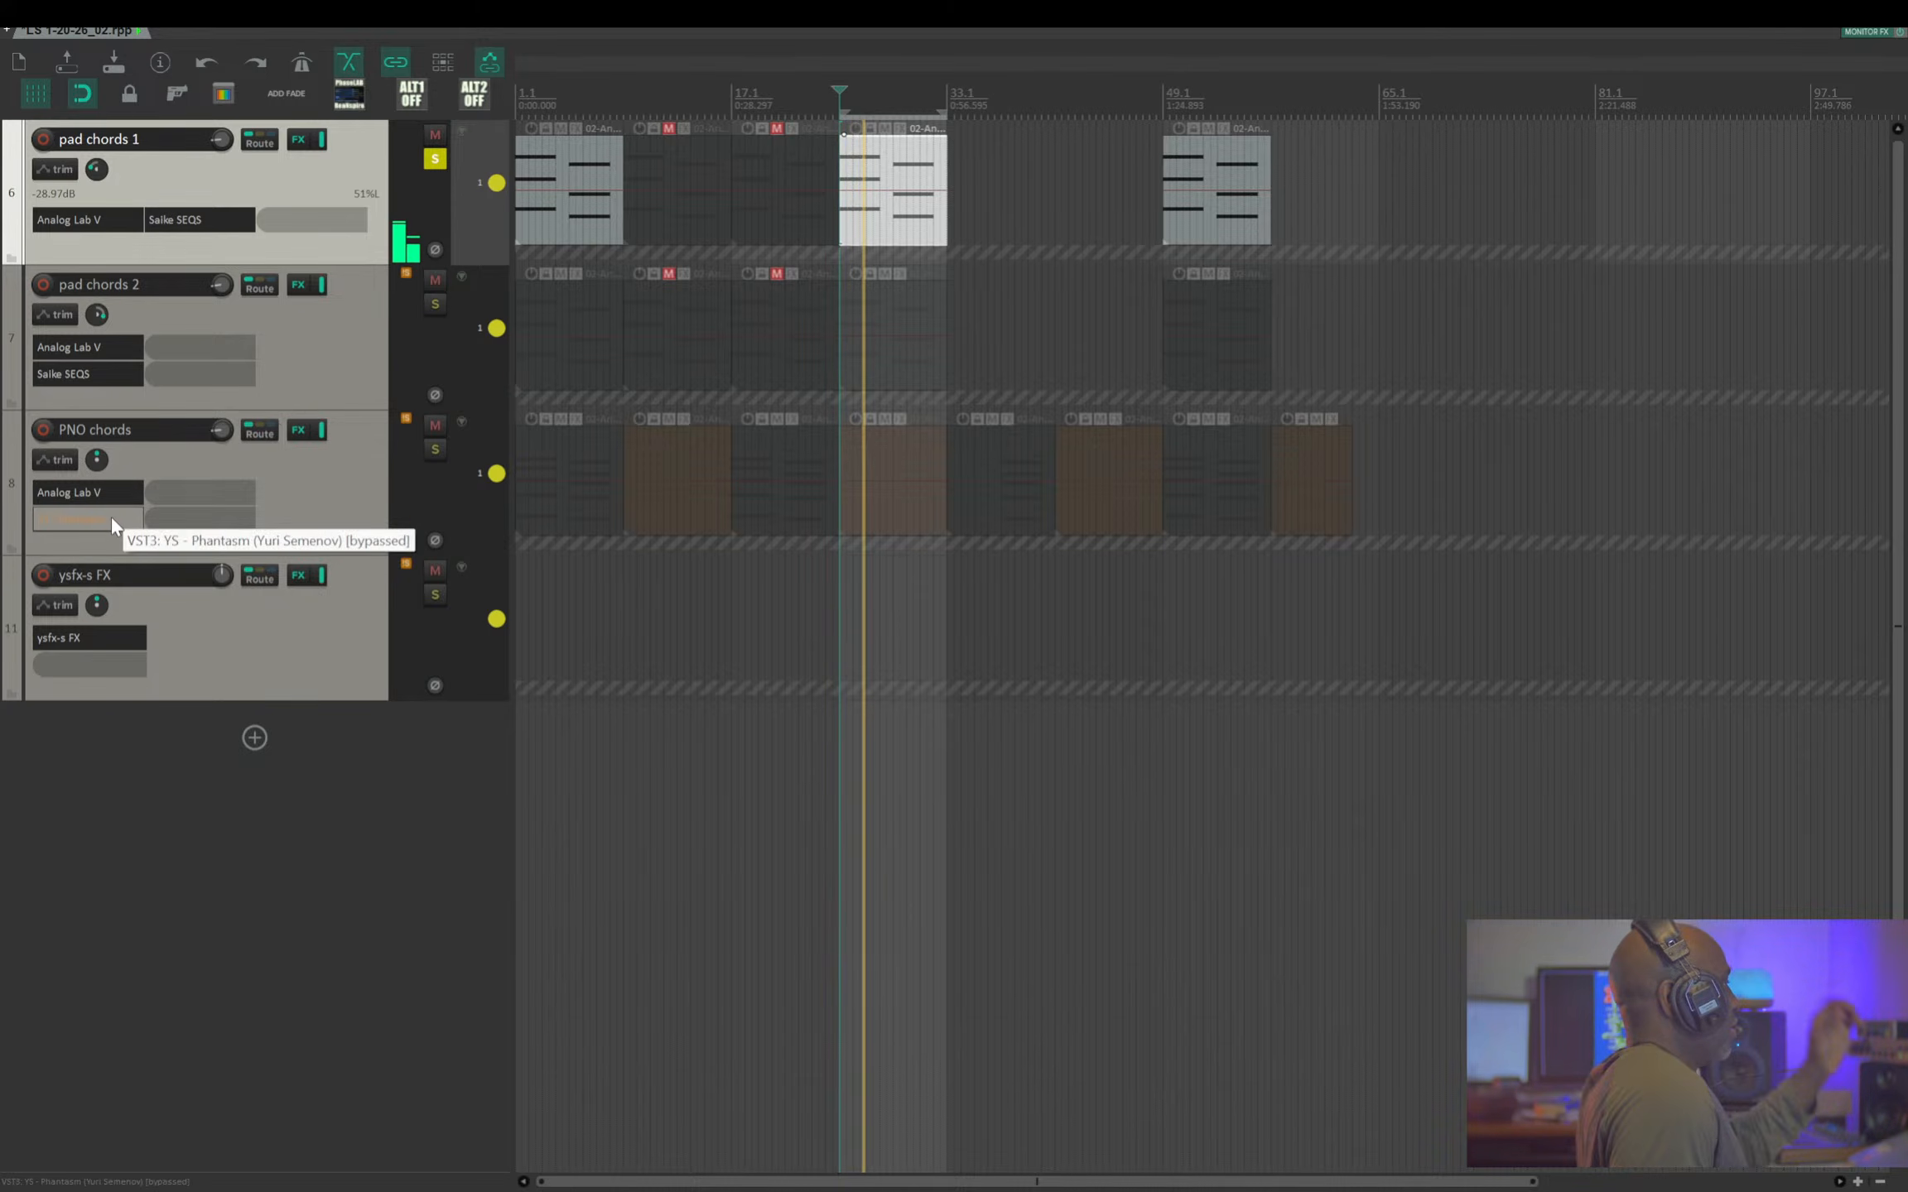
- Solo the PNO chords track instead of pad chords 1 and select it
left_click(435, 449)
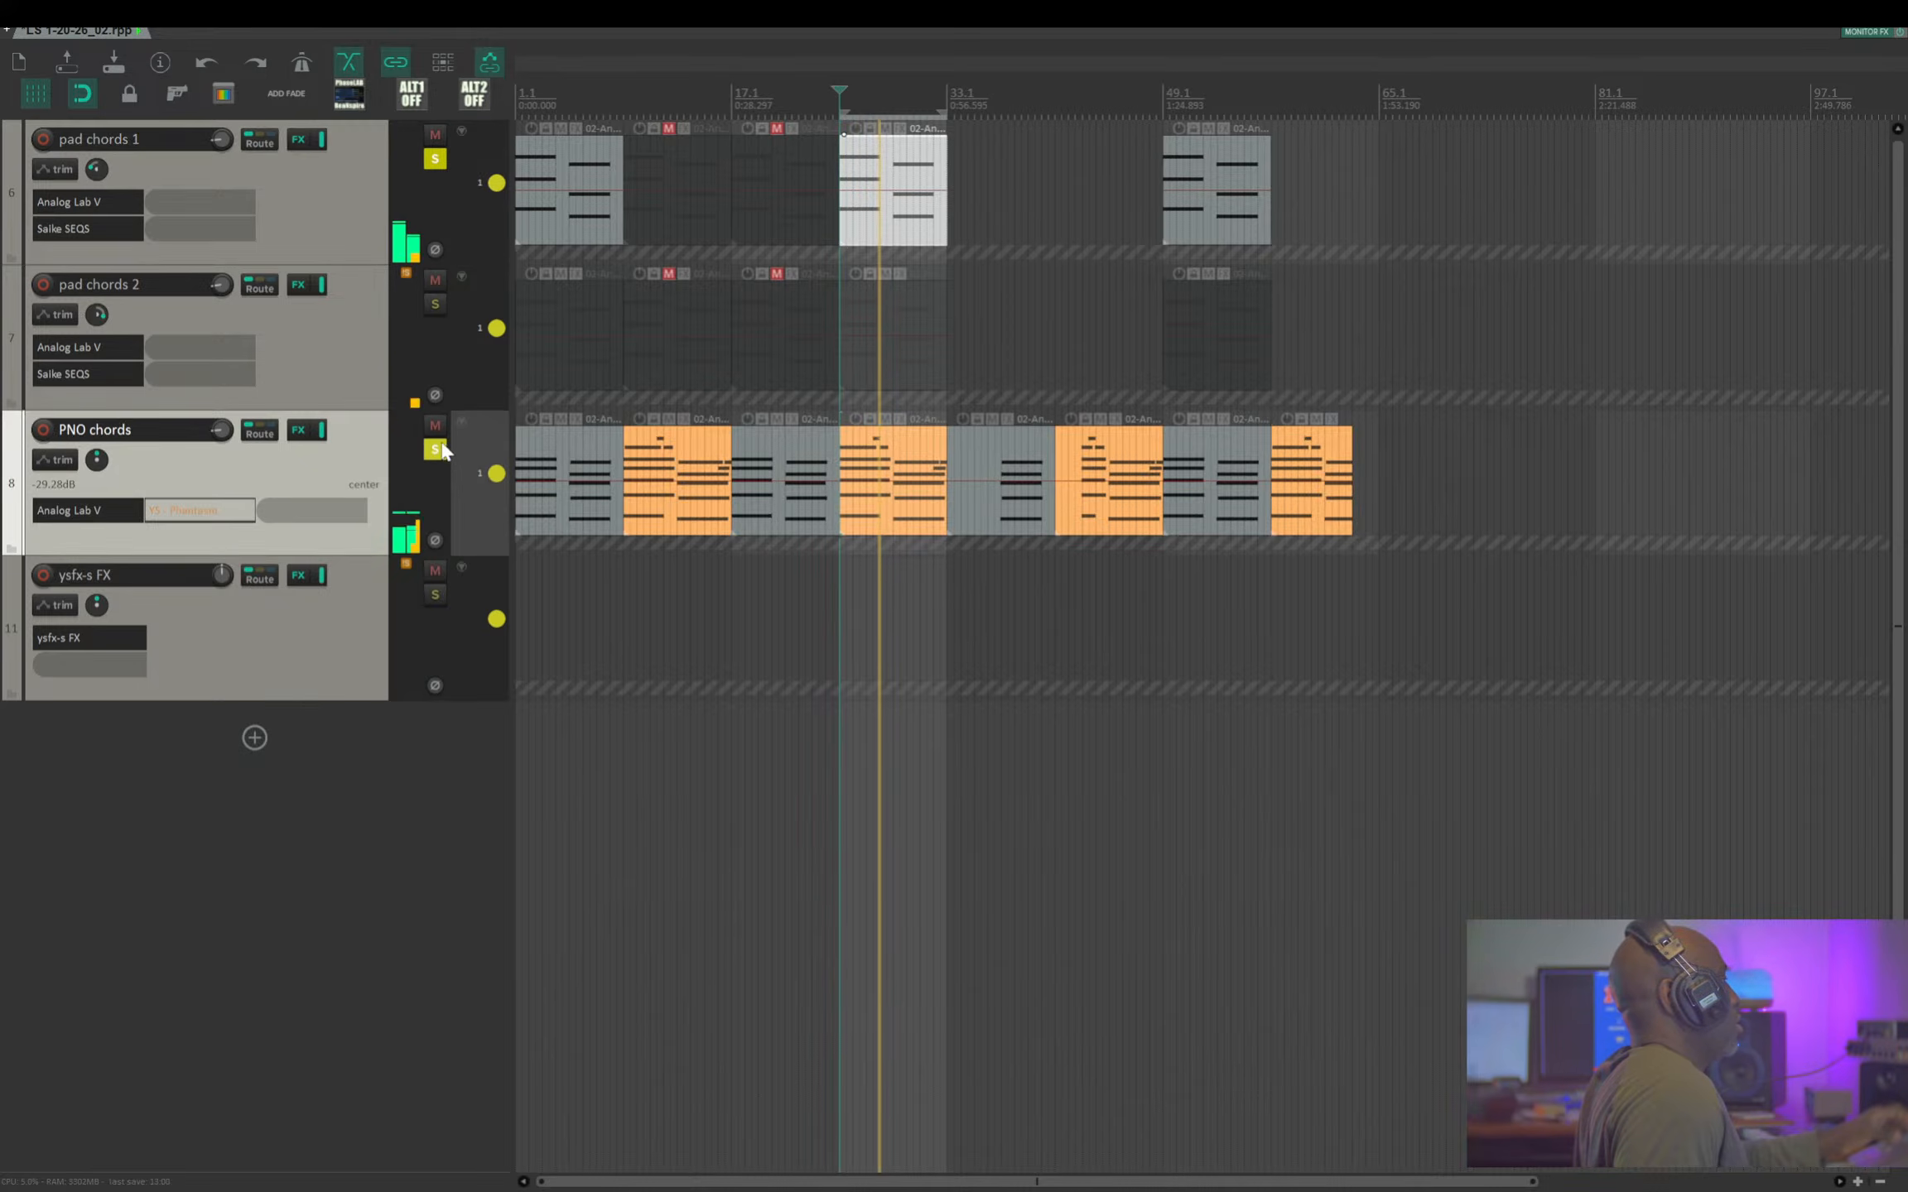
left_click(434, 158)
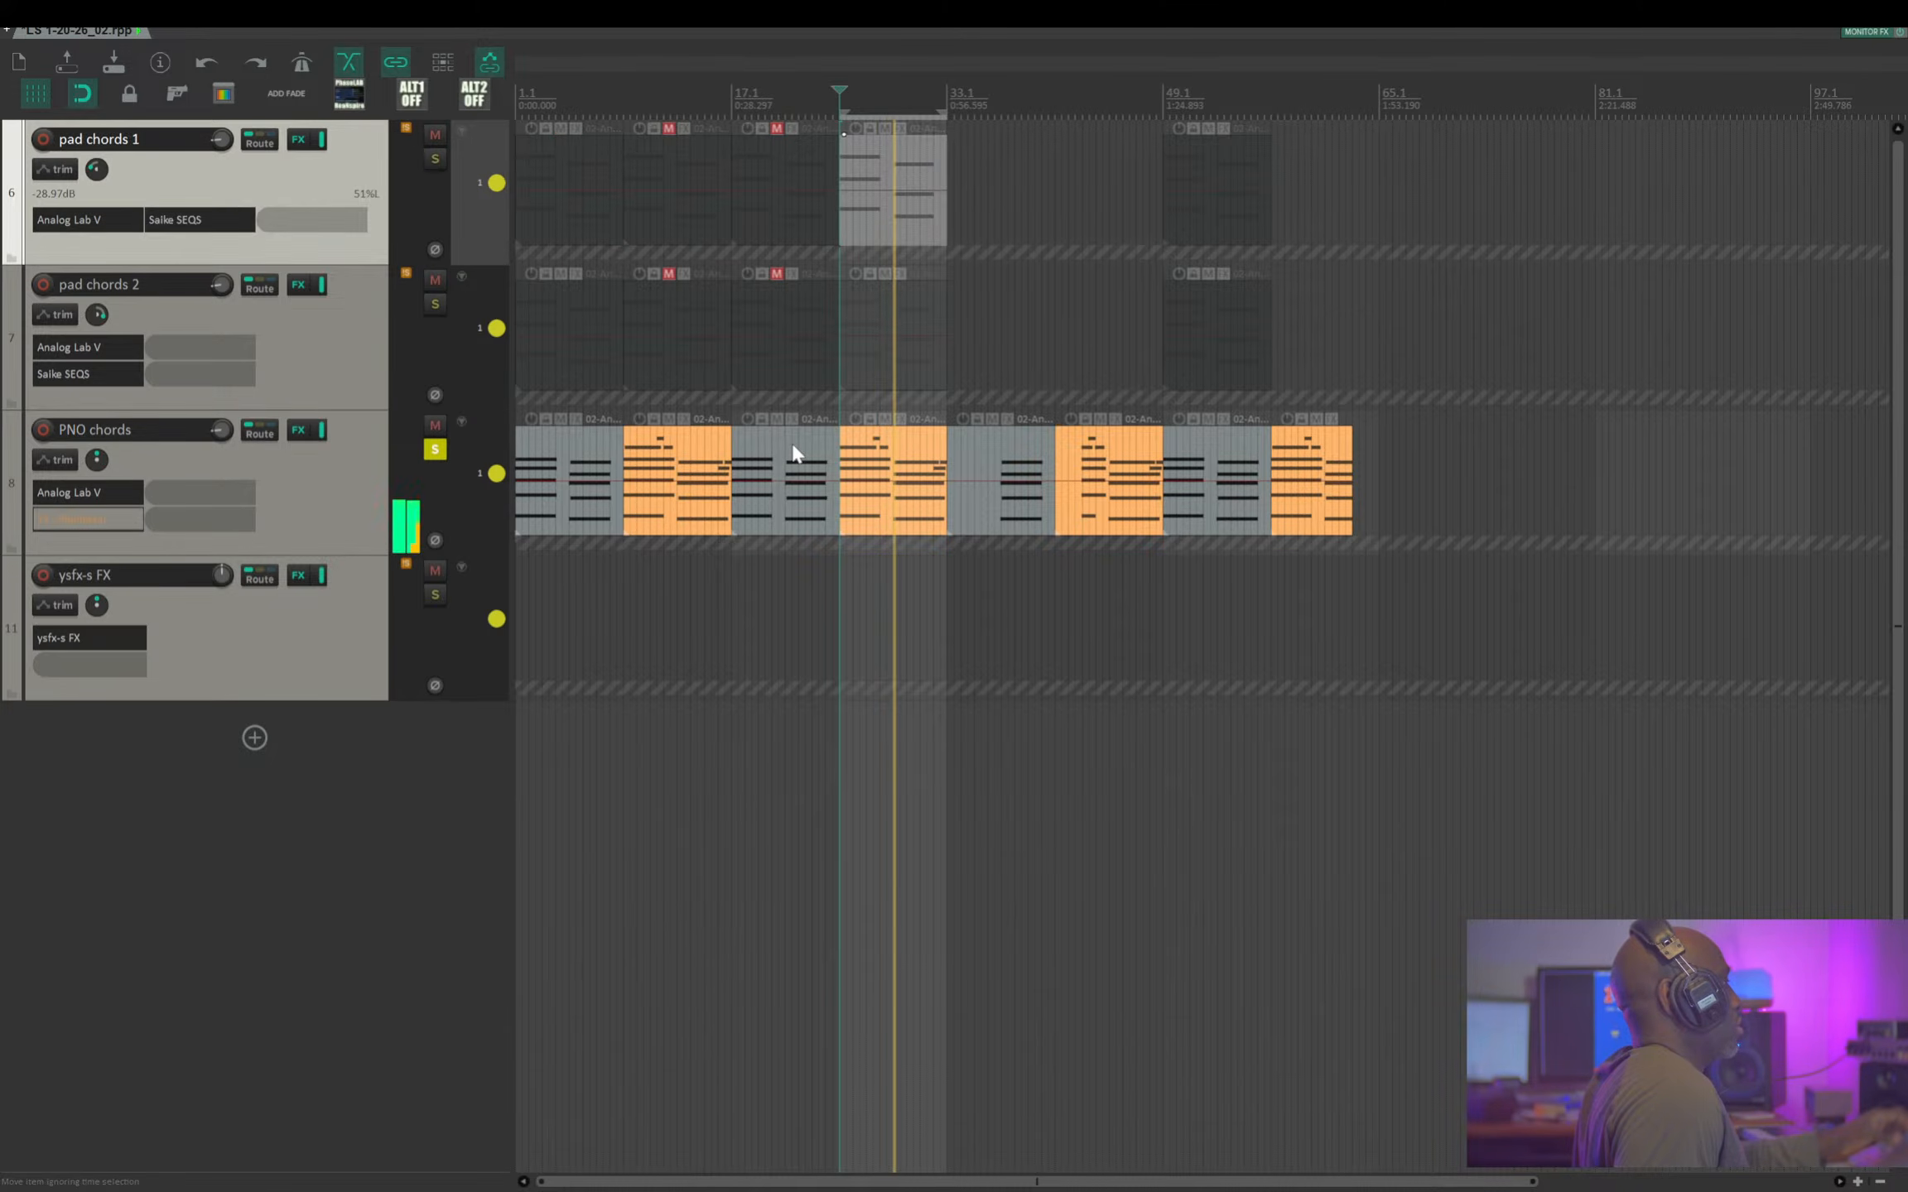
left_click(347, 485)
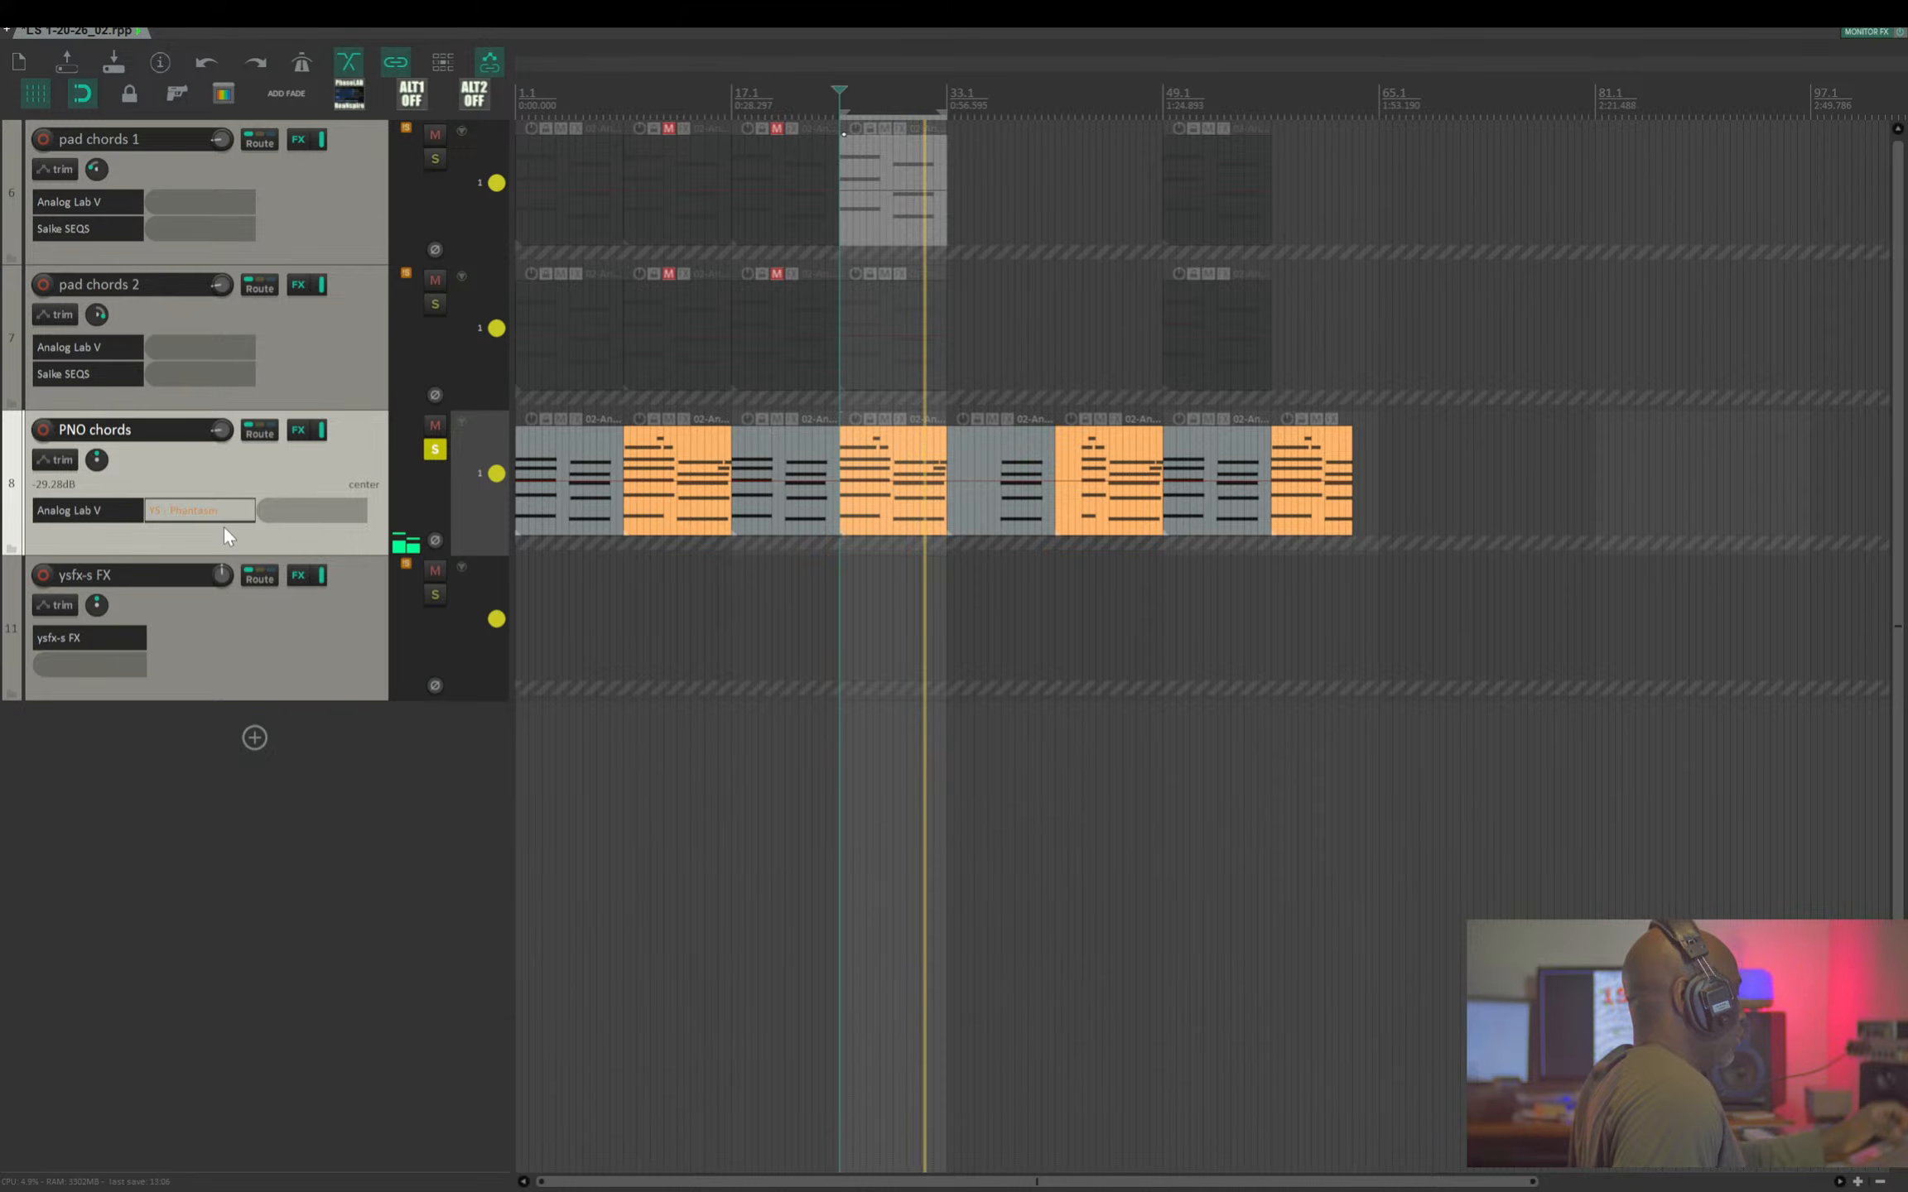
- Open the YS - Phantasm effect on the PNO chords track and take it out of bypass
scroll(280, 515, "up", 3)
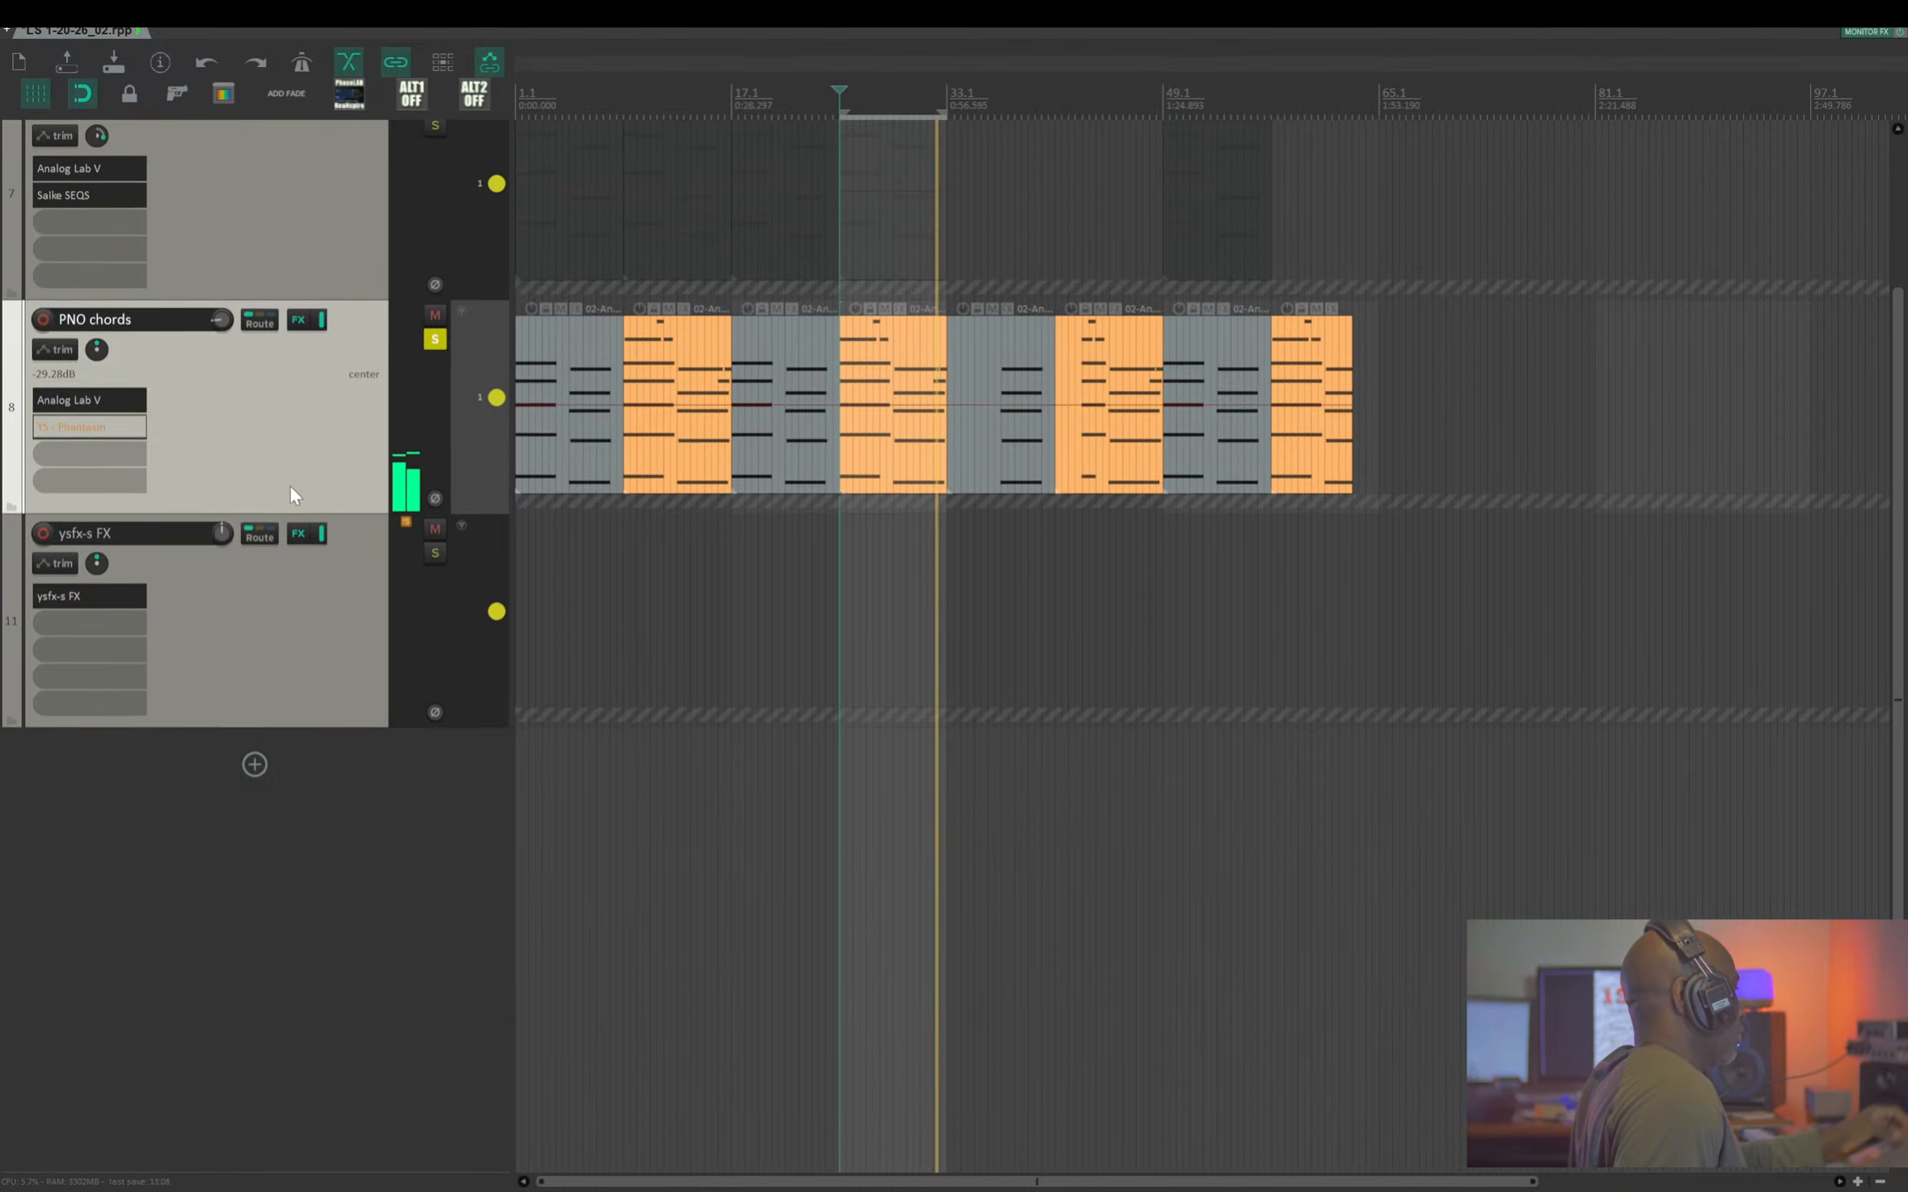
left_click(79, 424)
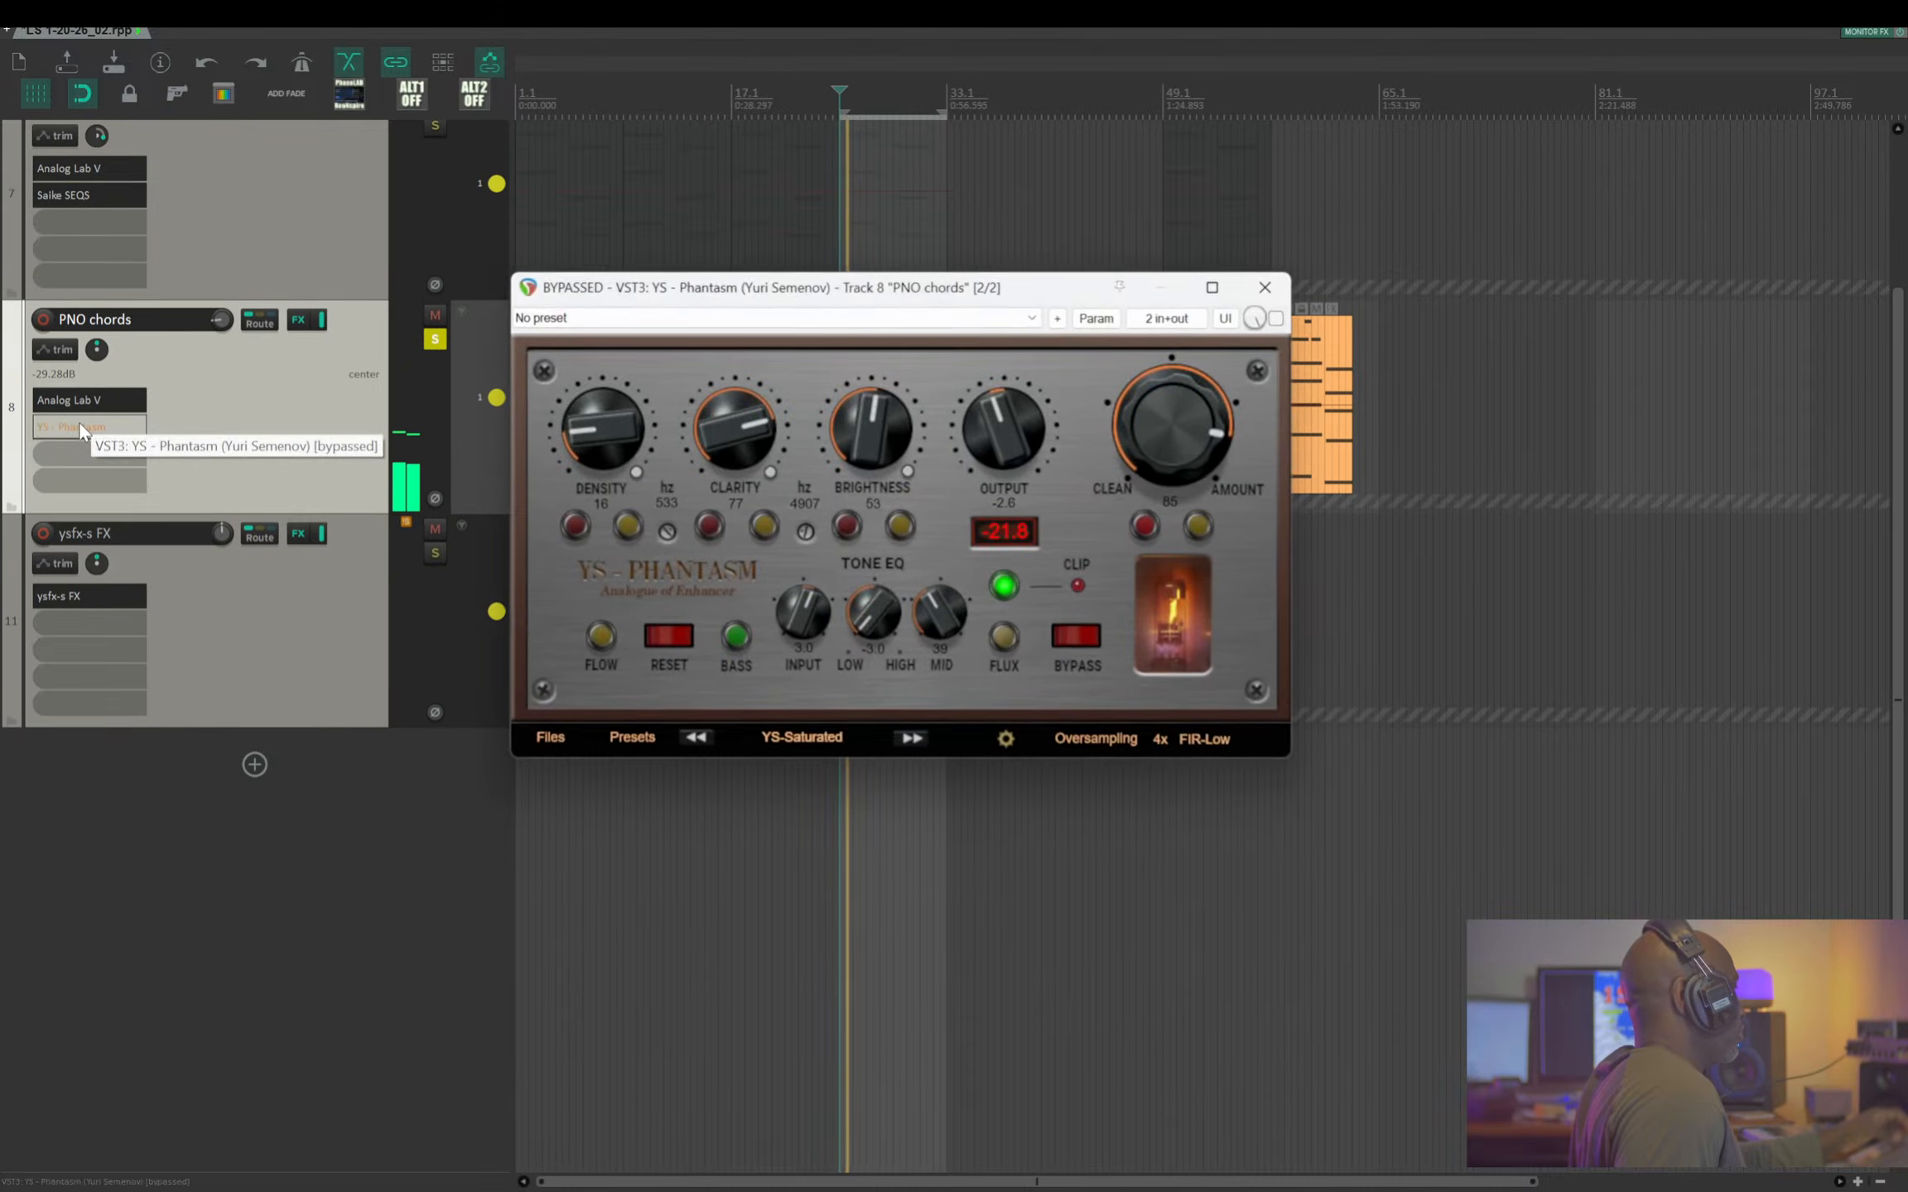
left_click(1275, 318)
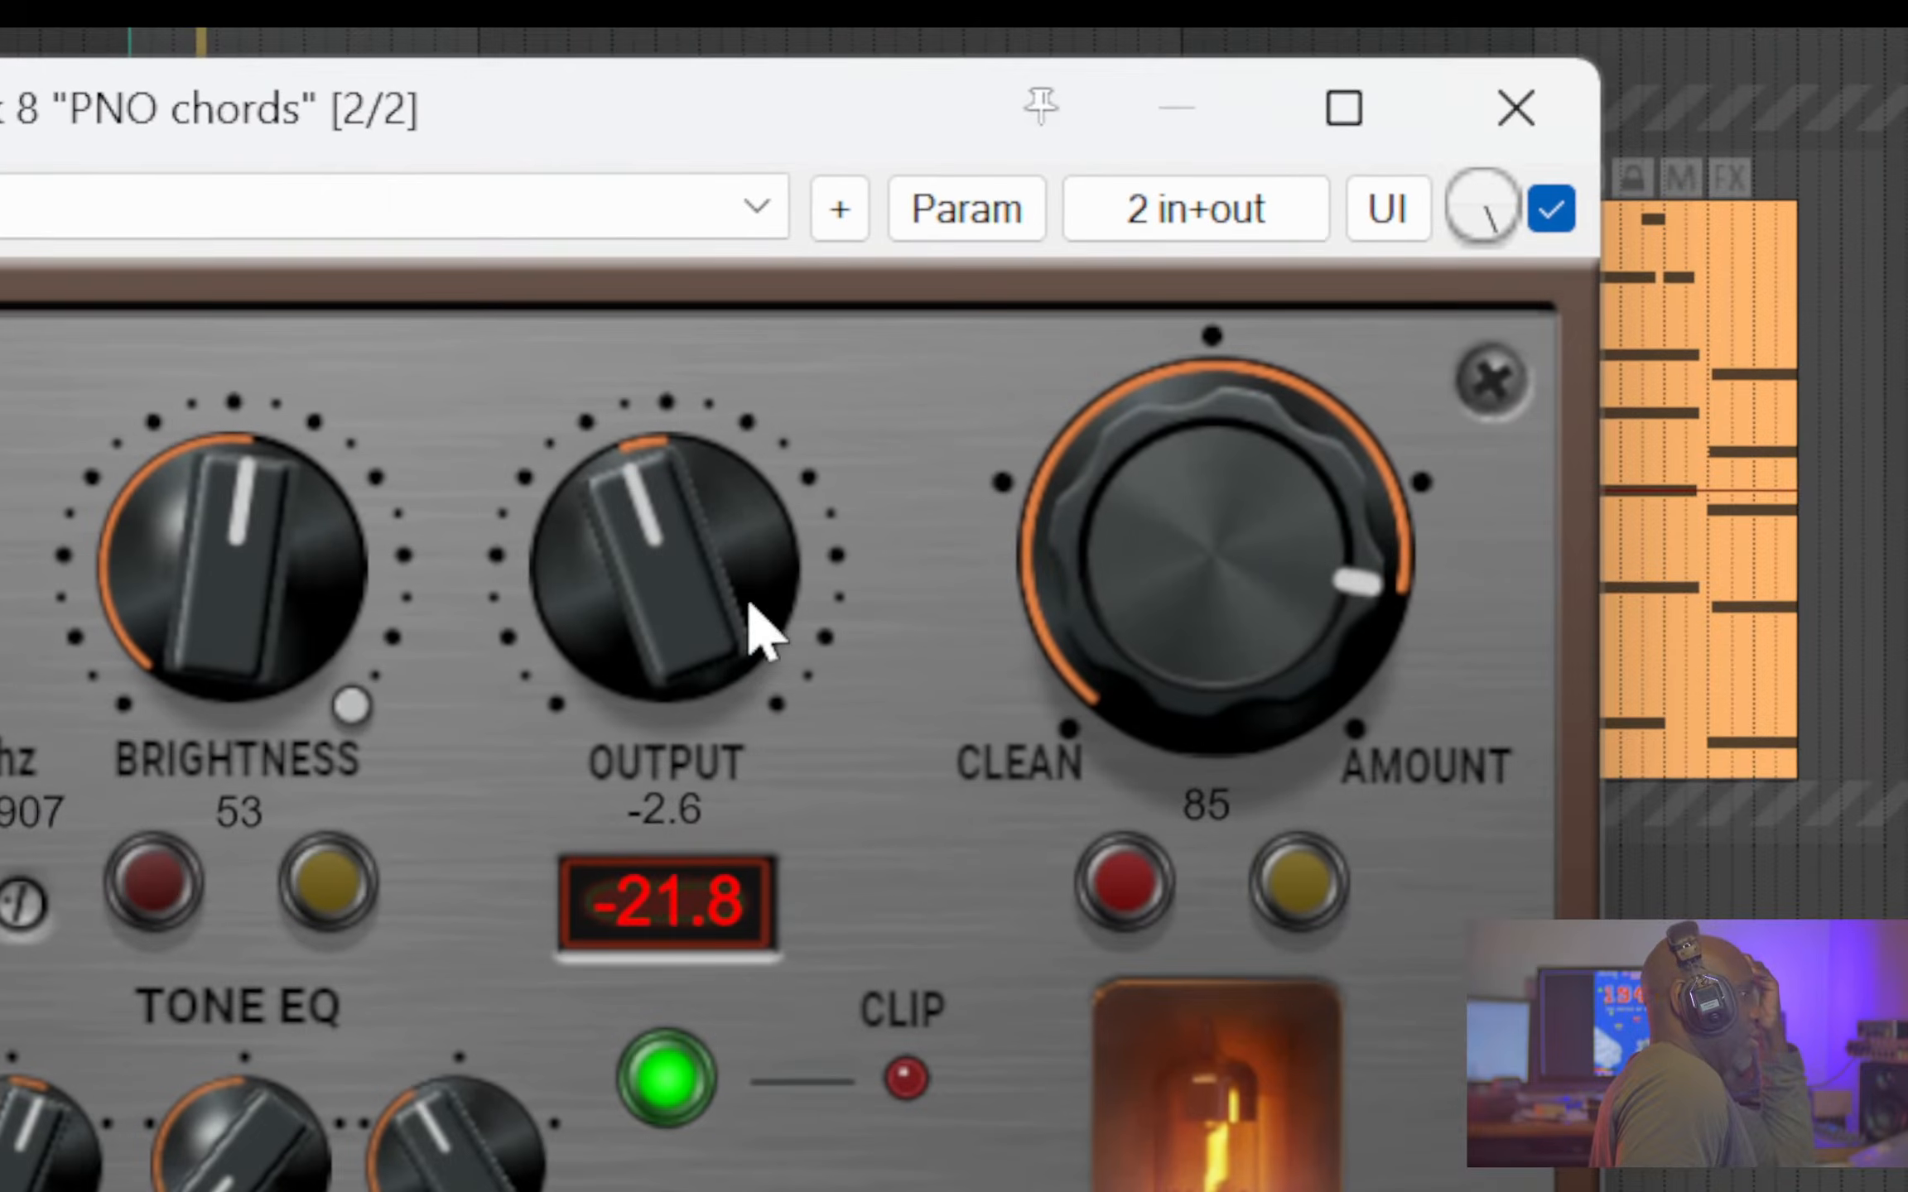
- Try different Amount settings in Phantasm, including 78, and set the Density frequency to 451 Hz
left_click_drag(1250, 576, 1227, 616)
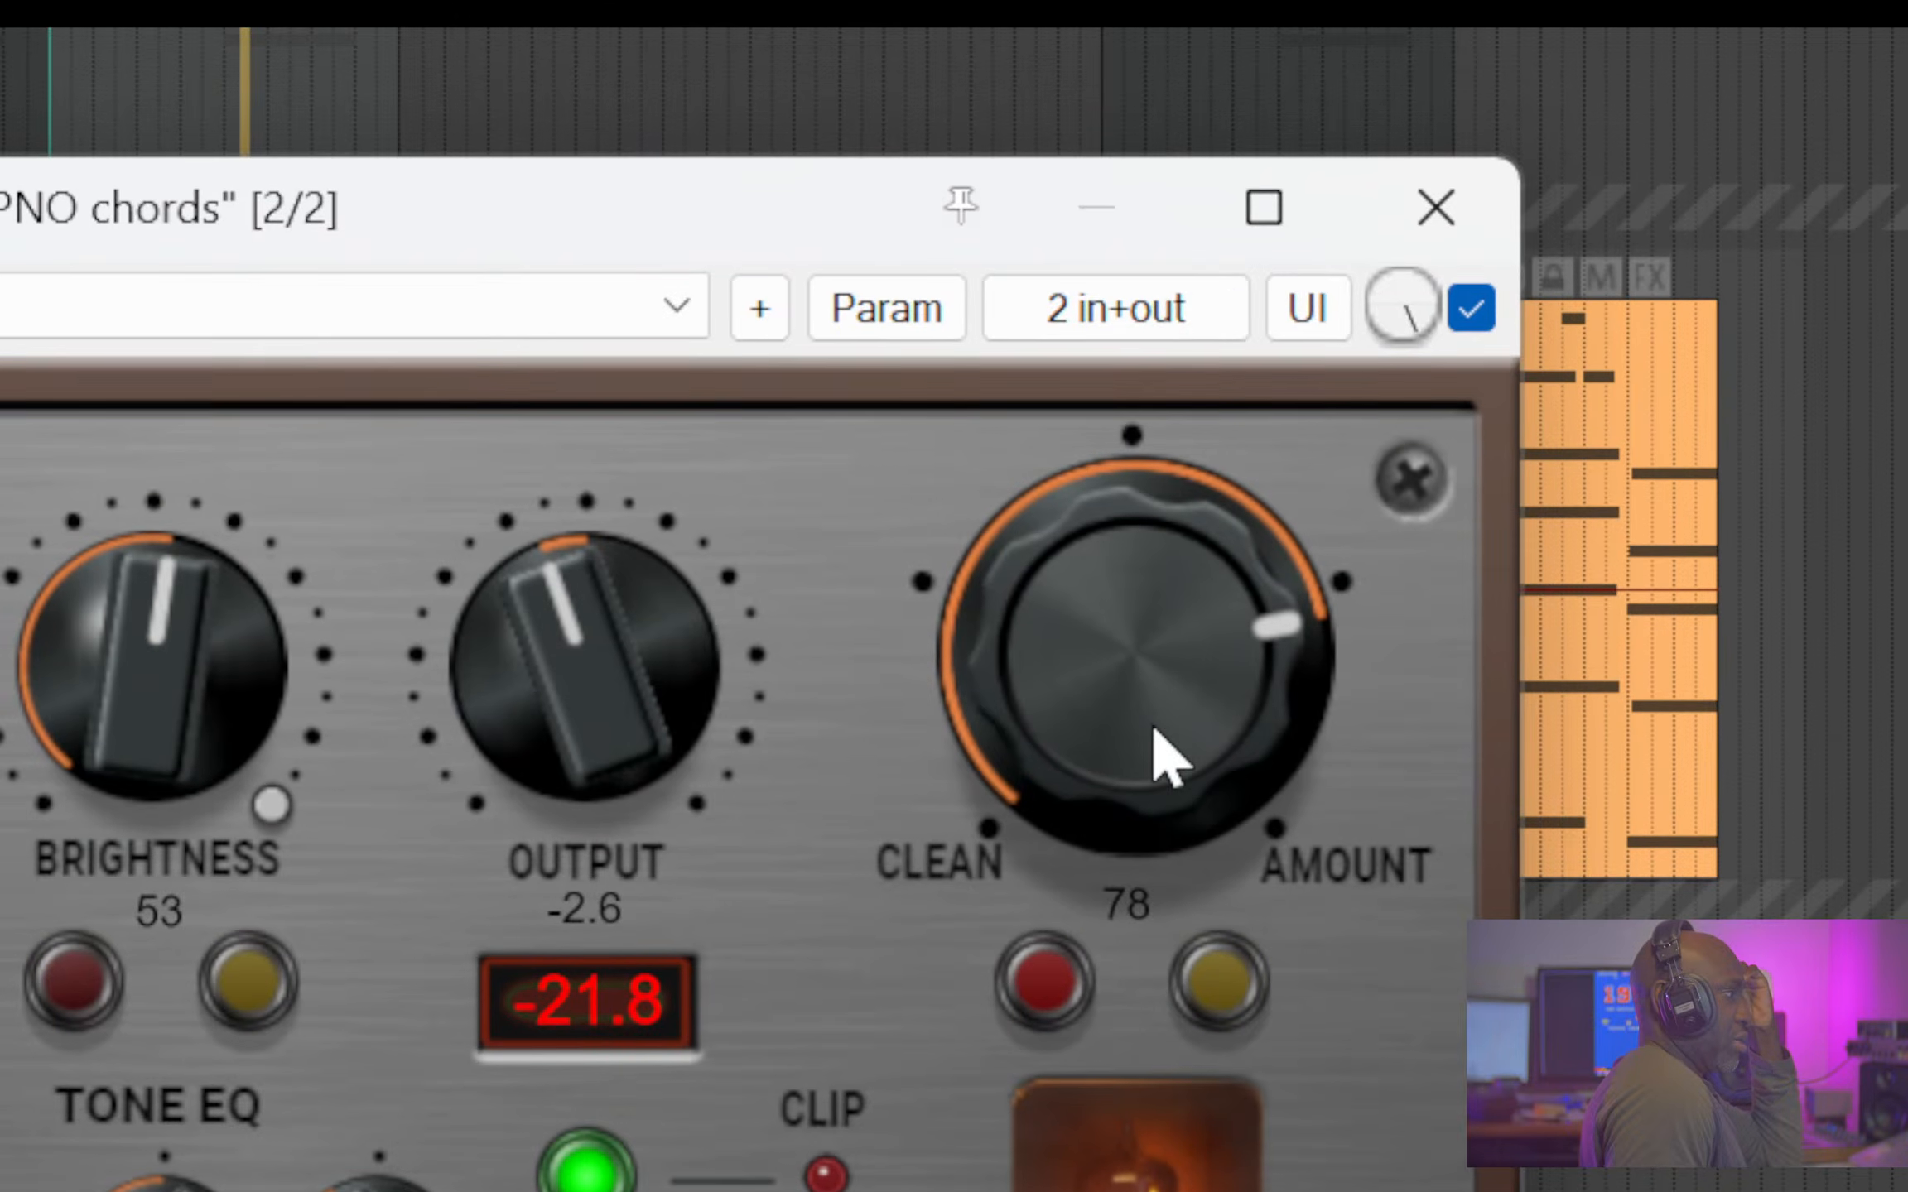
left_click_drag(1088, 626, 1113, 1168)
left_click_drag(975, 675, 885, 529)
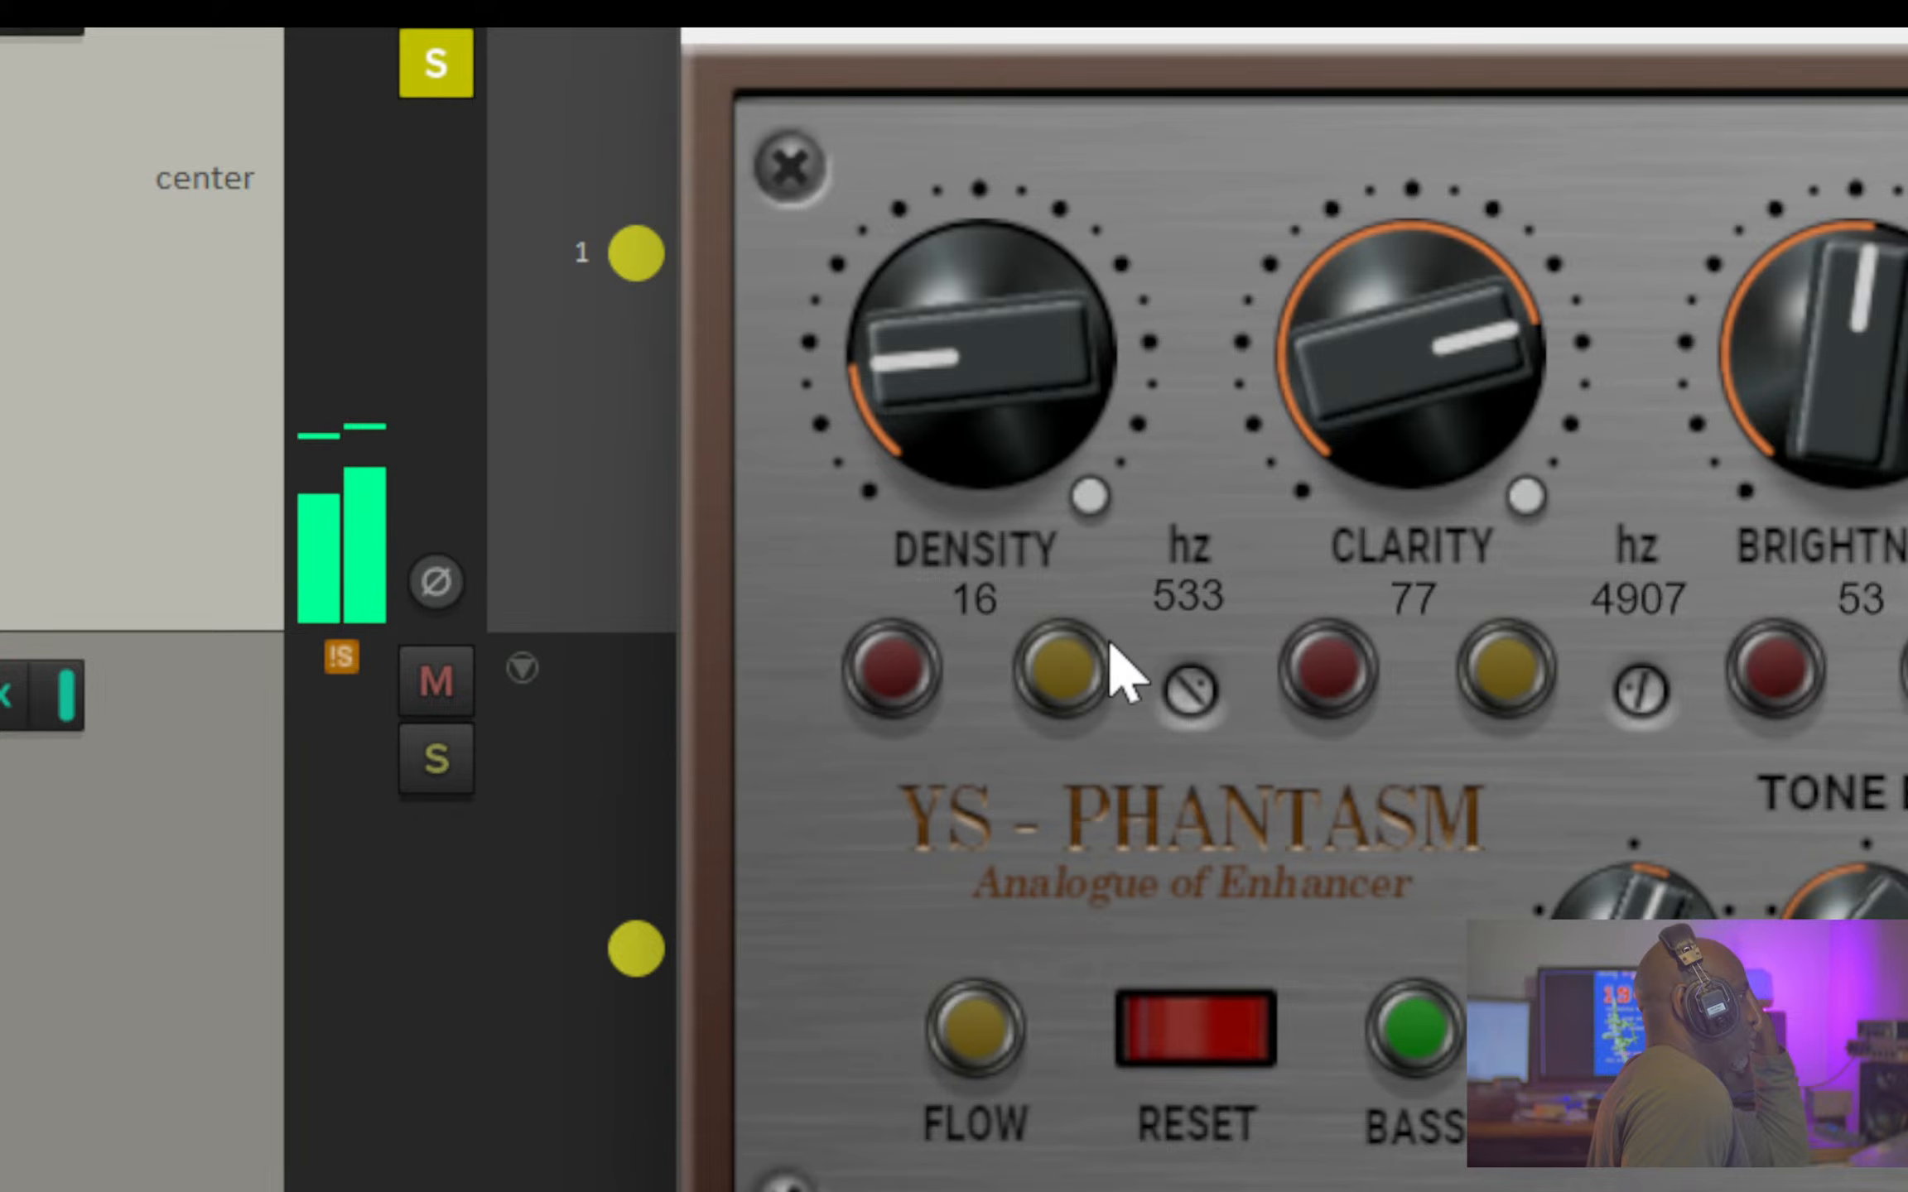
left_click_drag(1184, 685, 1163, 499)
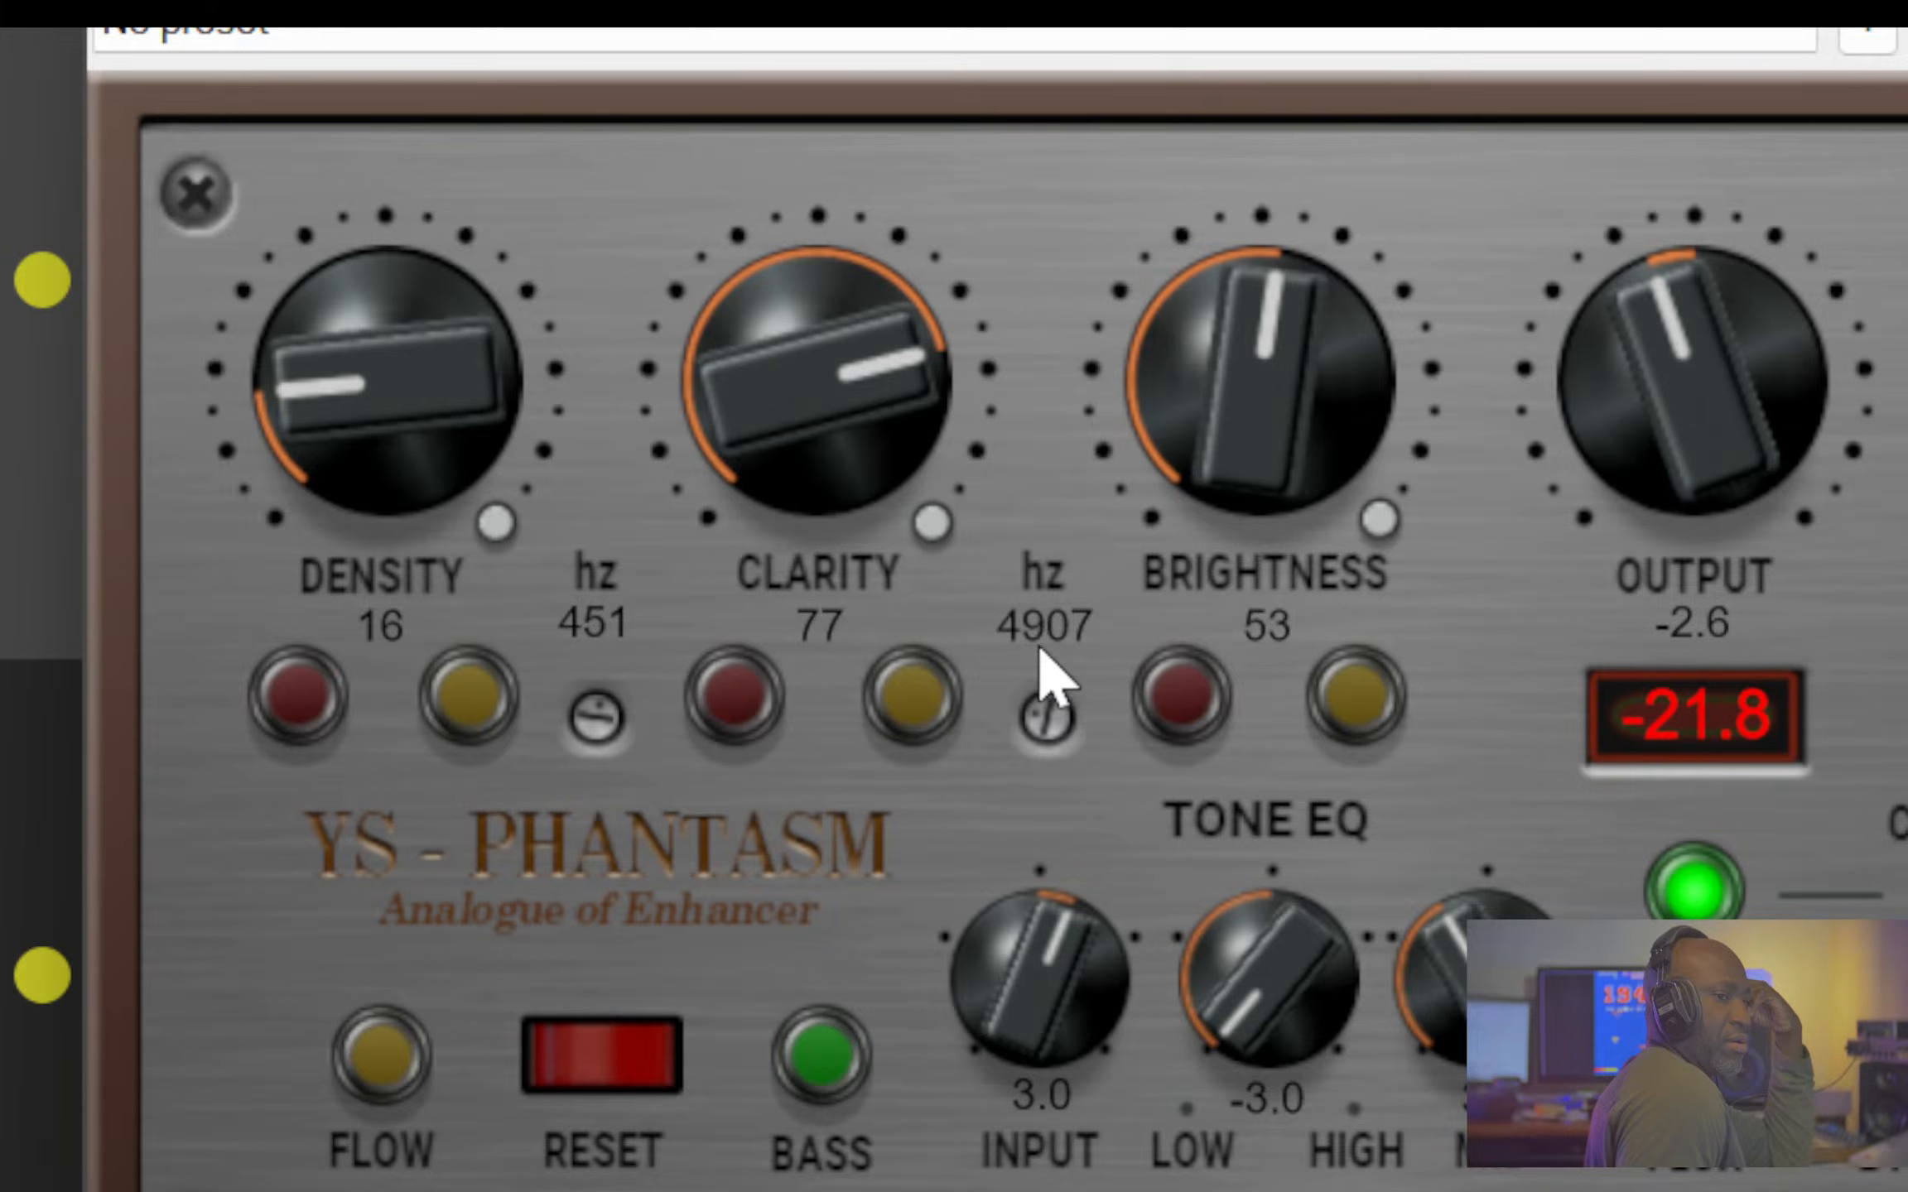
- Try the Clarity frequency at 5307 Hz, and try the Density band's mute and solo switches
left_click_drag(1054, 722, 979, 653)
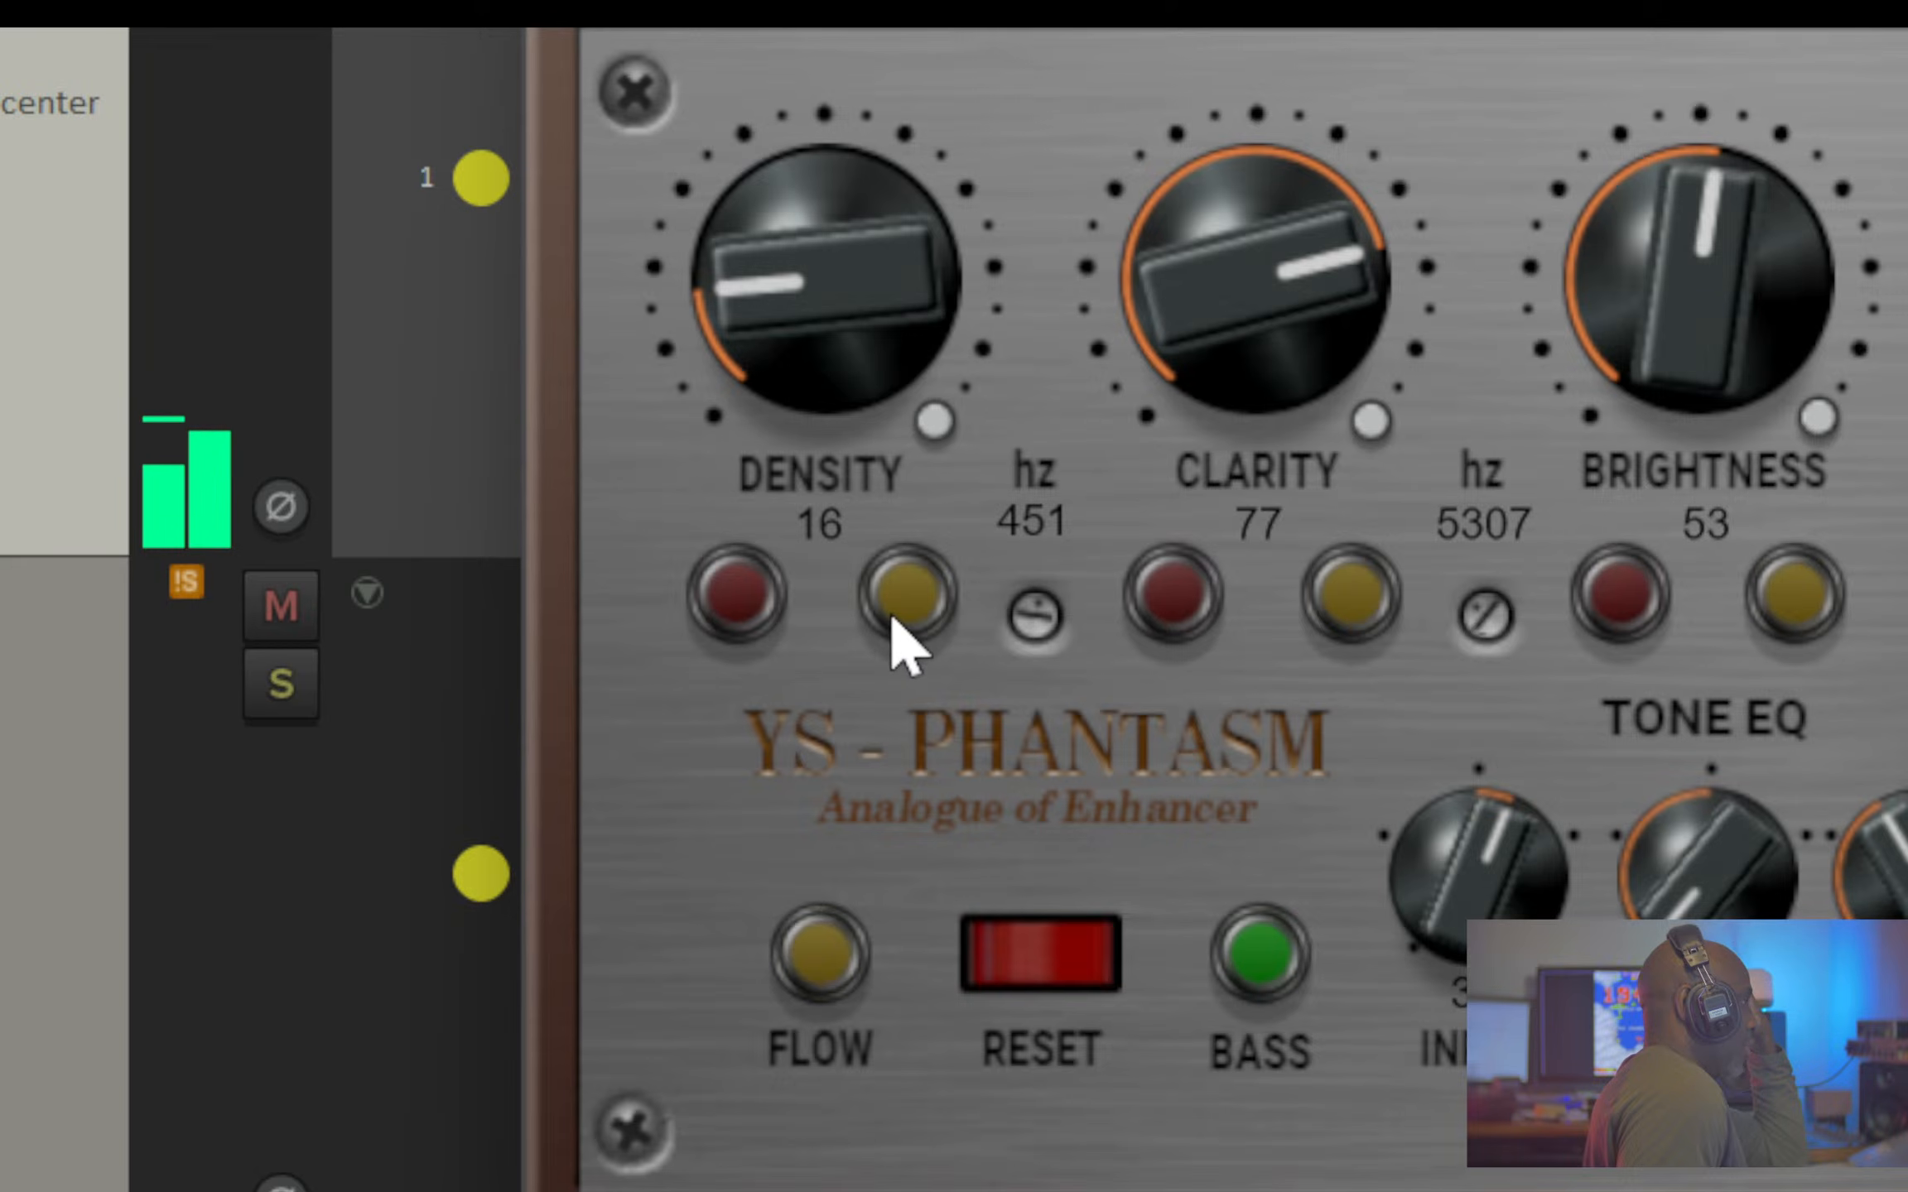
left_click(733, 605)
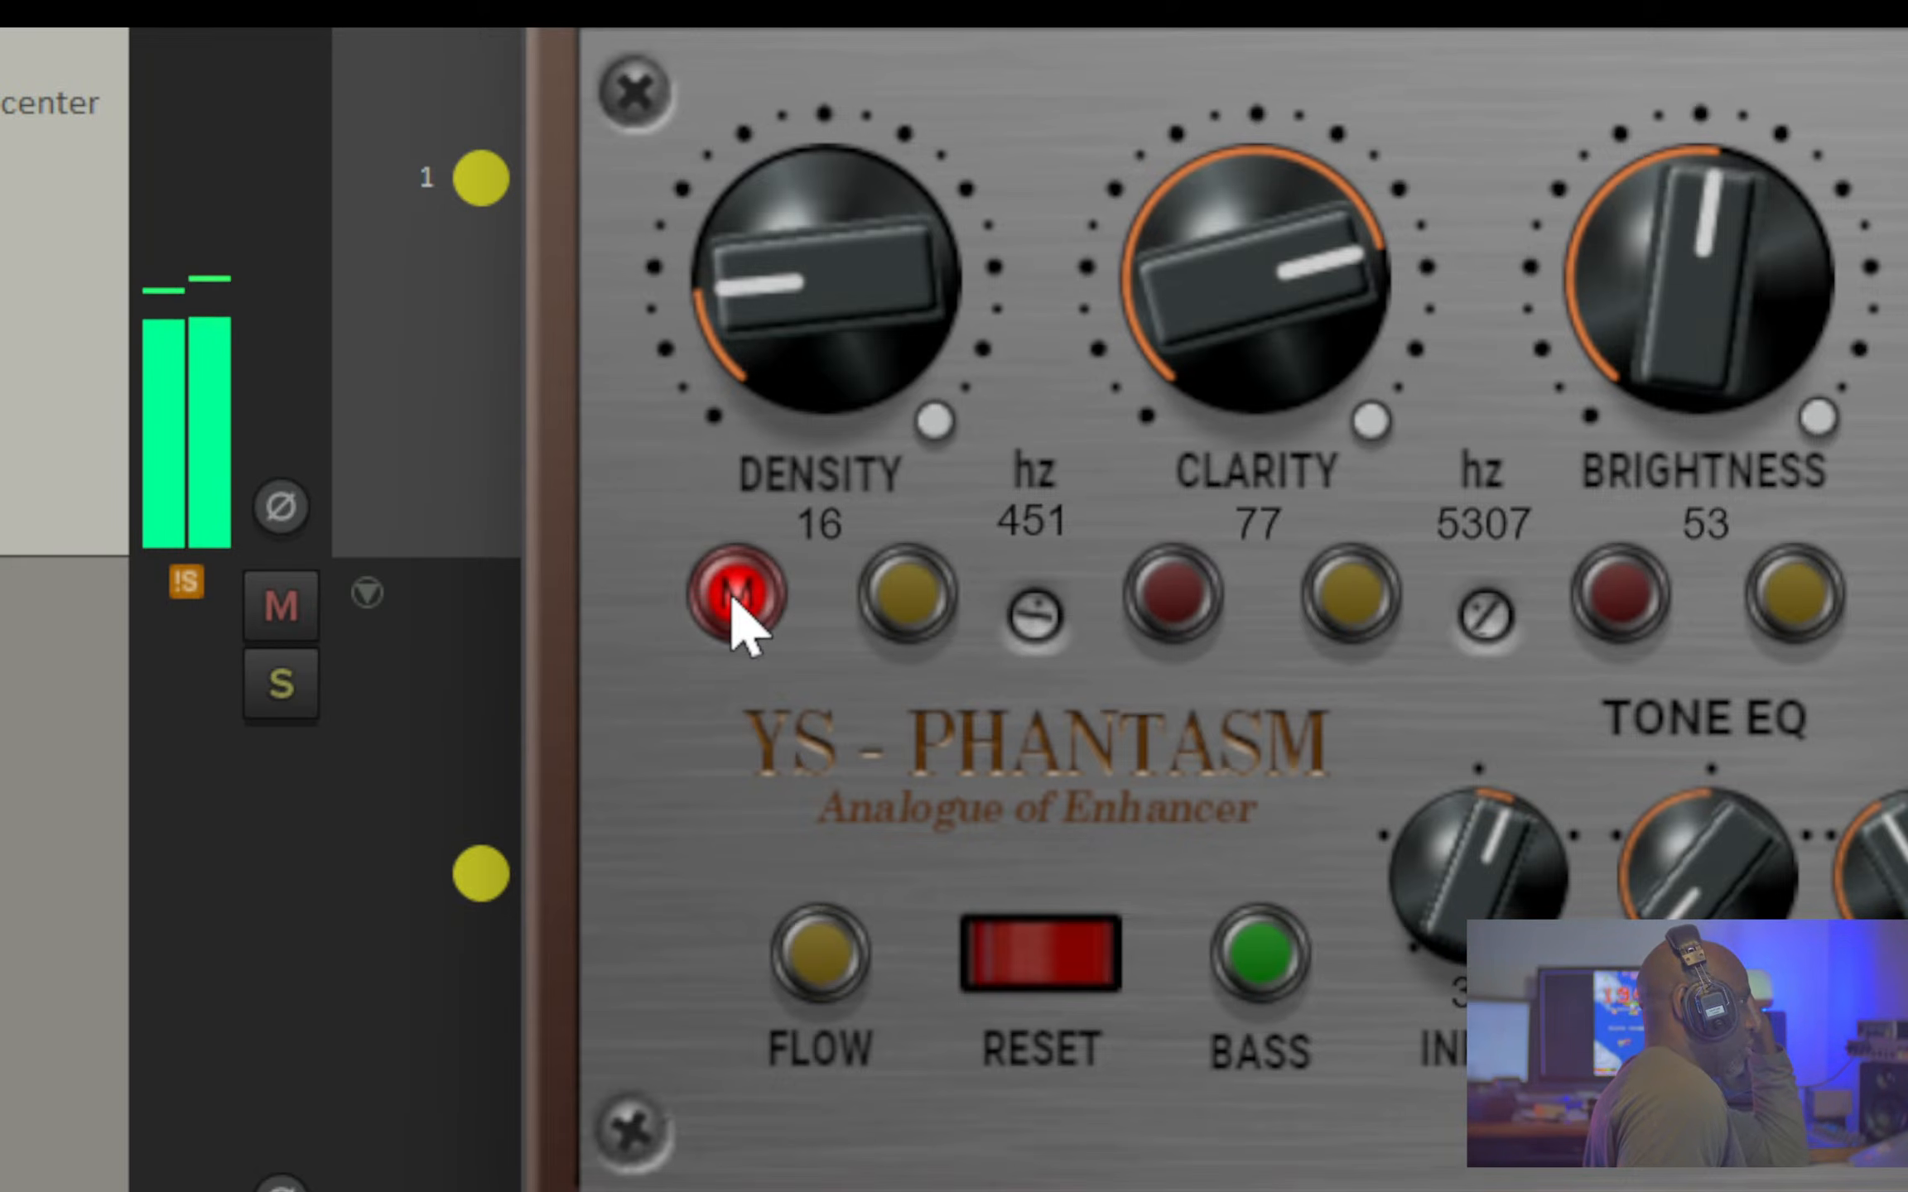
left_click(734, 604)
left_click(902, 613)
left_click(902, 601)
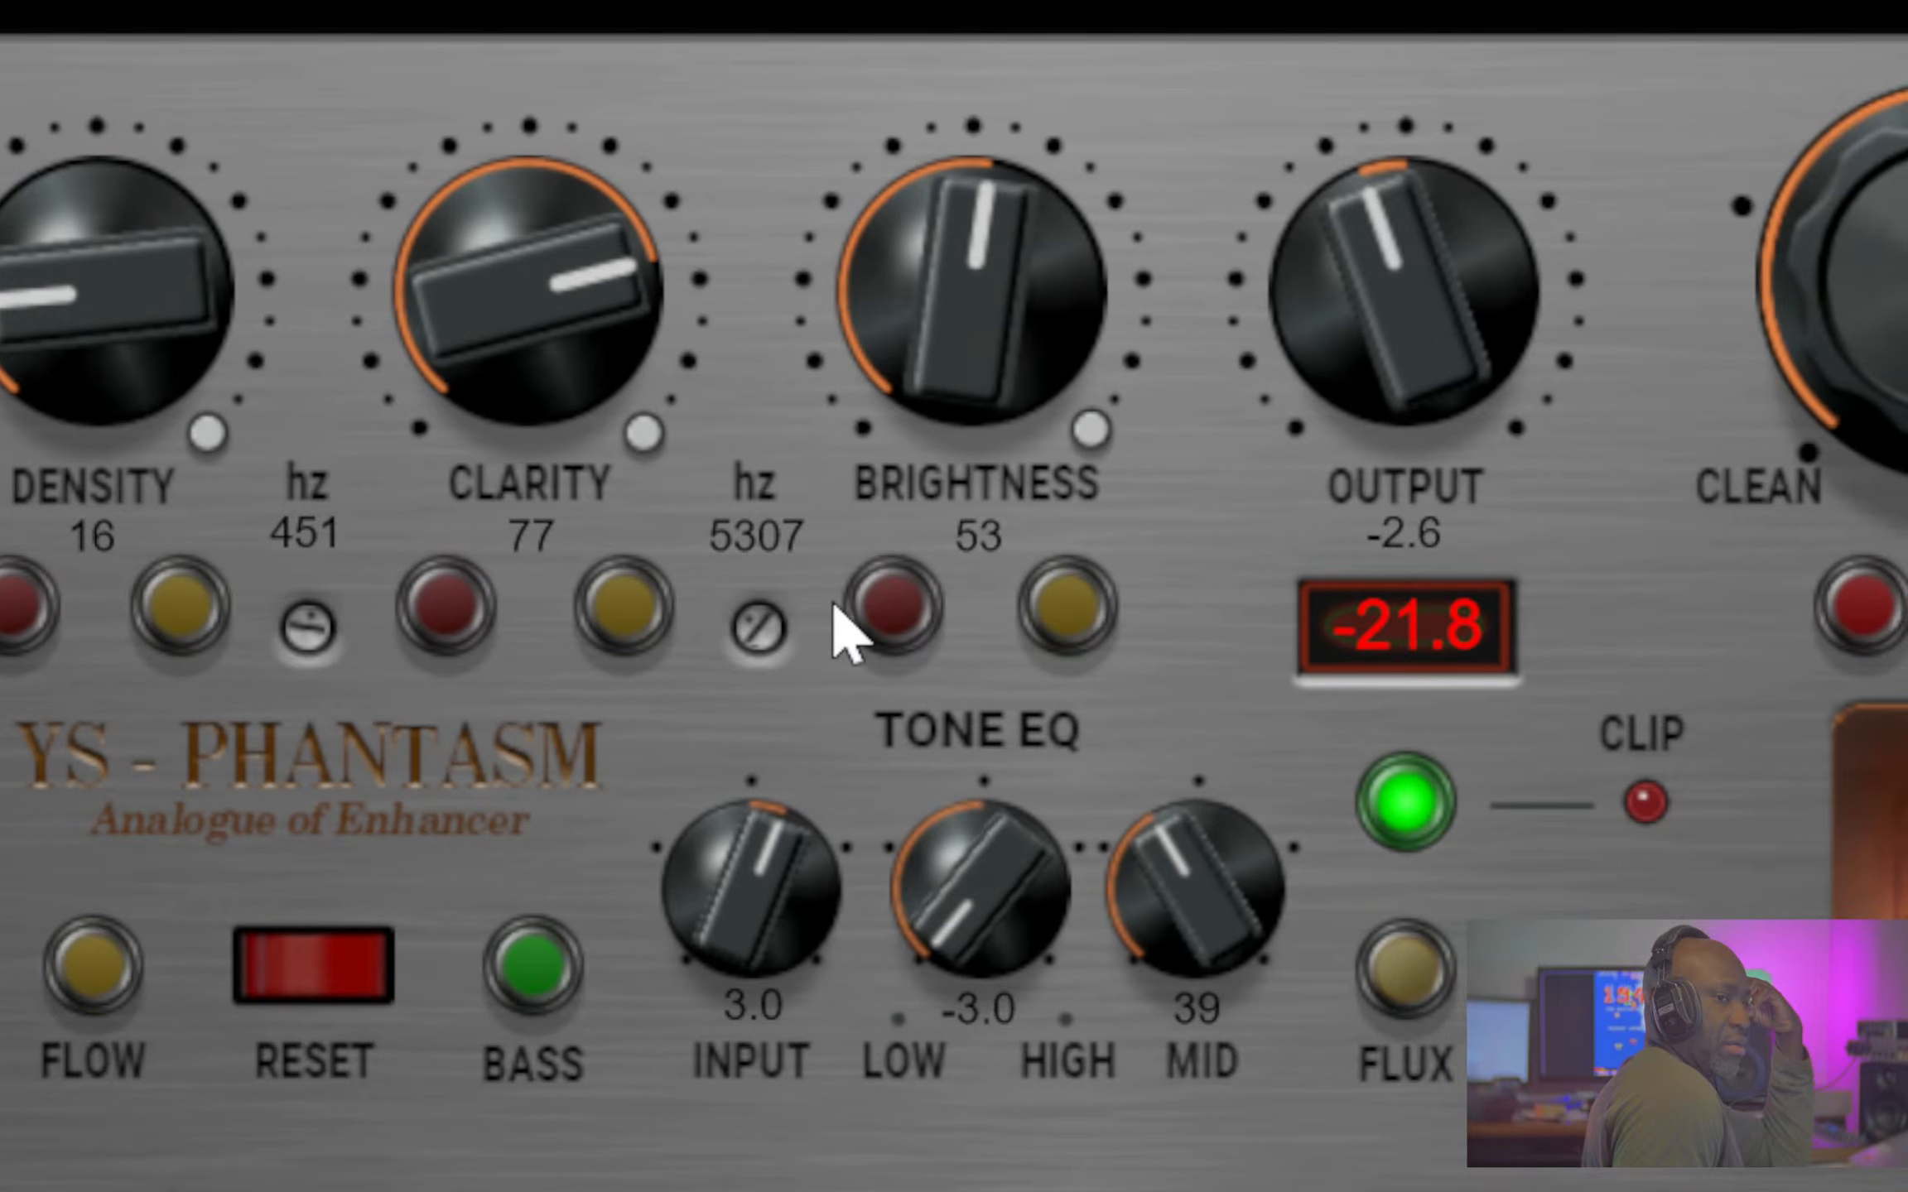
- Solo the Brightness band in Phantasm and set Brightness to 75
left_click(1068, 609)
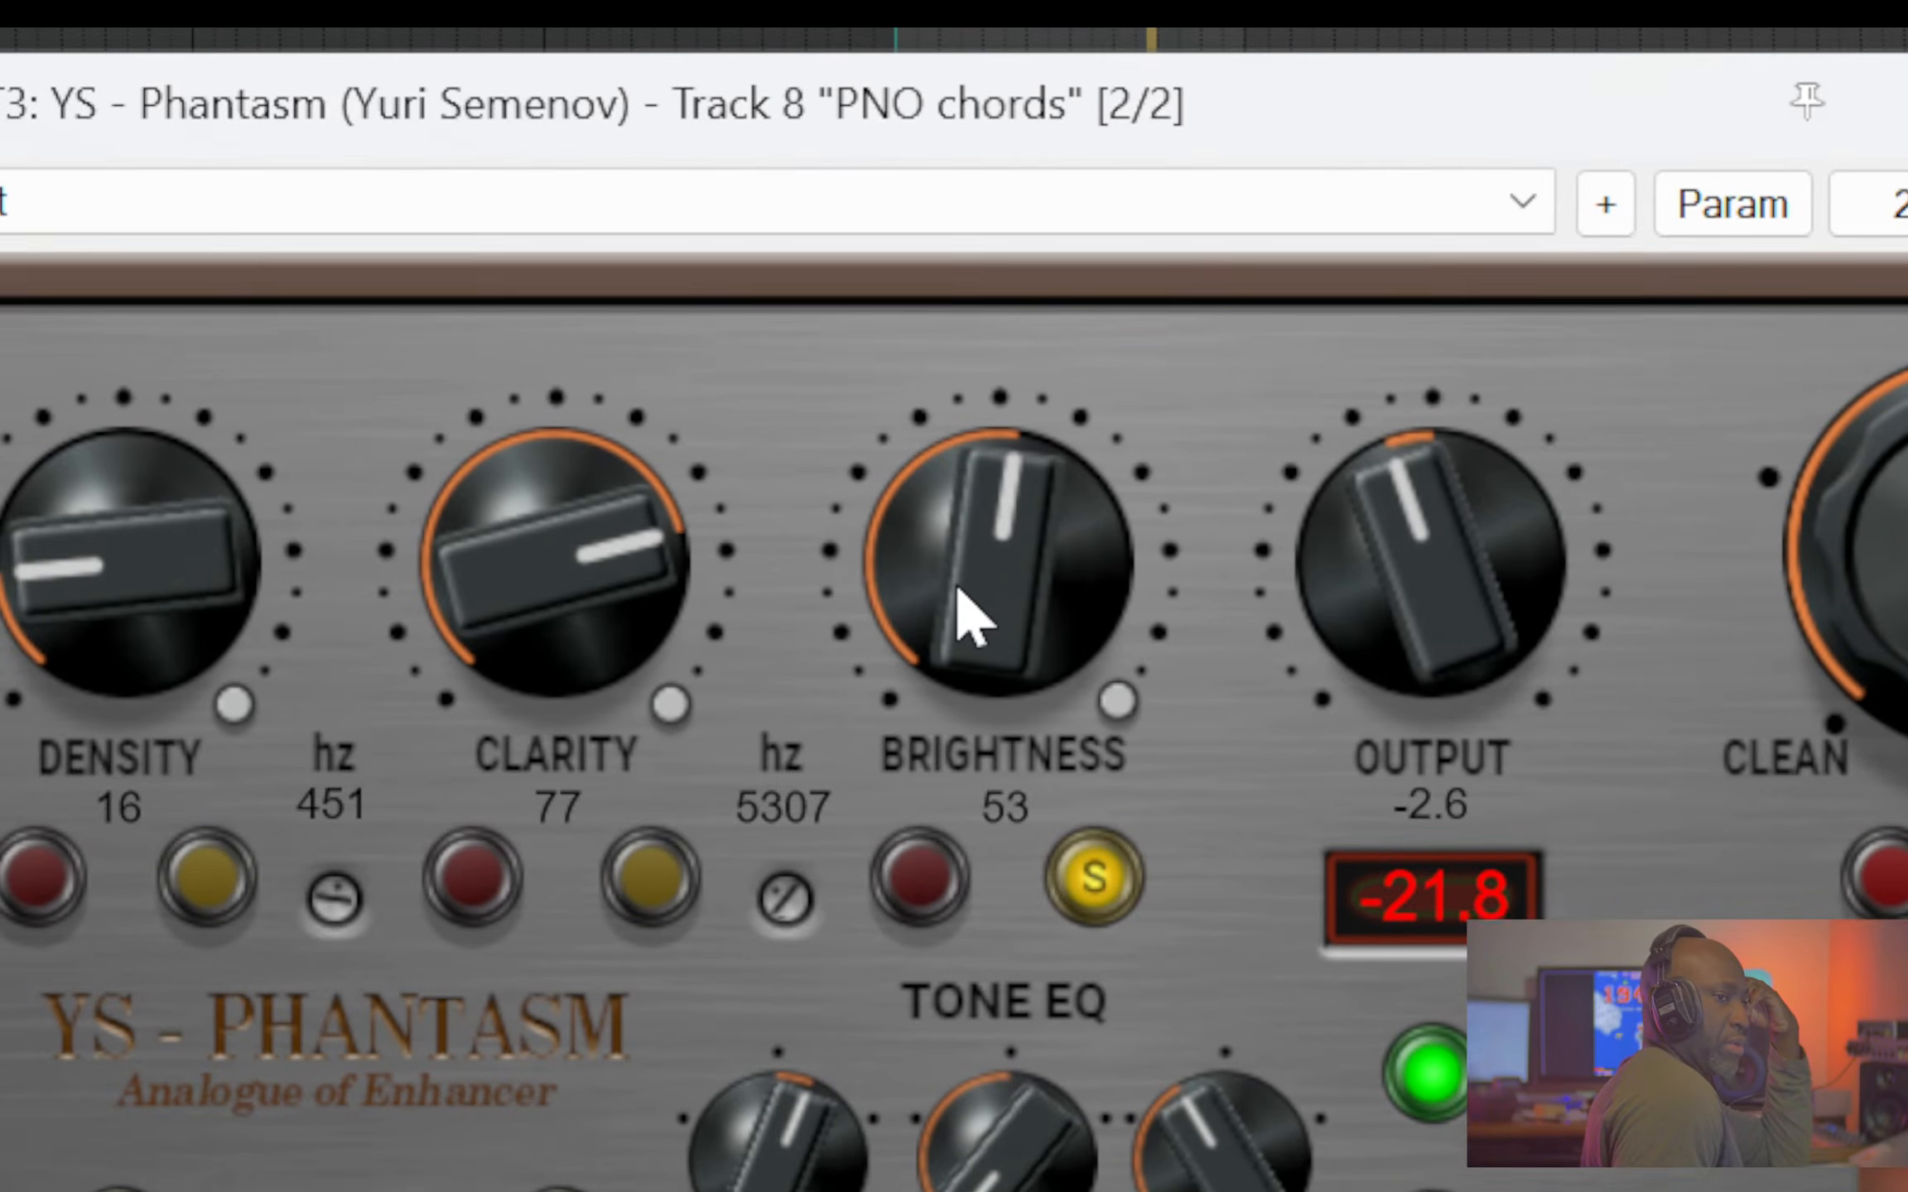
left_click_drag(936, 327, 979, 187)
left_click_drag(1001, 471, 1001, 413)
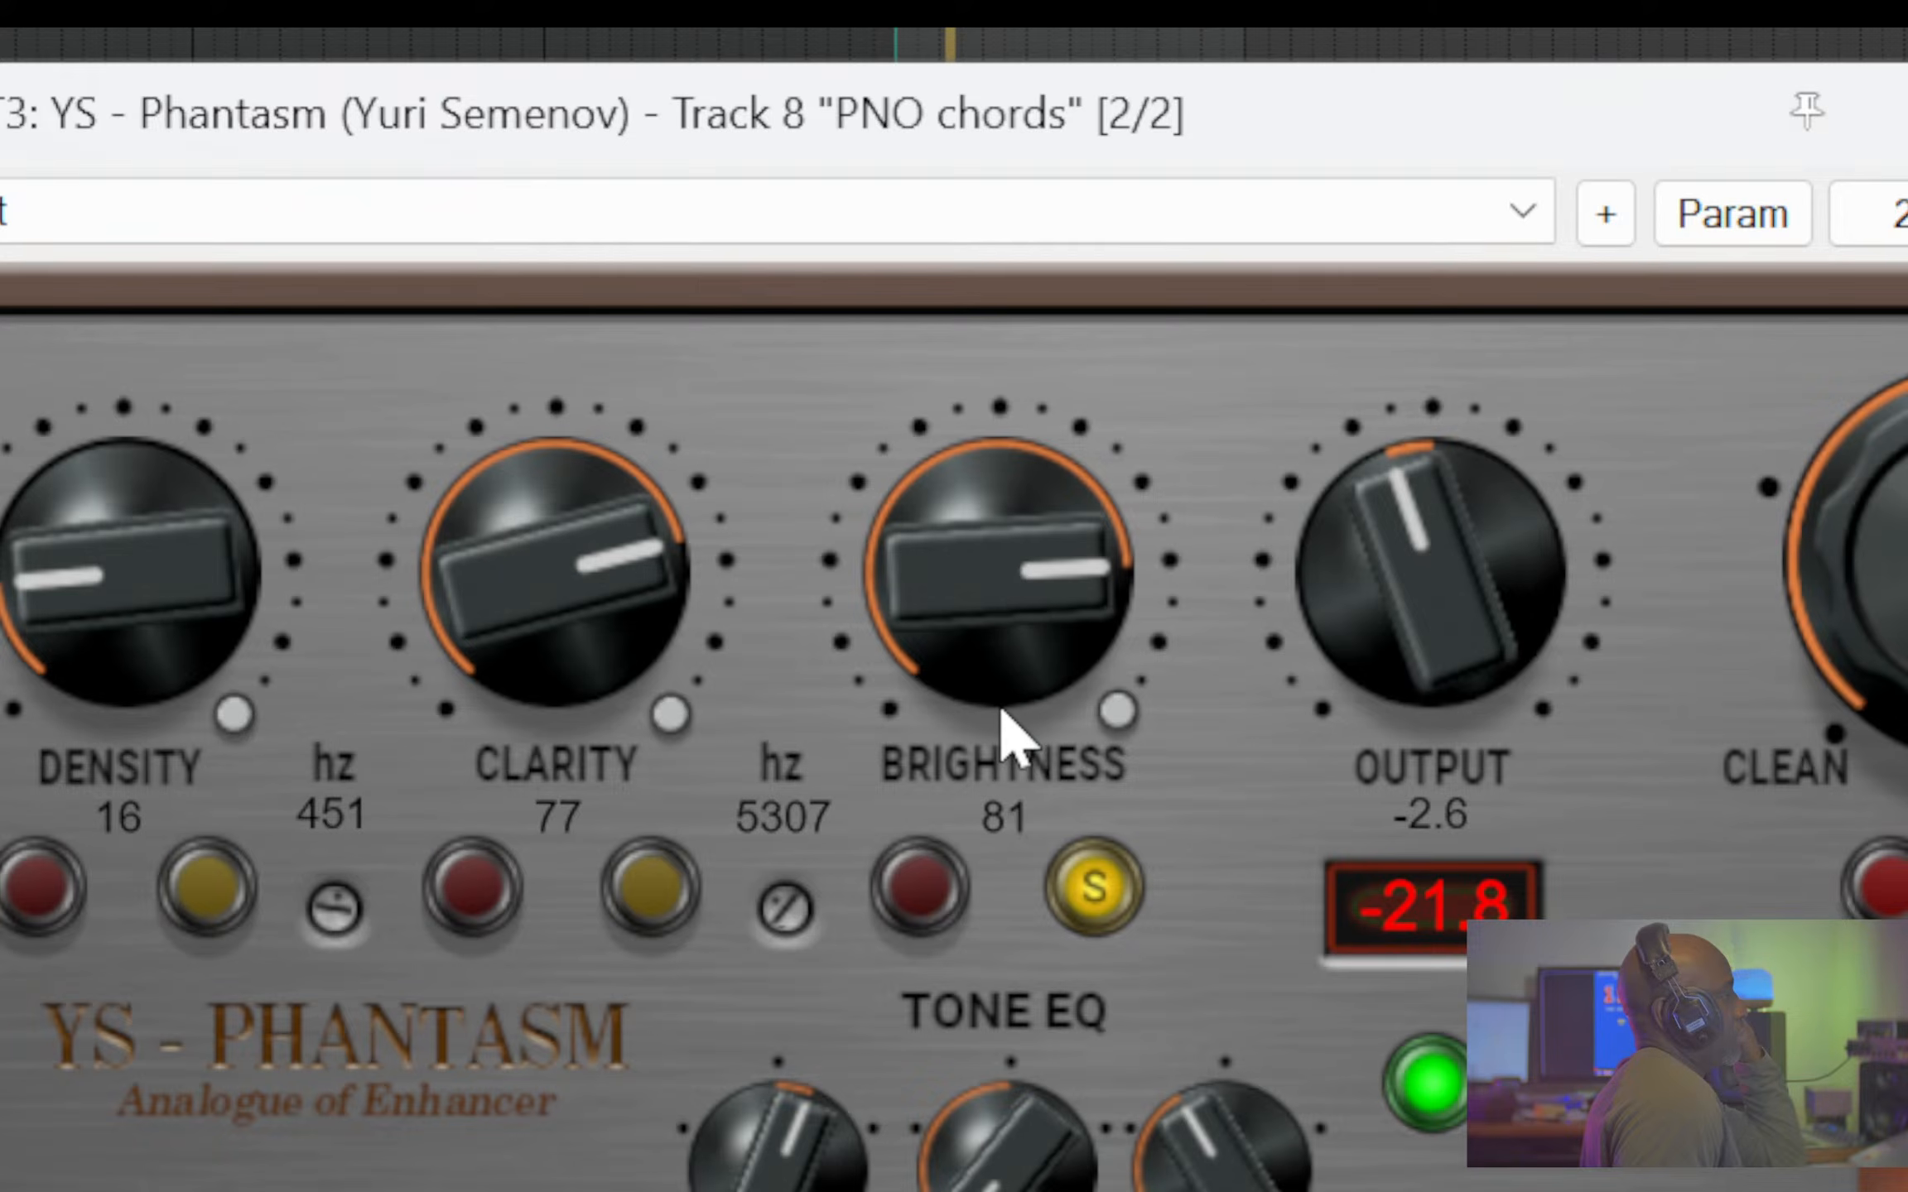
left_click_drag(1052, 634, 1051, 675)
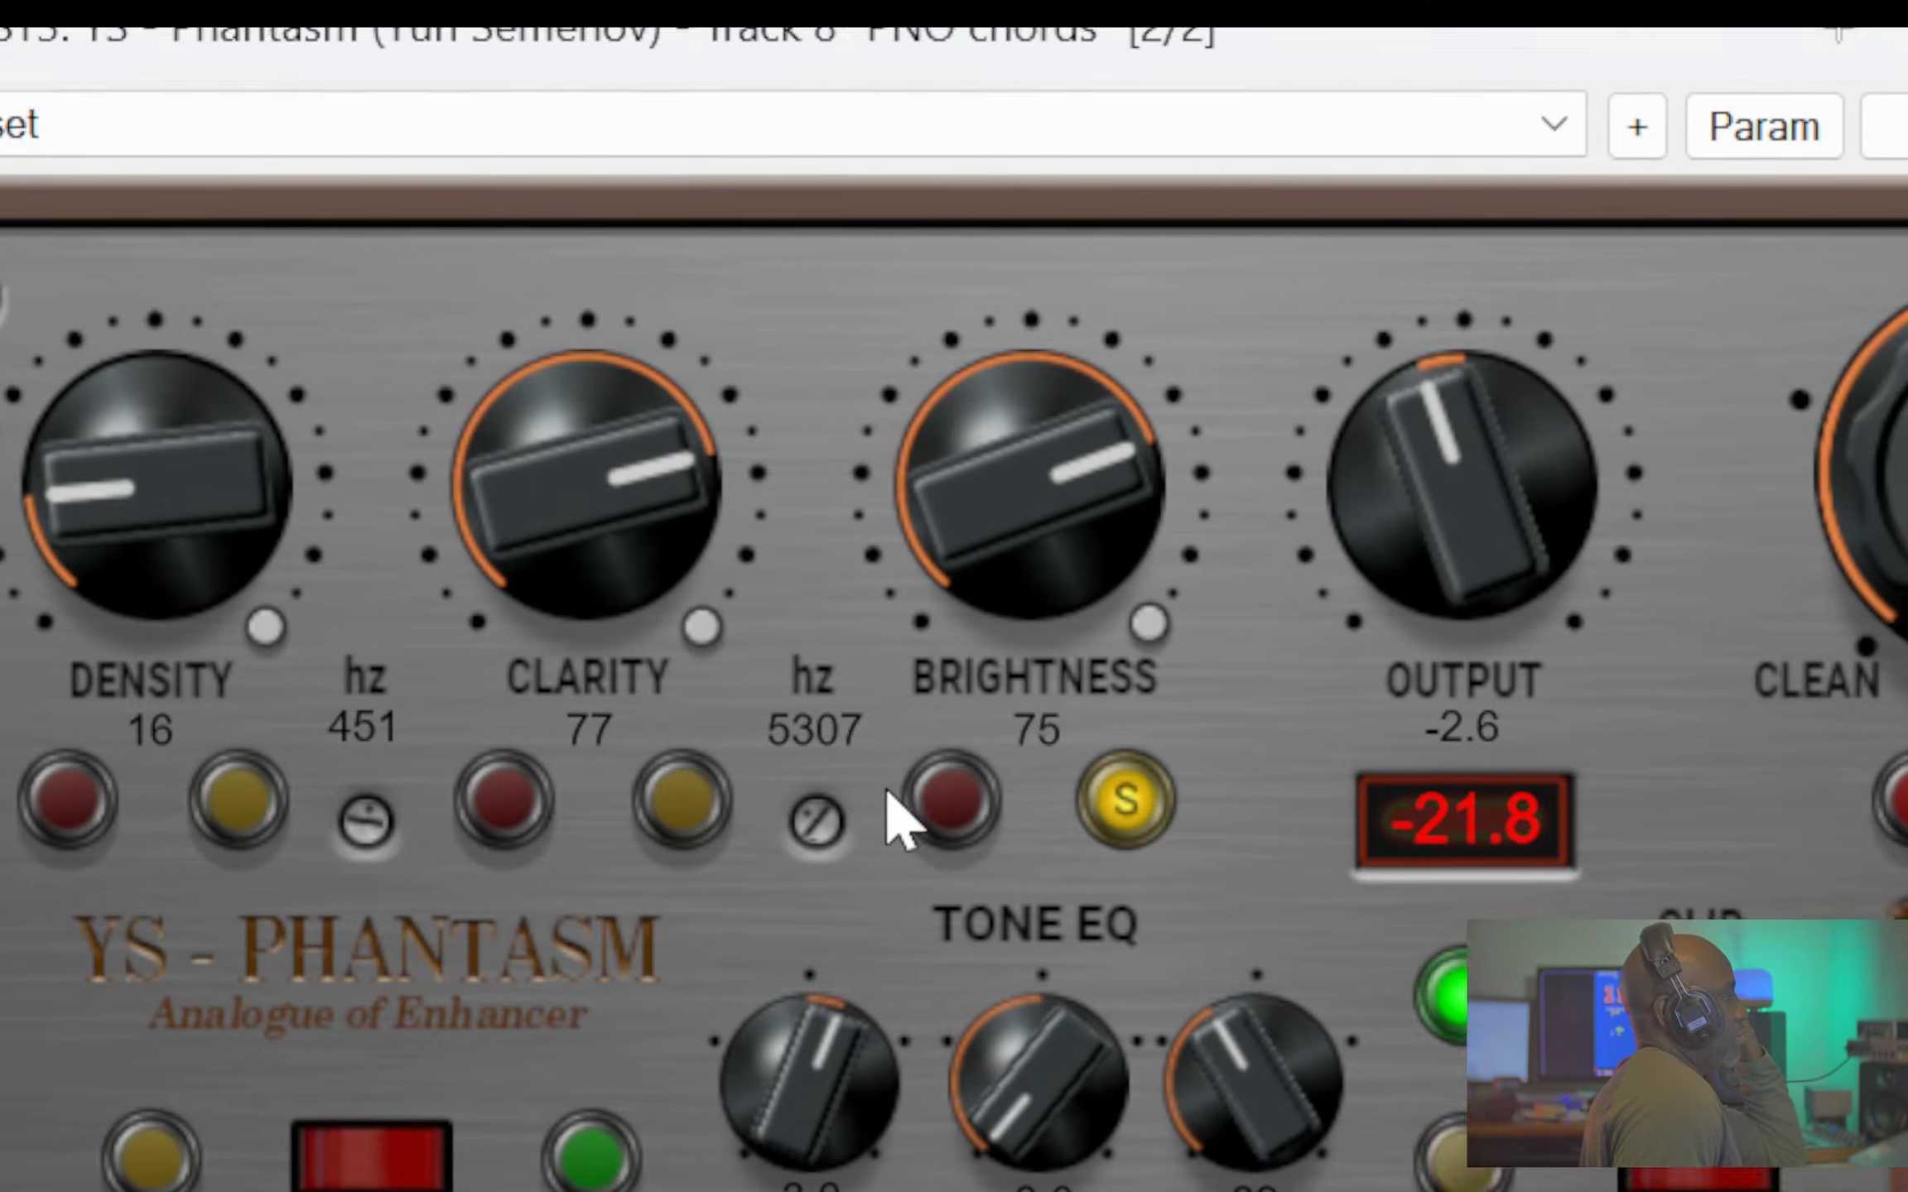
- Set the frequency between Clarity and Brightness to 4373 Hz, end the Brightness solo and set Output to -1.8
left_click_drag(784, 908, 781, 1148)
left_click_drag(931, 894, 917, 952)
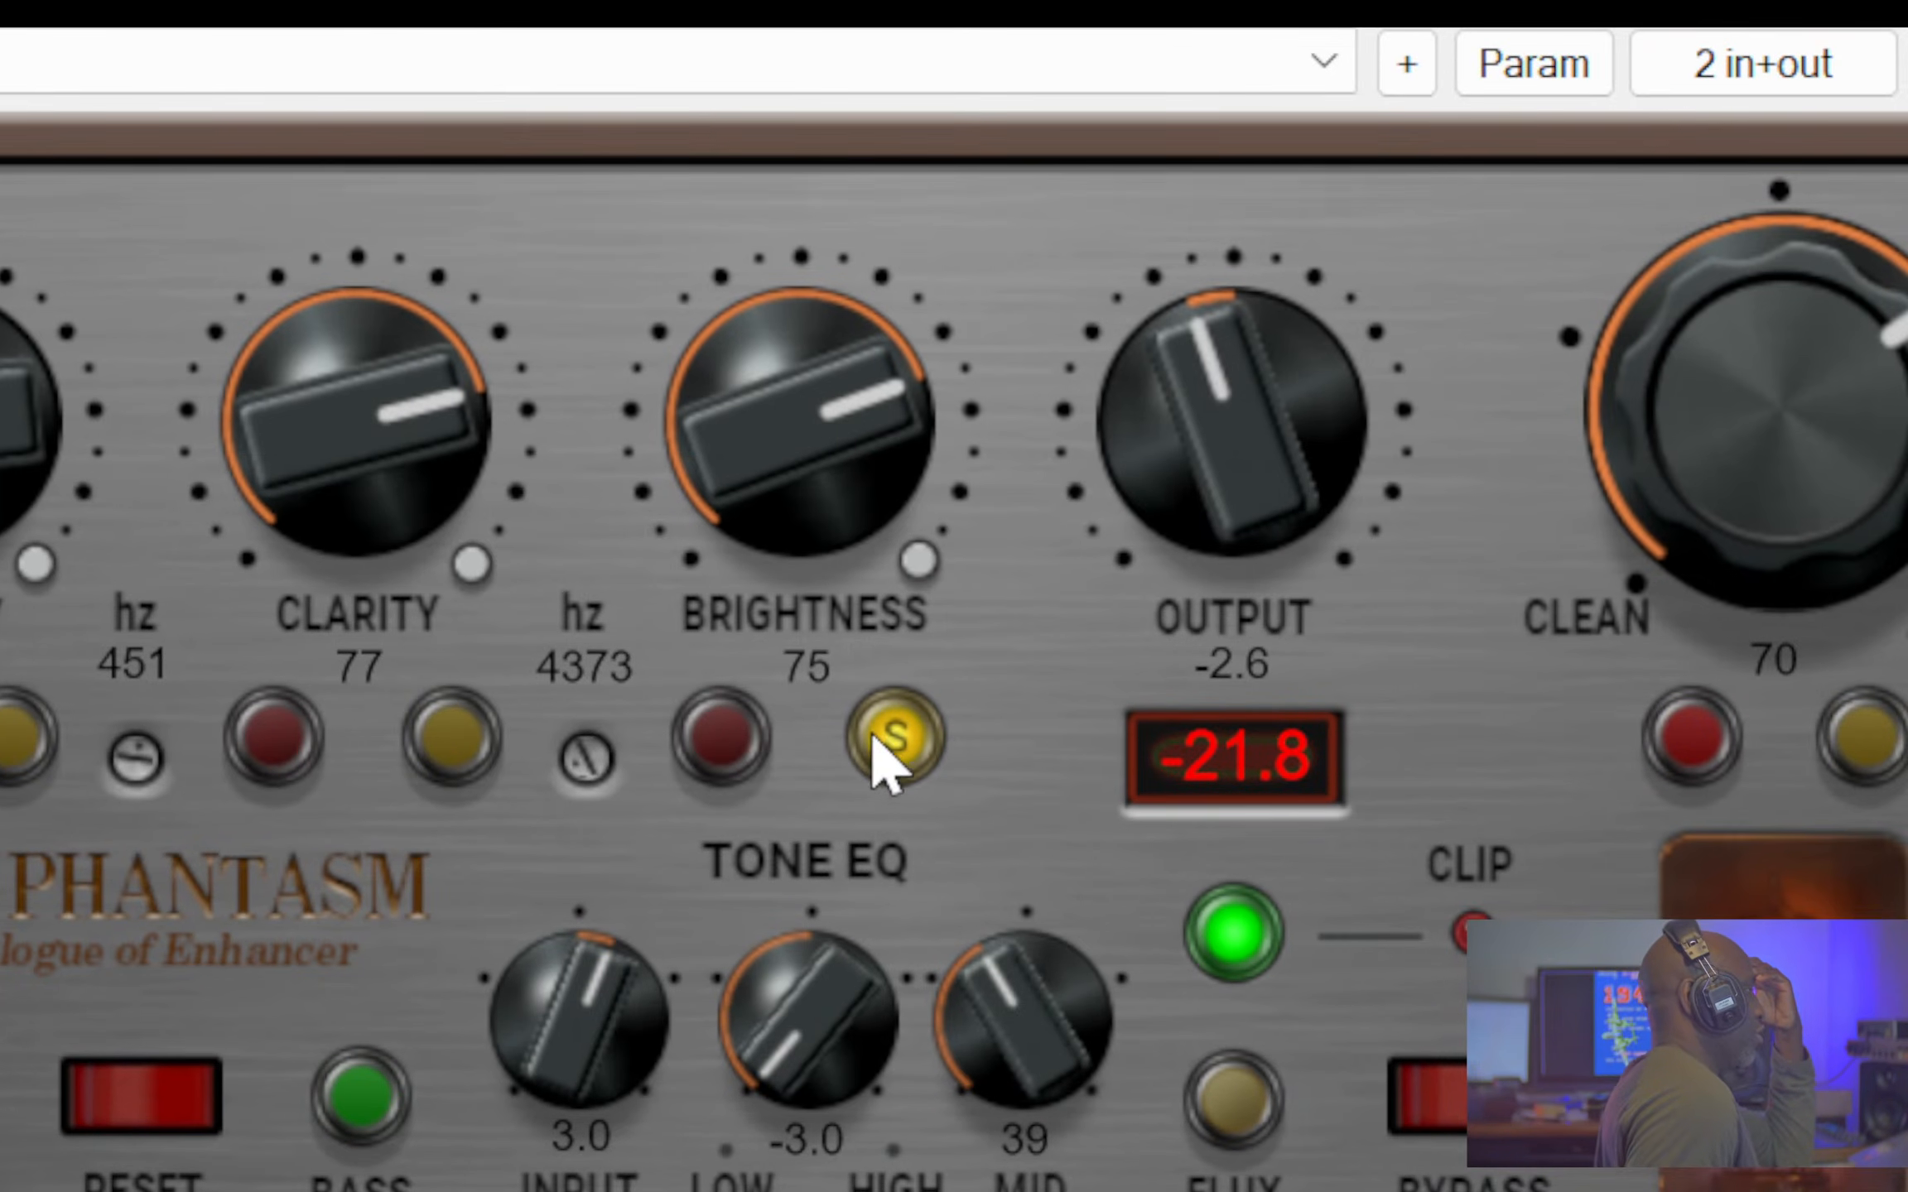
left_click(880, 743)
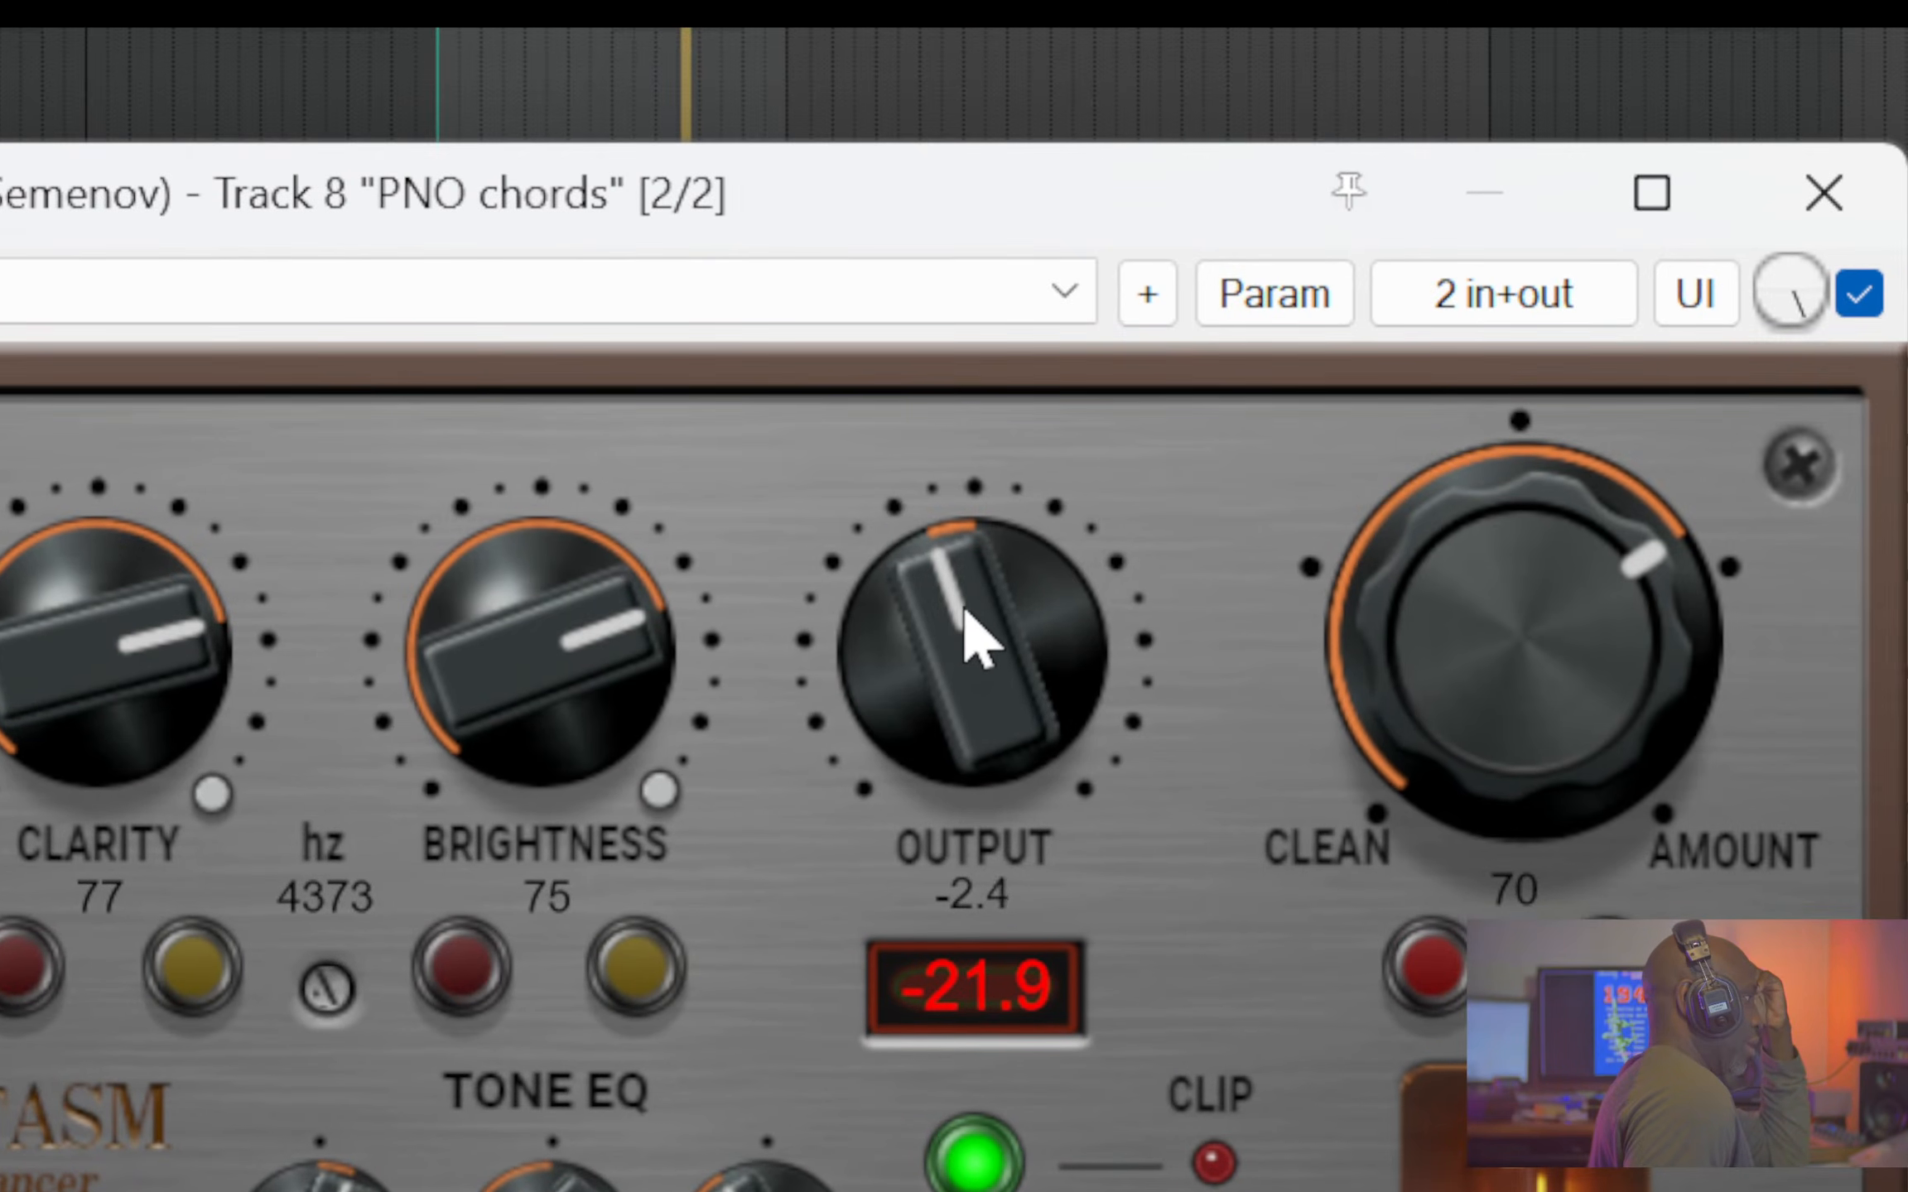
left_click_drag(964, 610, 963, 598)
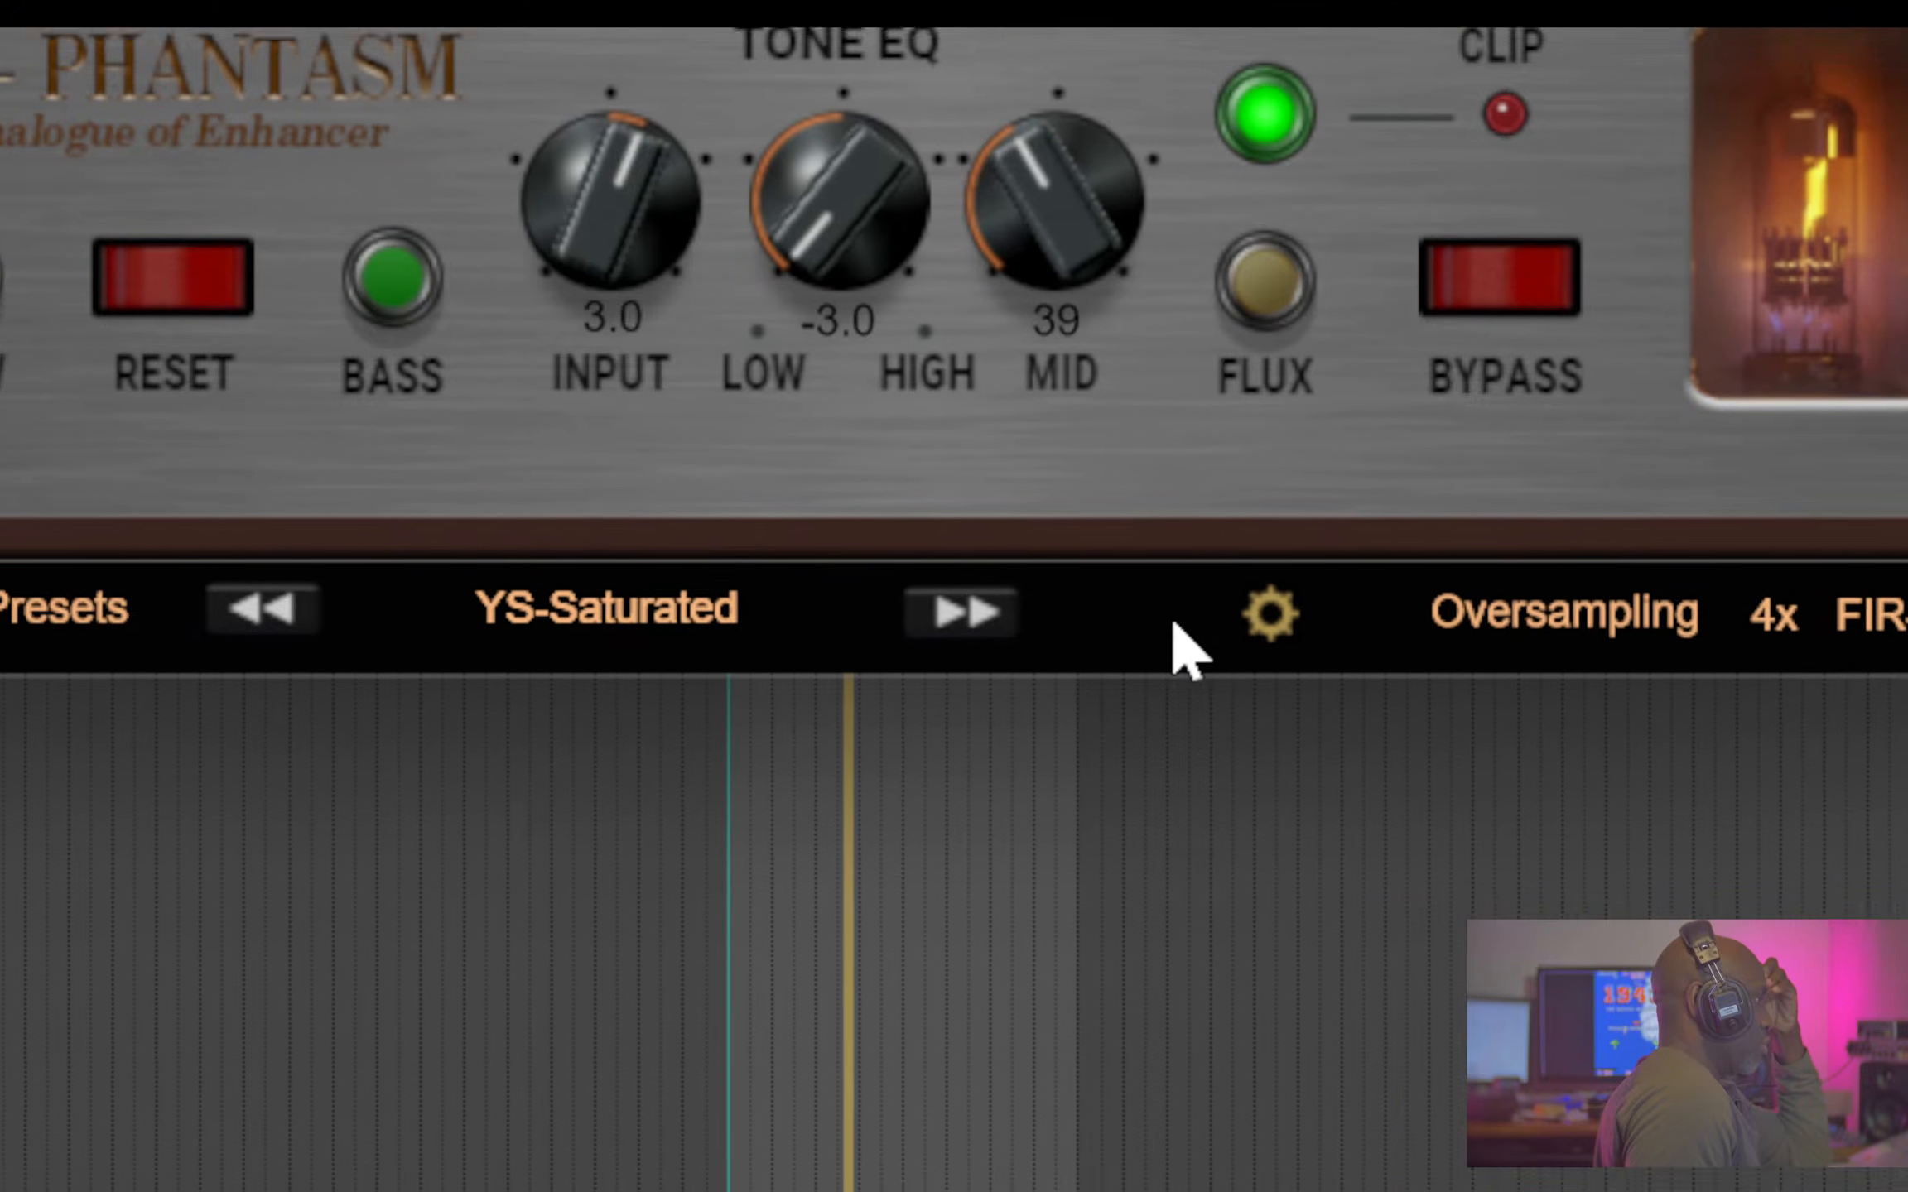
- Inspect Phantasm's Oversampling choices and its settings strip, leaving oversampling at 4x
left_click(1772, 629)
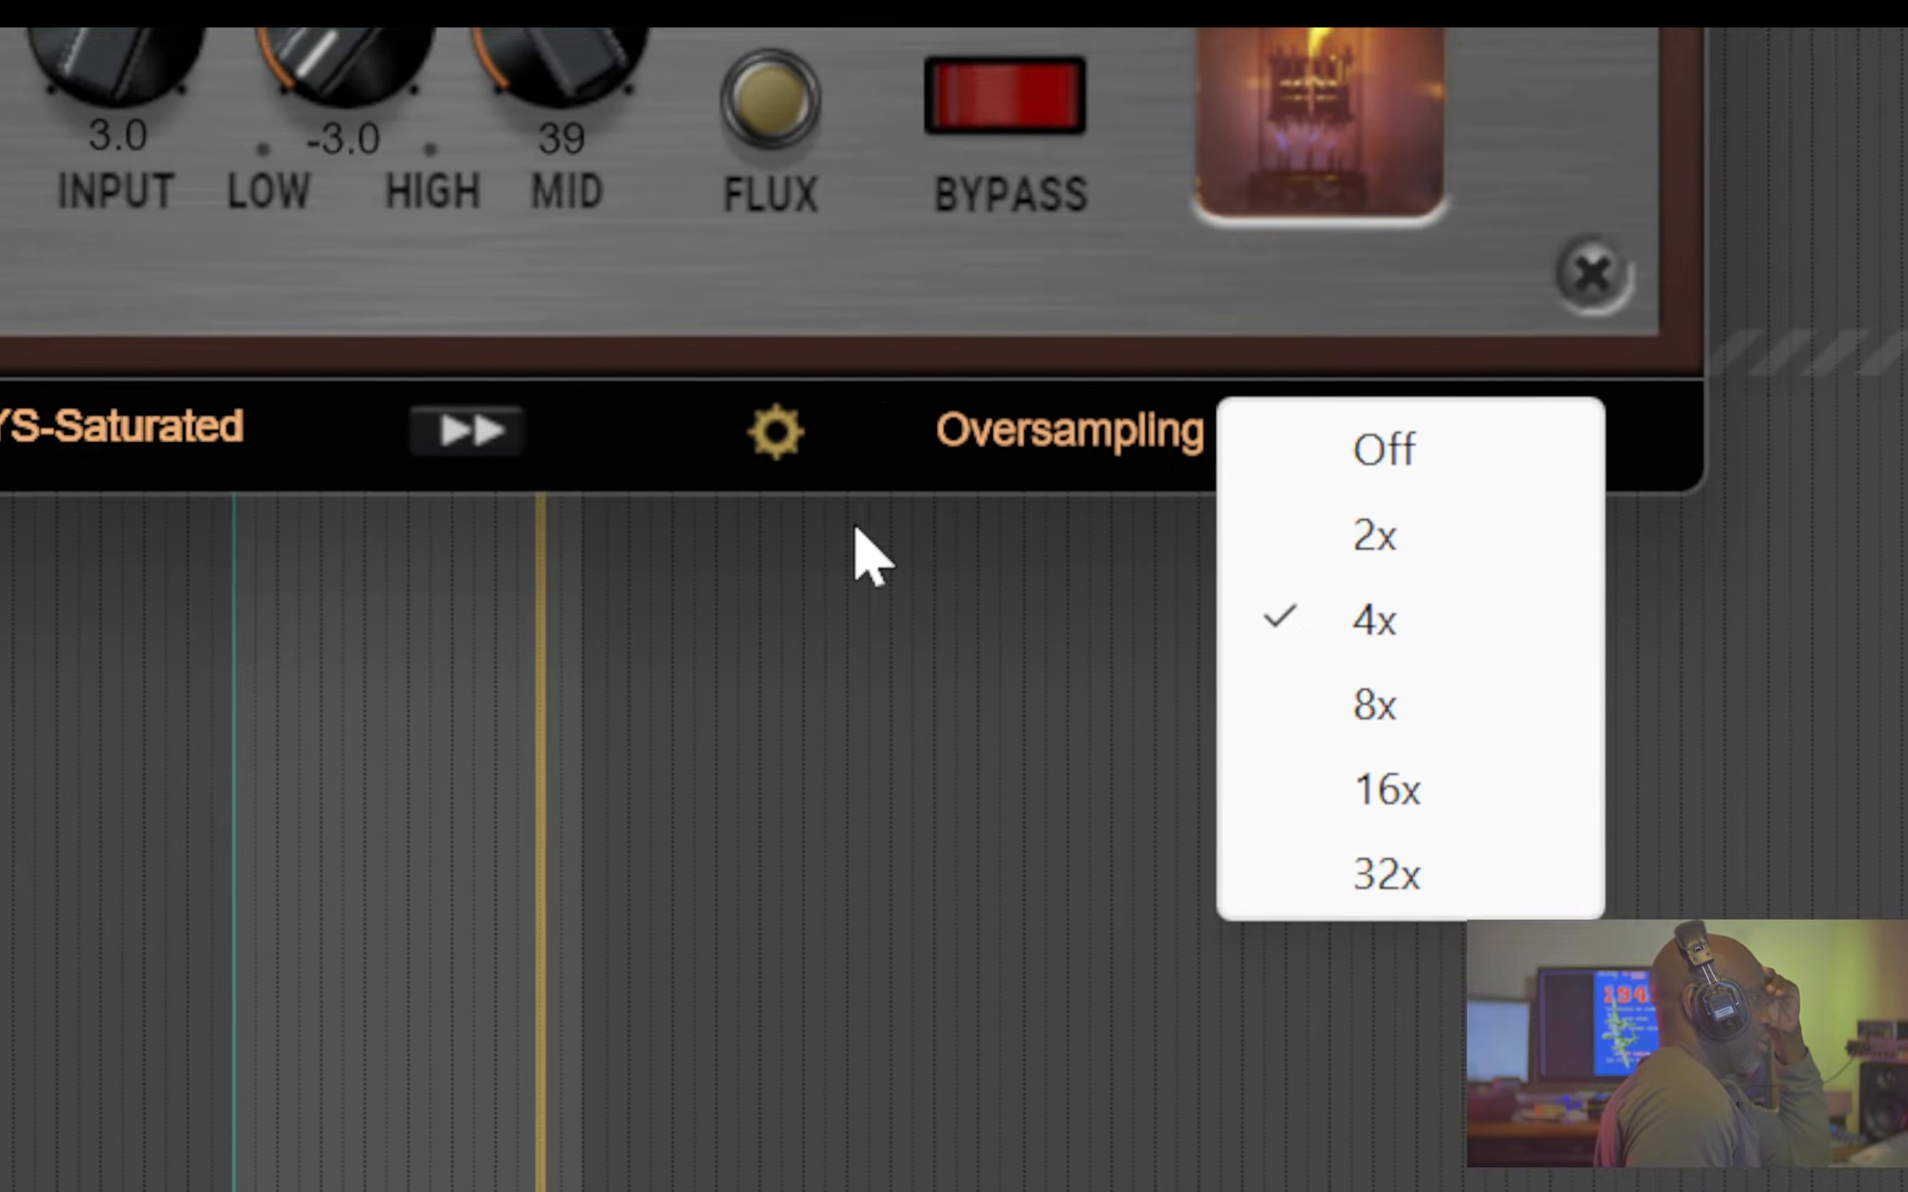
left_click(394, 51)
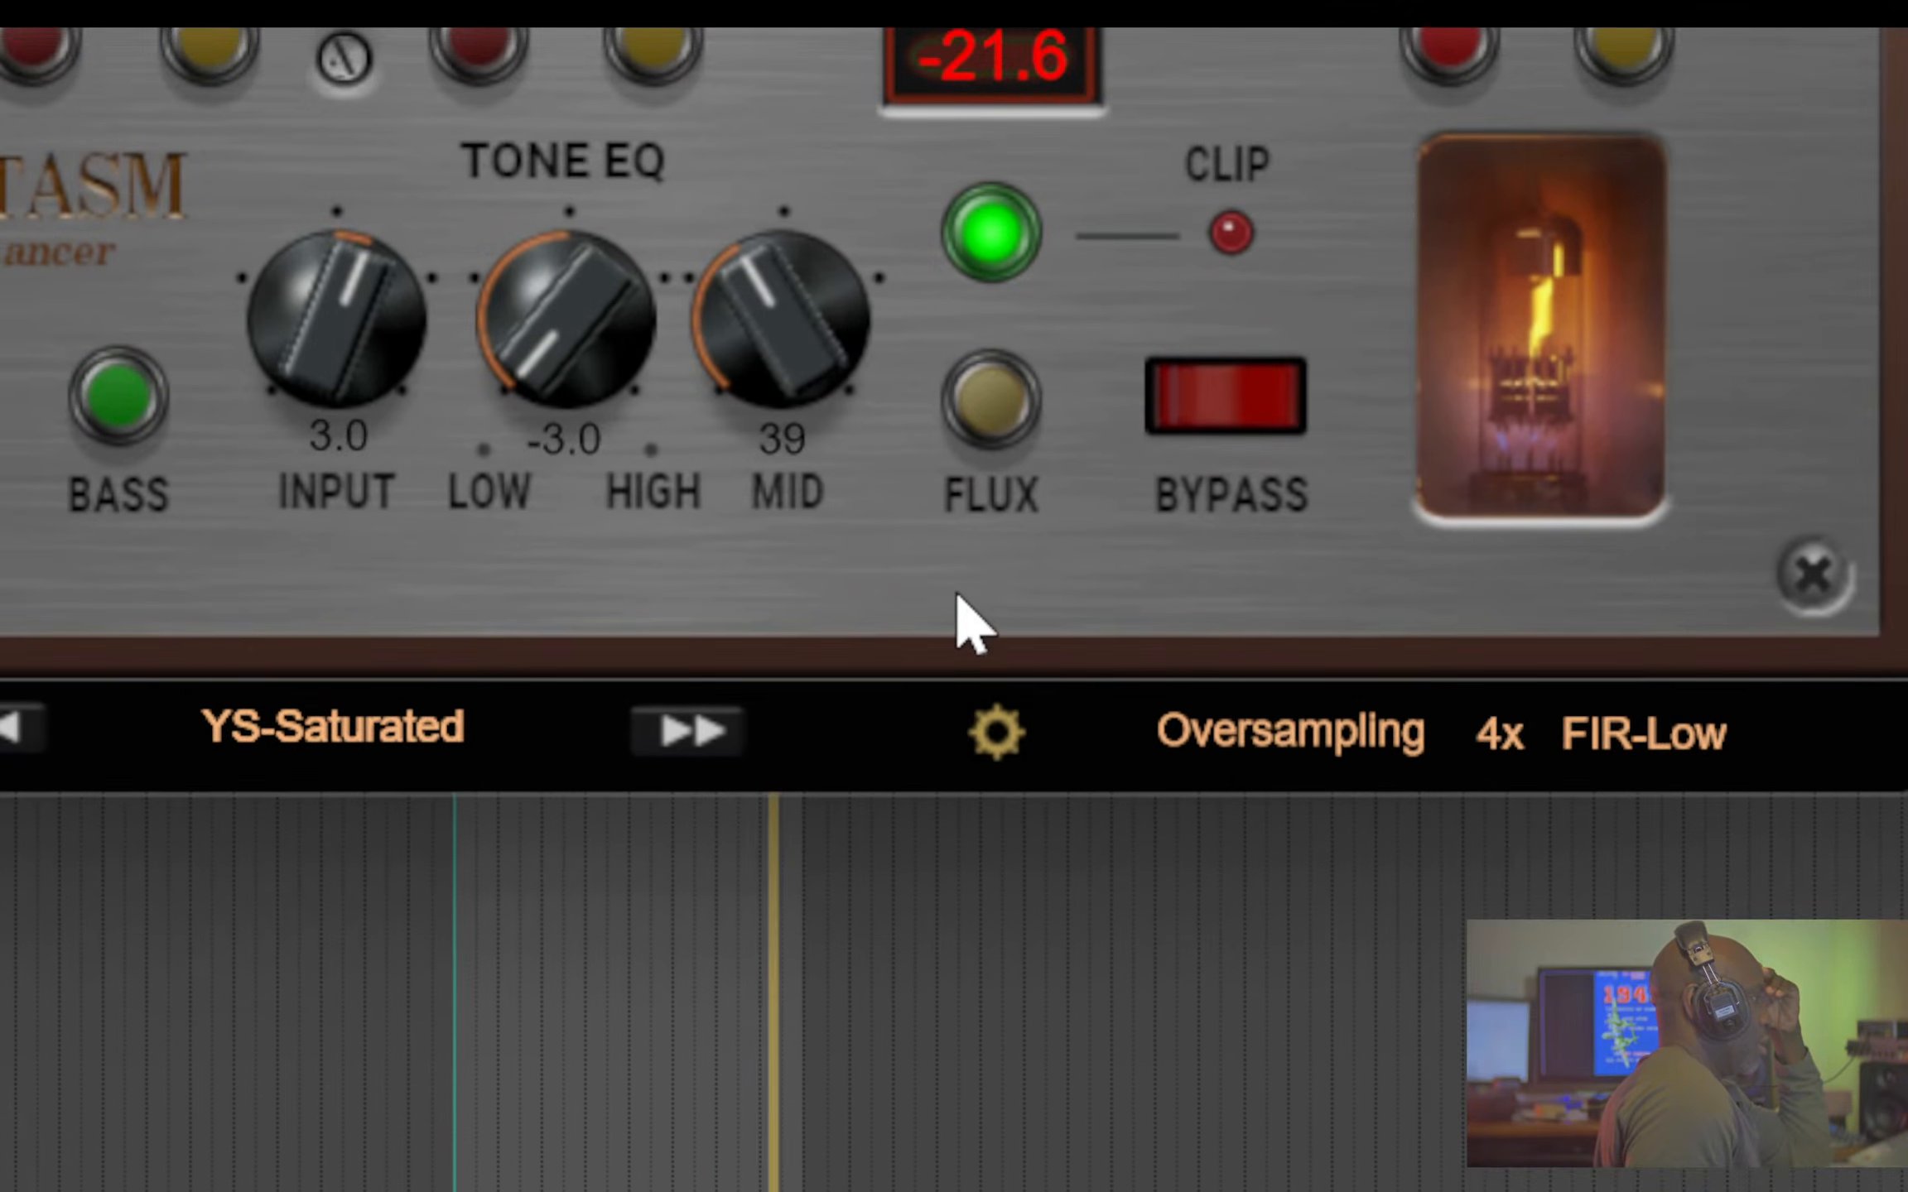
left_click(998, 735)
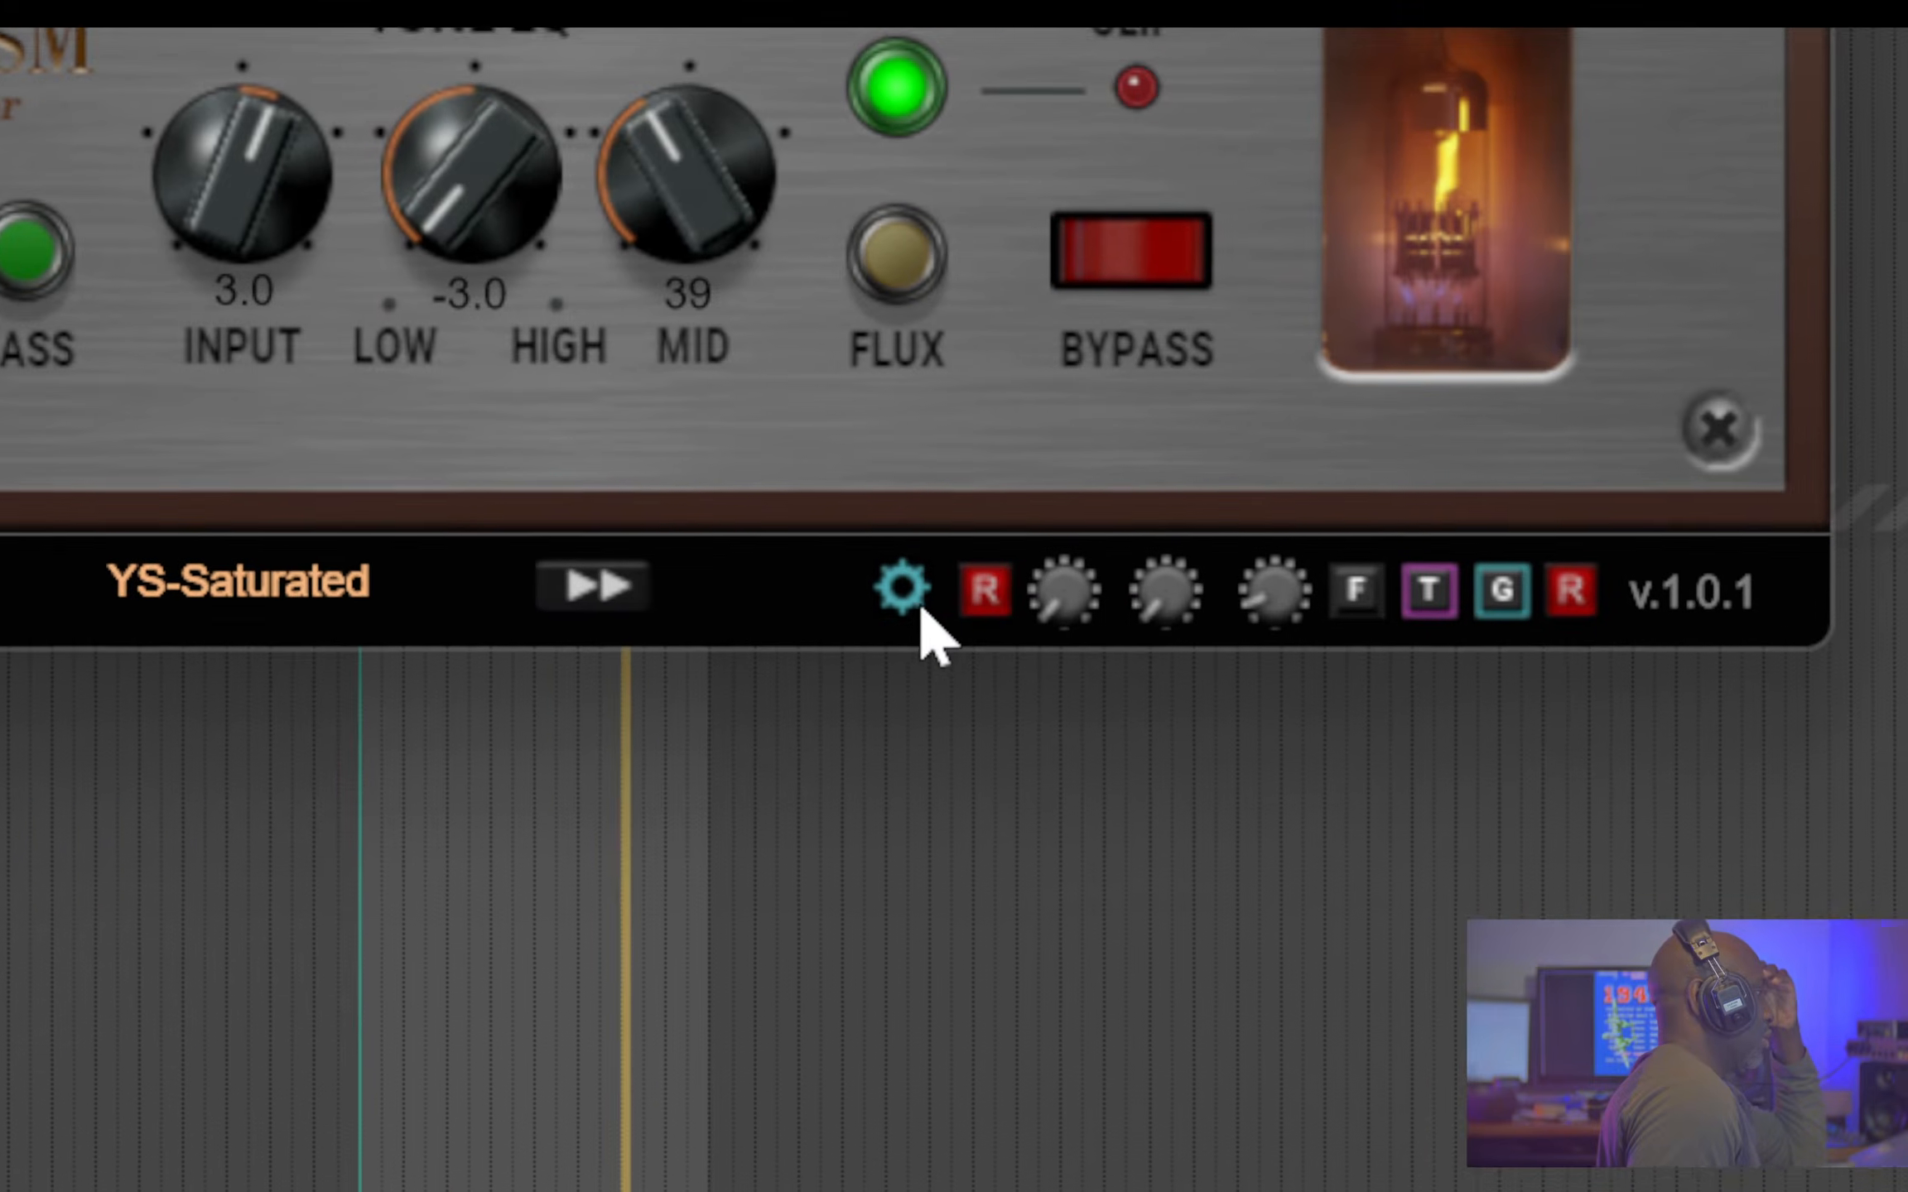
left_click(922, 610)
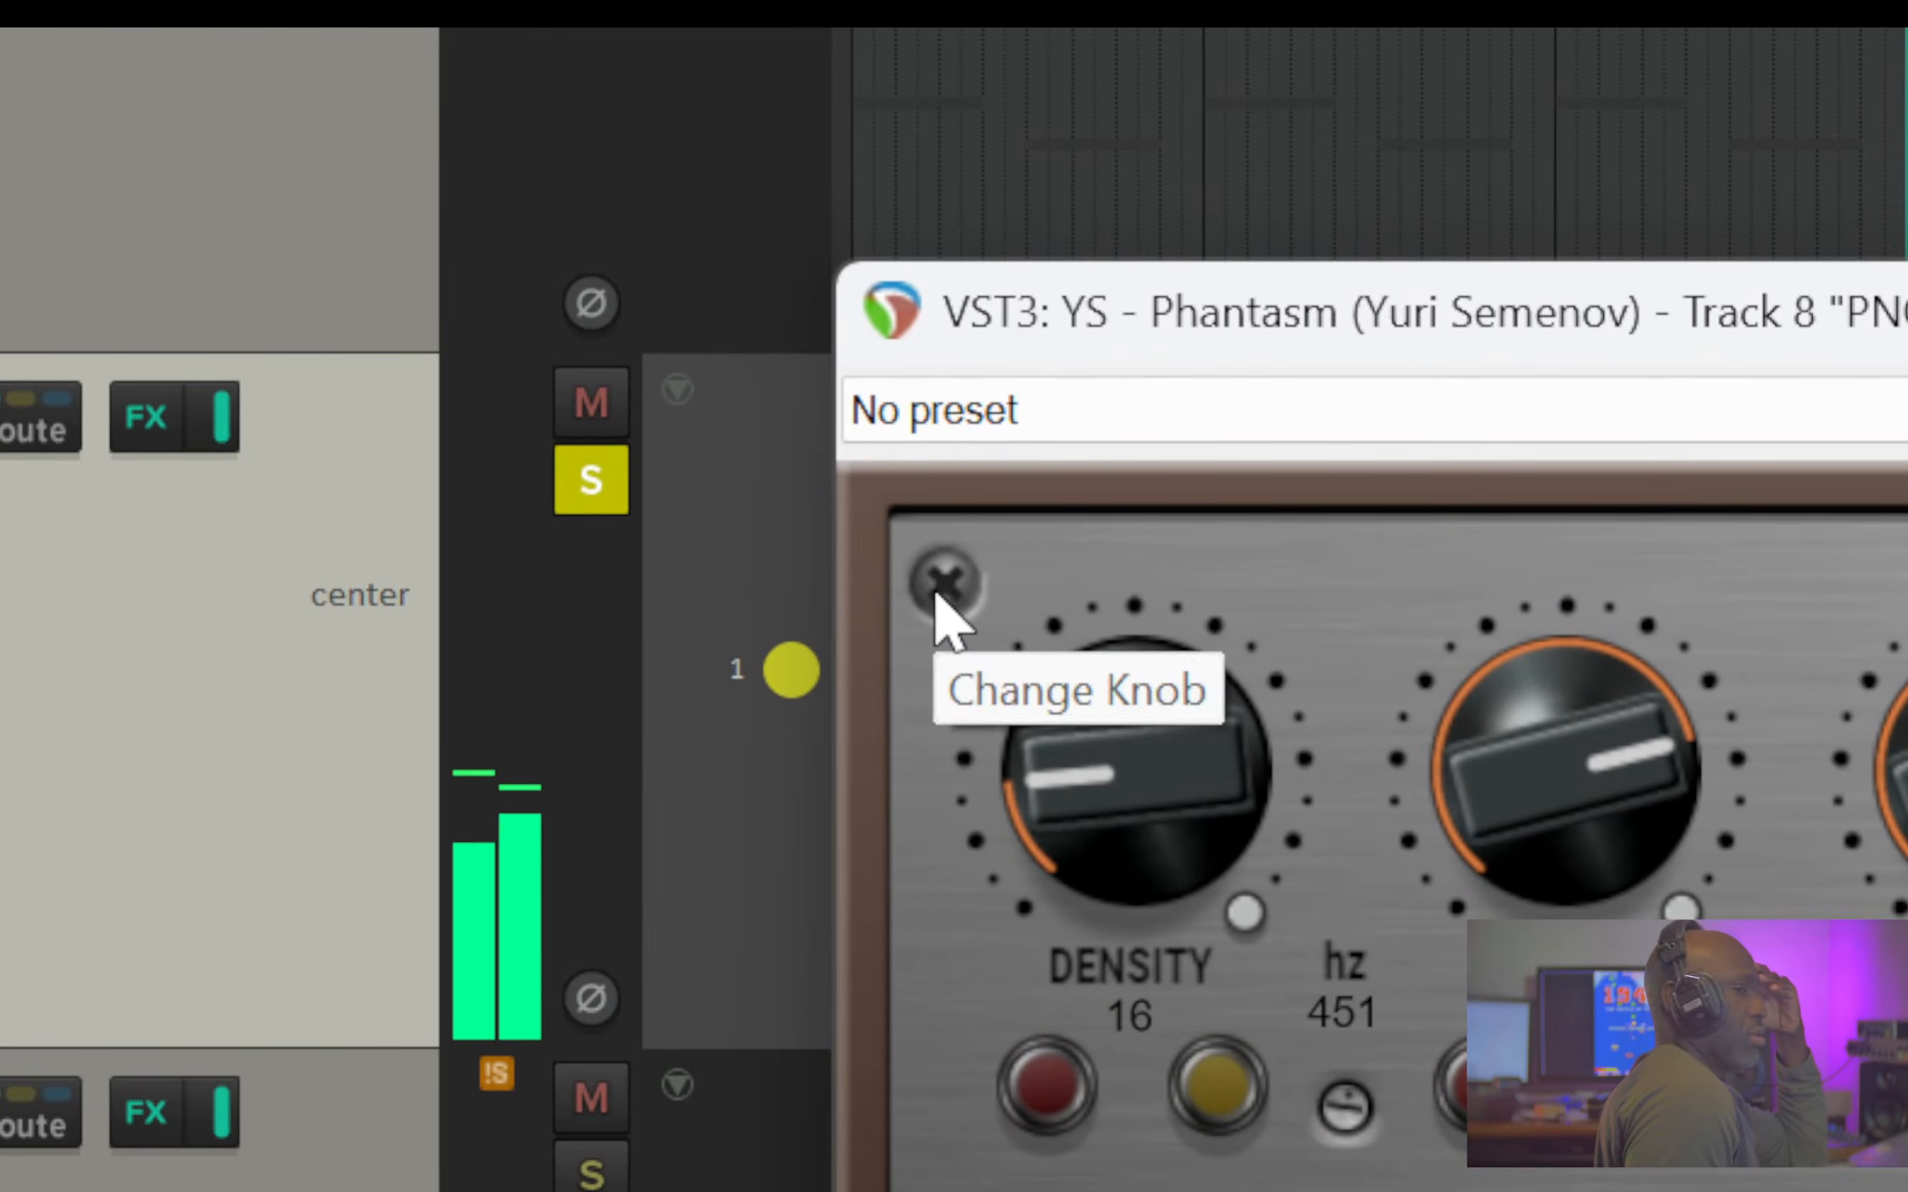
- Try Phantasm's Change Knob option and the other screw toggle beside the Amount knob
left_click(940, 590)
left_click(940, 589)
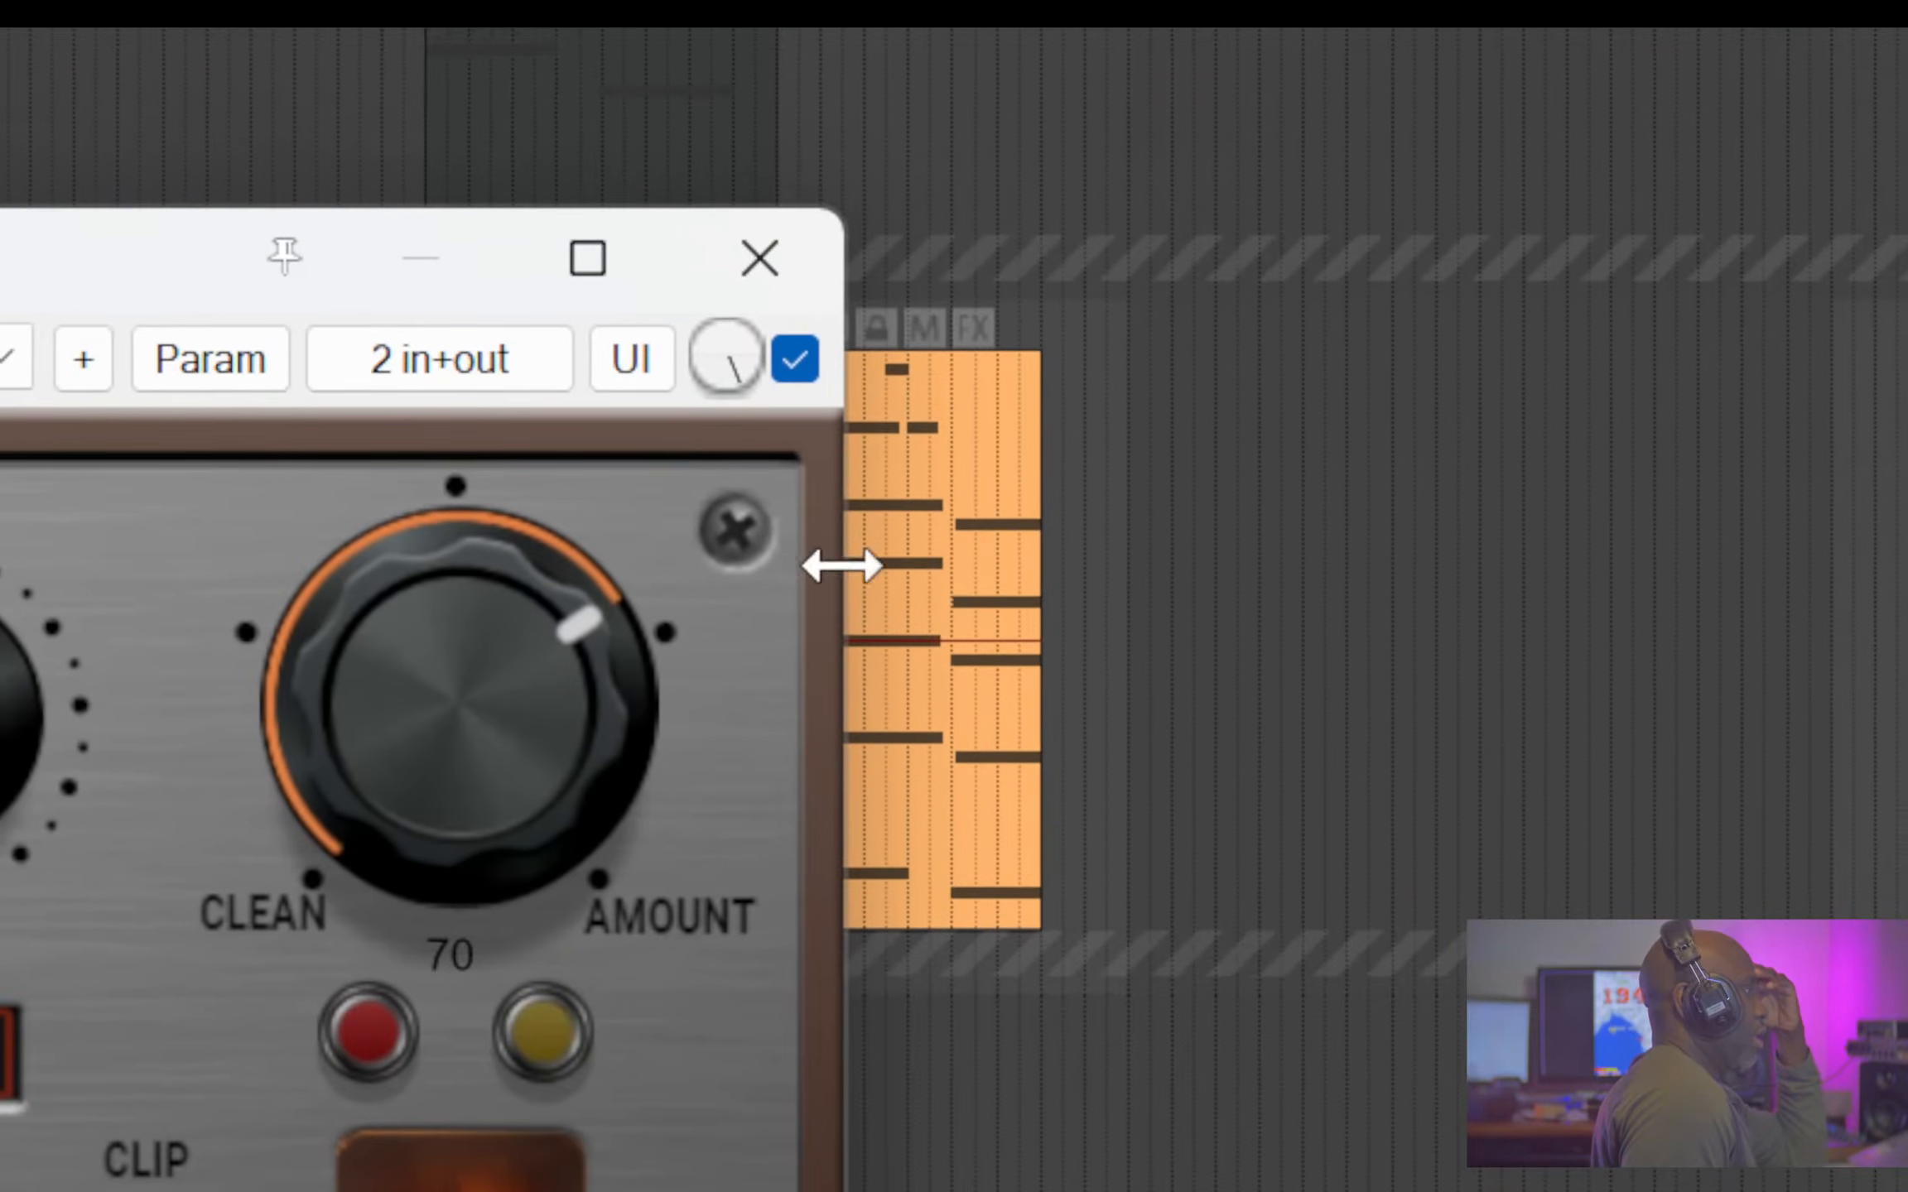
left_click(750, 537)
left_click(749, 536)
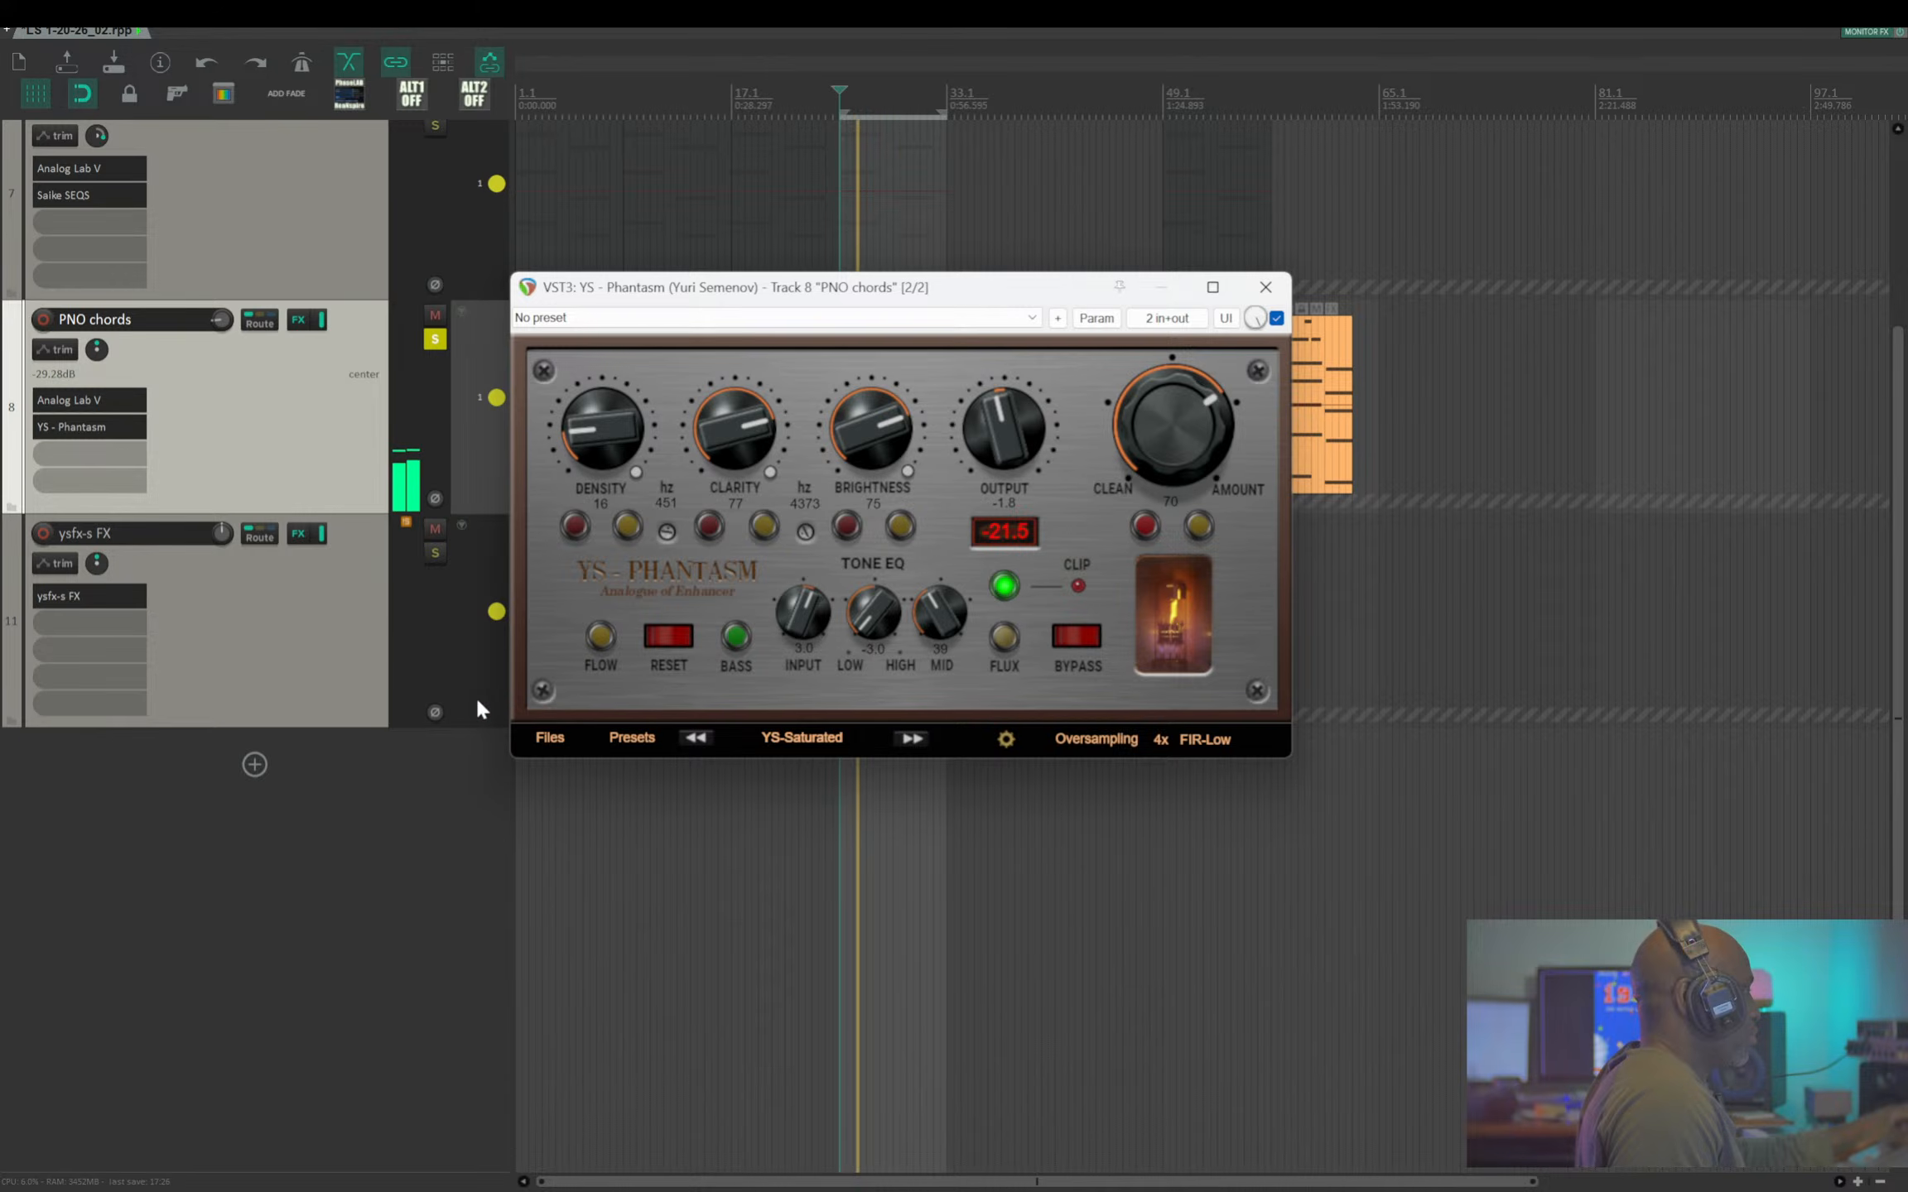
- Close Phantasm and open the ysfx-s FX effect on the ysfx-s FX track in an enlarged window
left_click(1265, 289)
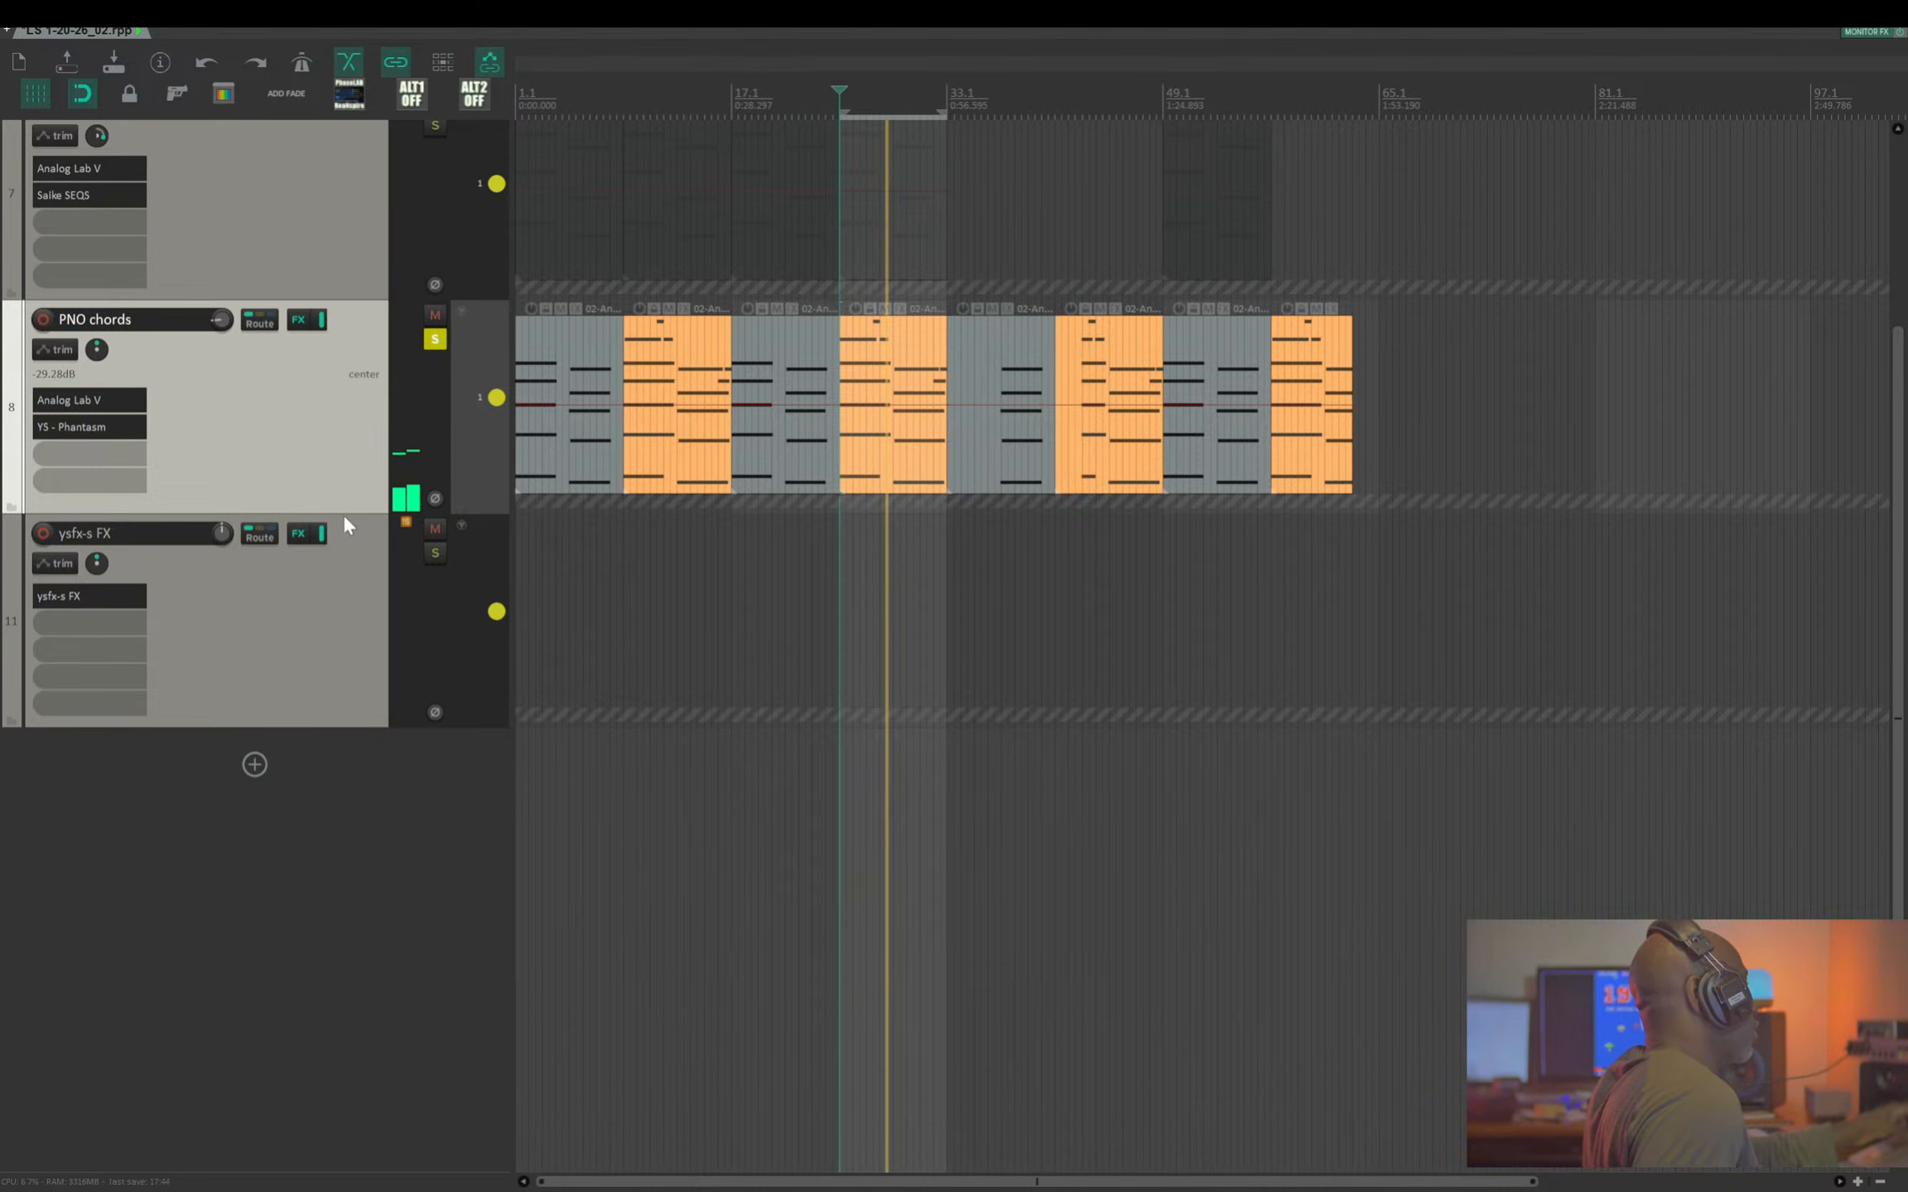
left_click(61, 593)
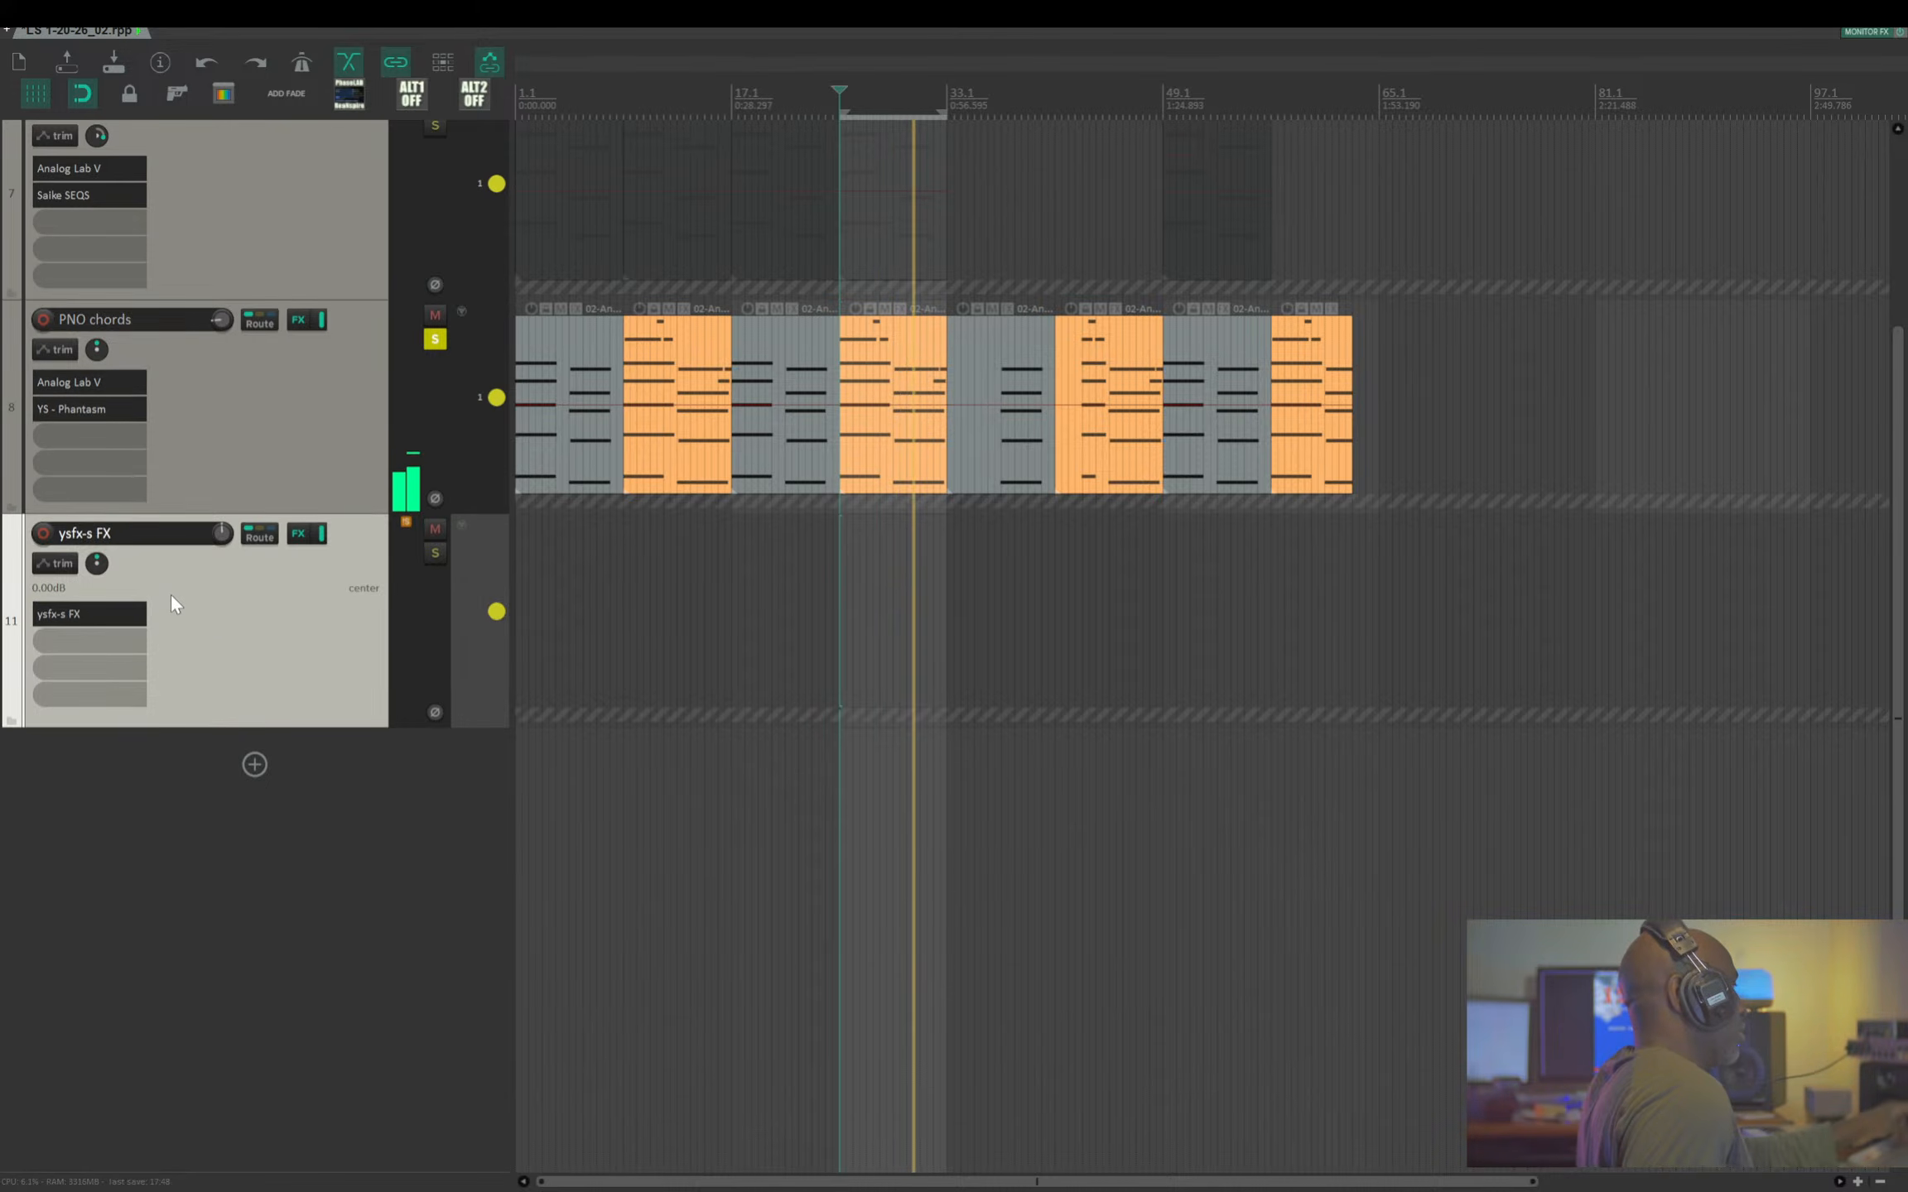
left_click(64, 613)
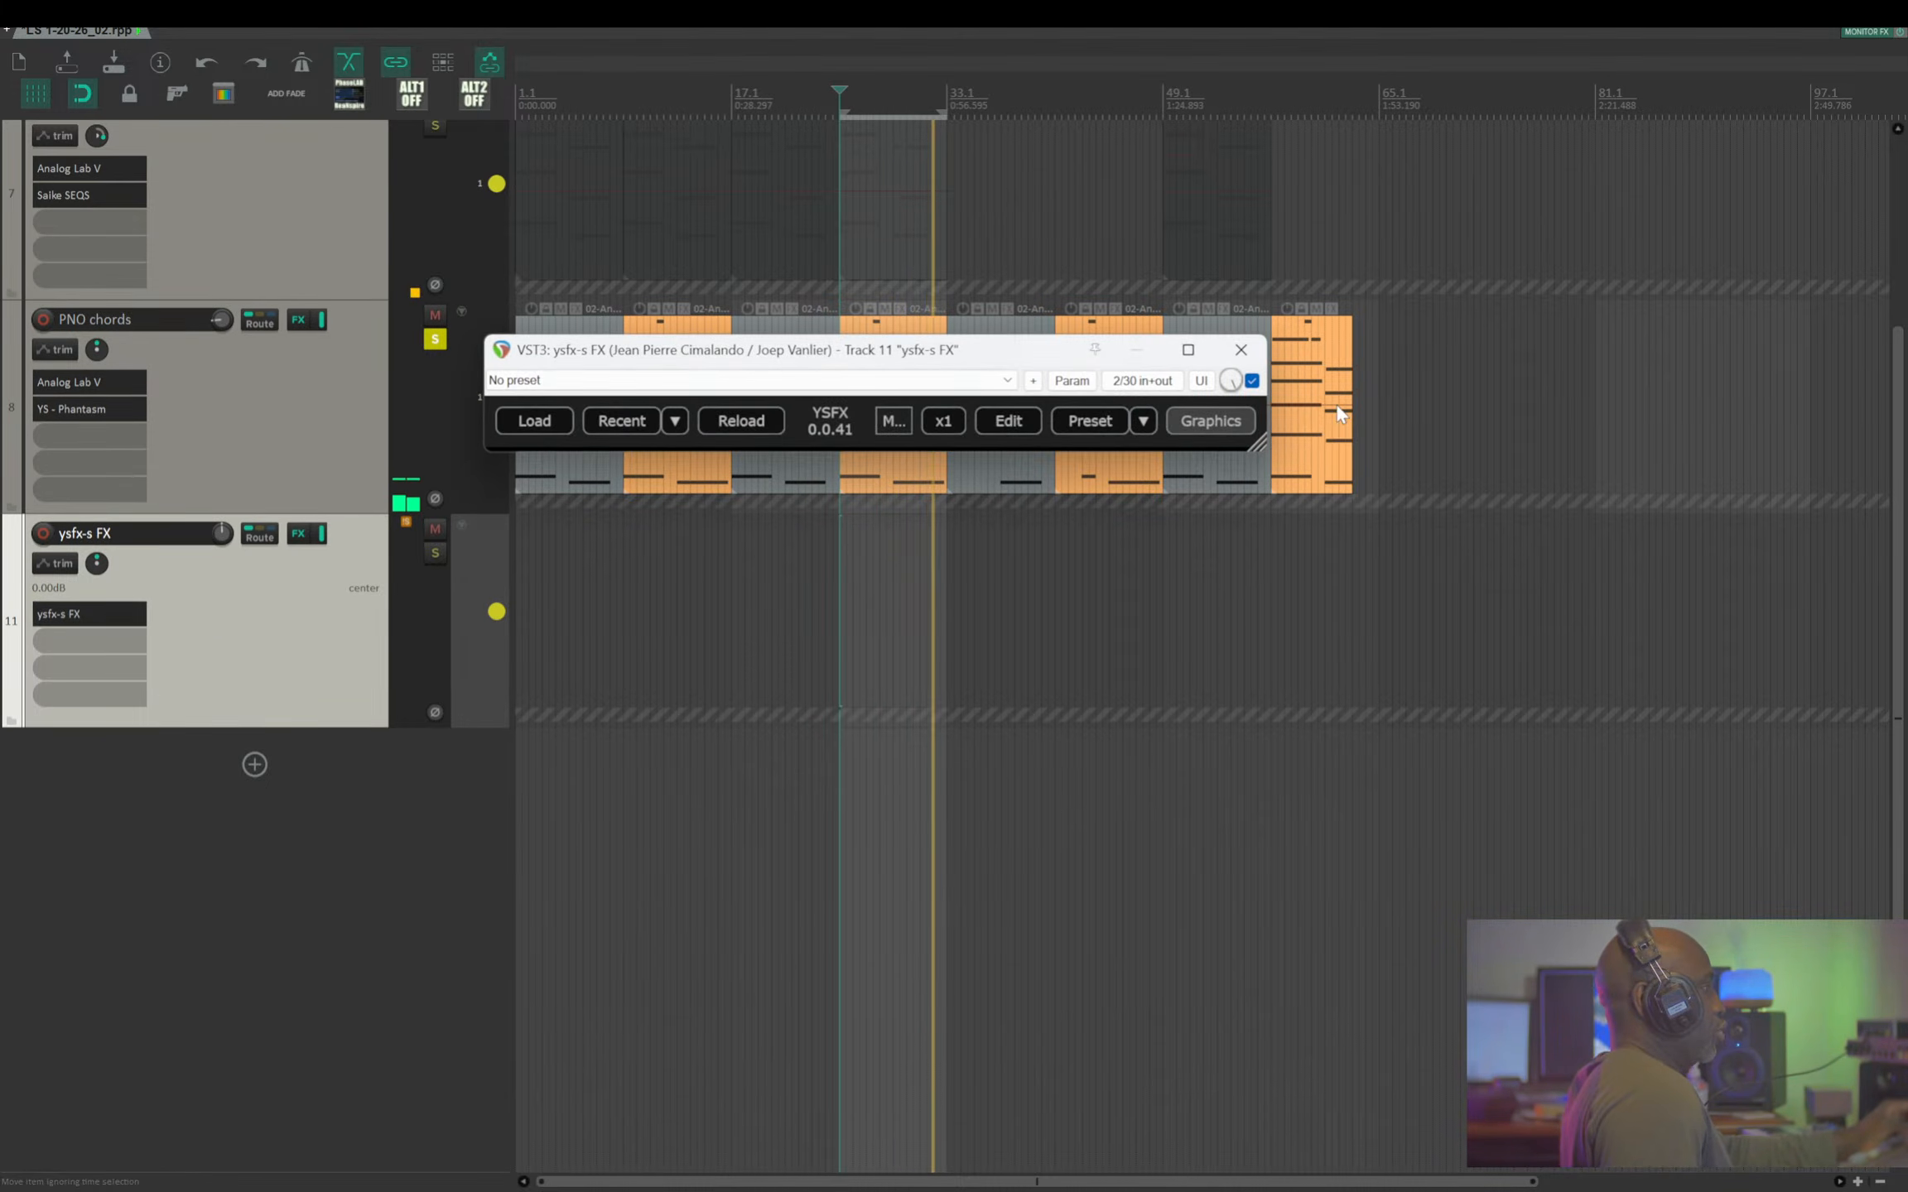
left_click_drag(1258, 445, 1412, 993)
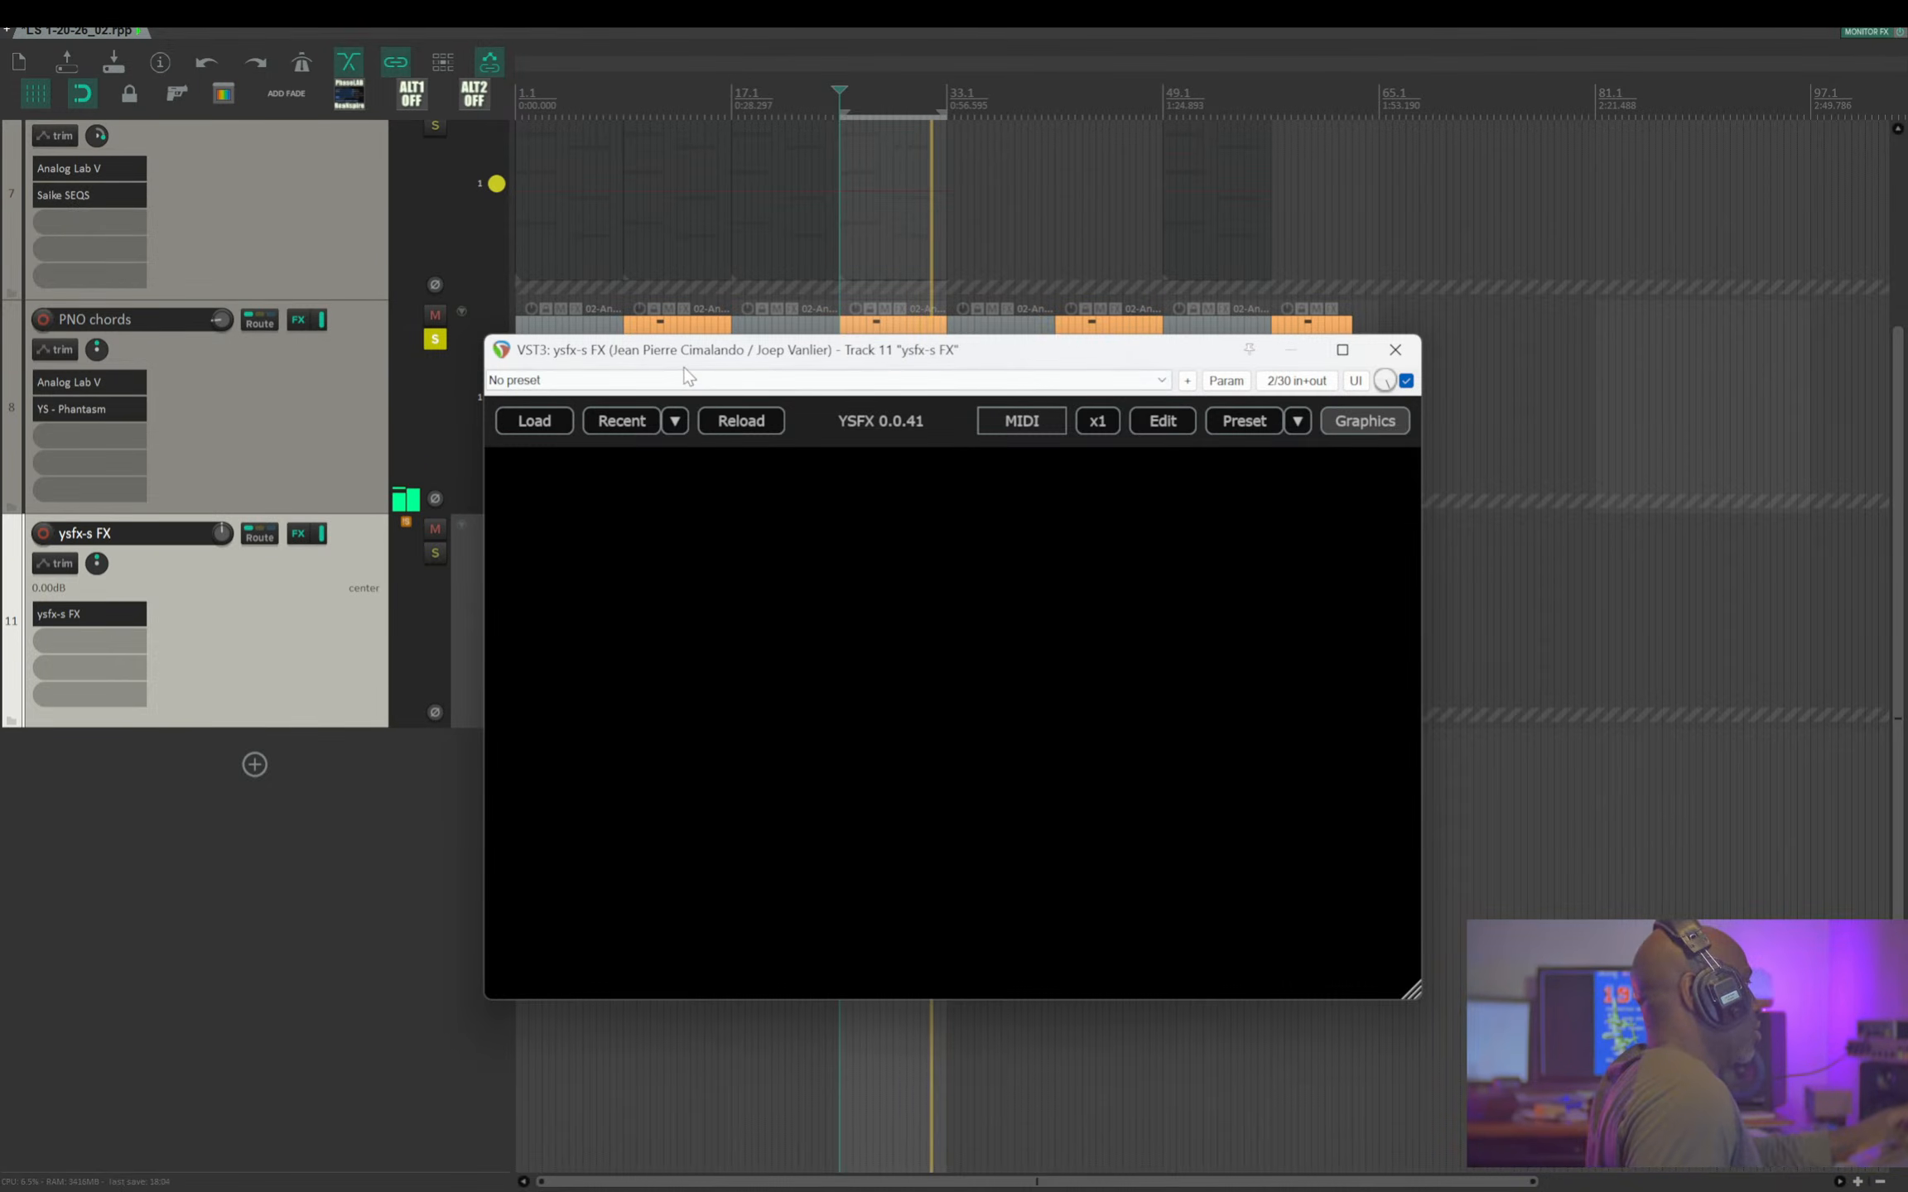
left_click_drag(733, 359, 741, 369)
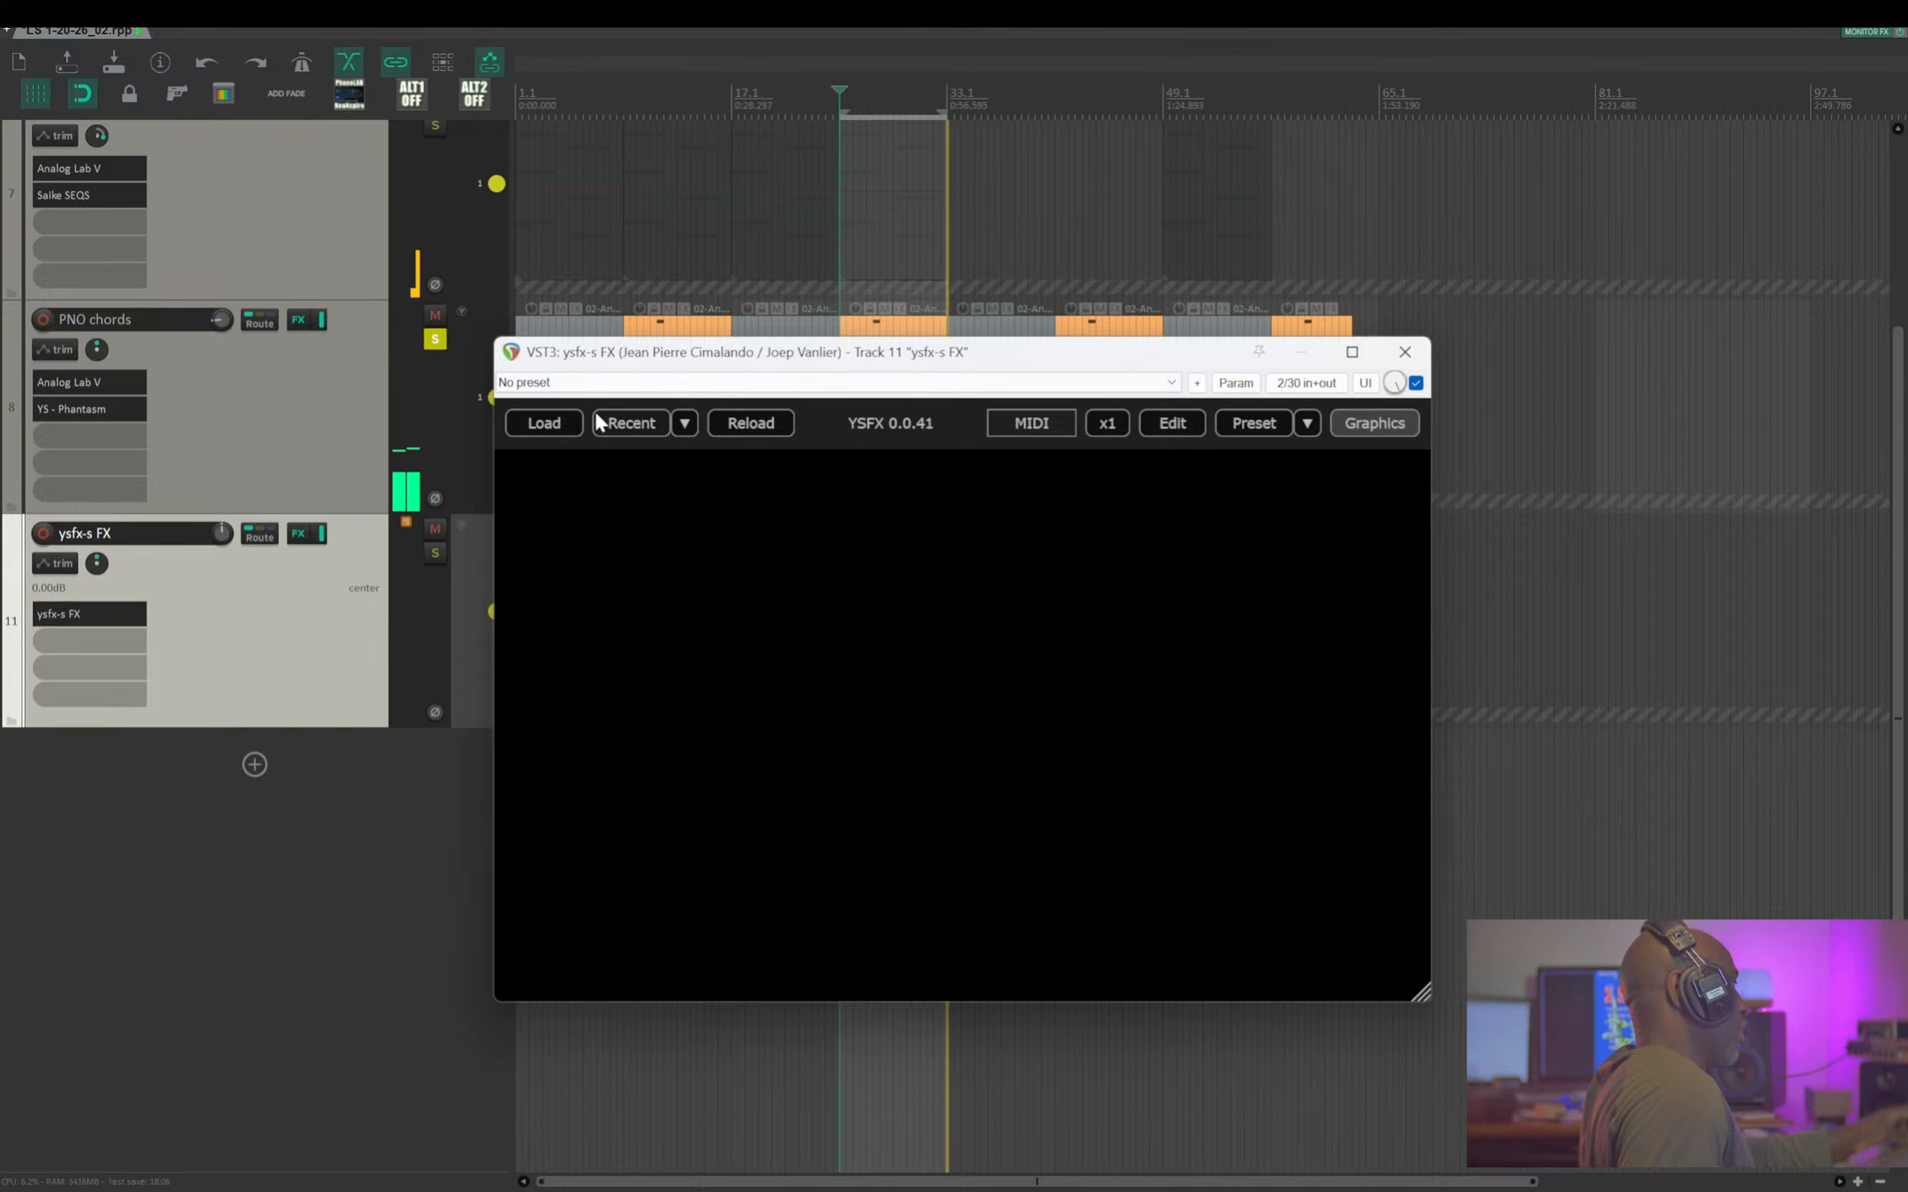
- Start loading a script in YSFX and browse to the Saike folder inside jsfx > TUKAN_STUDIOS_PLUGINS-main
left_click(534, 422)
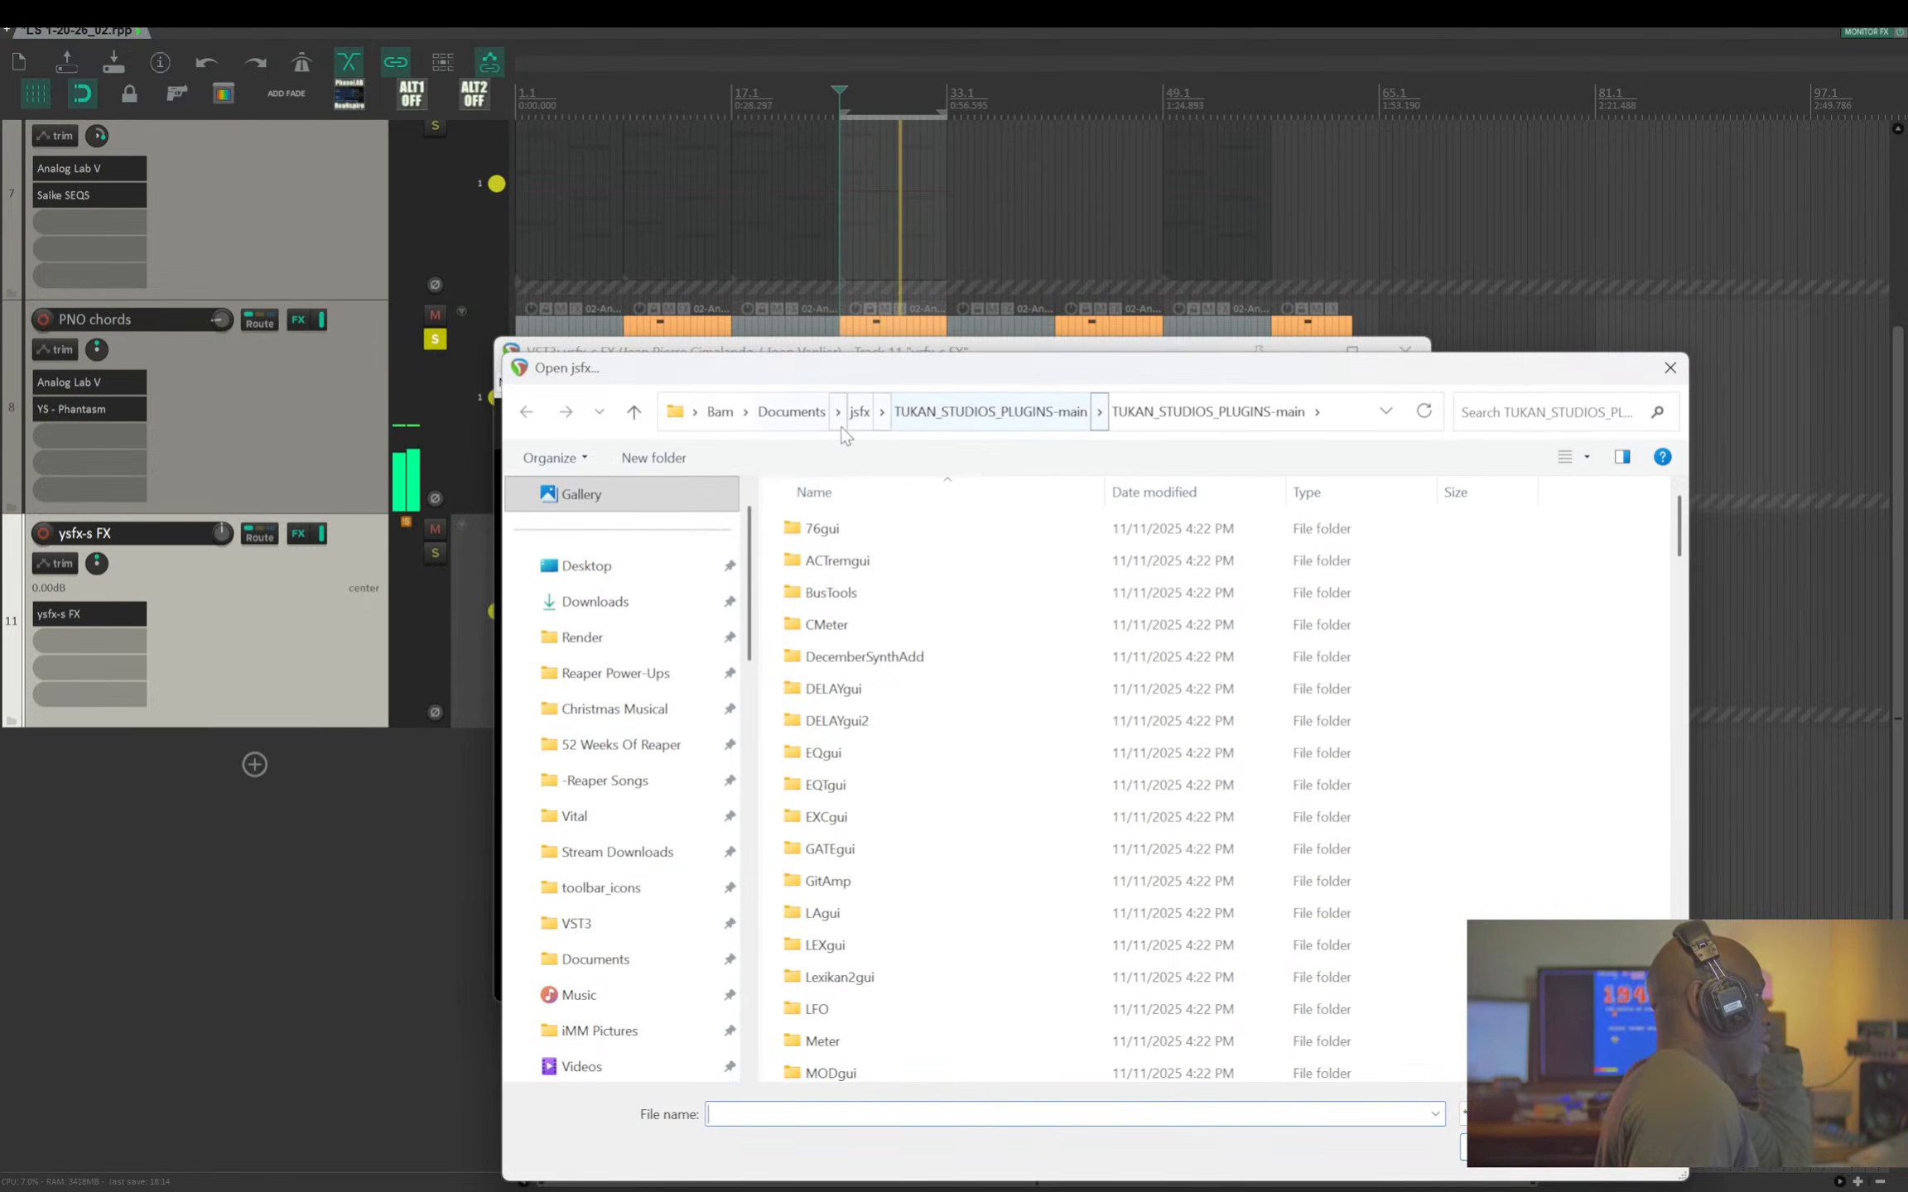
left_click(859, 418)
left_click(881, 532)
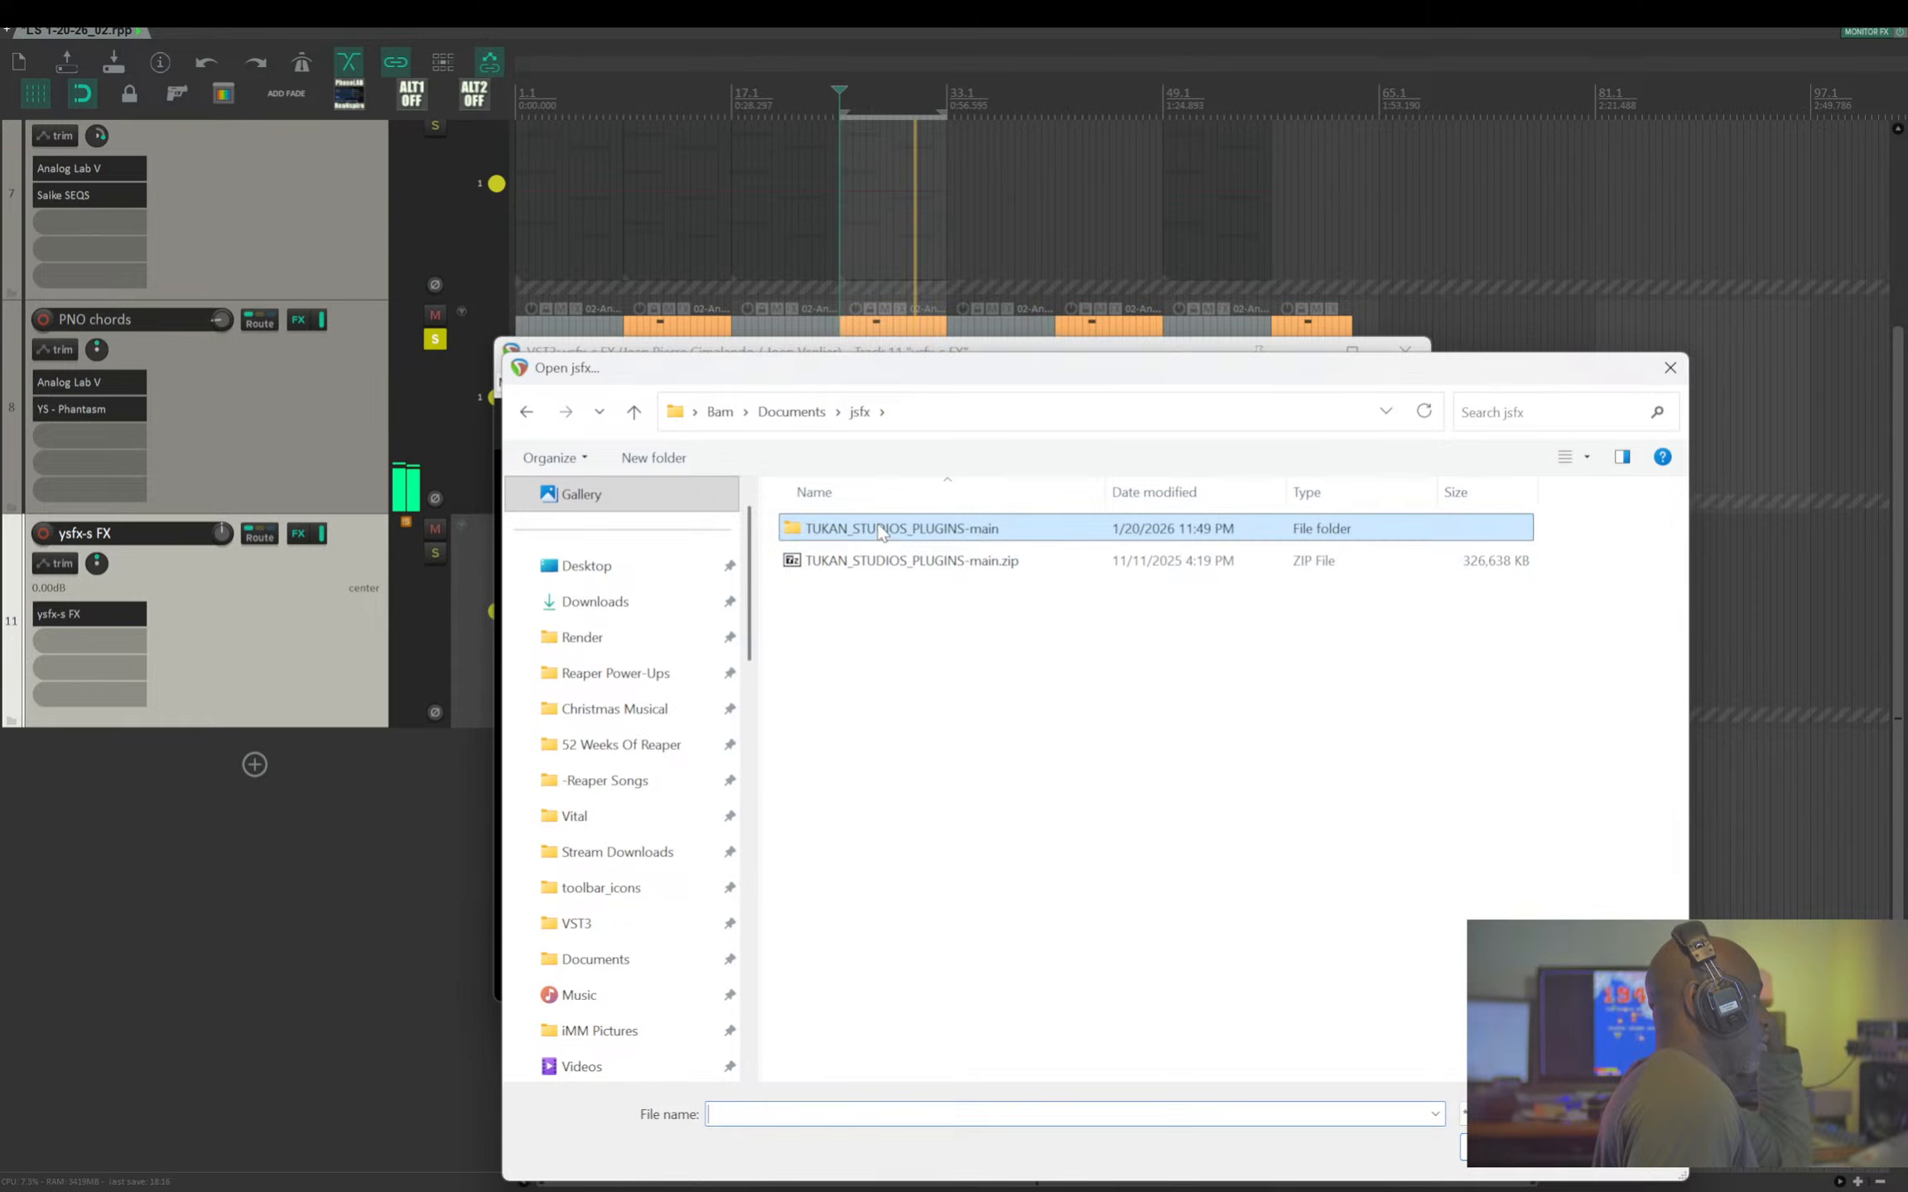
double_click(886, 527)
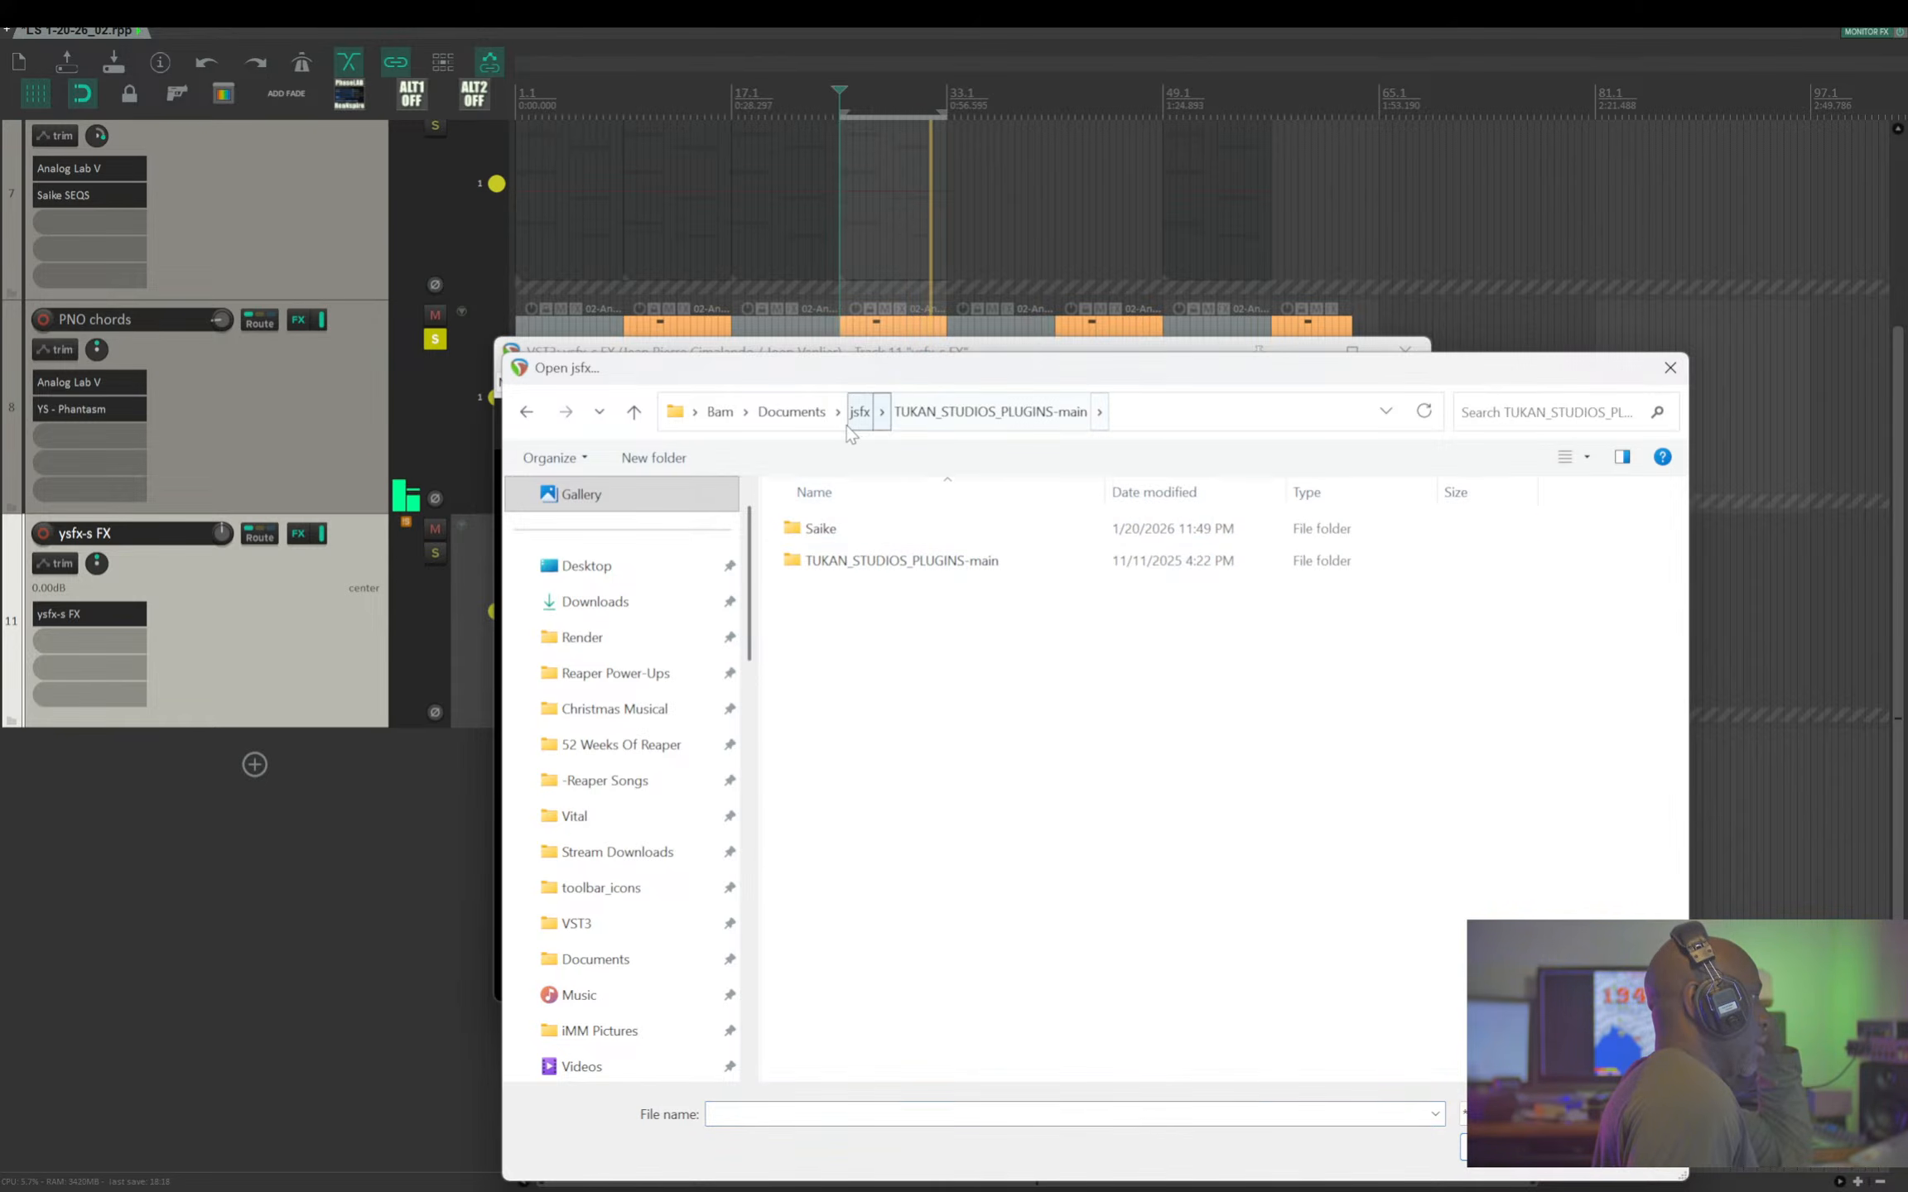
double_click(832, 529)
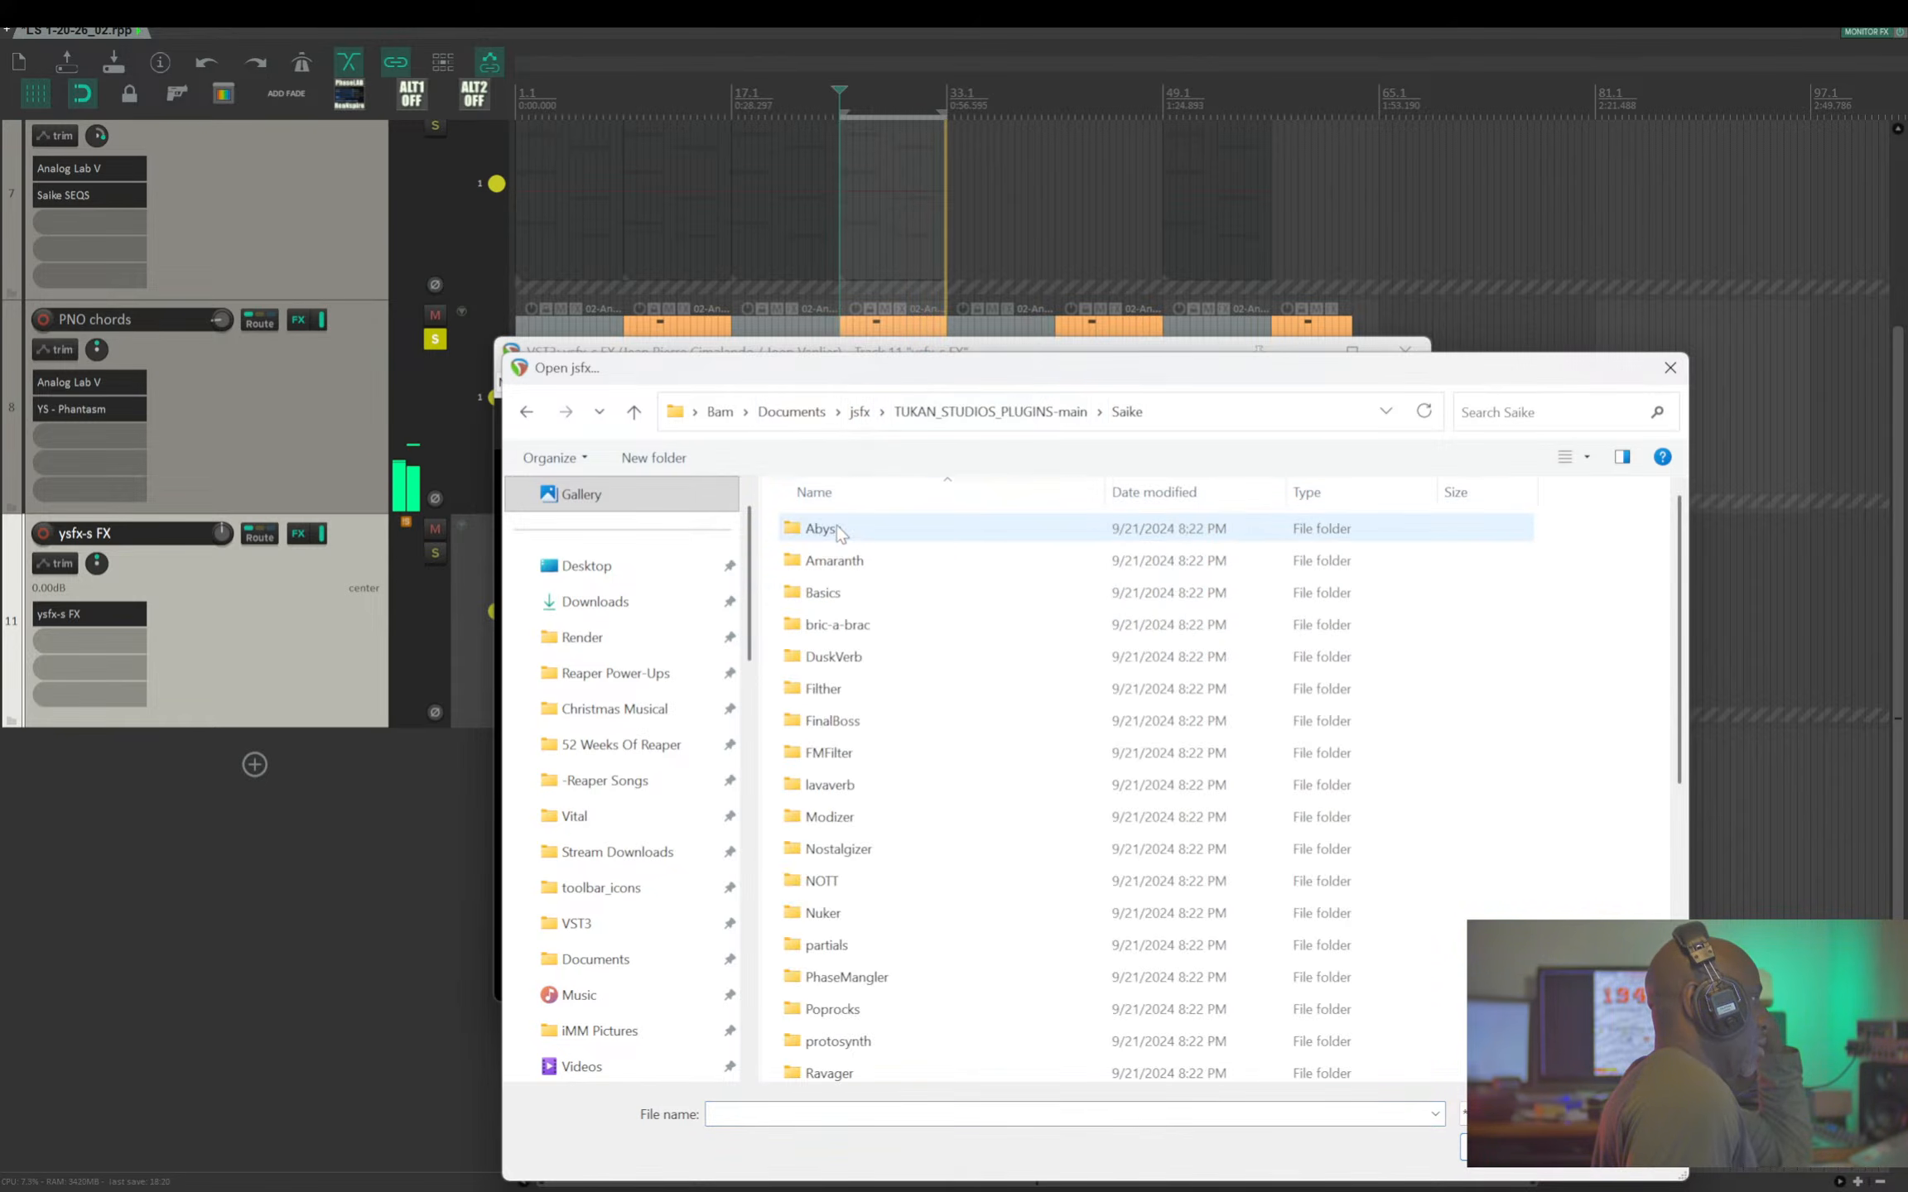
- Load SequencedFX.jsfx from the SequencedFX folder into YSFX
scroll(924, 771, "down", 6)
scroll(925, 771, "down", 1)
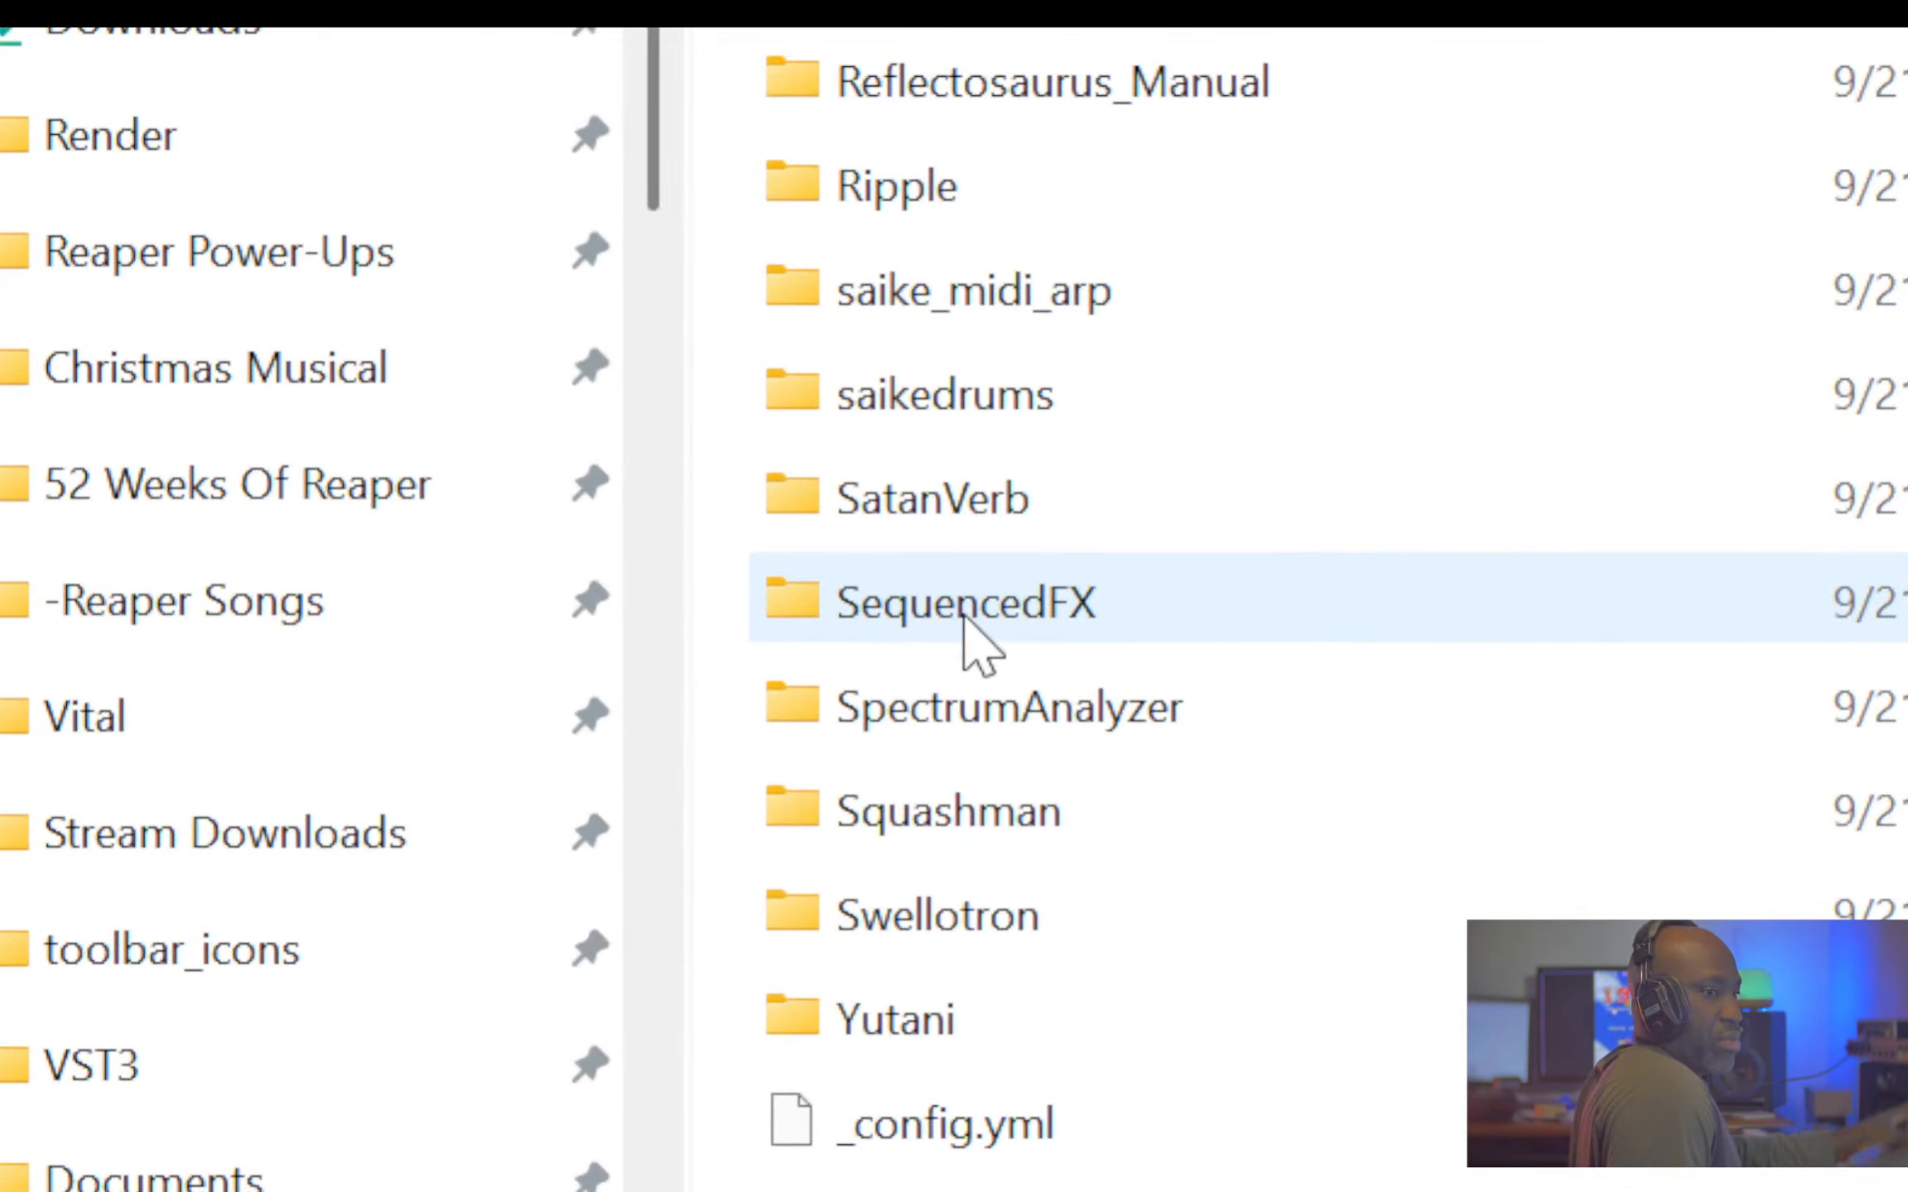
left_click(846, 783)
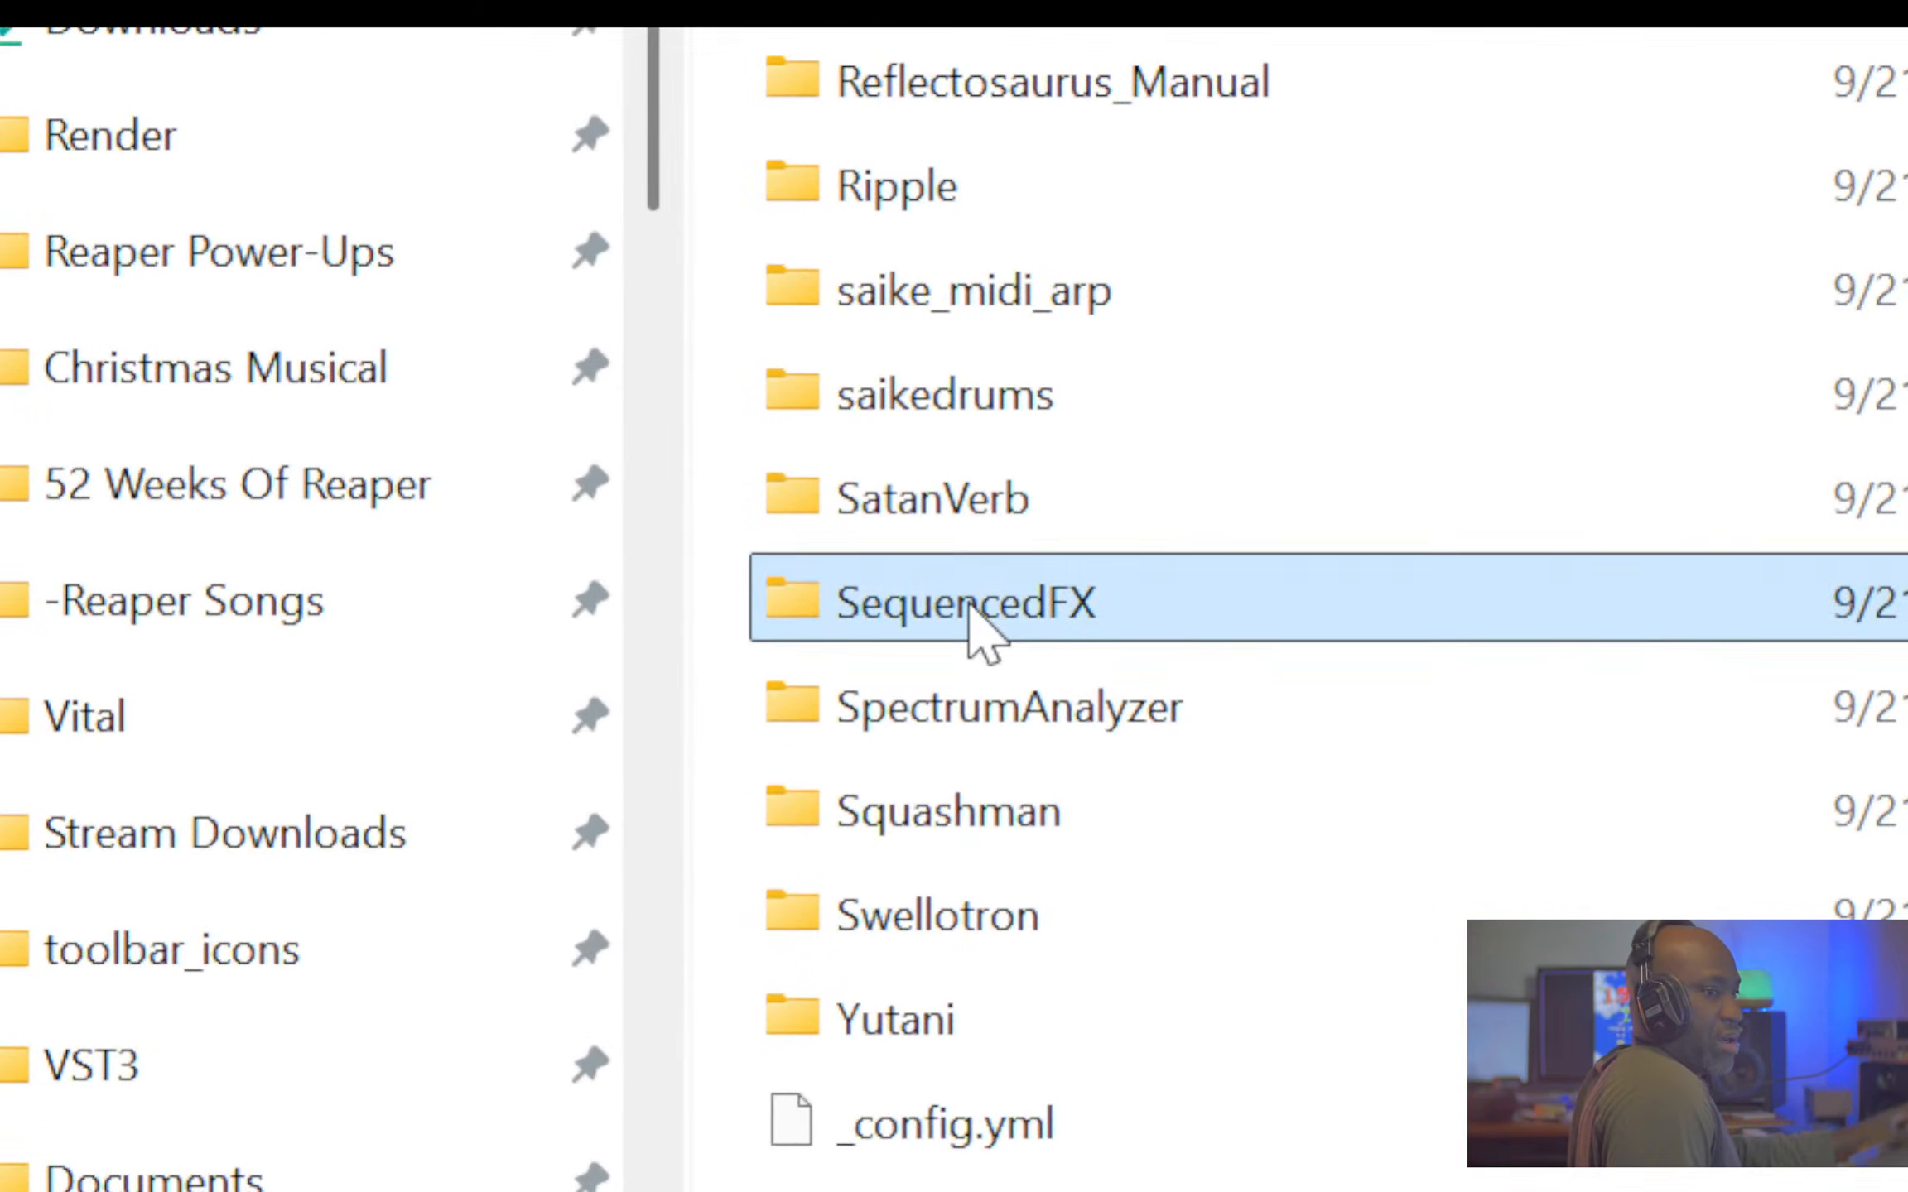
double_click(970, 604)
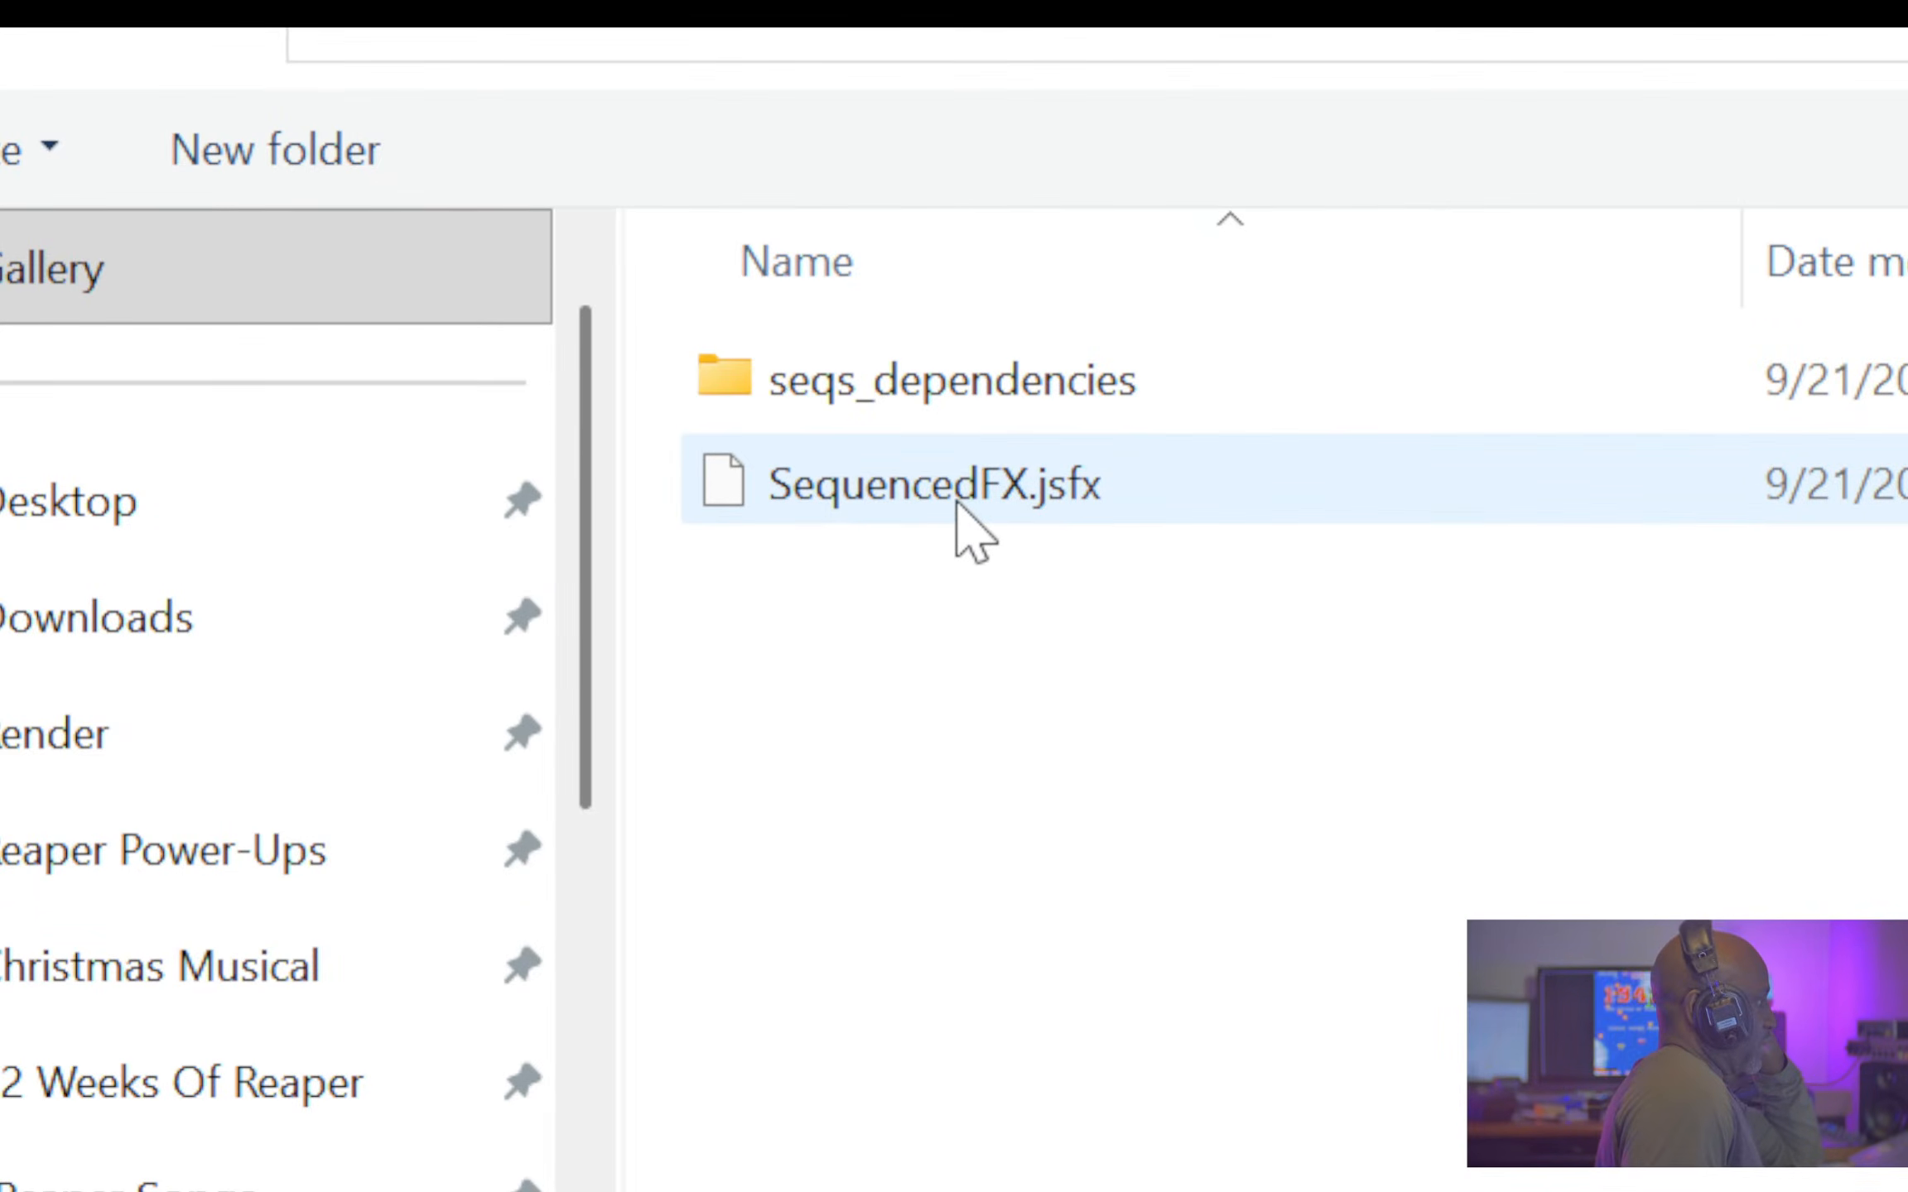
double_click(1047, 487)
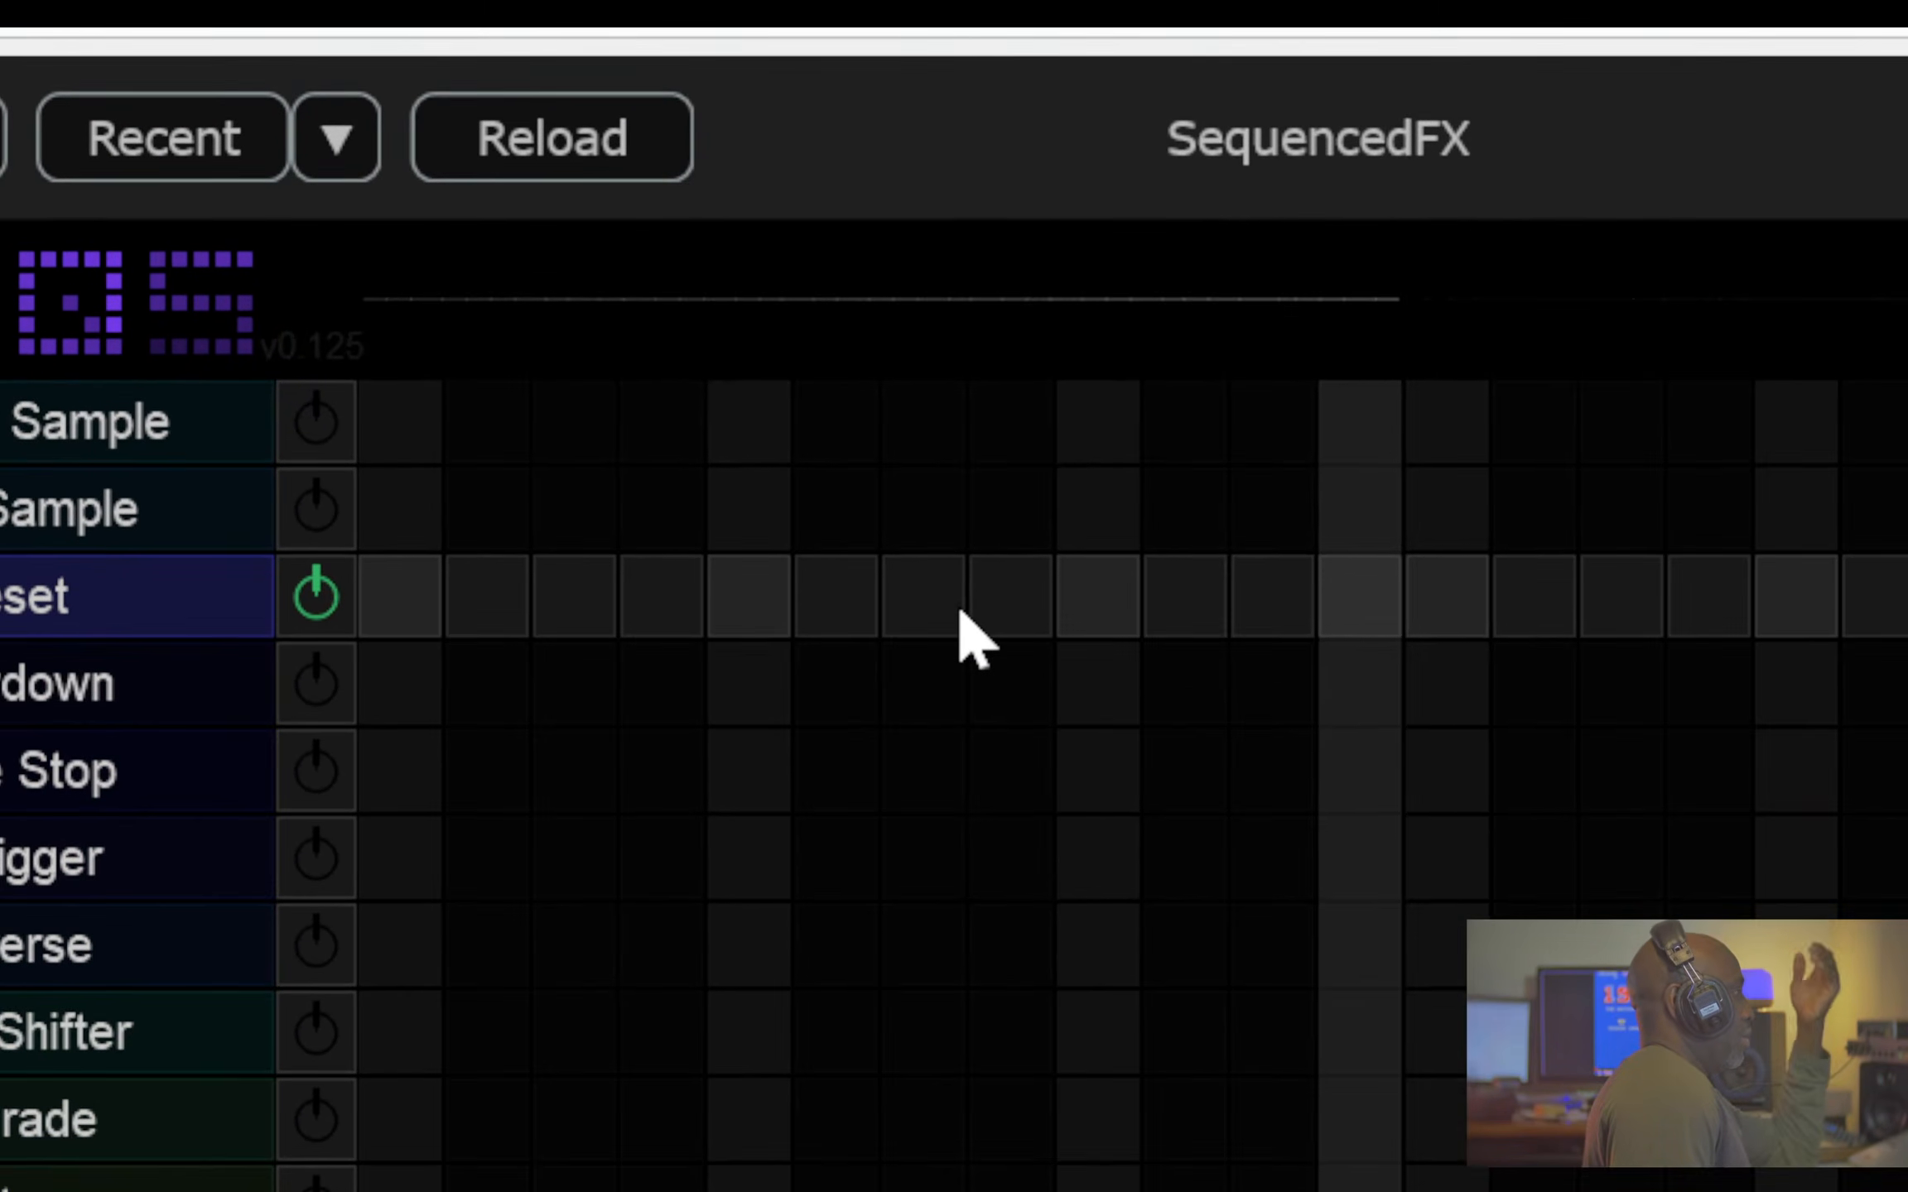
mouse_move(960, 617)
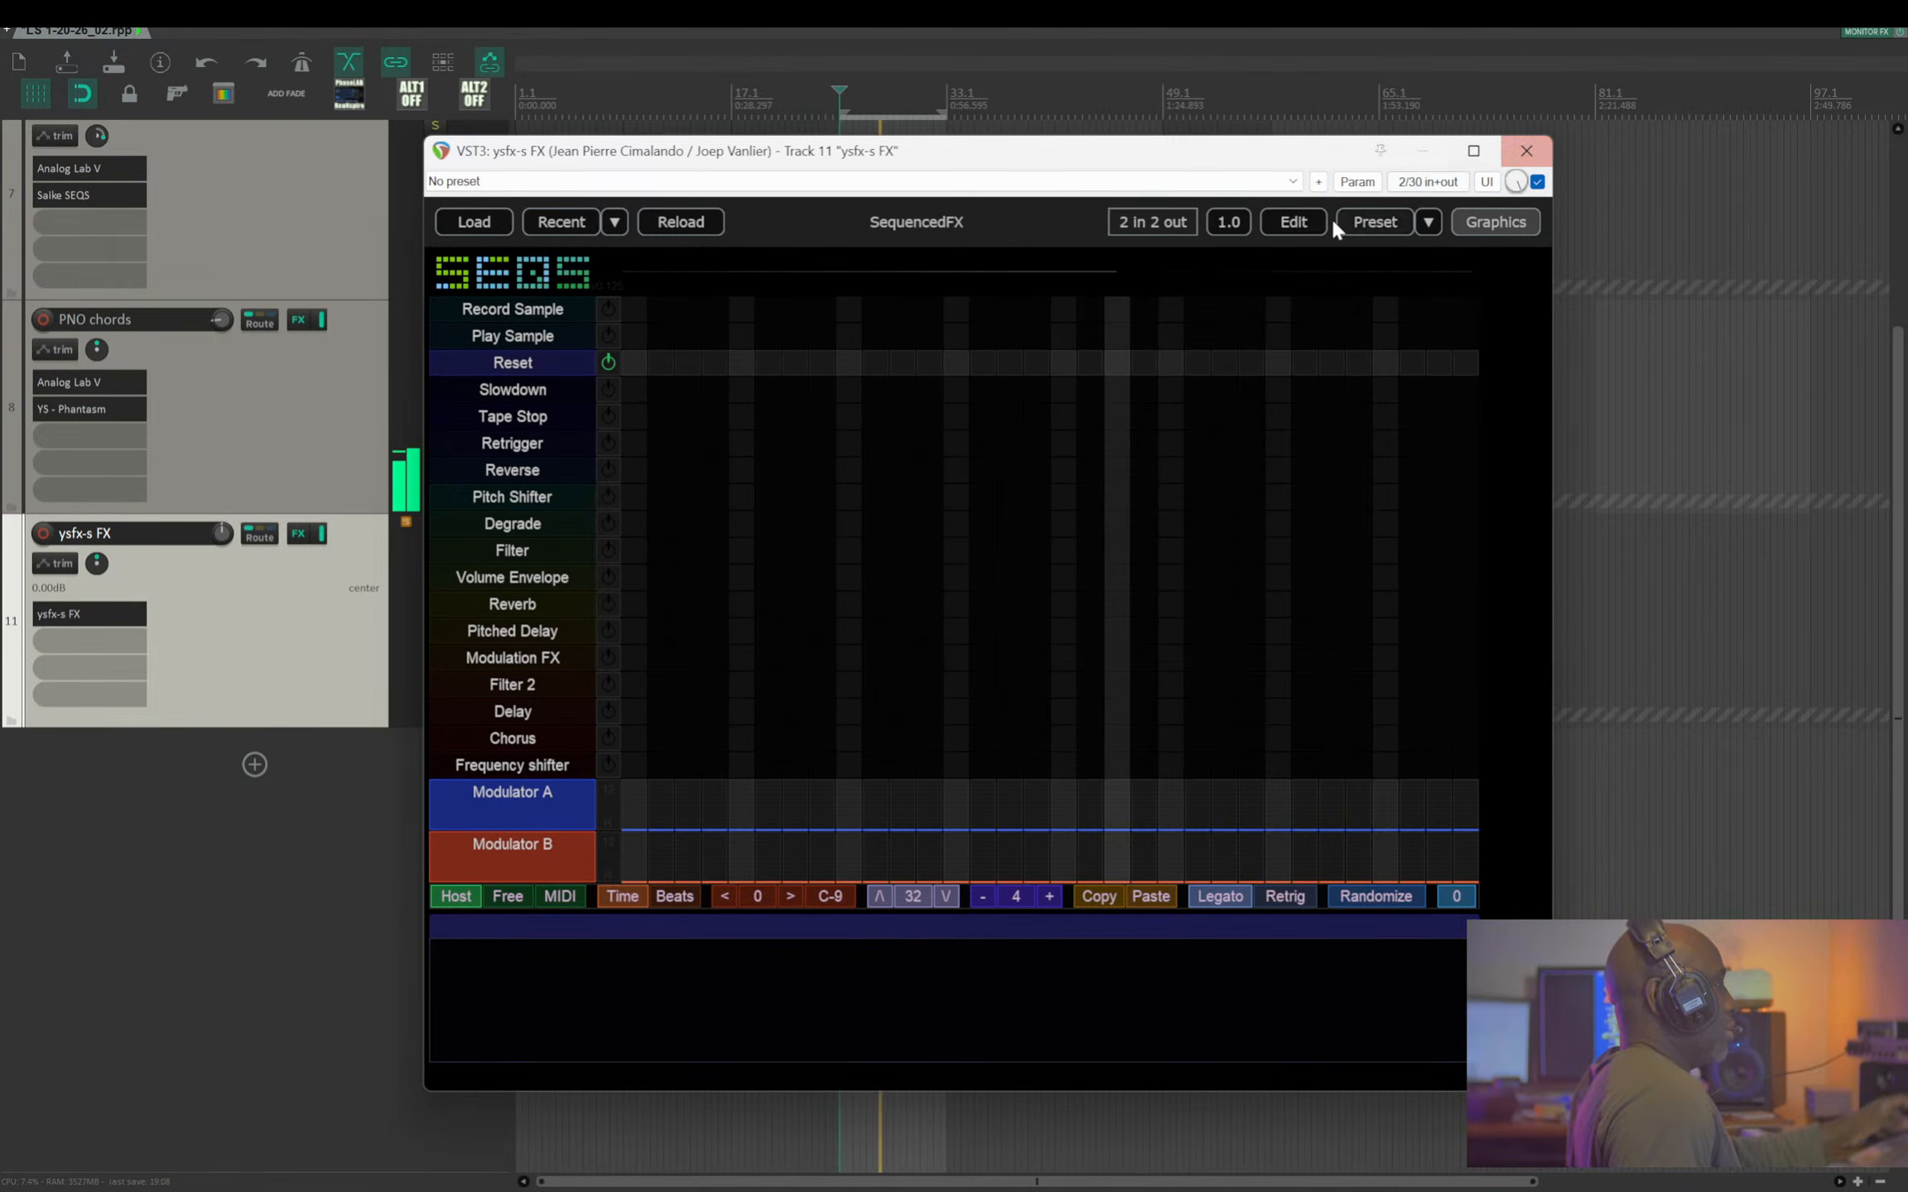
- Switch to the browser's SEQs page, open the Saike Plugin Bundle repository and review its ReaPack instructions and plugin assortment
key("alt+Tab")
key("alt+Tab")
key("alt+Tab")
key("alt+Tab")
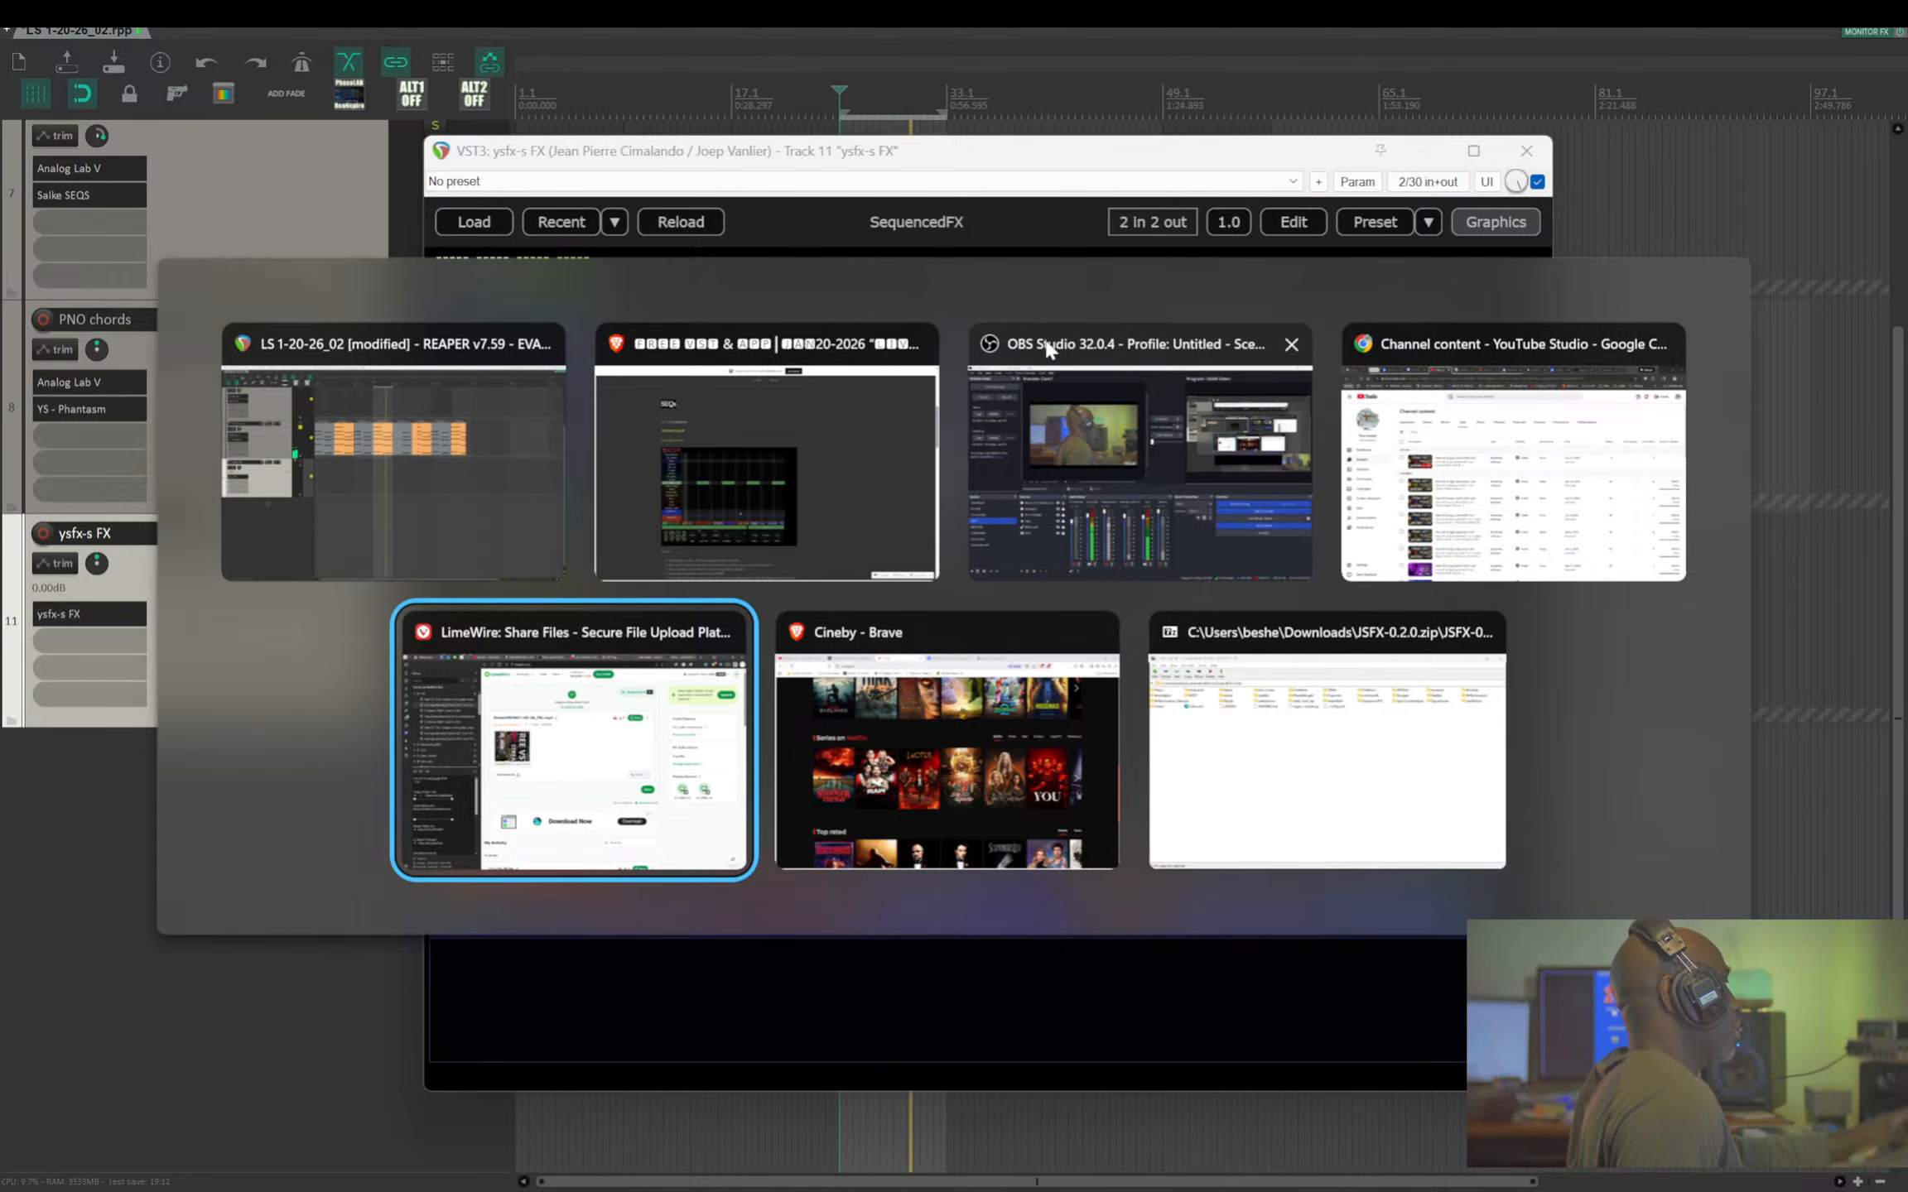
left_click(831, 431)
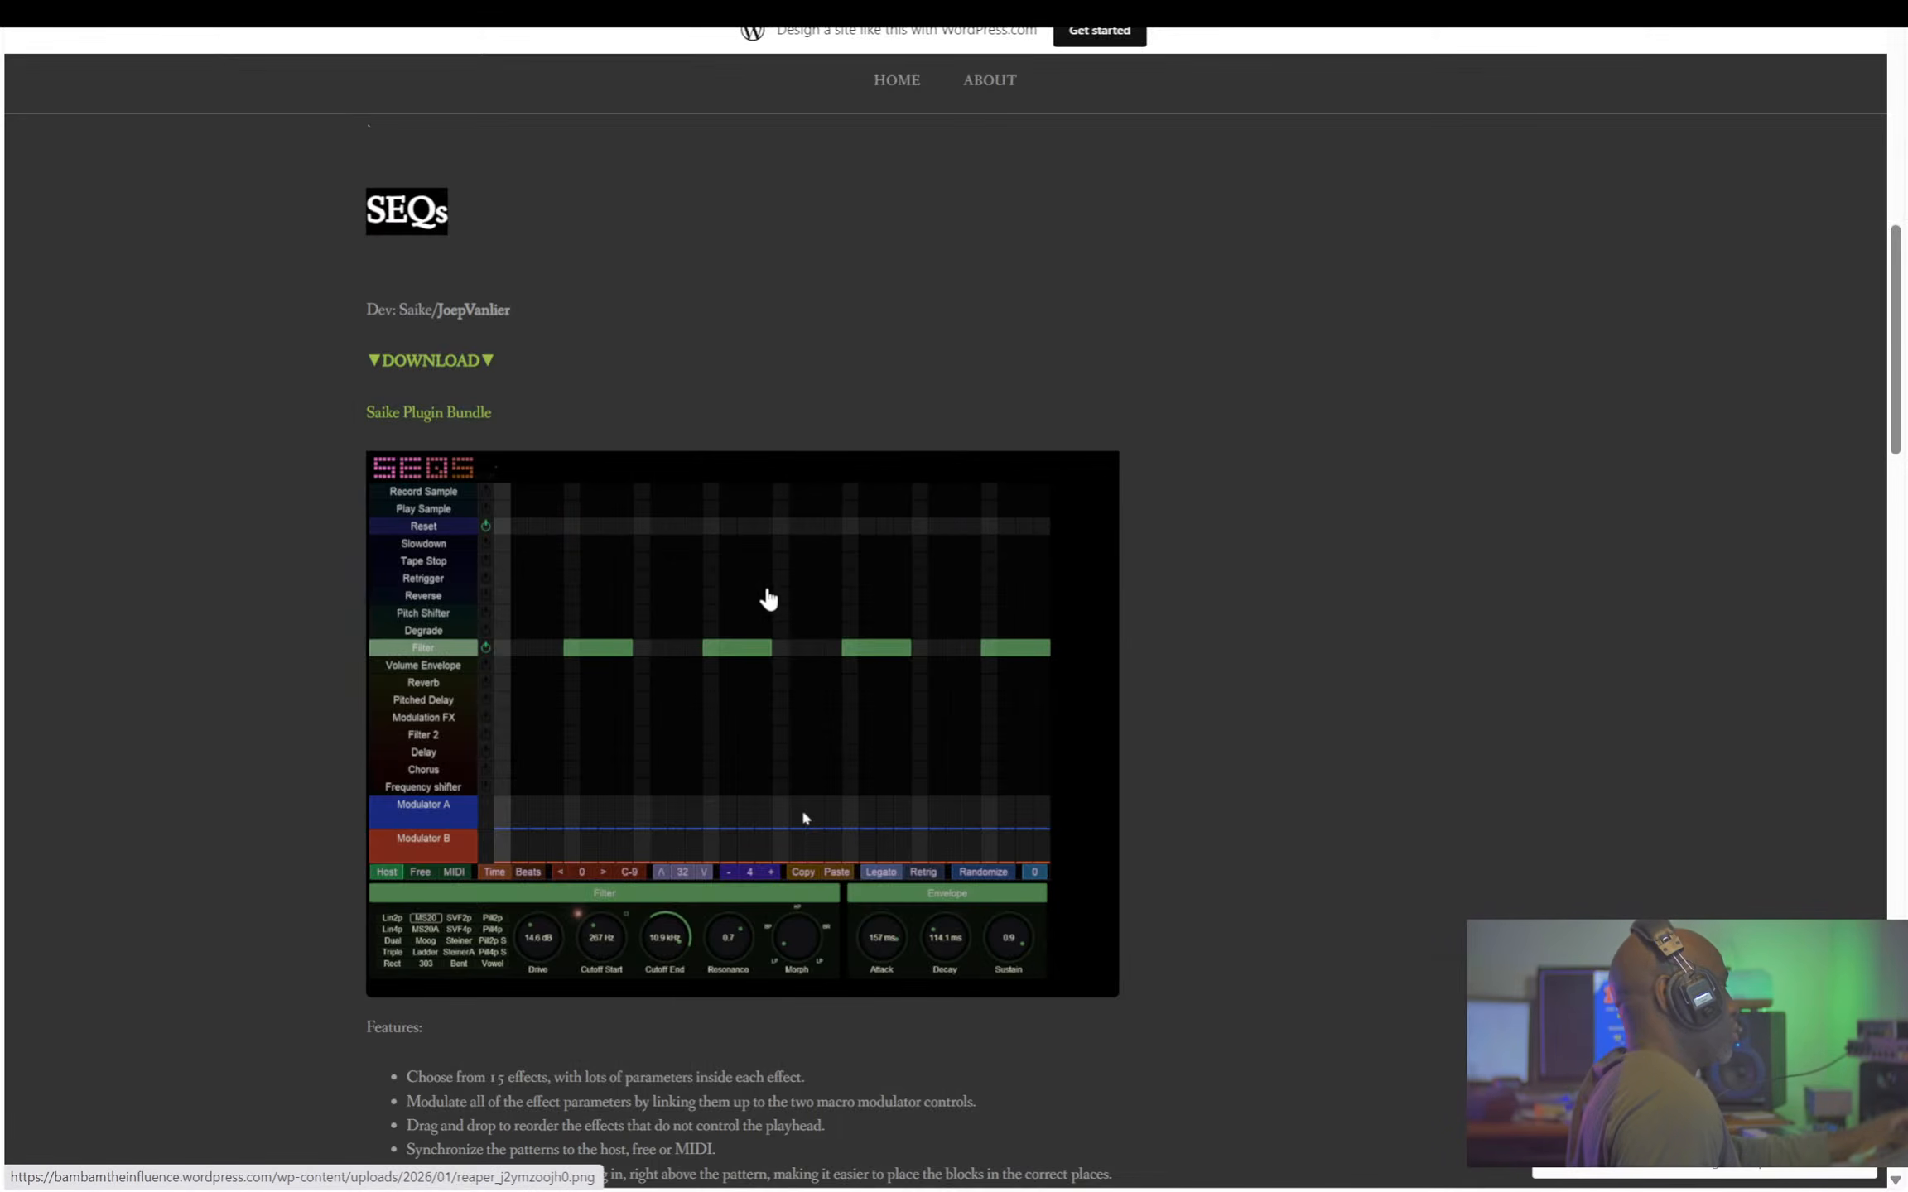
left_click(450, 418)
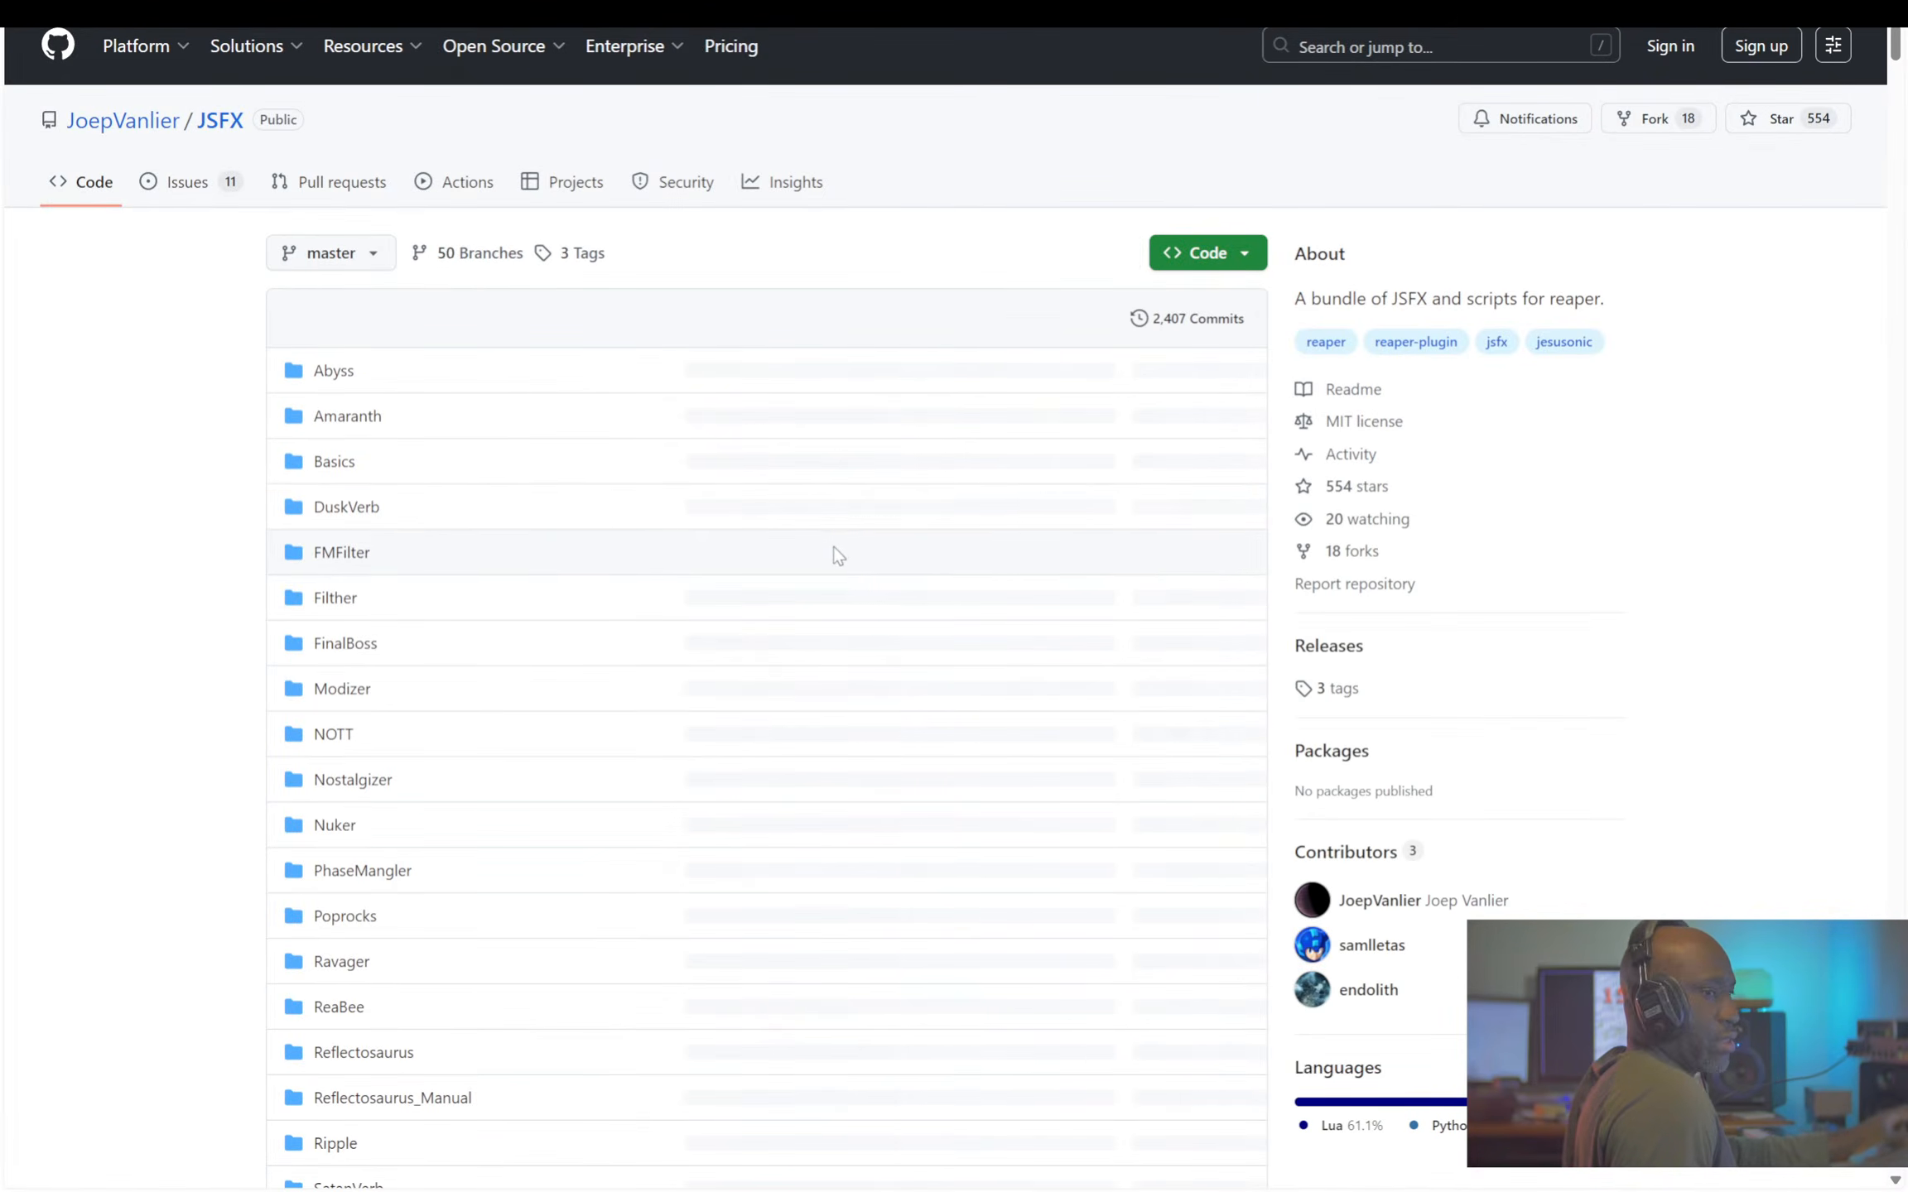
scroll(816, 559, "down", 20)
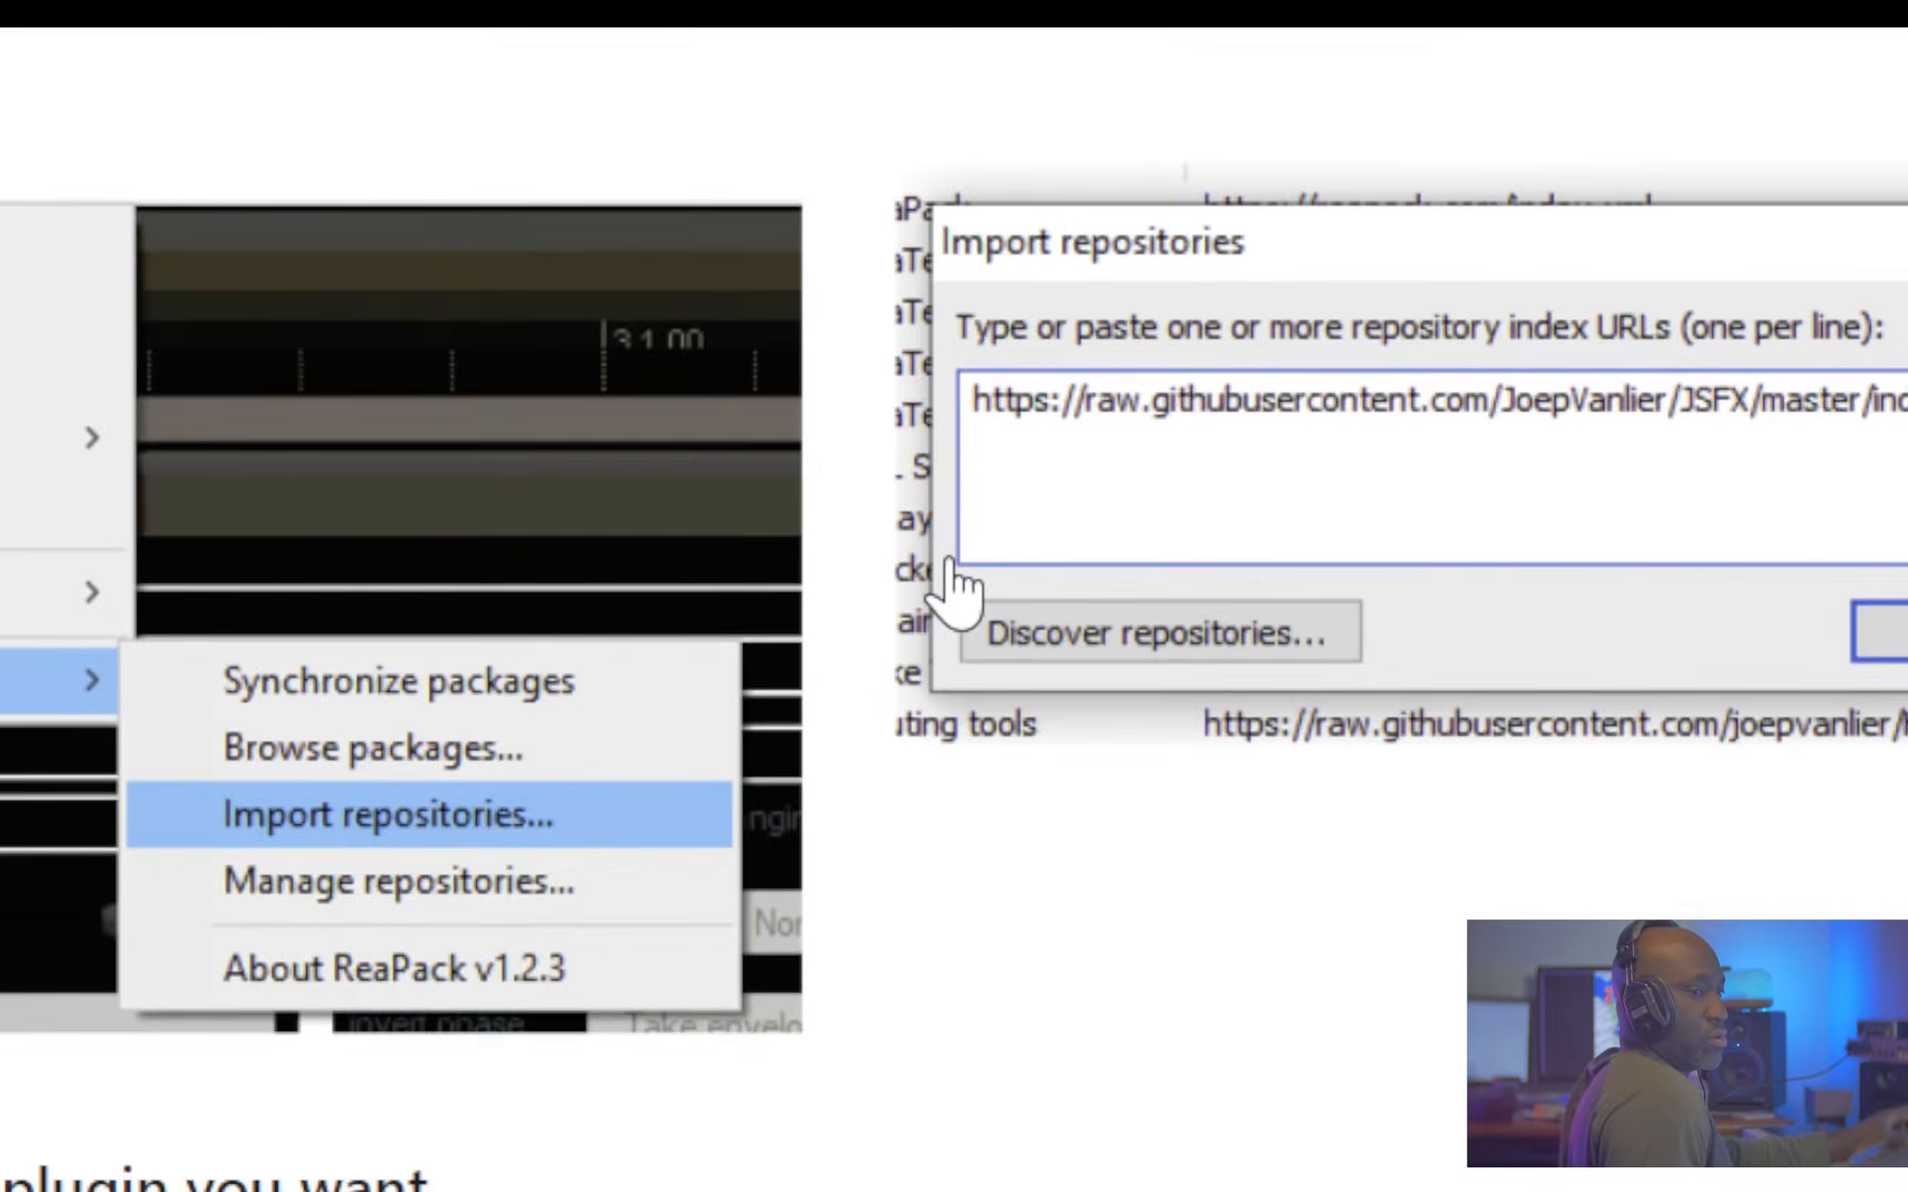
scroll(946, 596, "down", 8)
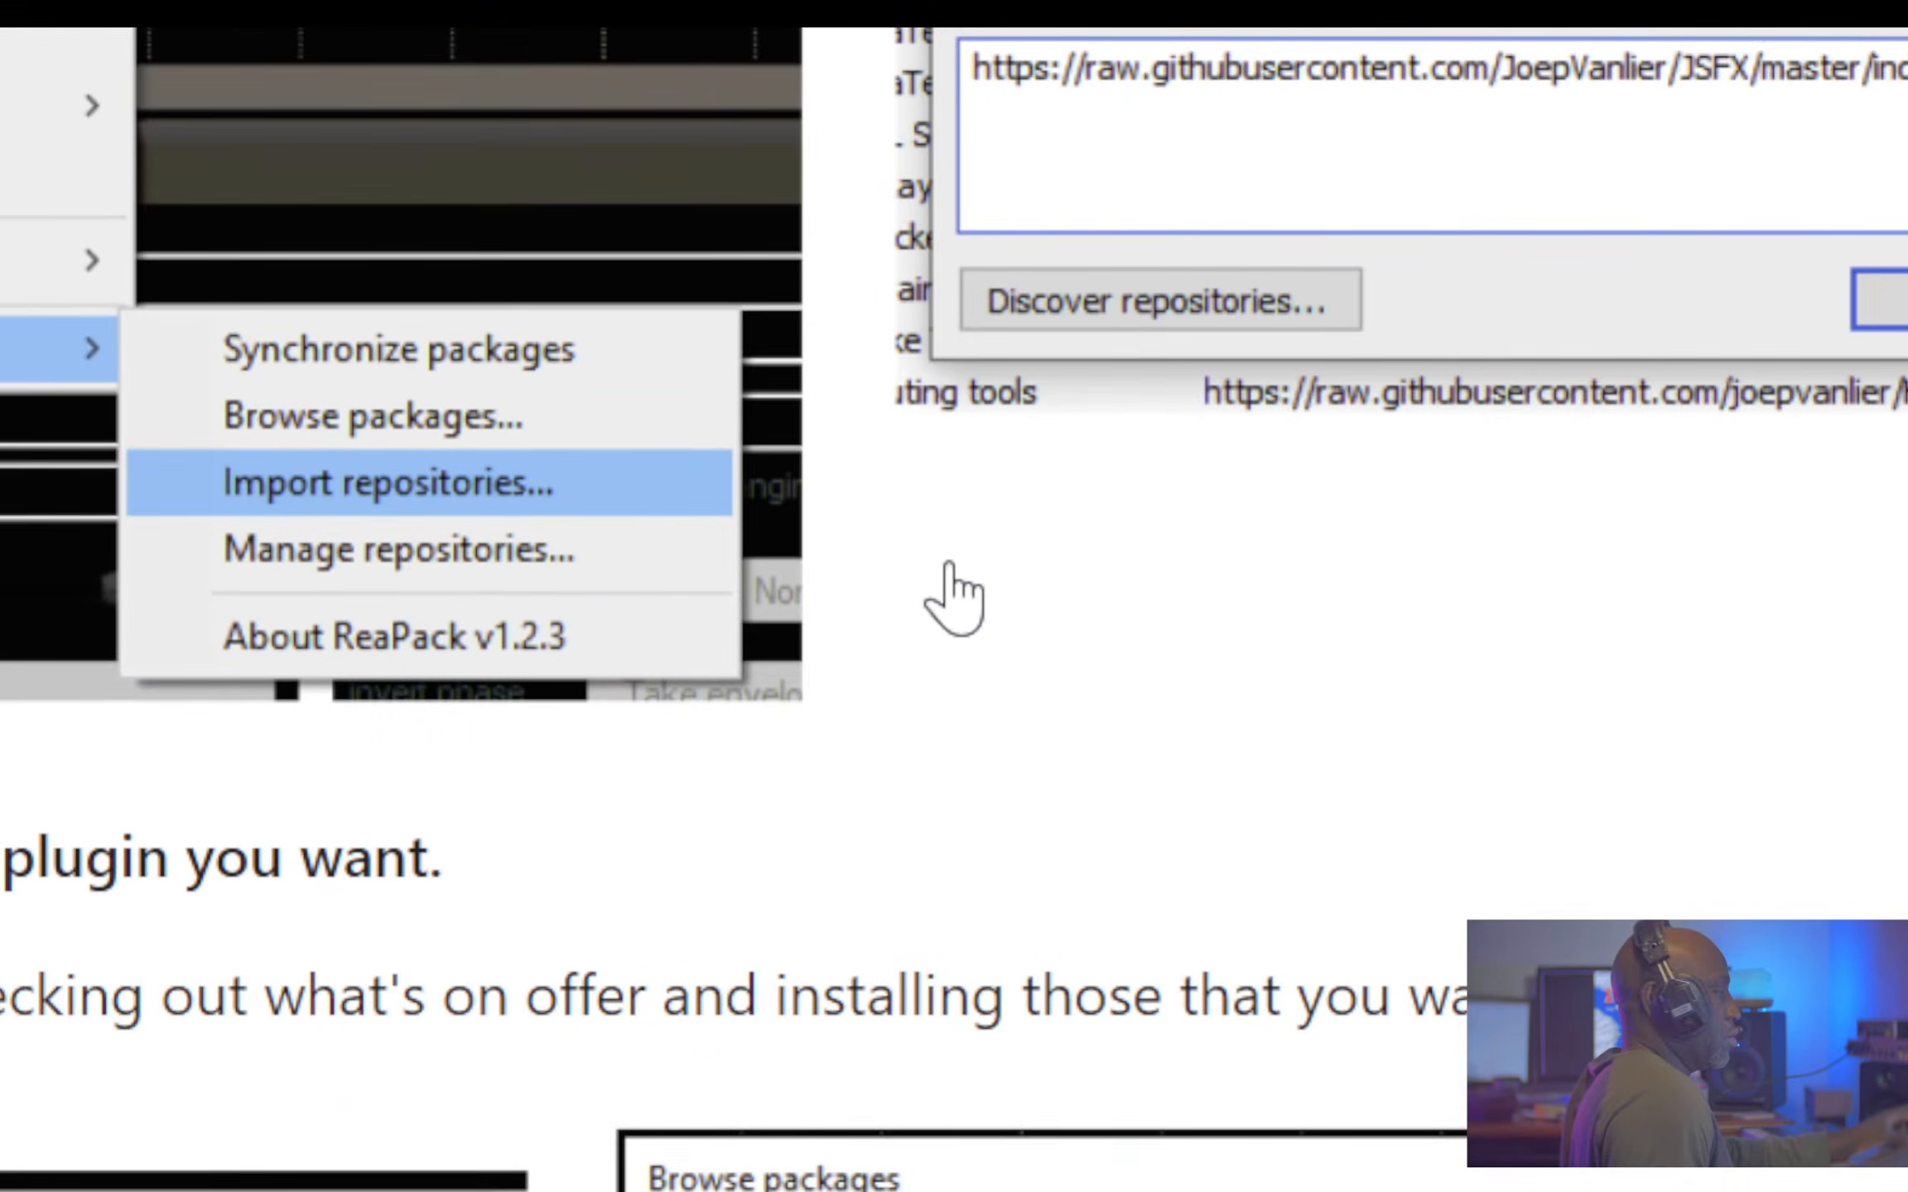
scroll(551, 623, "down", 10)
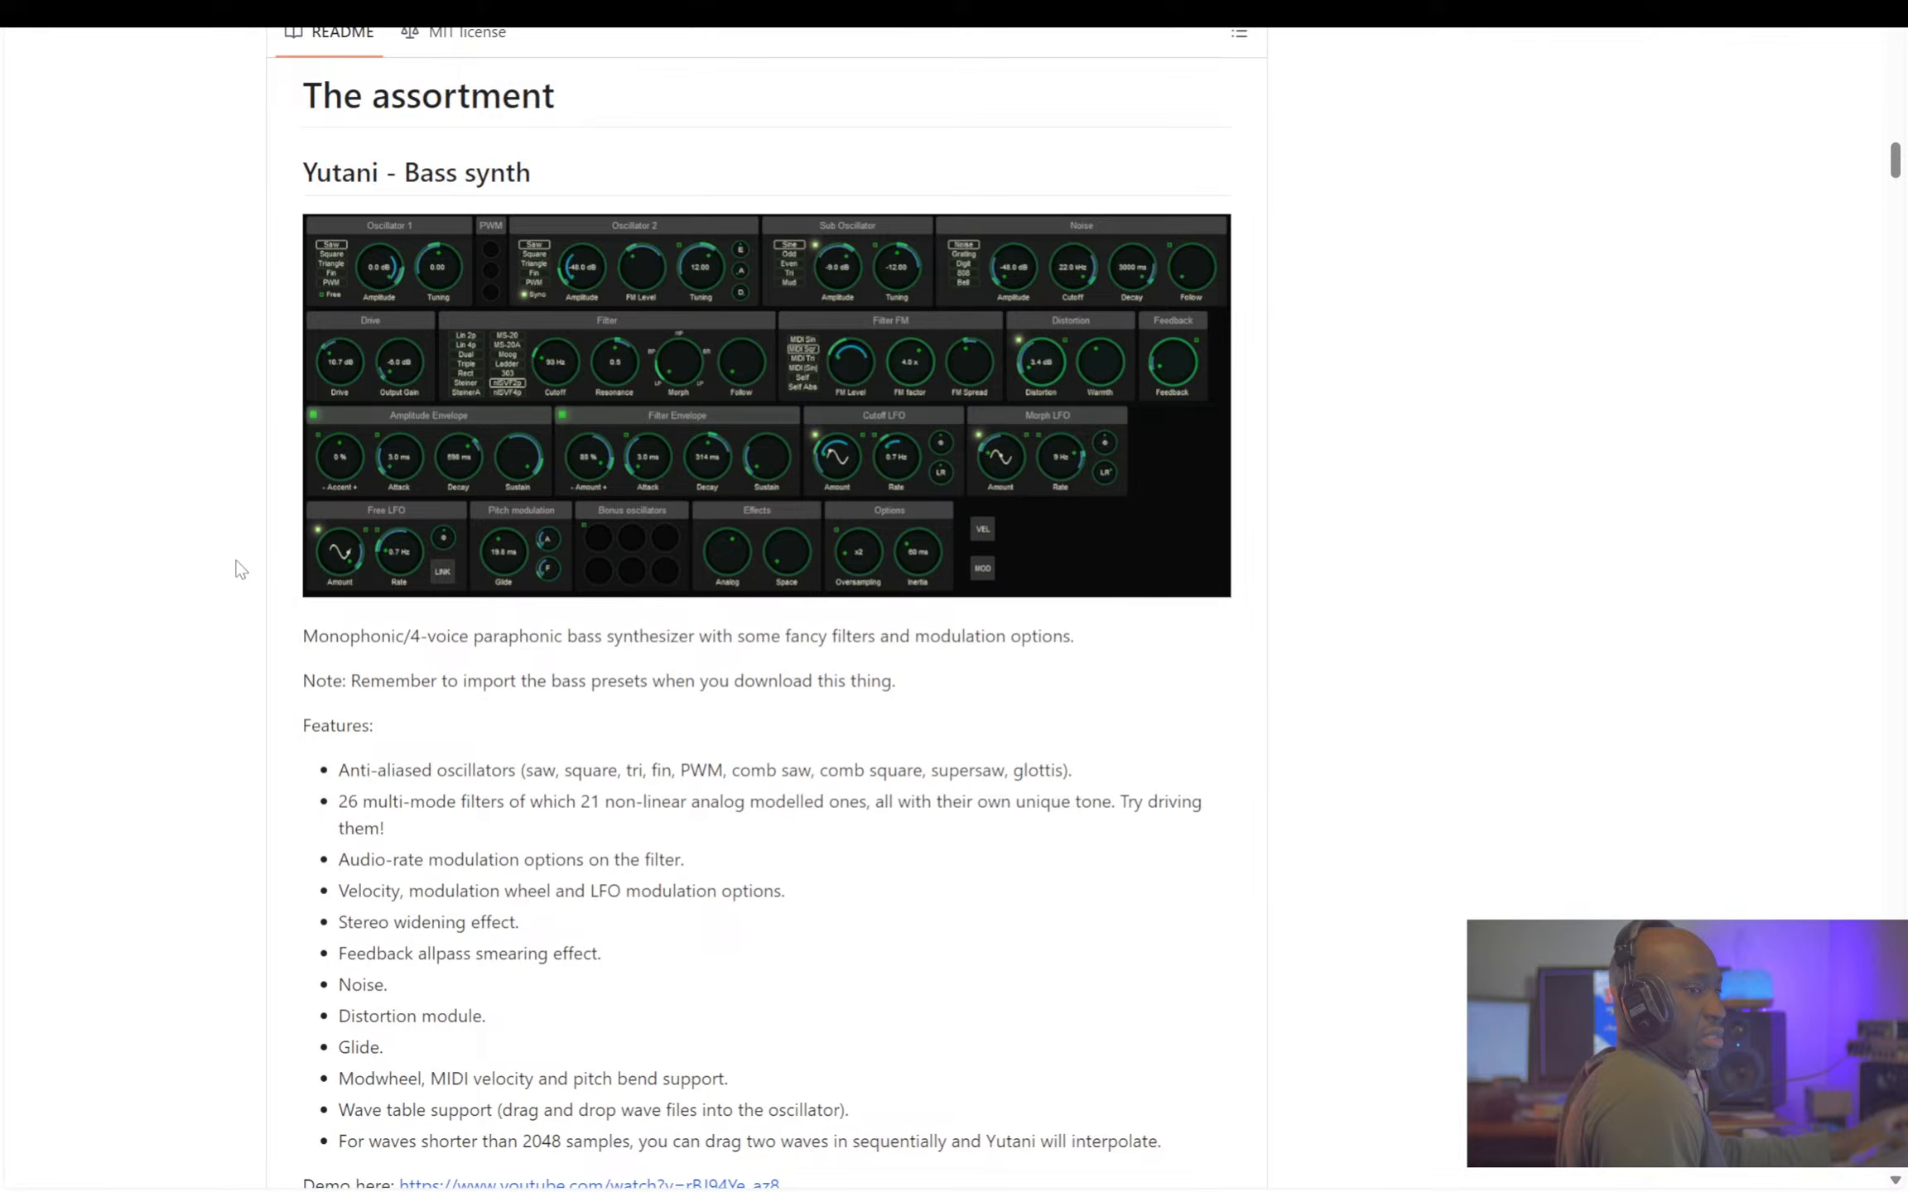
- Review the Saike plugin assortment in the README, from the Yutani bass synth to the SEQS effects sequencer and its feature list
scroll(240, 569, "down", 20)
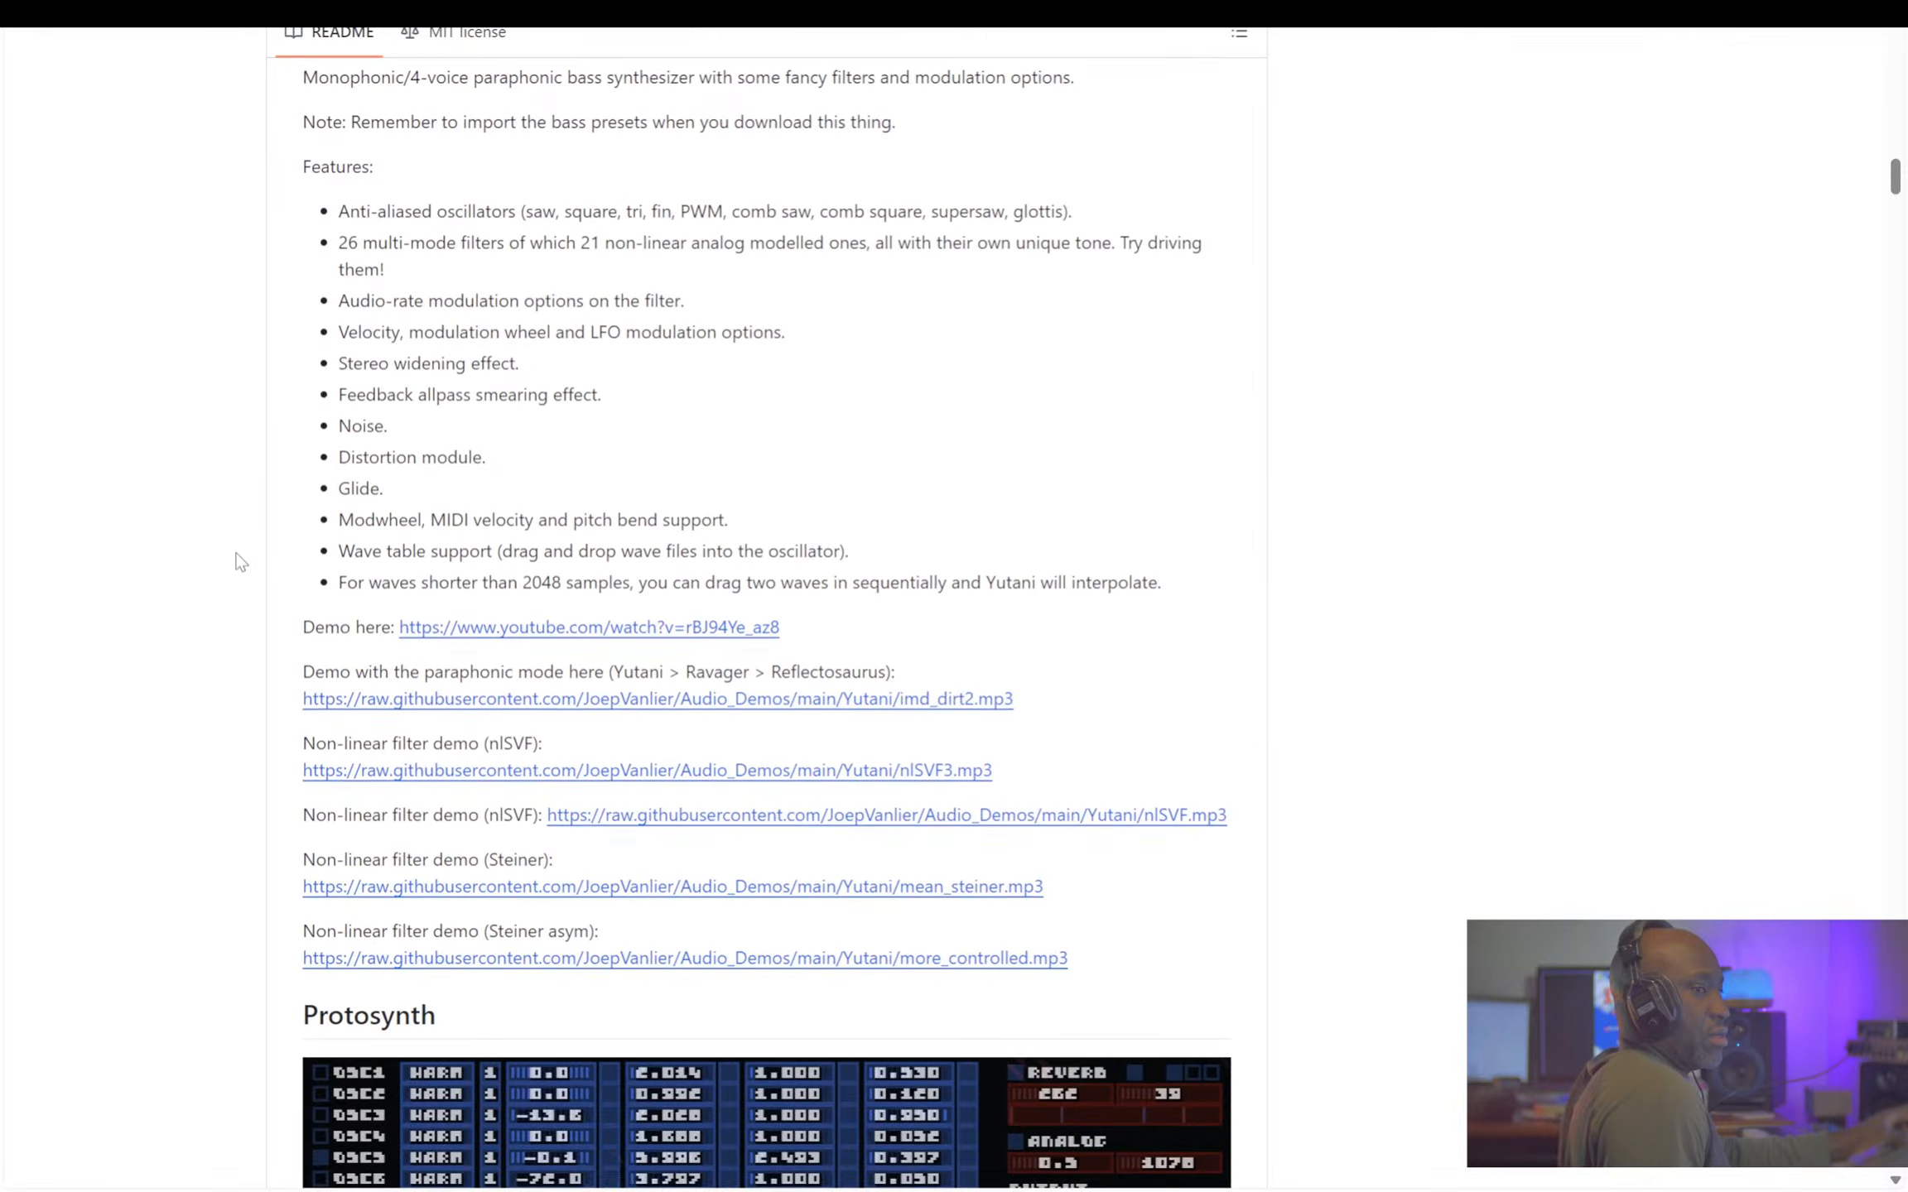
scroll(240, 561, "down", 20)
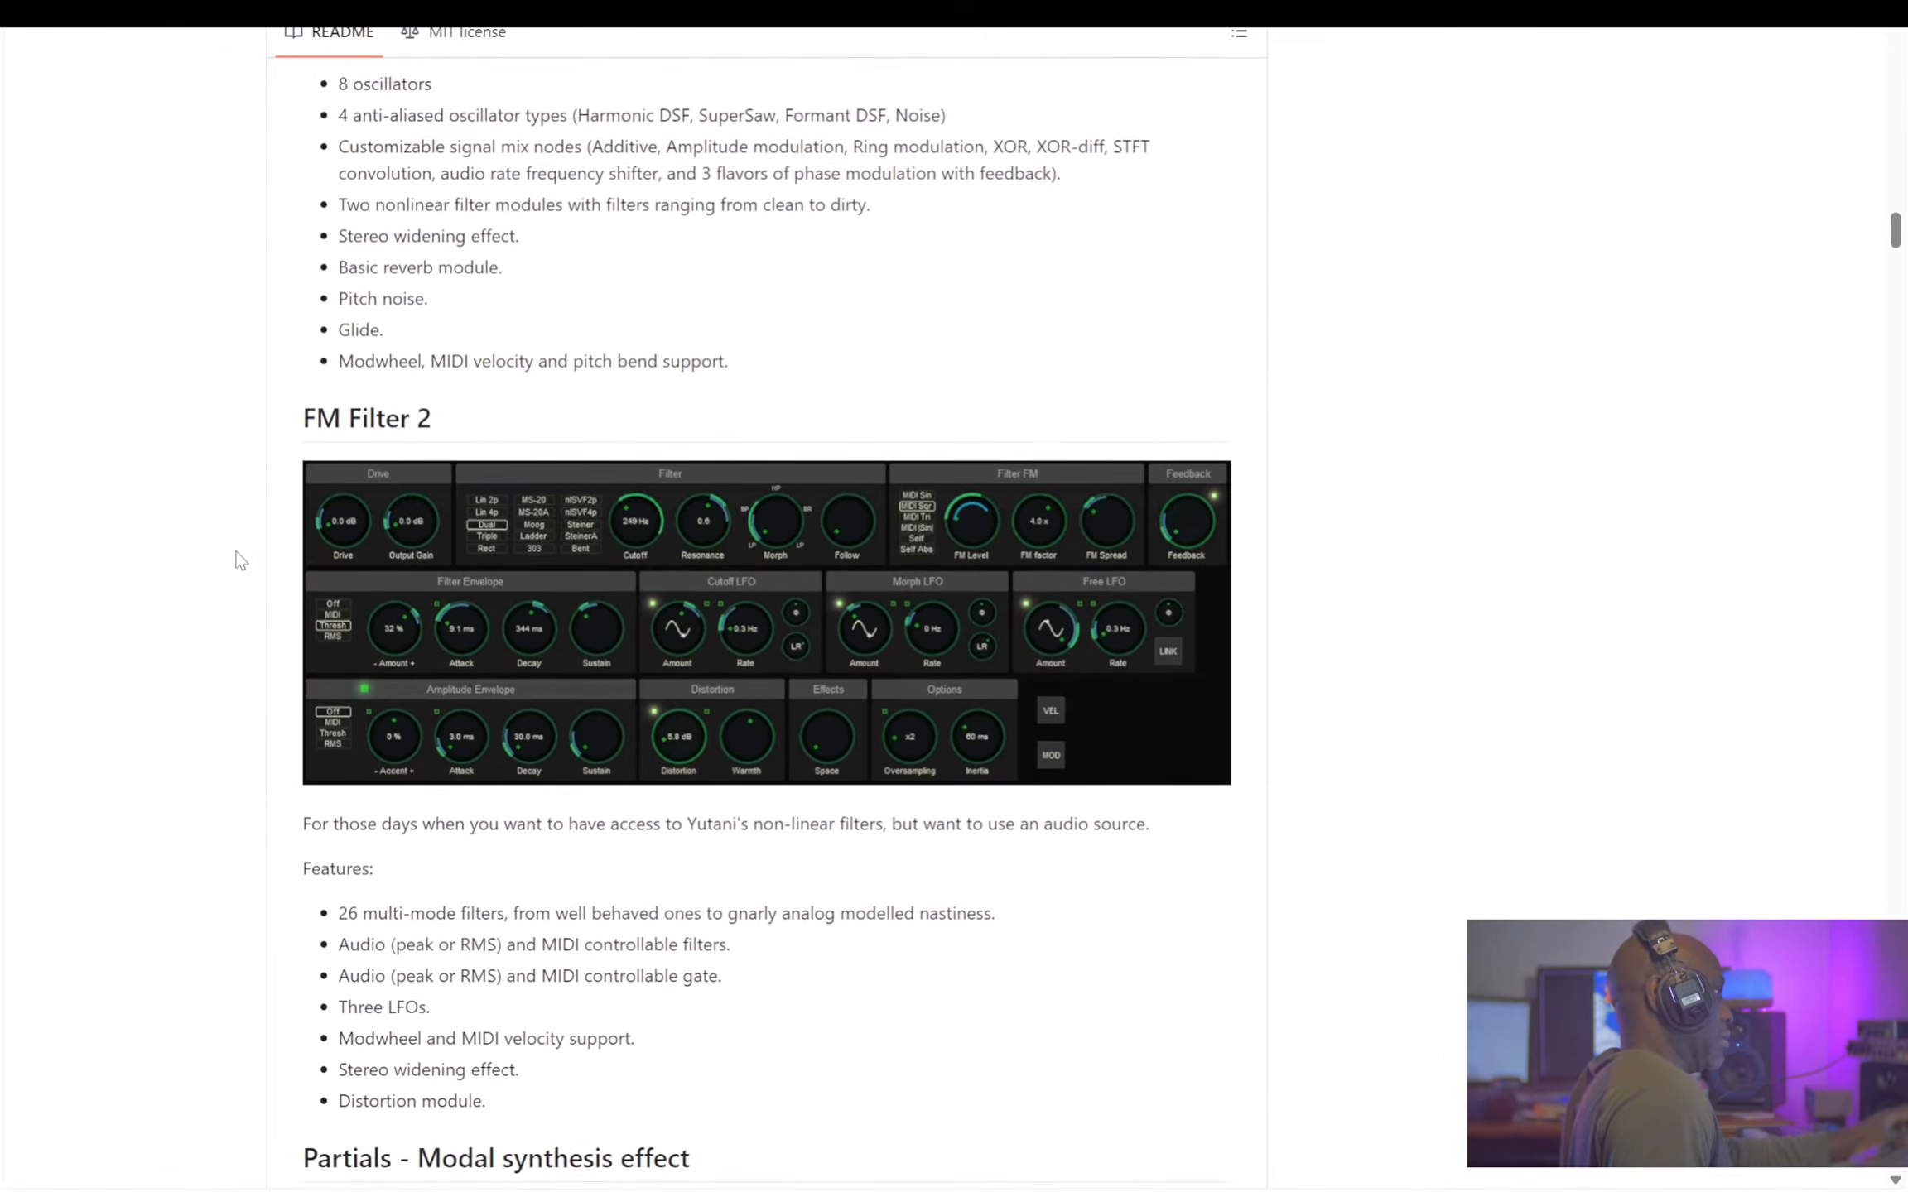
scroll(240, 560, "down", 20)
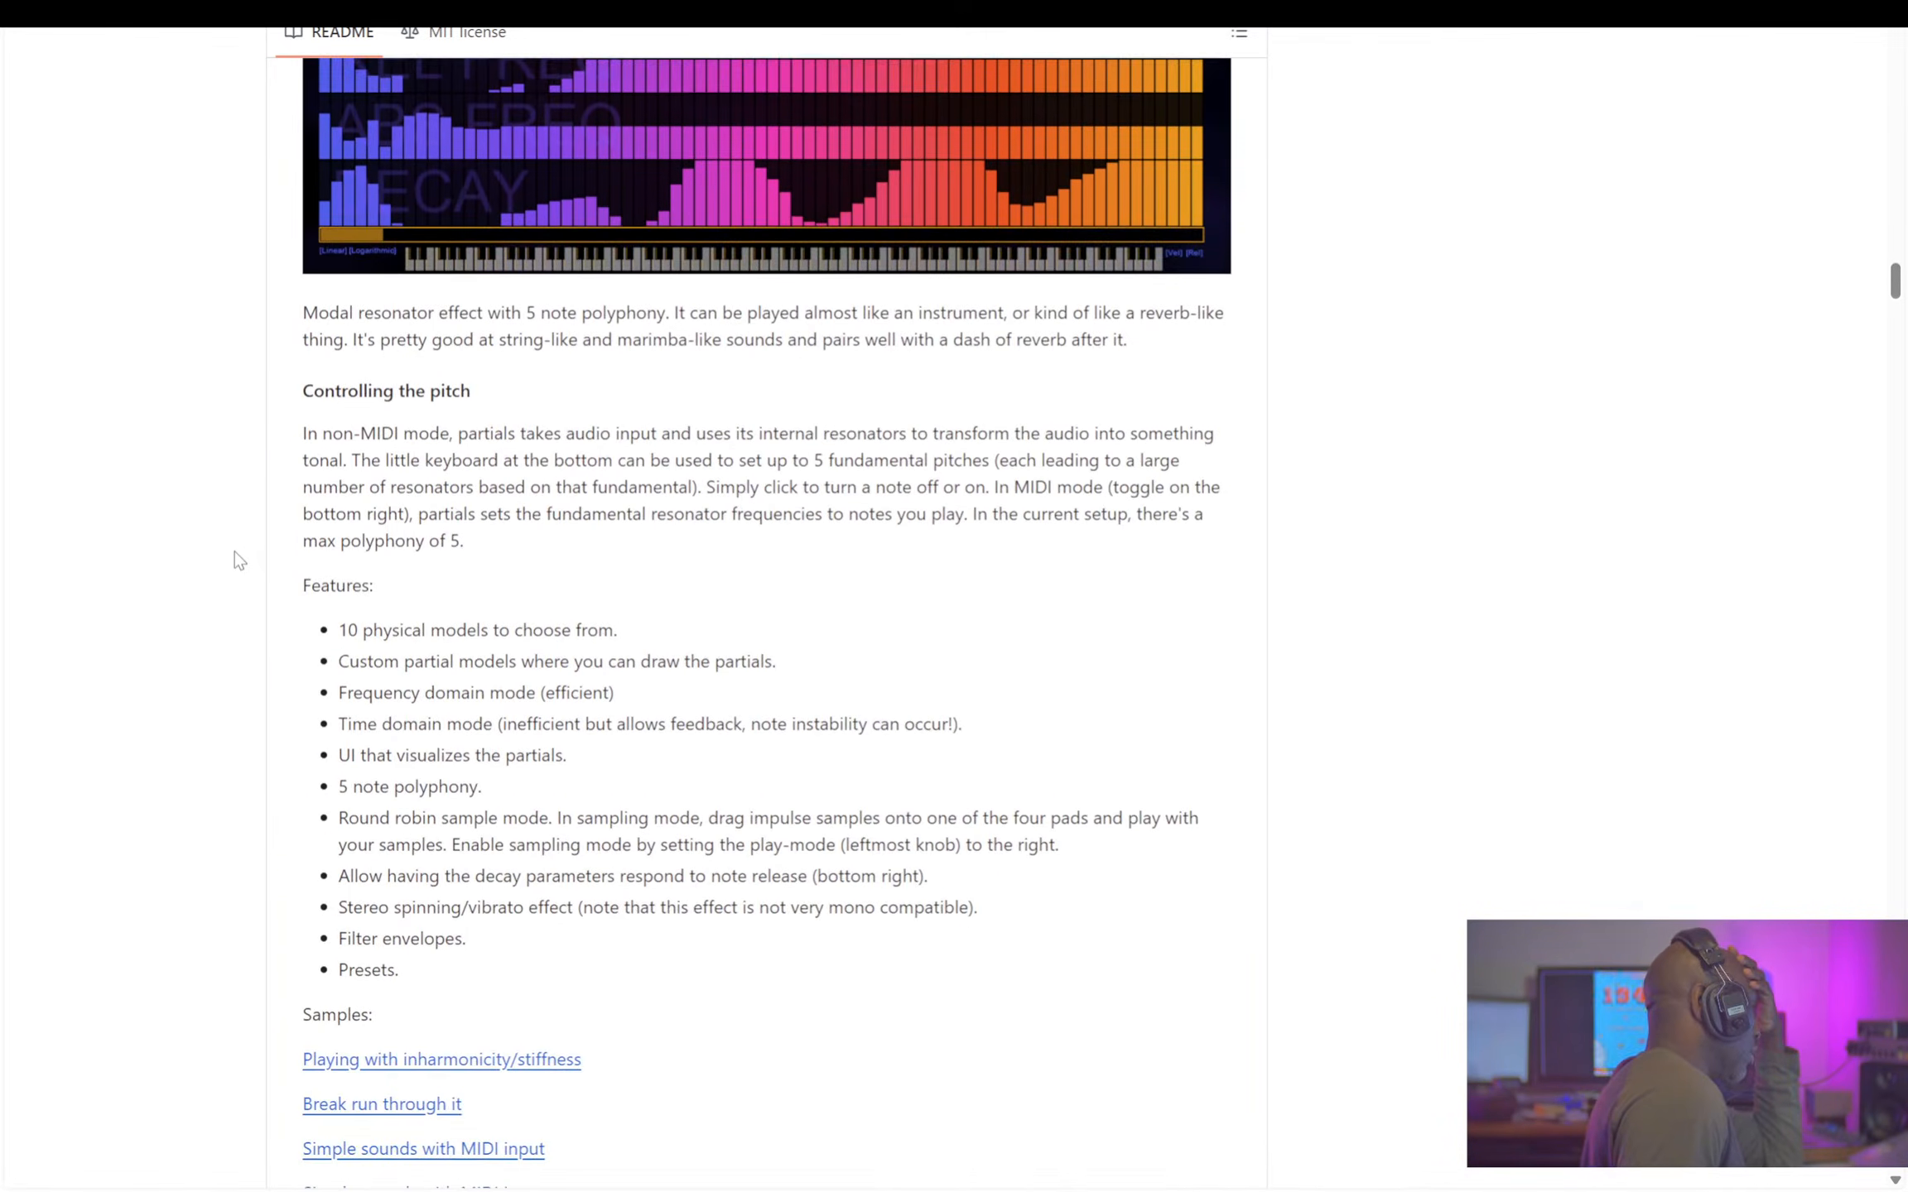
scroll(234, 547, "down", 15)
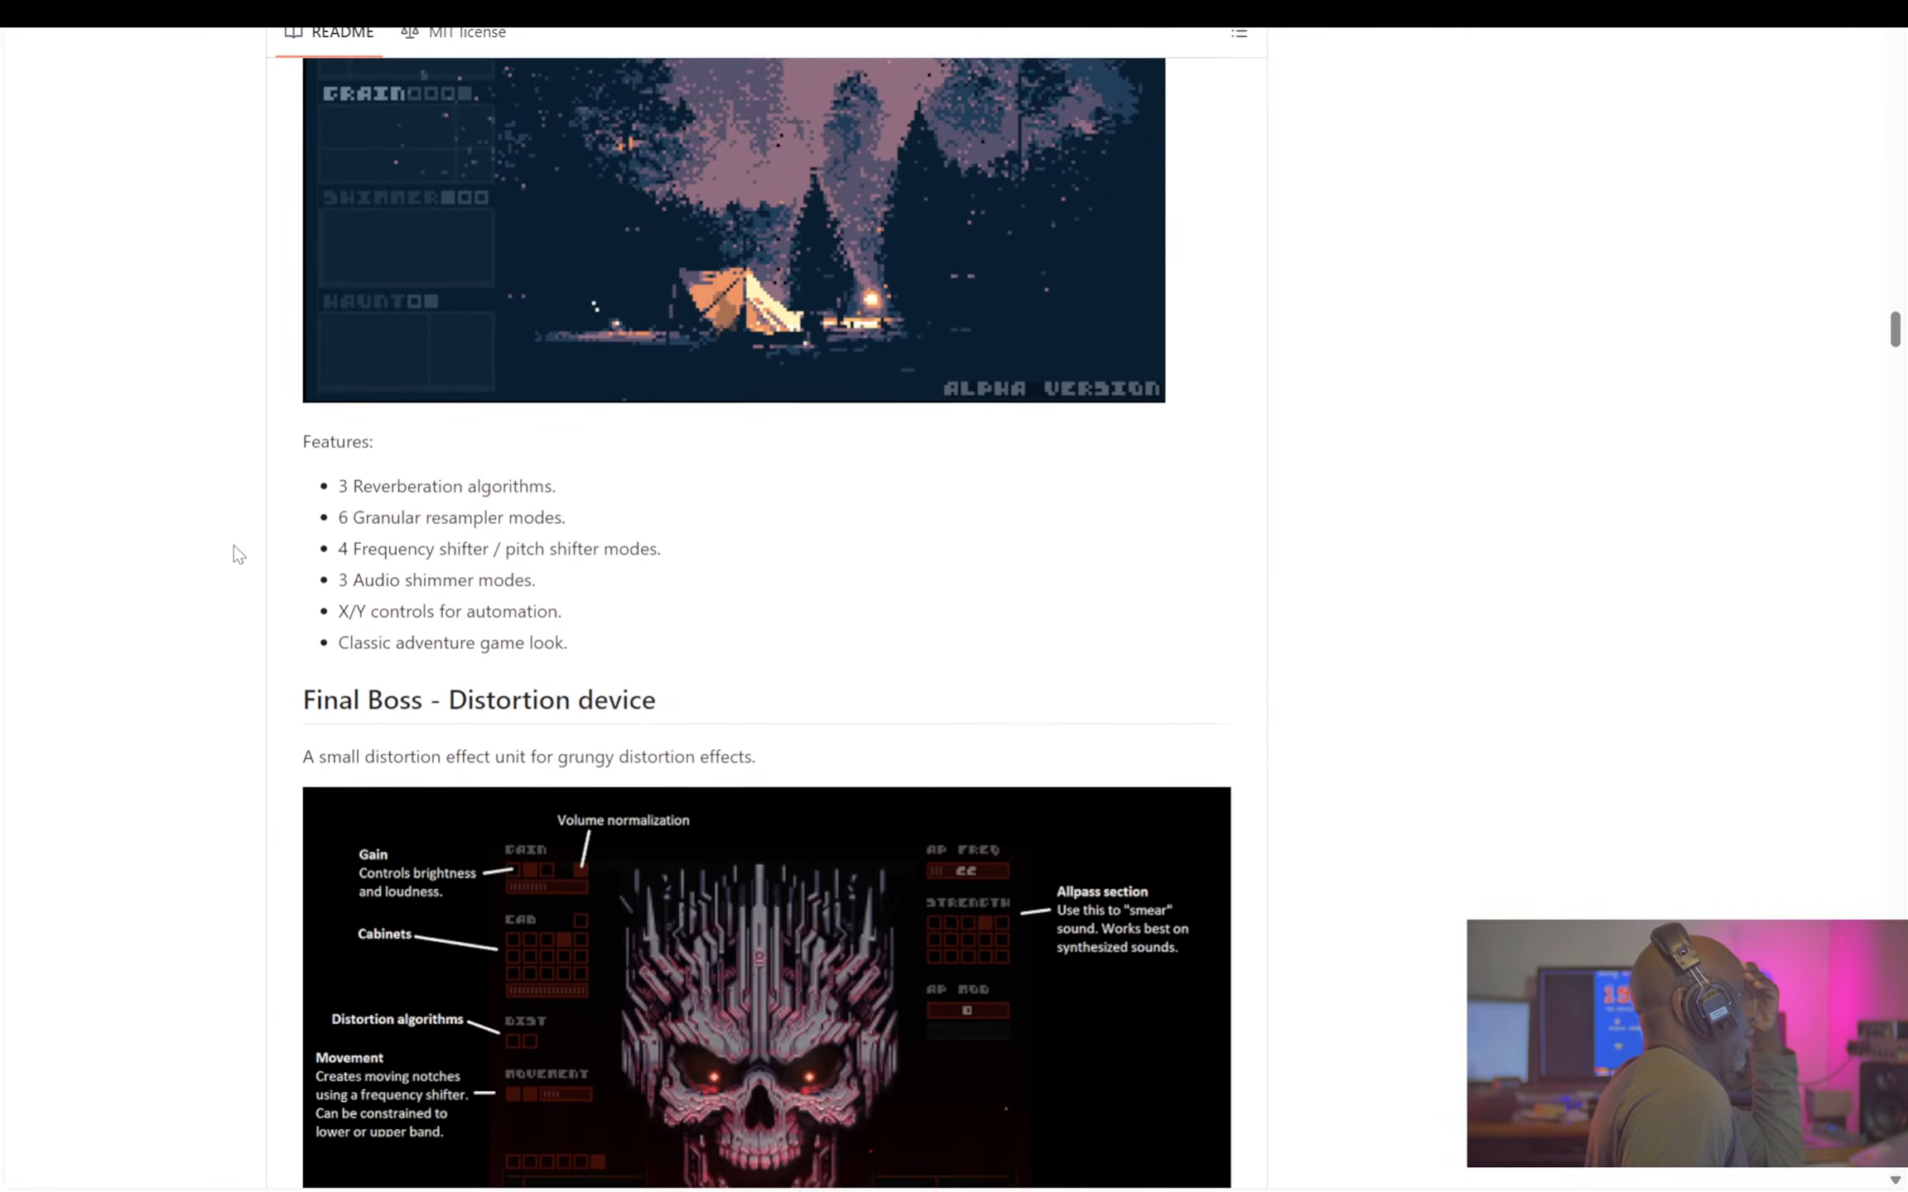
scroll(238, 555, "down", 15)
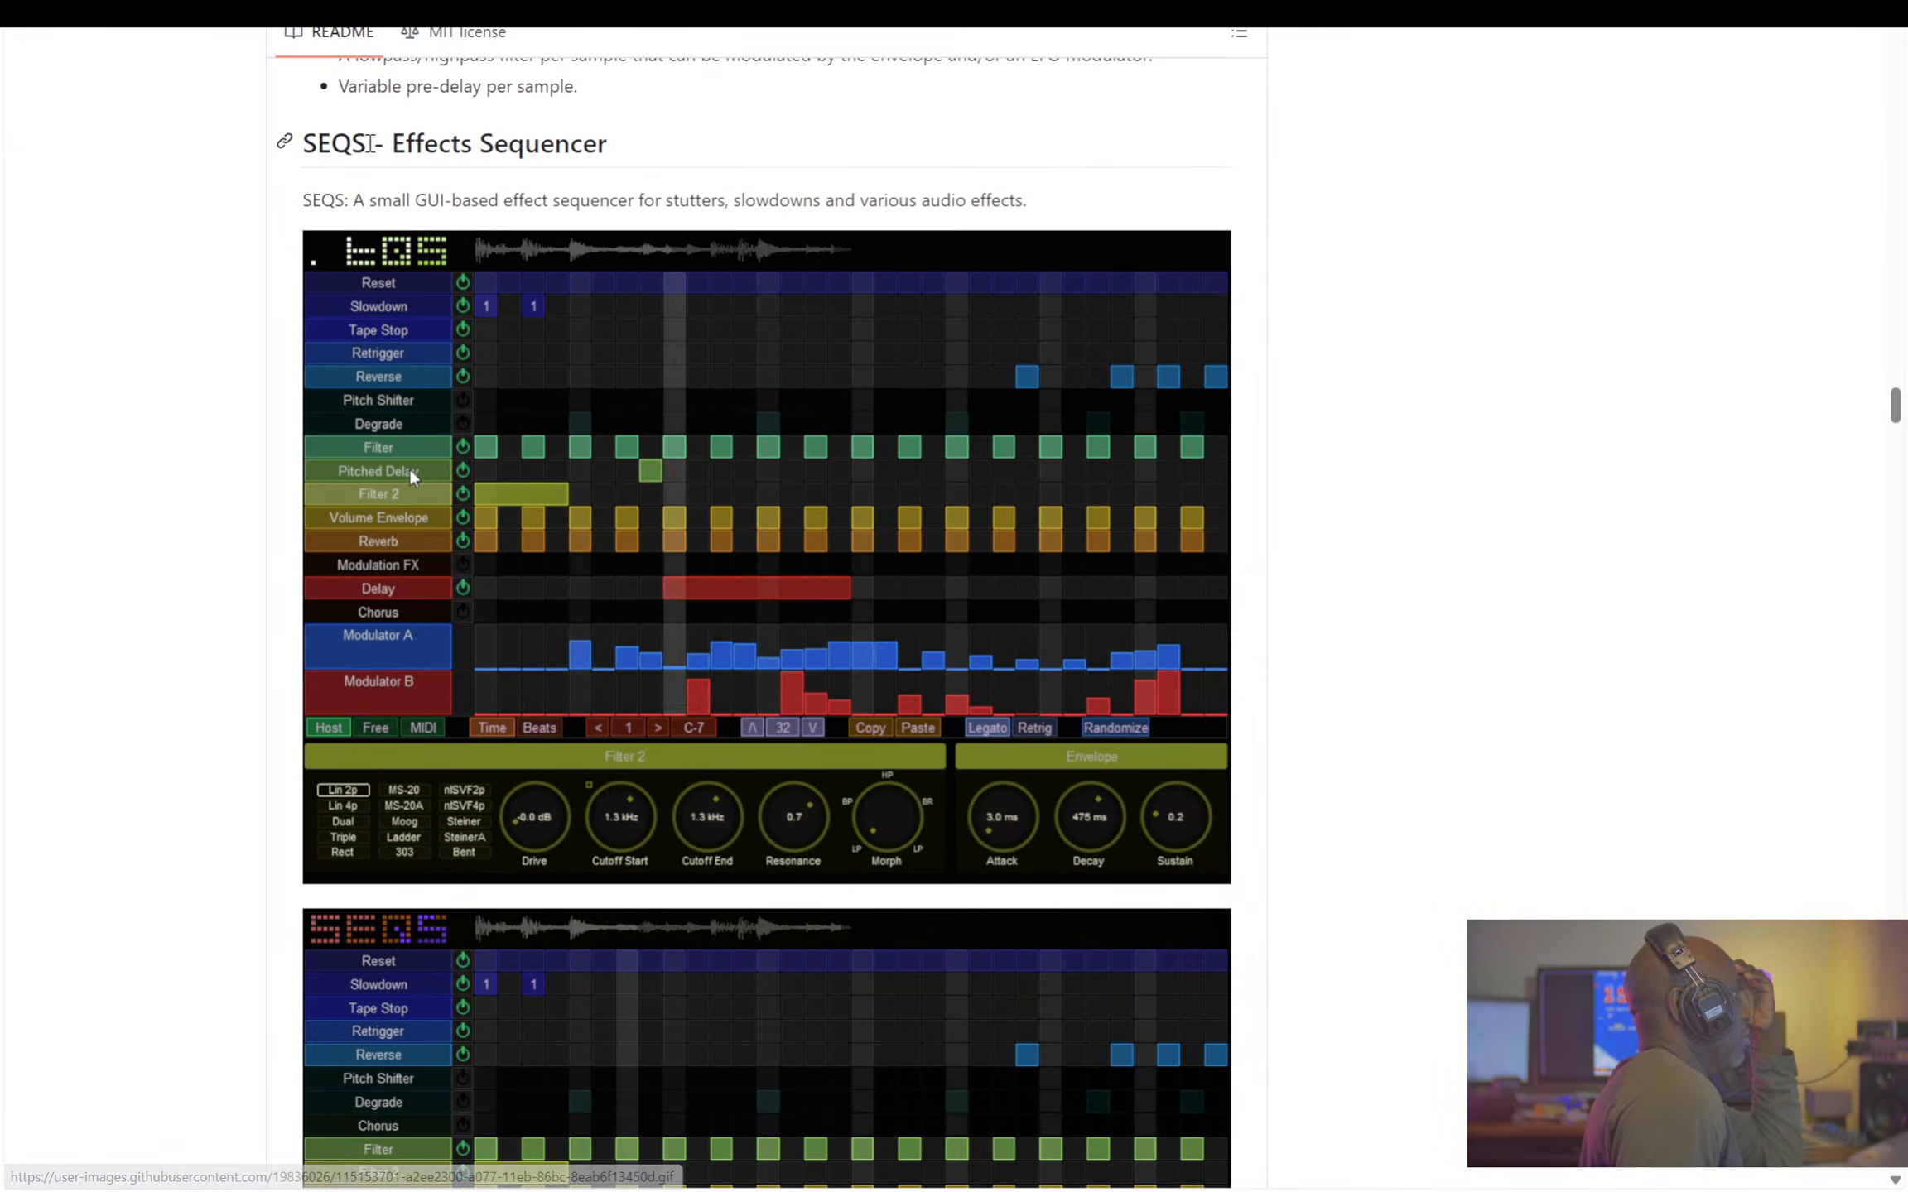
scroll(443, 604, "down", 5)
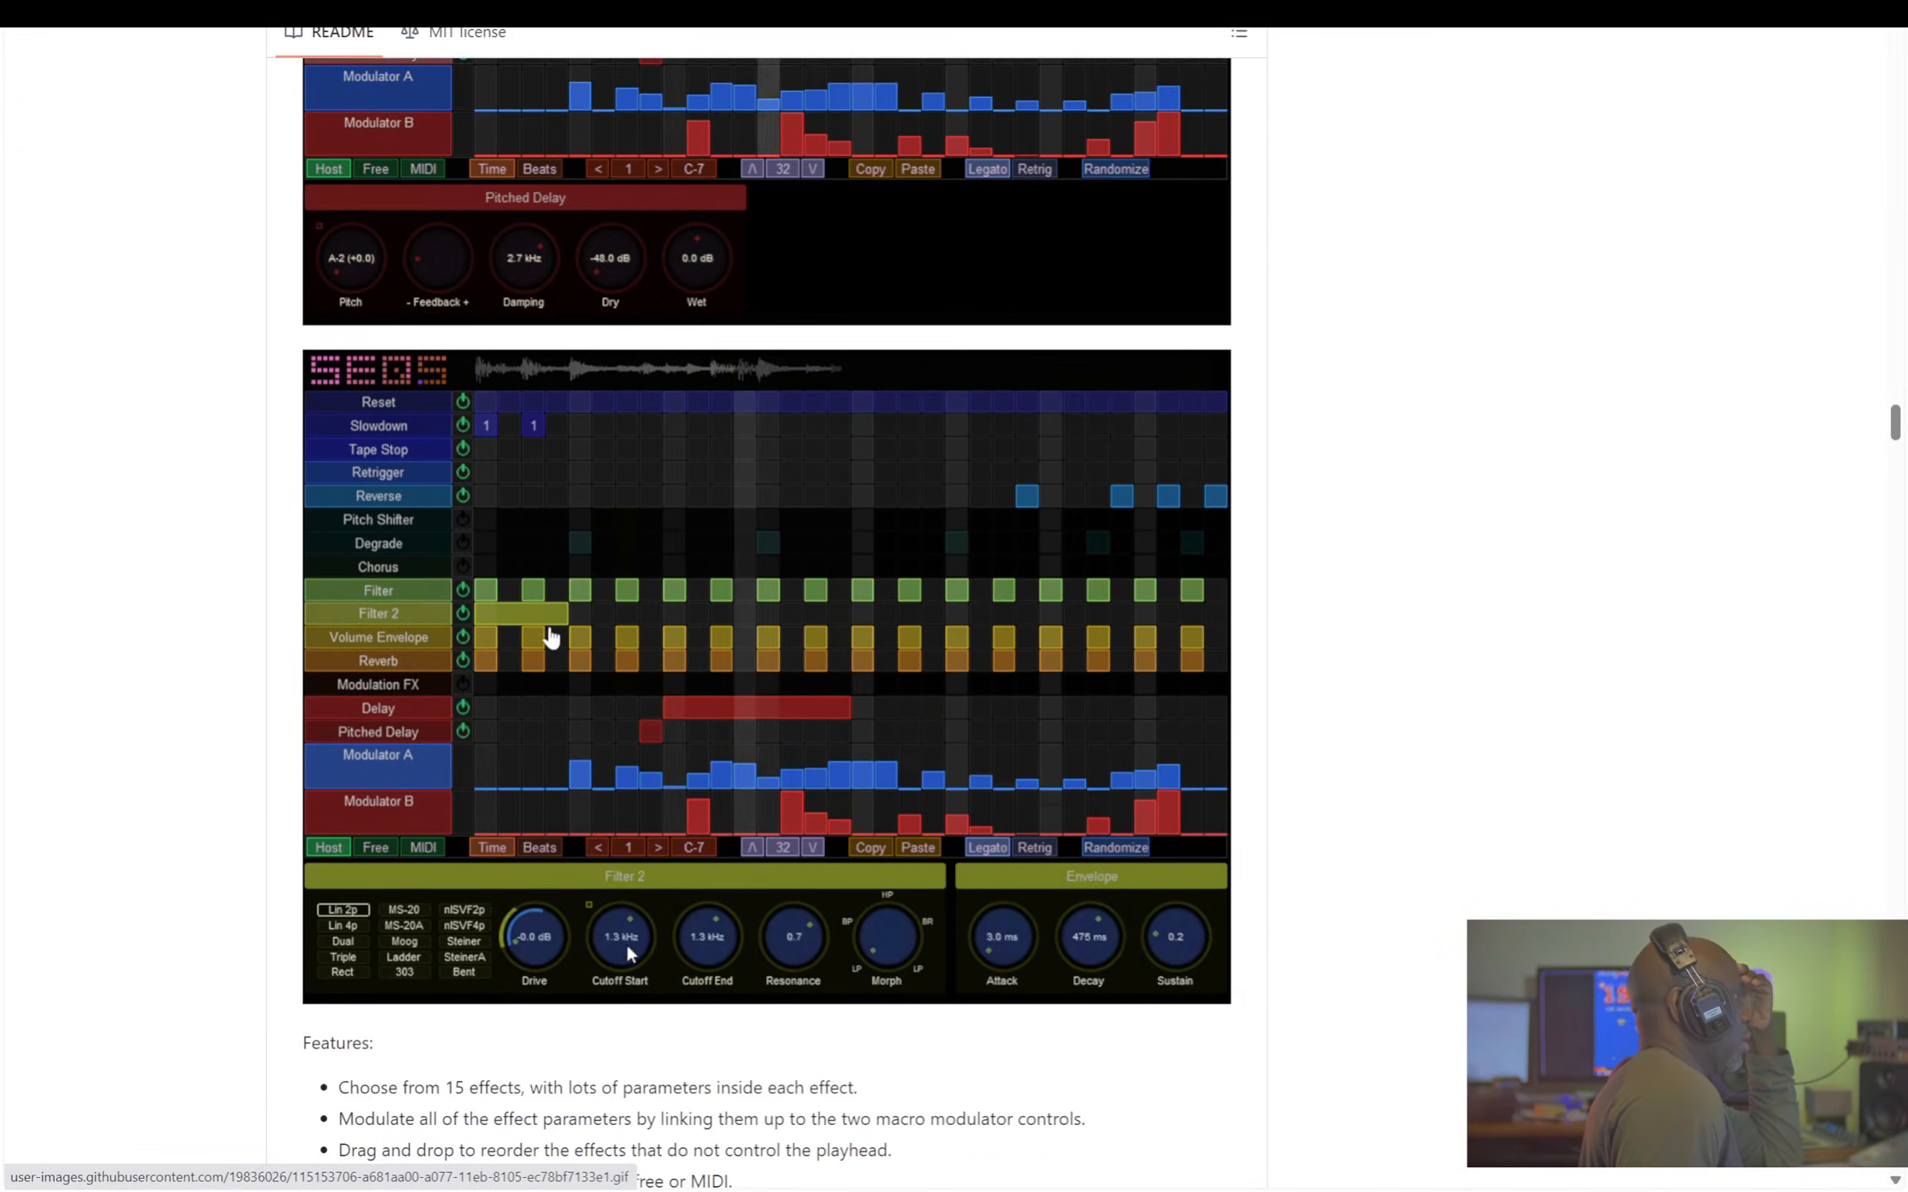
scroll(560, 561, "down", 14)
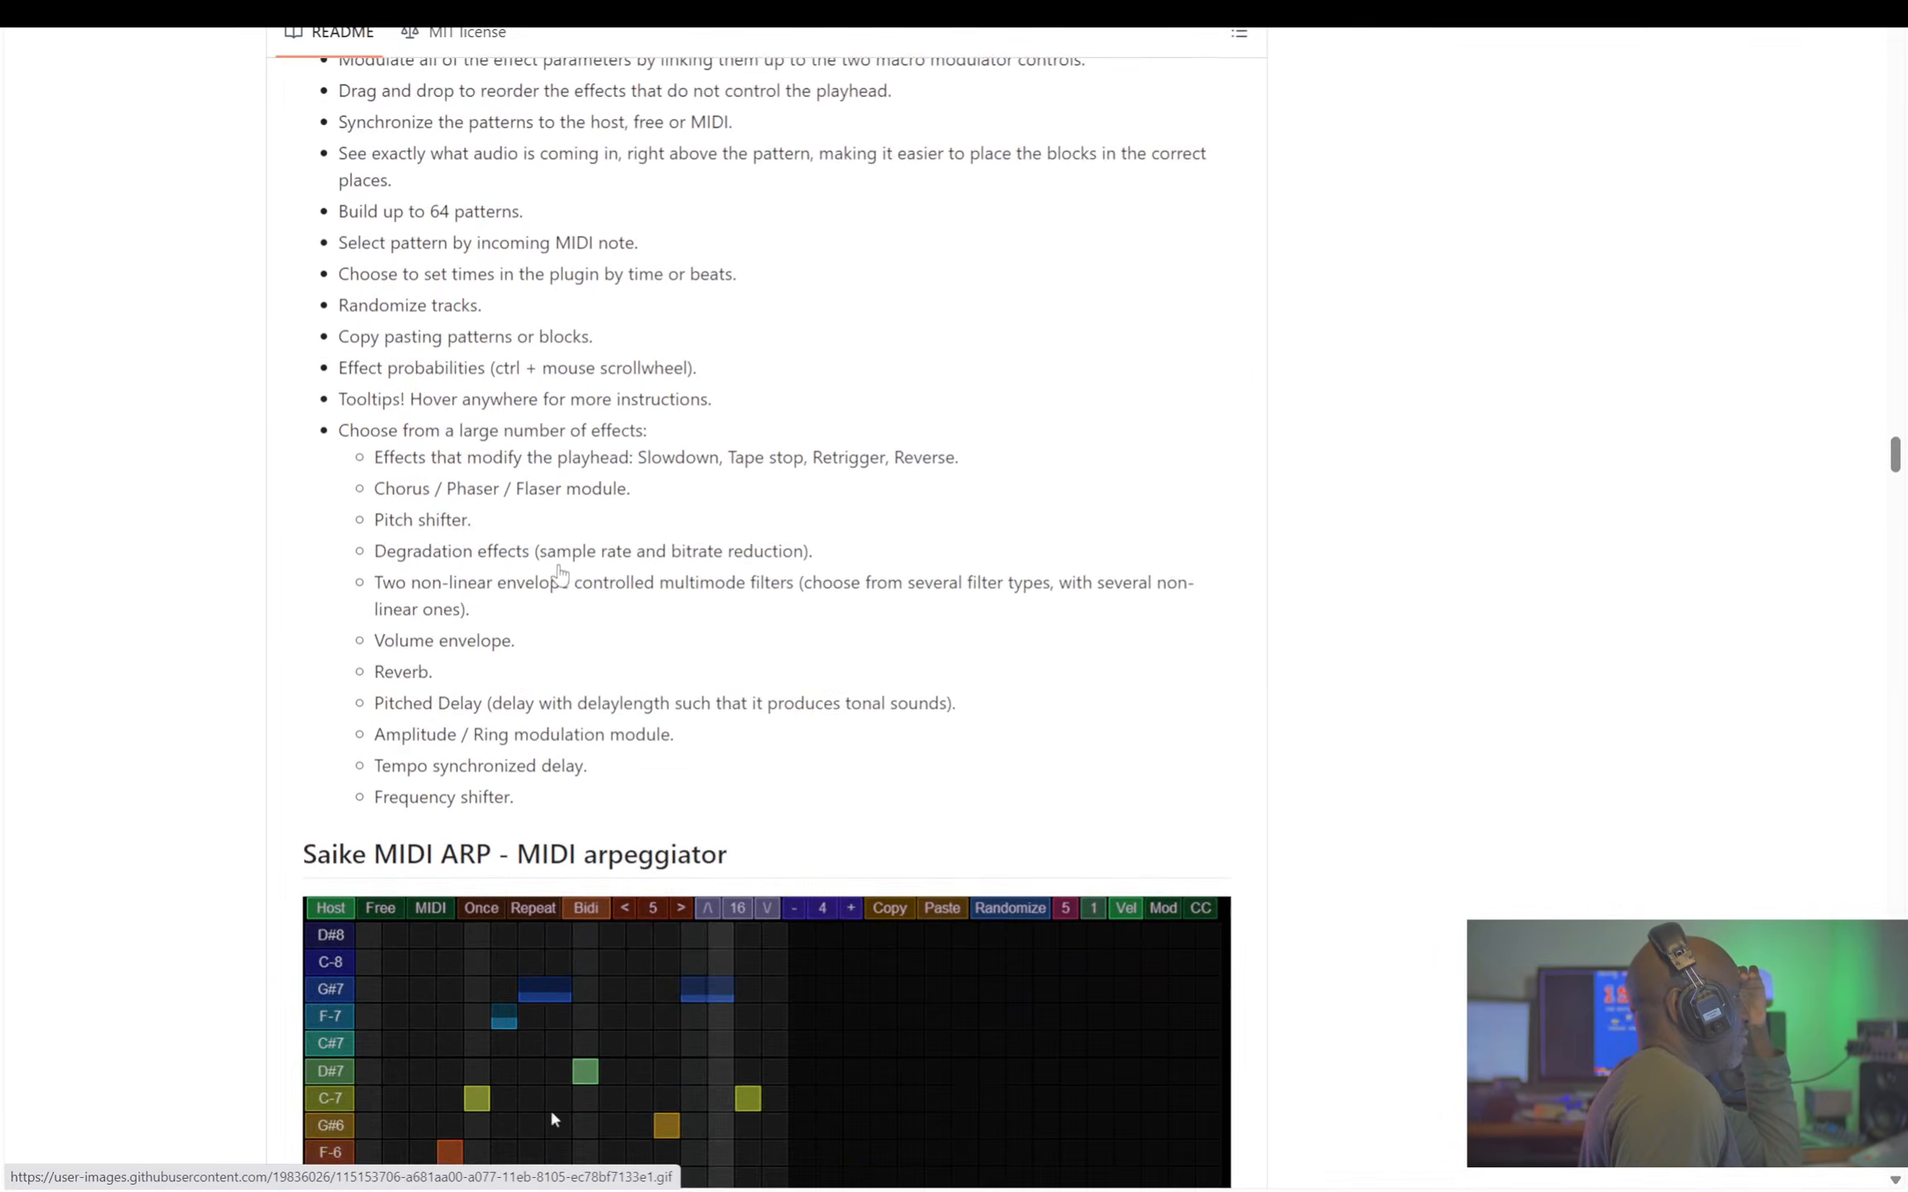
- Examine the README sections on Saike MIDI ARP, the DD-101 drum machine and the Ravager compressor
scroll(559, 566, "down", 1)
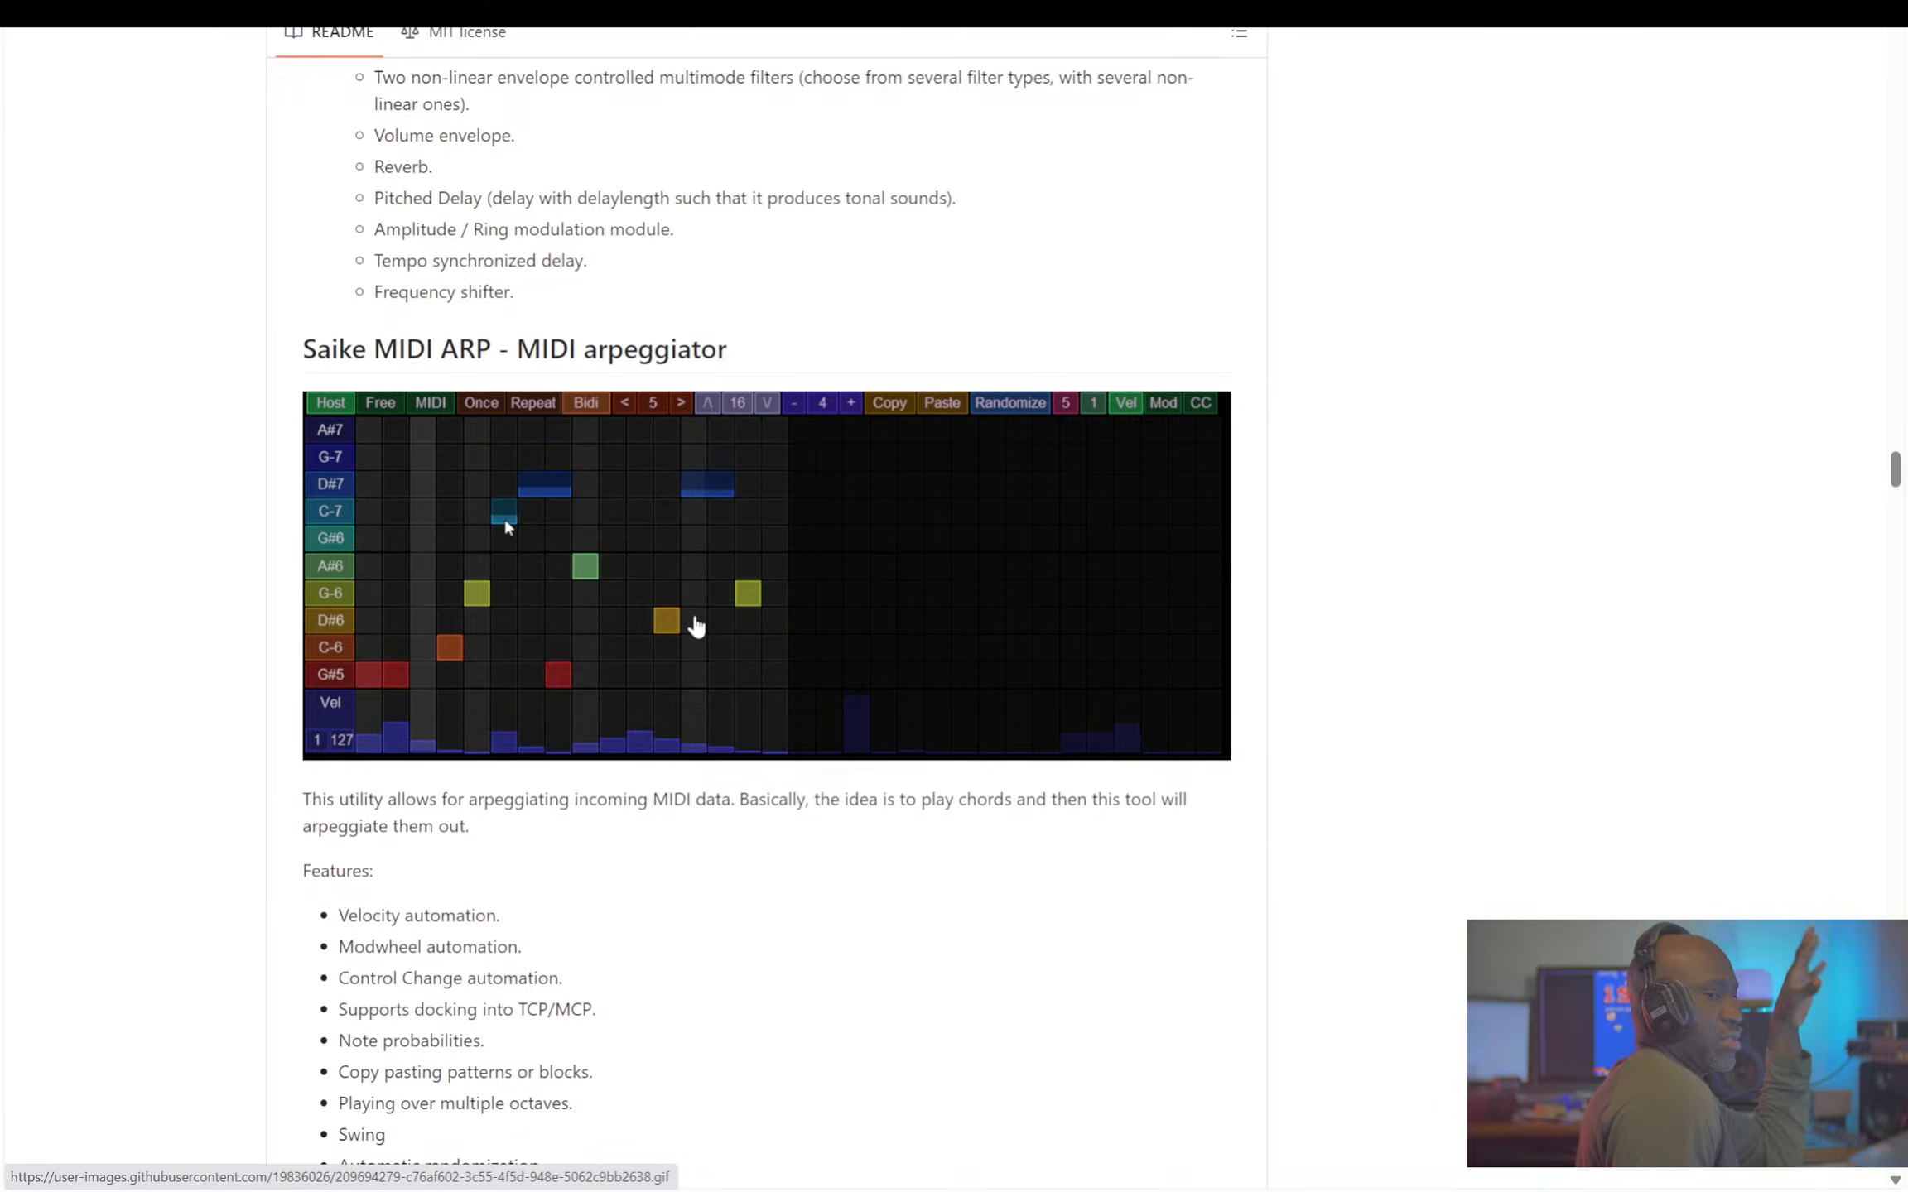
scroll(661, 540, "down", 12)
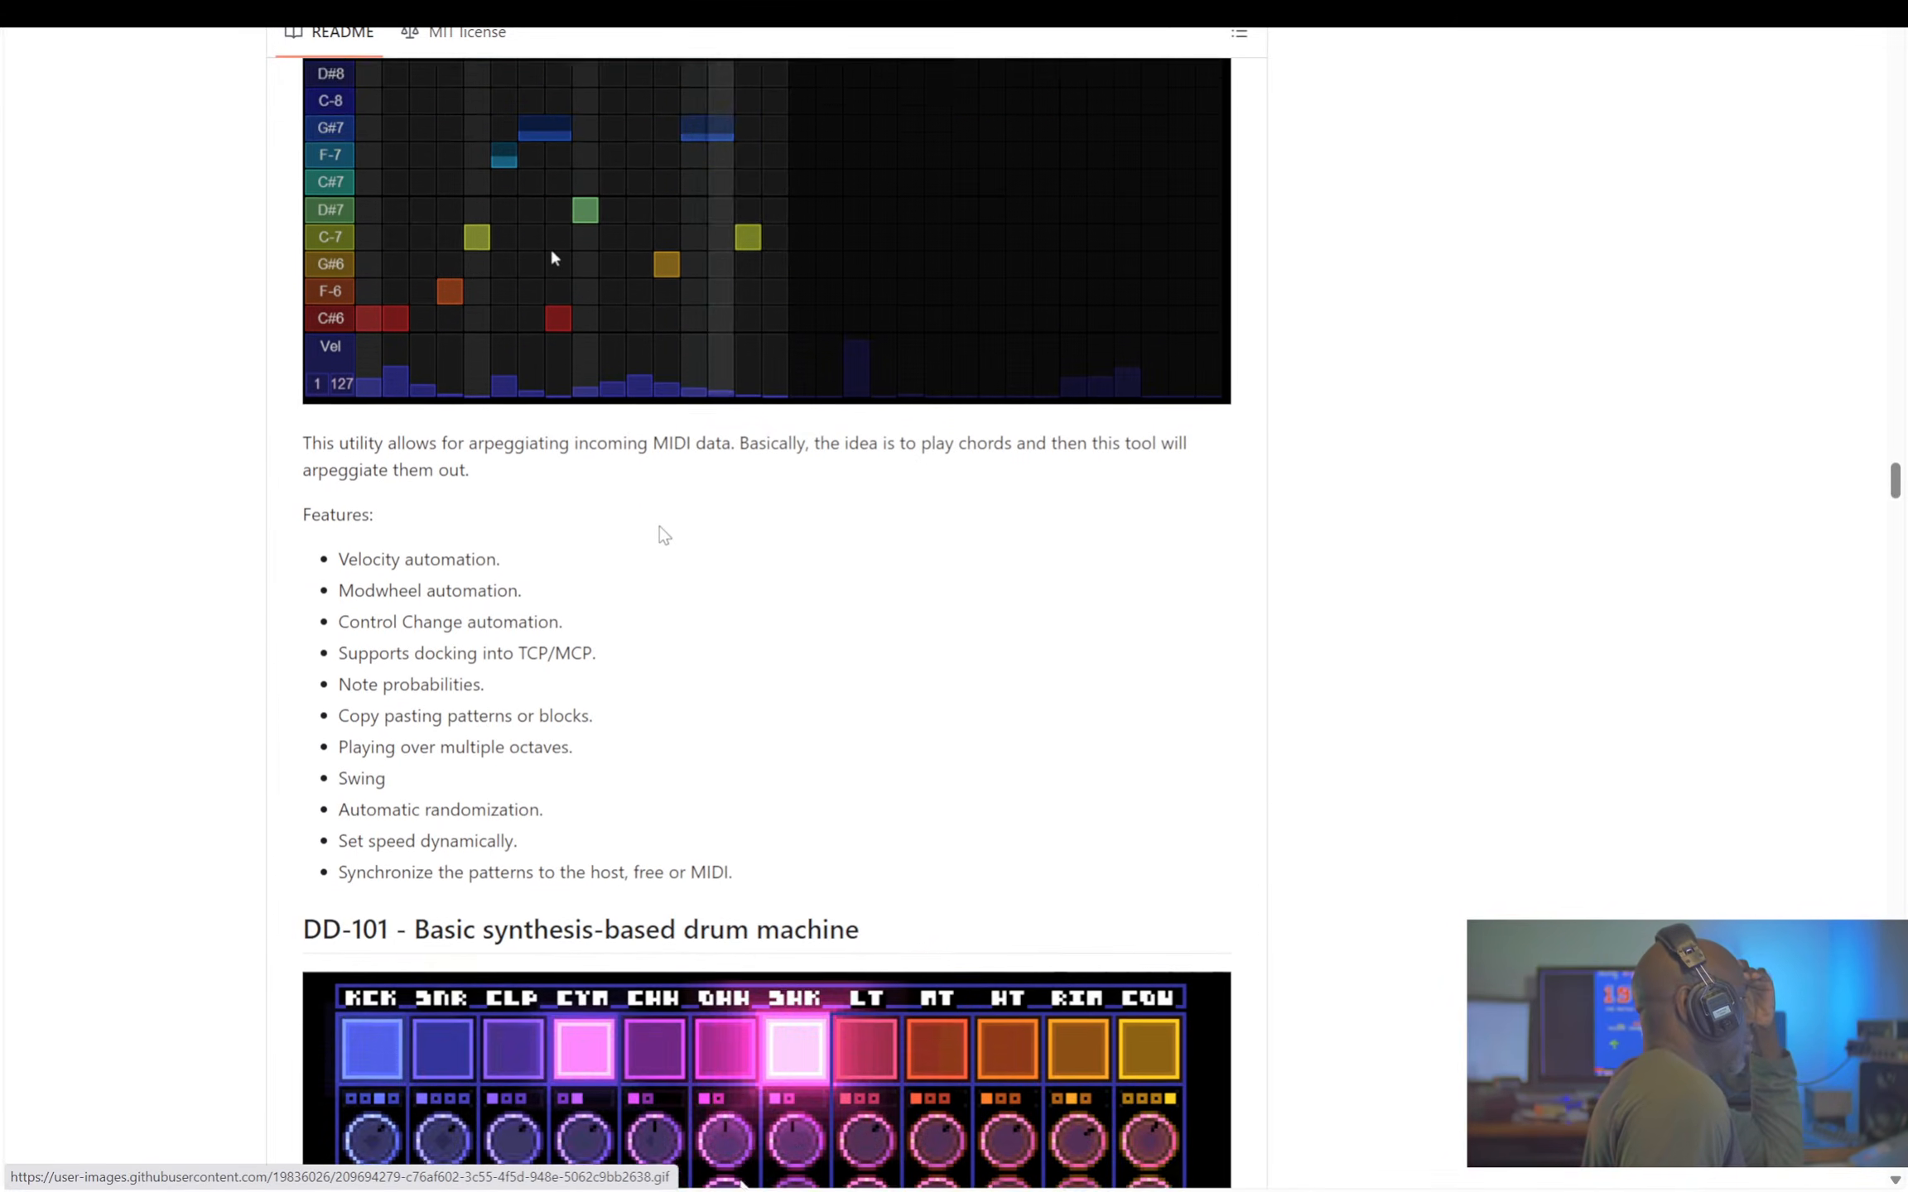
scroll(657, 534, "down", 10)
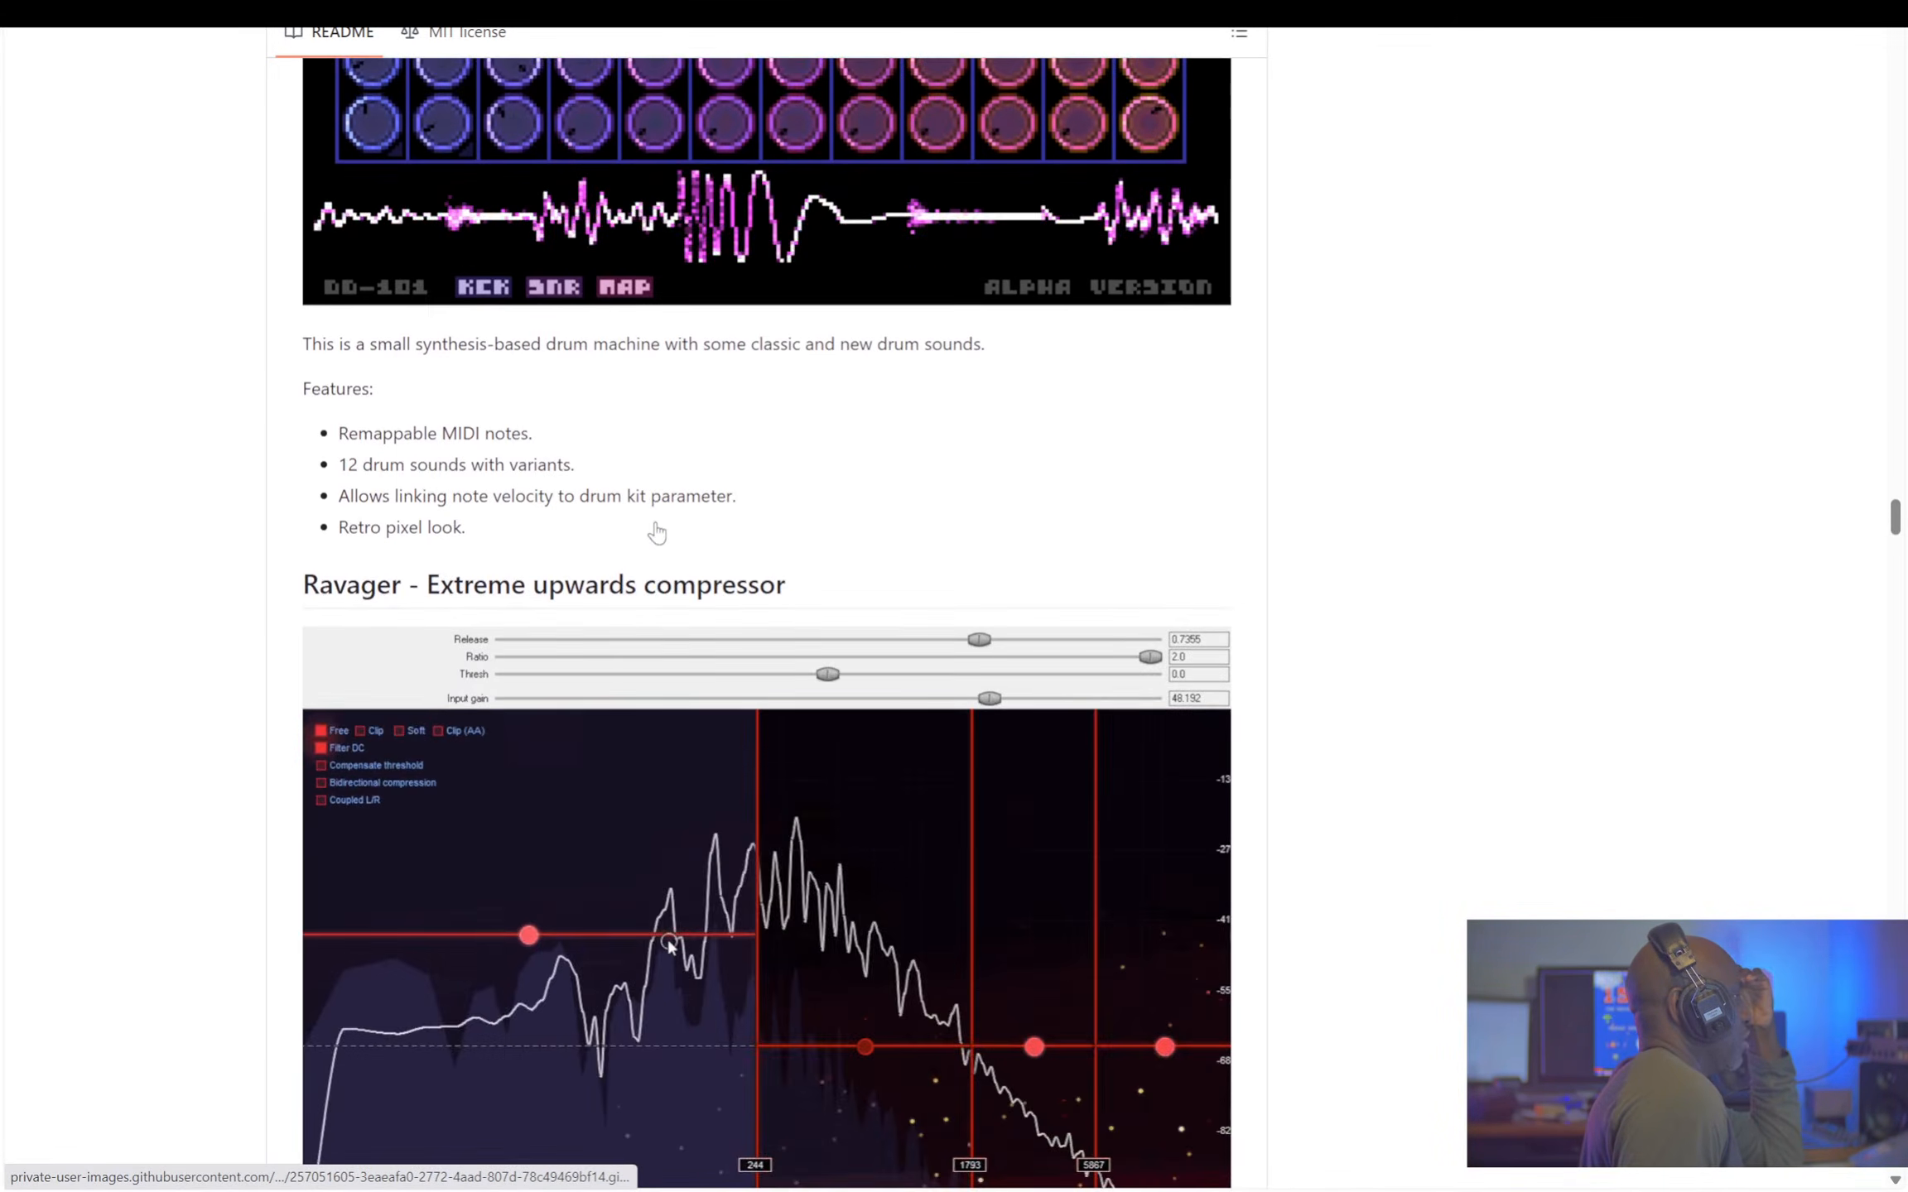
scroll(656, 534, "down", 3)
scroll(657, 534, "down", 3)
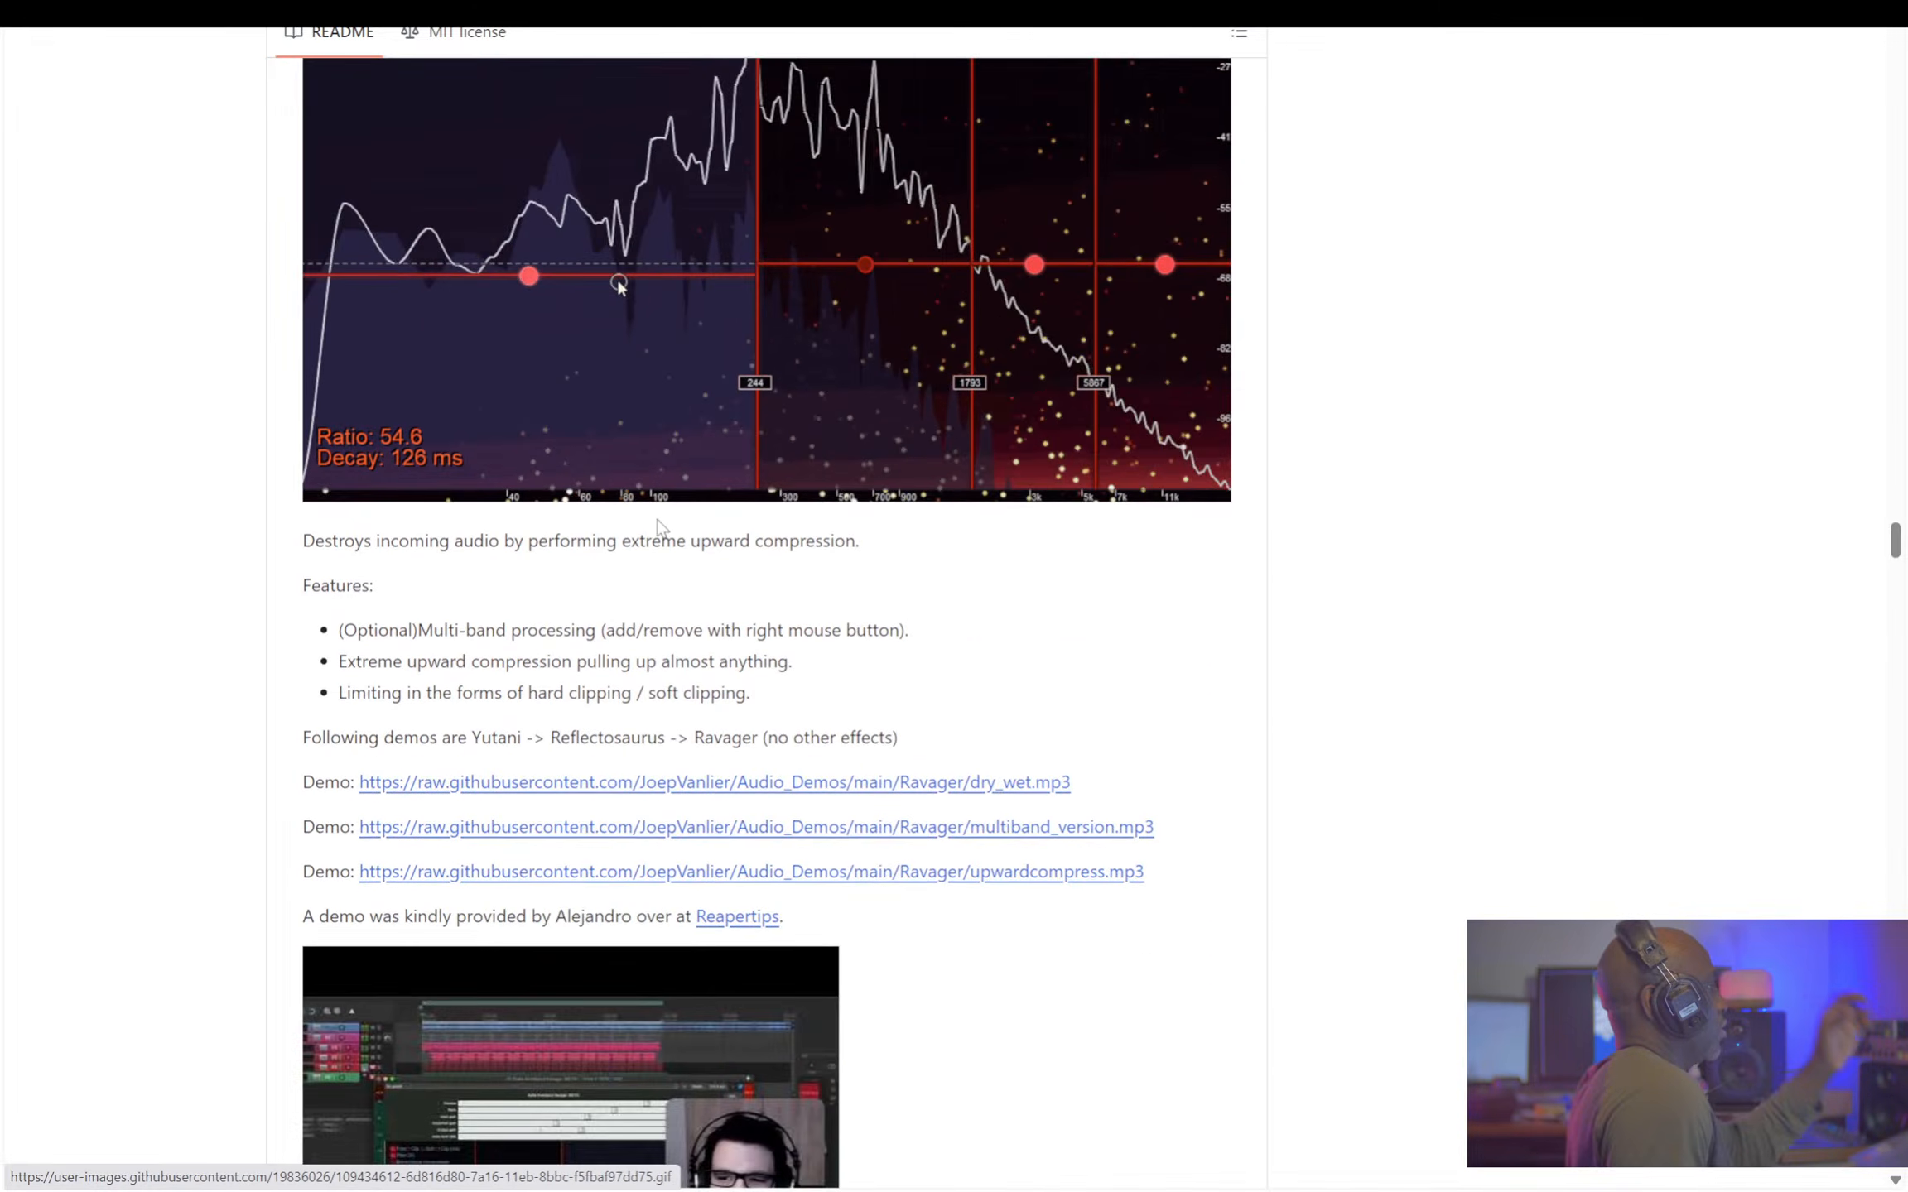
scroll(662, 526, "up", 10)
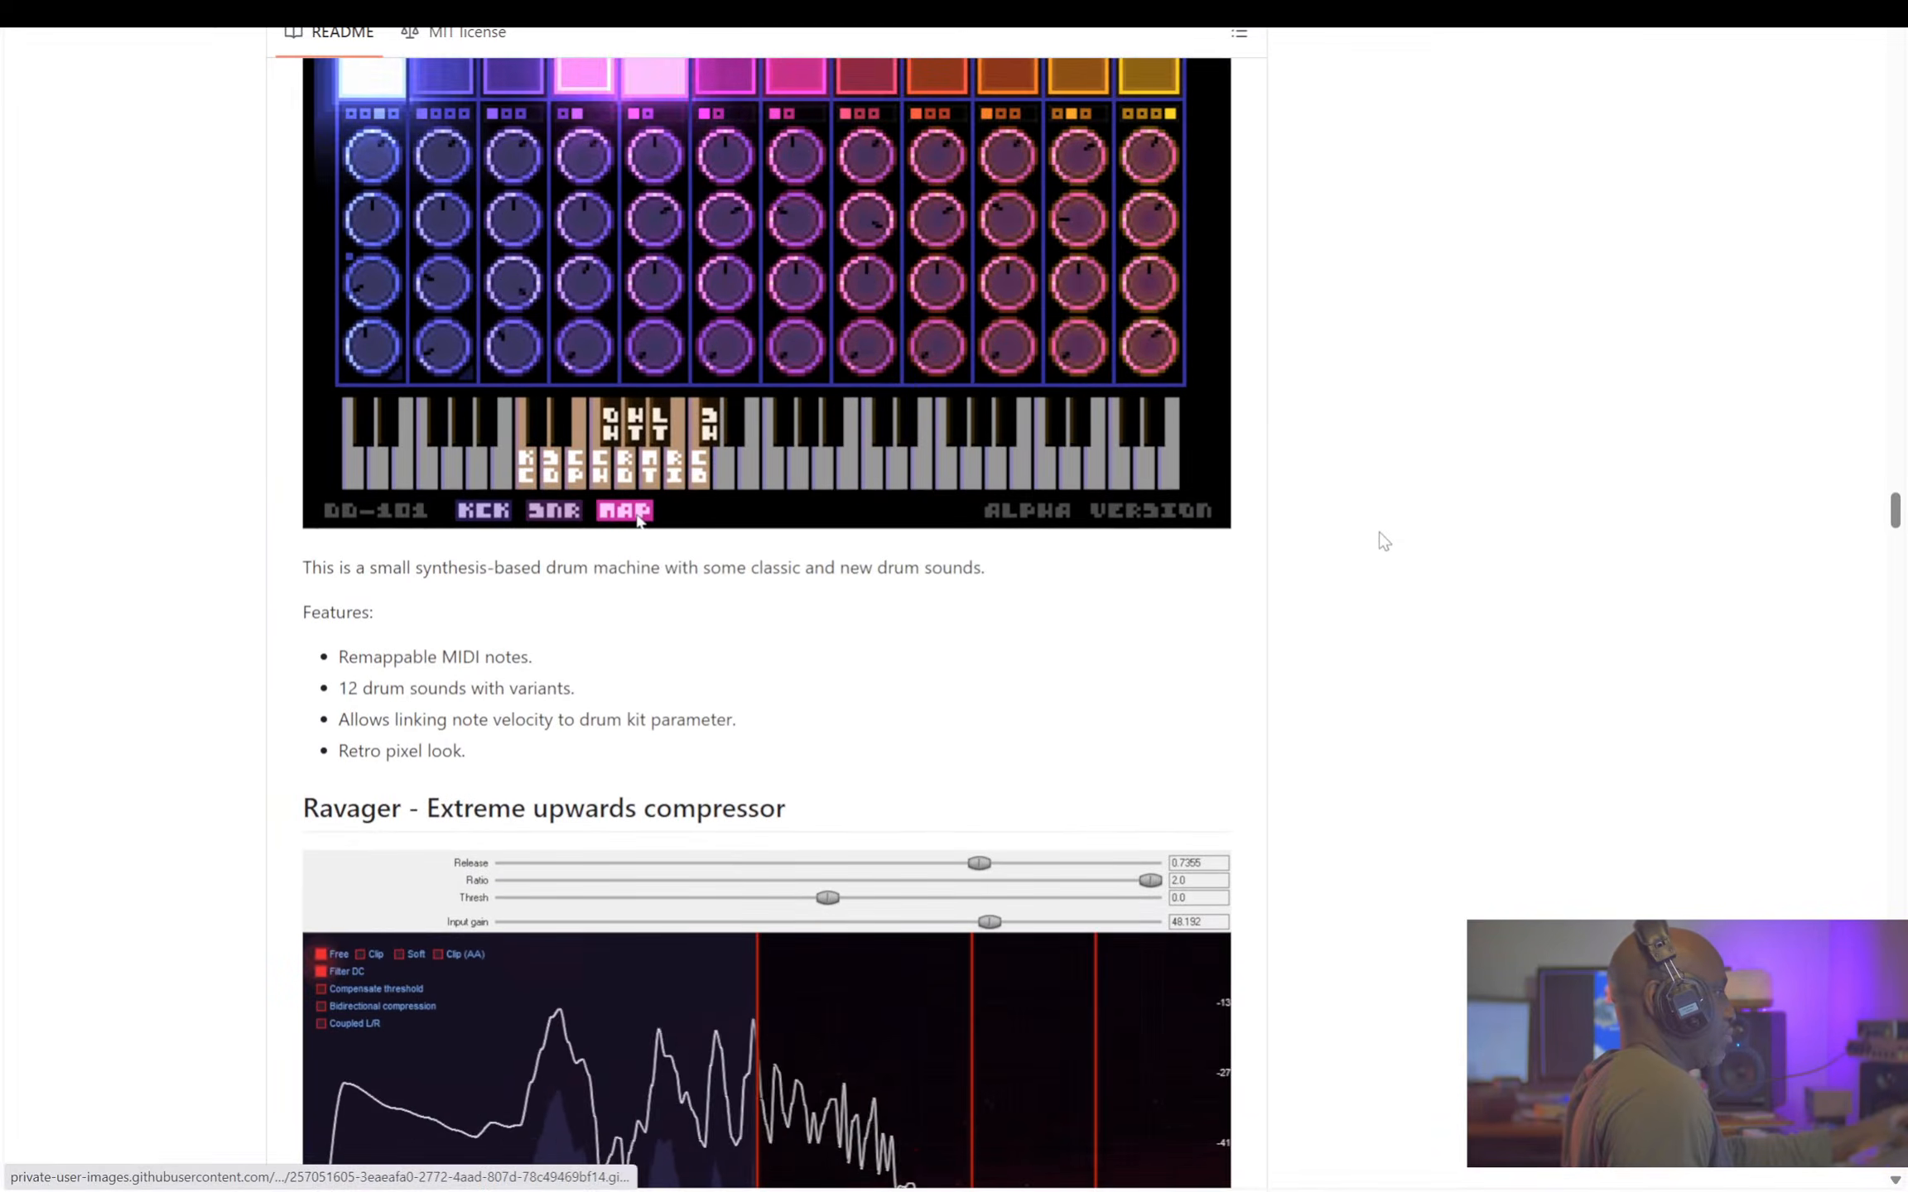
scroll(1456, 548, "up", 8)
- Switch back to REAPER, where SequencedFX is loaded in YSFX, and stop playback
key("alt+Tab")
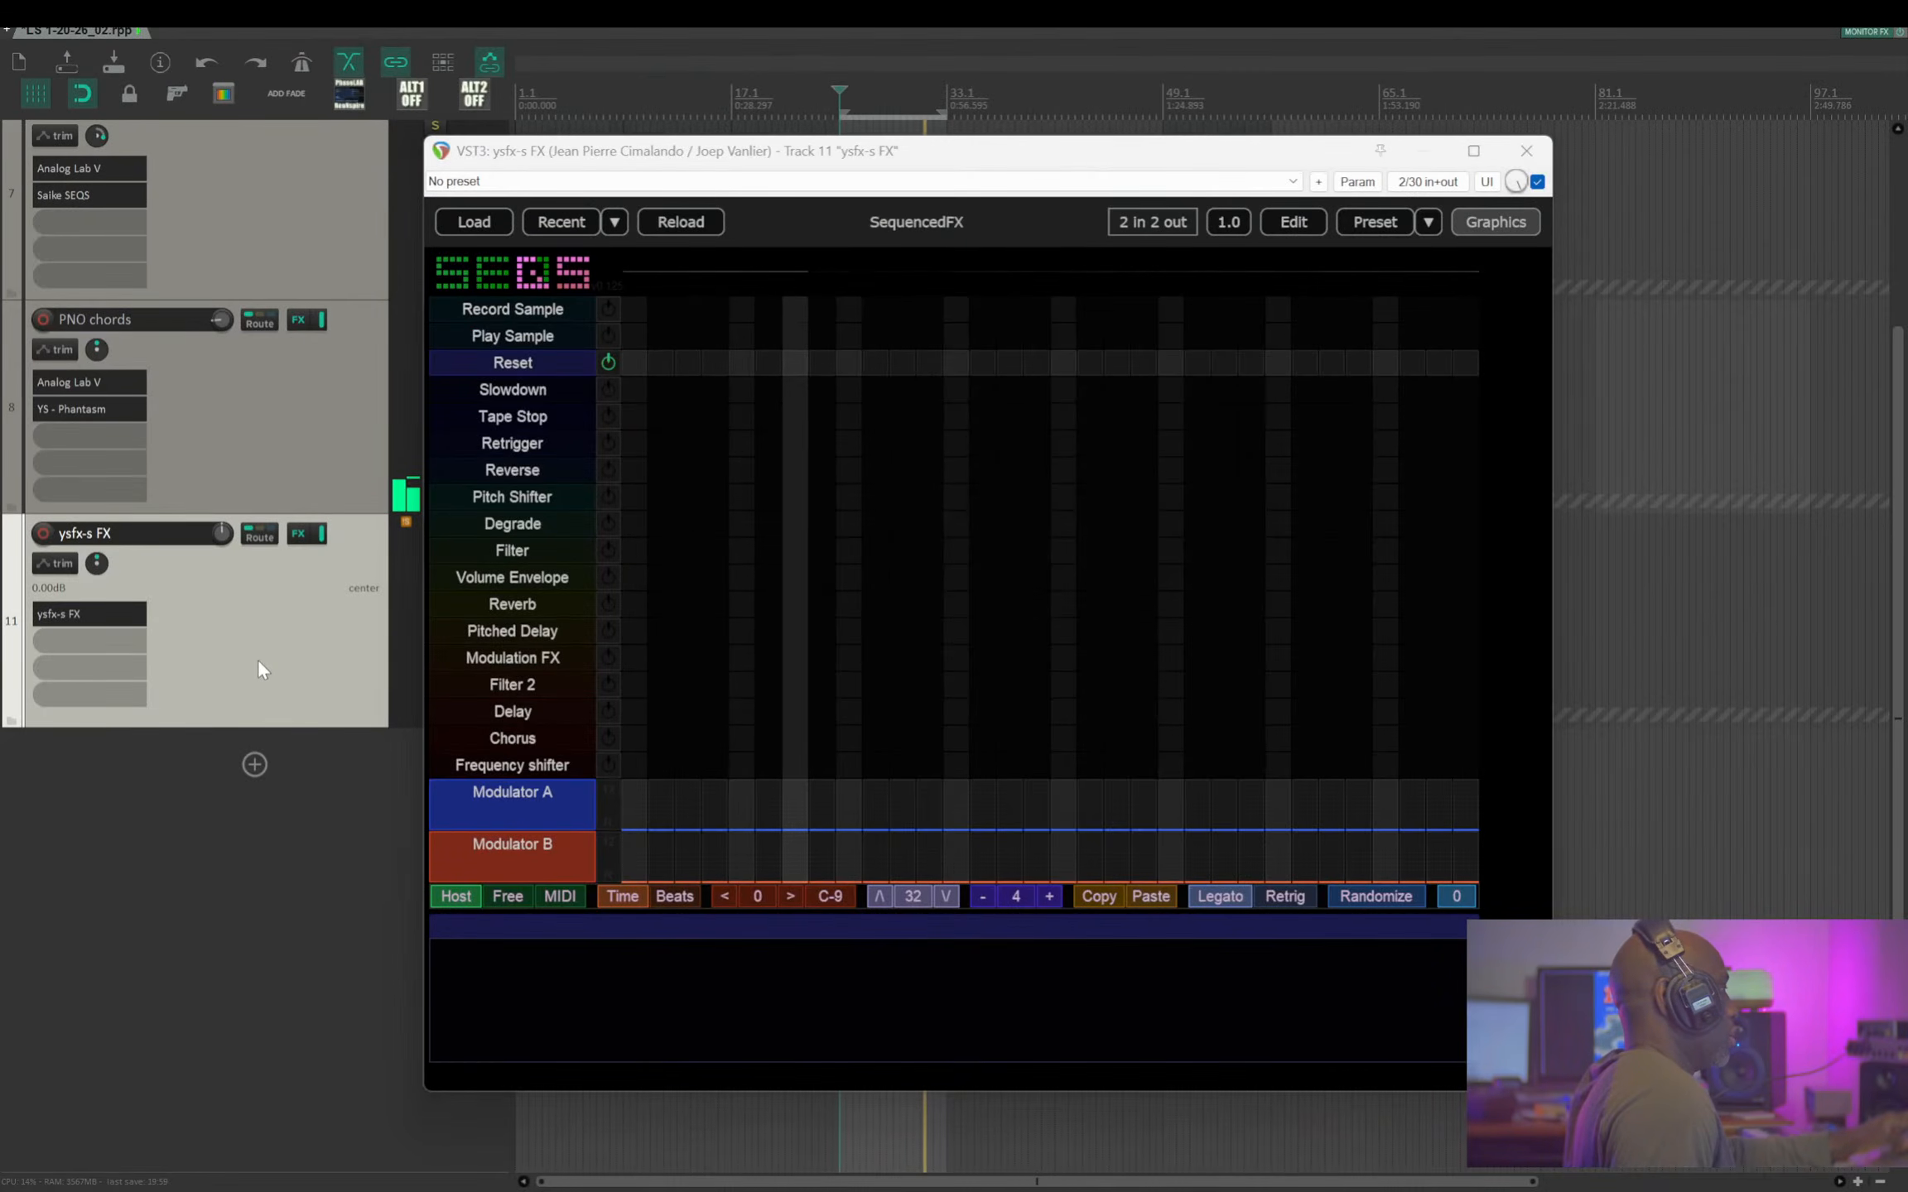
key("space")
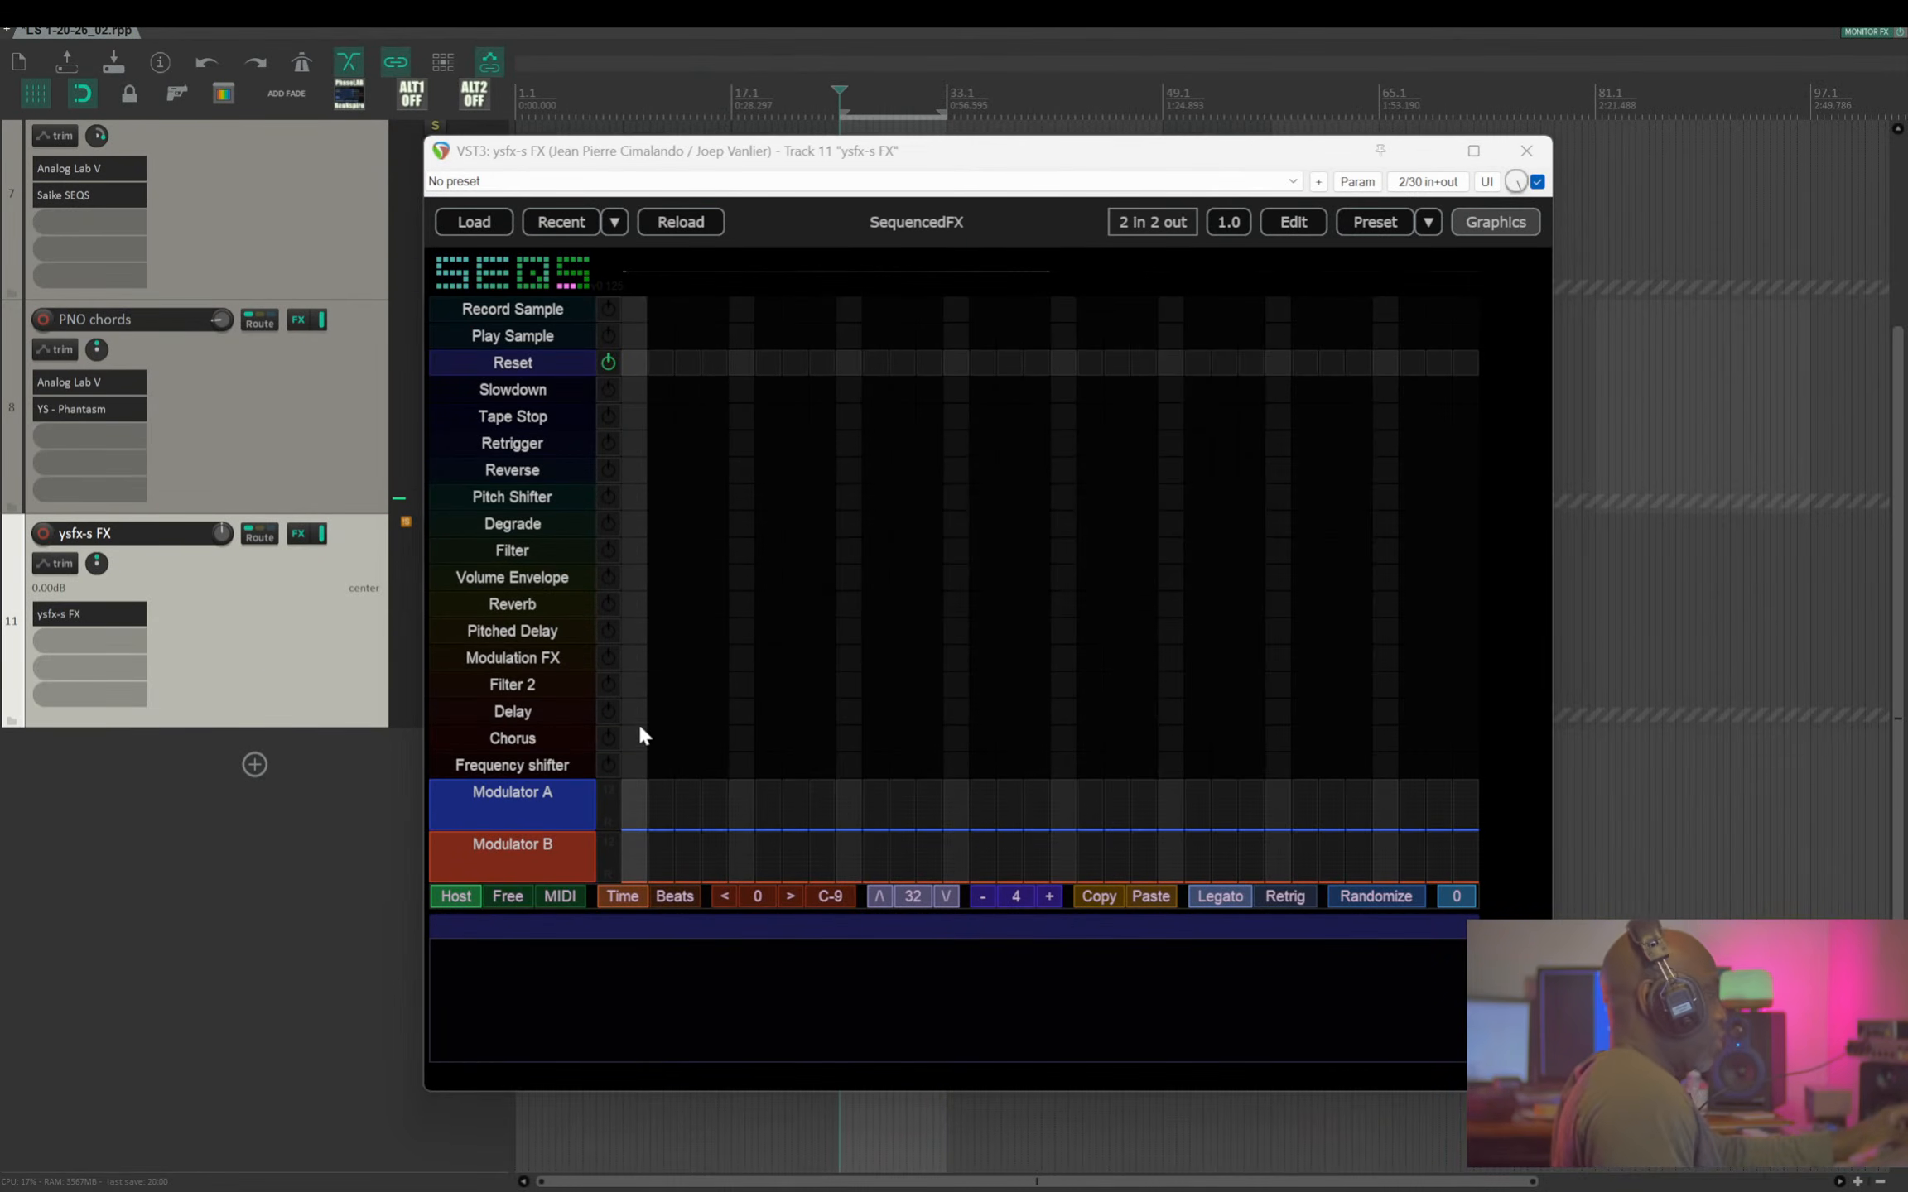